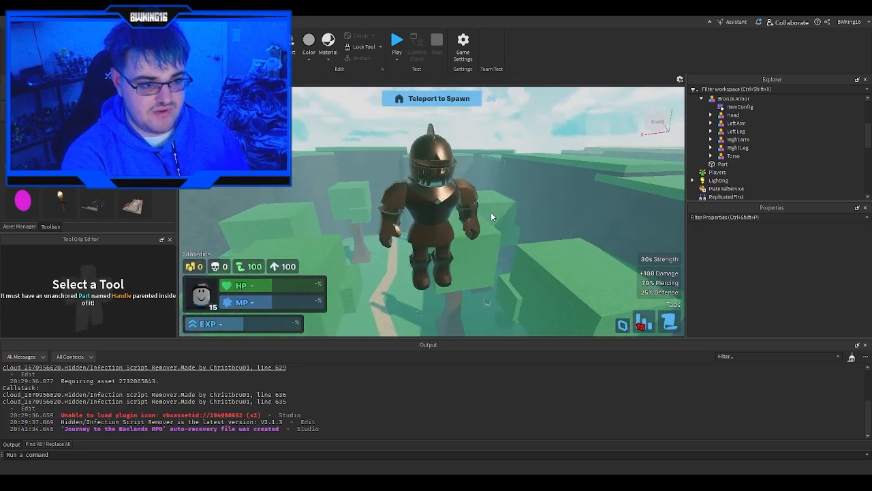
Move the Bronze Armor model onto the grass beside the stone path, at about -303.2, 4.0, 79.8.
{"action": "left_click", "coordinate": [439, 269]}
{"action": "key", "text": "f"}
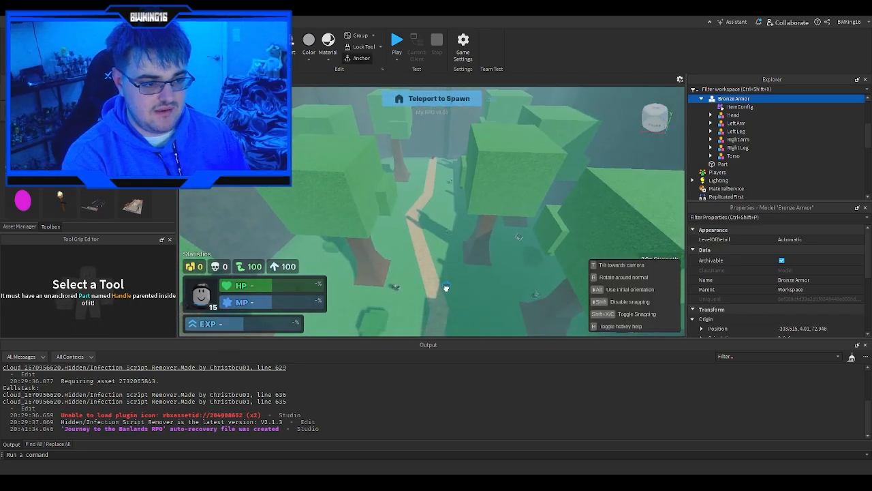
{"action": "right_click_drag", "start_coordinate": [448, 273], "coordinate": [470, 235]}
{"action": "left_click", "coordinate": [151, 22]}
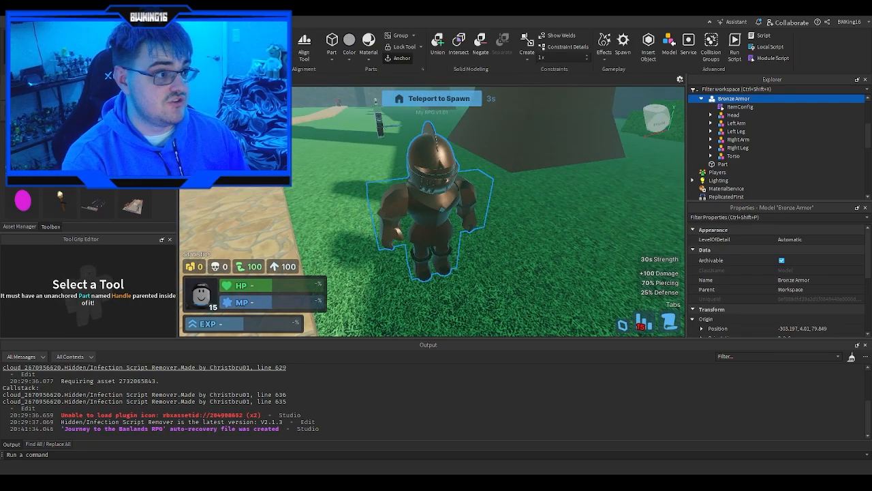
{"action": "mouse_move", "coordinate": [413, 289]}
{"action": "right_mouse_down"}
{"action": "mouse_move", "coordinate": [424, 273]}
{"action": "mouse_move", "coordinate": [420, 291]}
{"action": "right_mouse_up"}
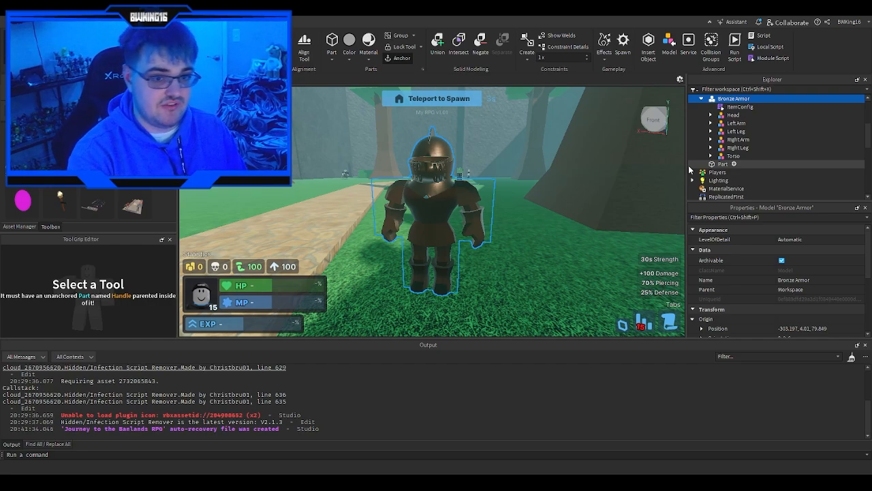
Examine the meshes and parts inside the Bronze Armor's head, arm, leg and torso groups.
{"action": "left_click", "coordinate": [711, 115]}
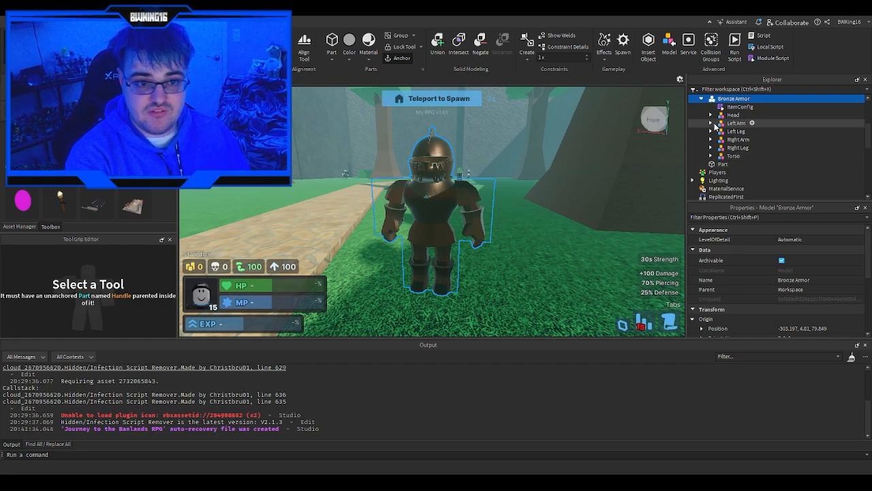
{"action": "left_click", "coordinate": [711, 139]}
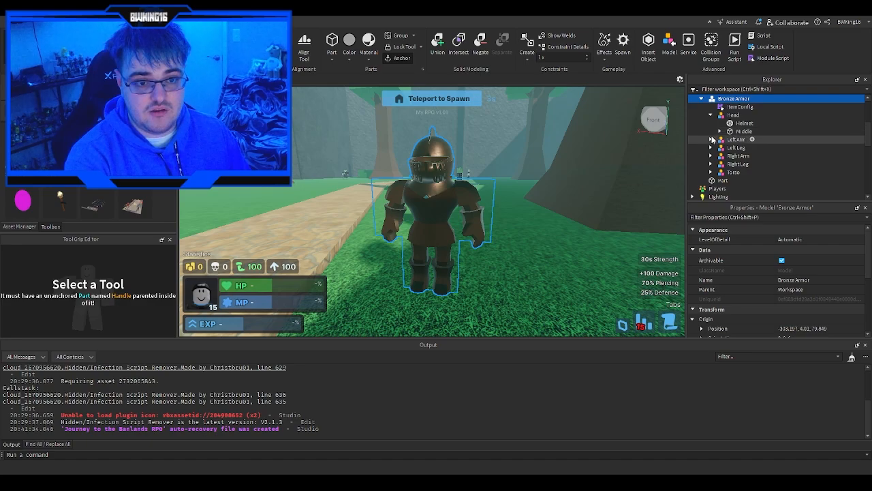
{"action": "left_click", "coordinate": [710, 164]}
{"action": "scroll", "coordinate": [713, 182], "scroll_direction": "down", "scroll_amount": 1}
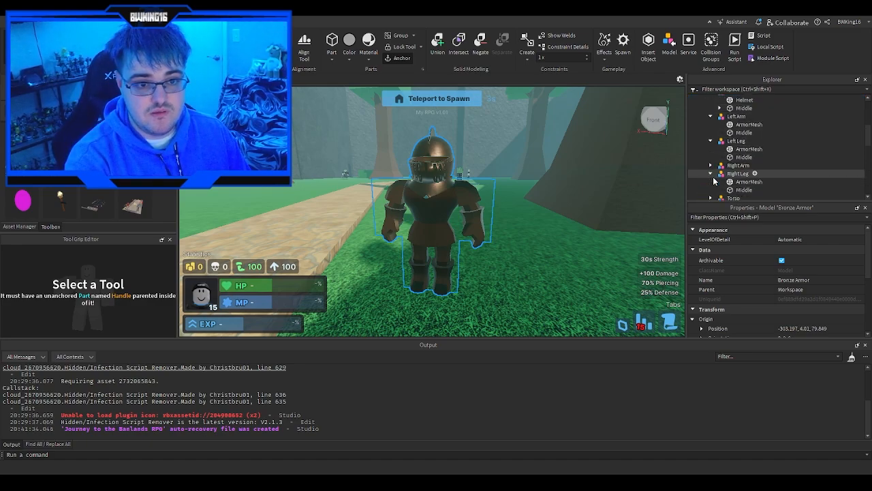
{"action": "left_click", "coordinate": [711, 173]}
{"action": "left_click", "coordinate": [710, 166]}
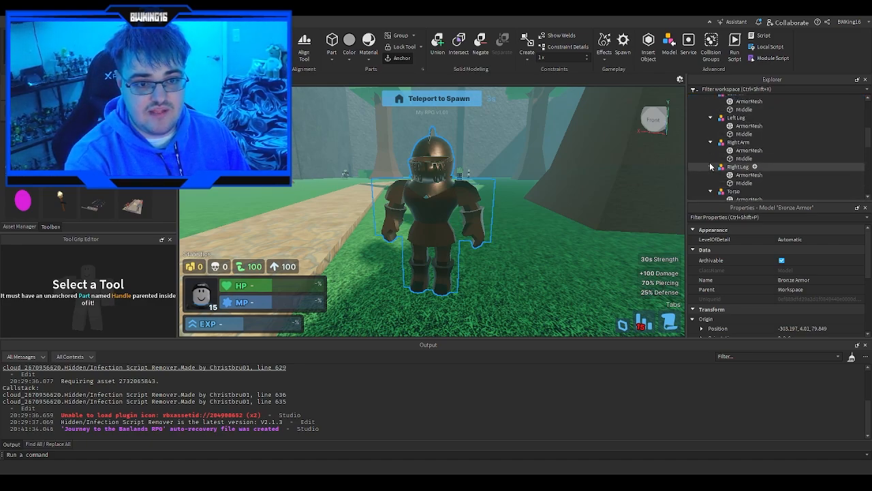
{"action": "scroll", "coordinate": [716, 160], "scroll_direction": "up", "scroll_amount": 2}
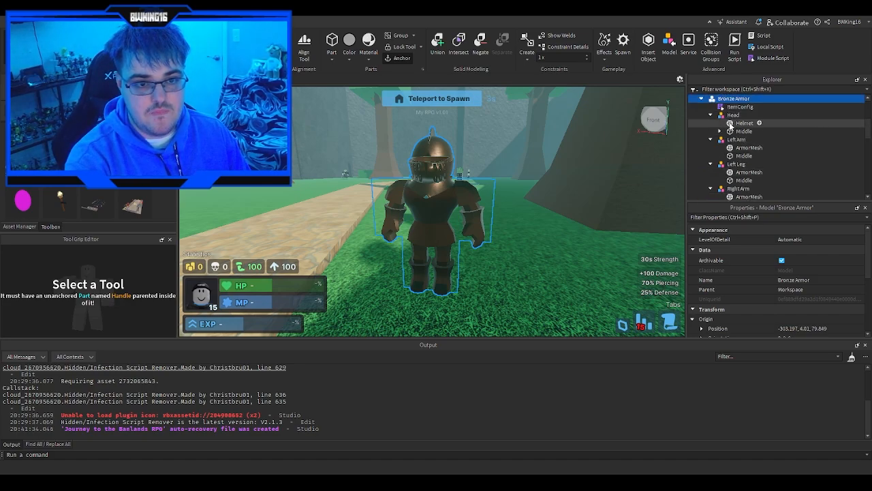
Collapse the Bronze Armor's body-part groups and clear the selection.
{"action": "left_click", "coordinate": [734, 114]}
{"action": "left_click", "coordinate": [710, 115]}
{"action": "left_click", "coordinate": [711, 123]}
{"action": "left_click", "coordinate": [711, 131]}
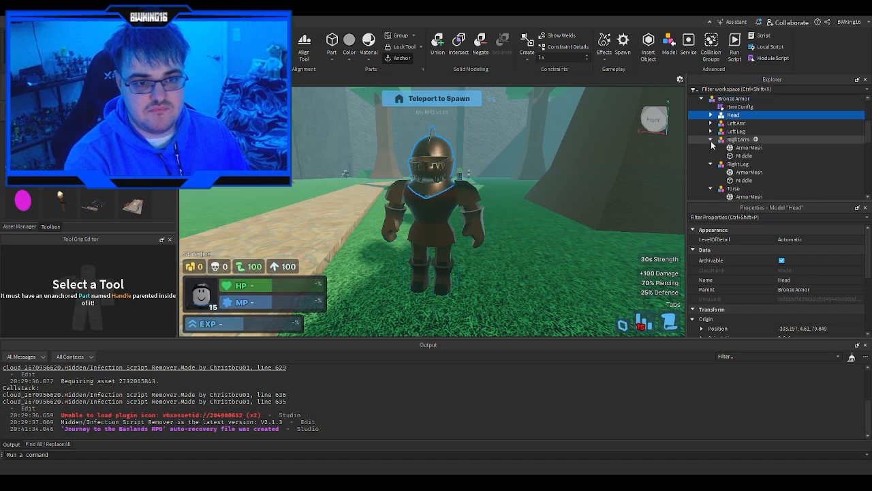
{"action": "left_click", "coordinate": [711, 139]}
{"action": "left_click", "coordinate": [711, 147]}
{"action": "left_click", "coordinate": [720, 158]}
{"action": "left_click", "coordinate": [570, 220]}
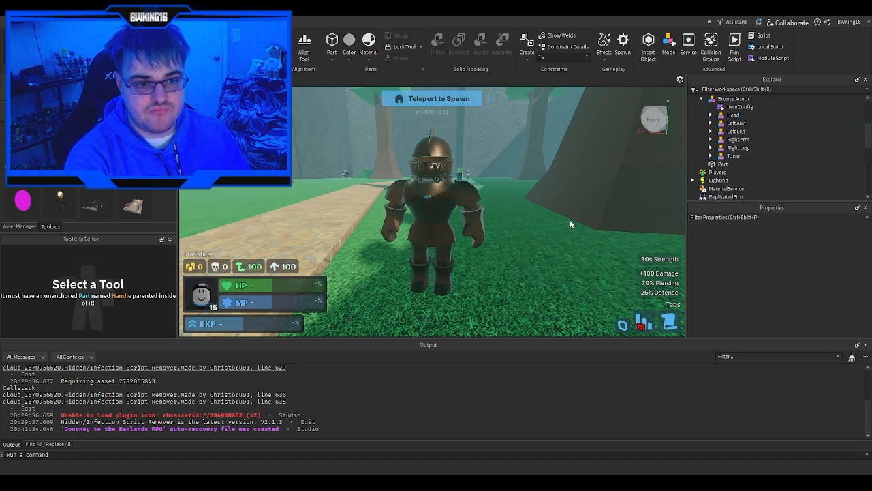
Inspect the Bronze Armor's Torso group on the model and check the contents of the Right Leg group.
{"action": "left_click", "coordinate": [726, 156]}
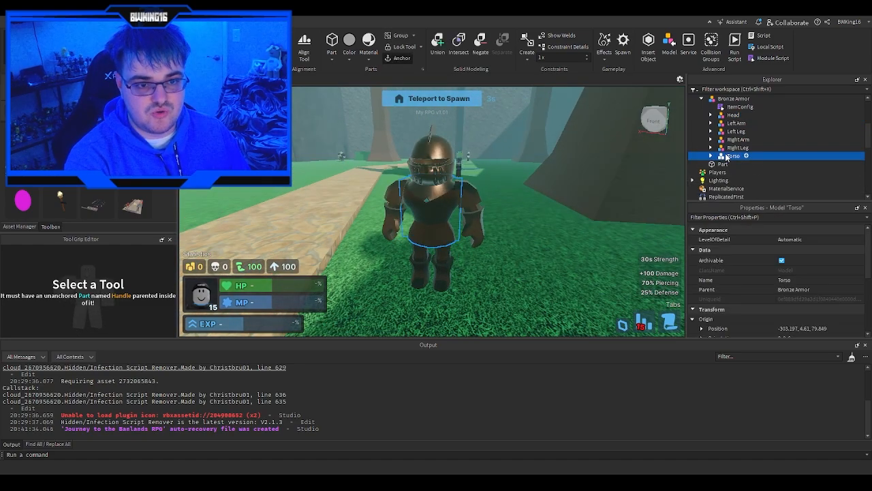
{"action": "right_click_drag", "start_coordinate": [578, 177], "coordinate": [640, 167]}
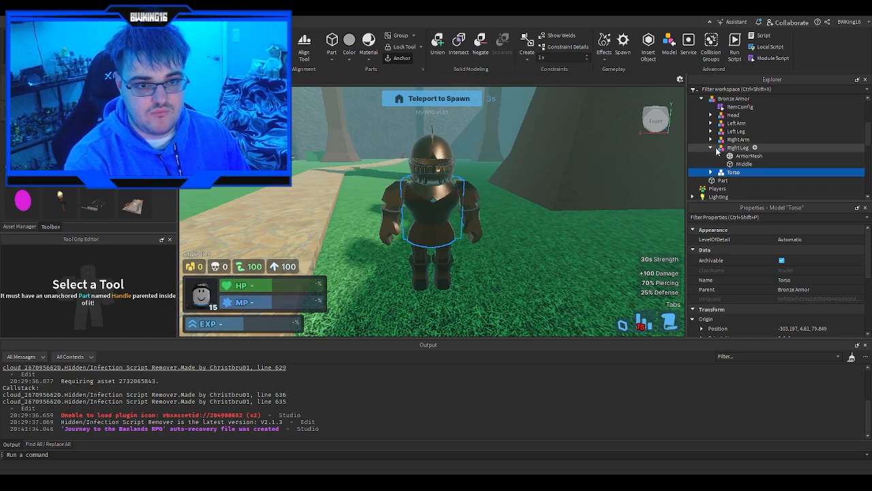
{"action": "left_click", "coordinate": [712, 155]}
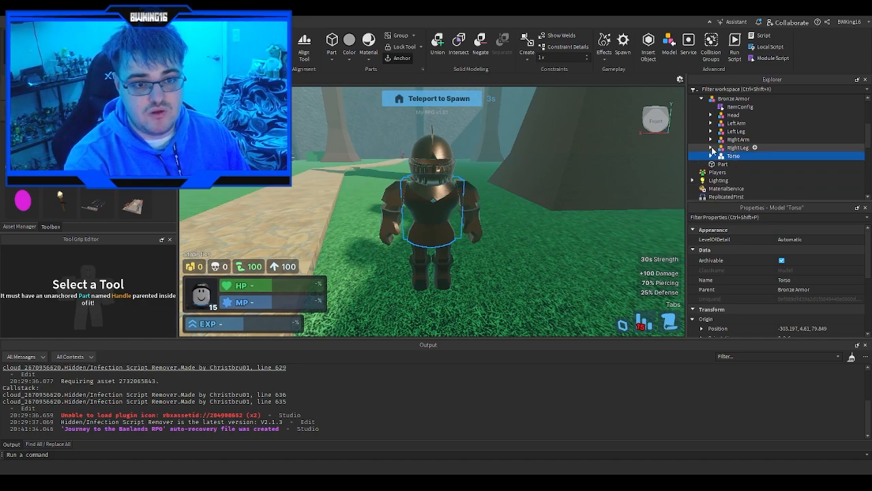
{"action": "left_click", "coordinate": [712, 148]}
{"action": "left_click", "coordinate": [712, 148]}
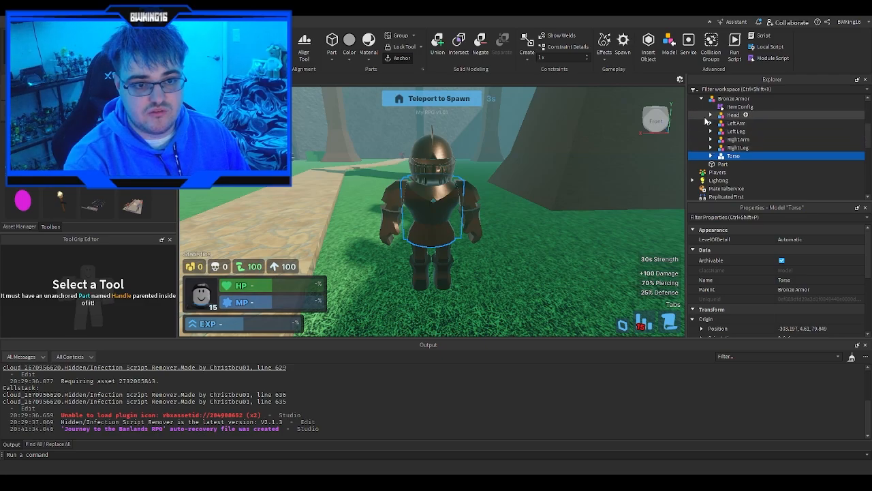
Check the contents of the Head group and view the whole Bronze Armor model, then clear the selection.
{"action": "left_click", "coordinate": [709, 115]}
{"action": "left_click", "coordinate": [711, 115]}
{"action": "left_click", "coordinate": [508, 250]}
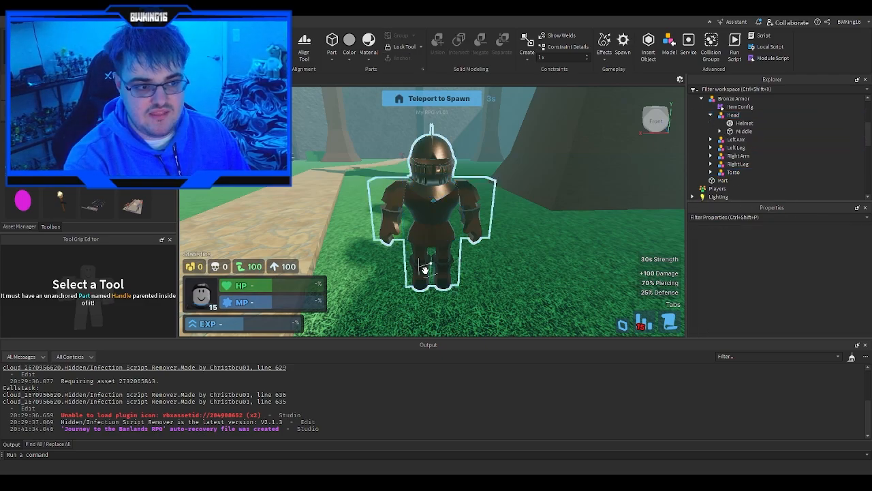
{"action": "left_click", "coordinate": [442, 273]}
{"action": "right_click_drag", "start_coordinate": [485, 264], "coordinate": [485, 264]}
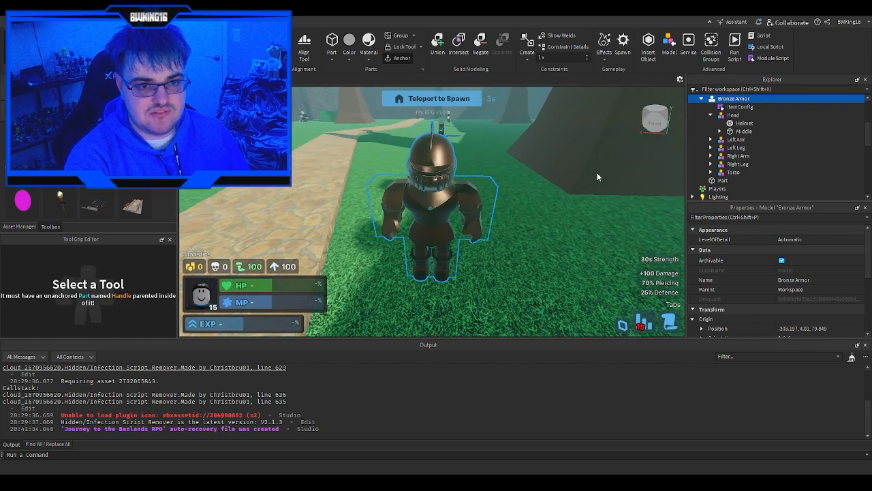
{"action": "left_click", "coordinate": [711, 115]}
{"action": "left_click", "coordinate": [510, 238]}
{"action": "right_click_drag", "start_coordinate": [509, 237], "coordinate": [509, 236]}
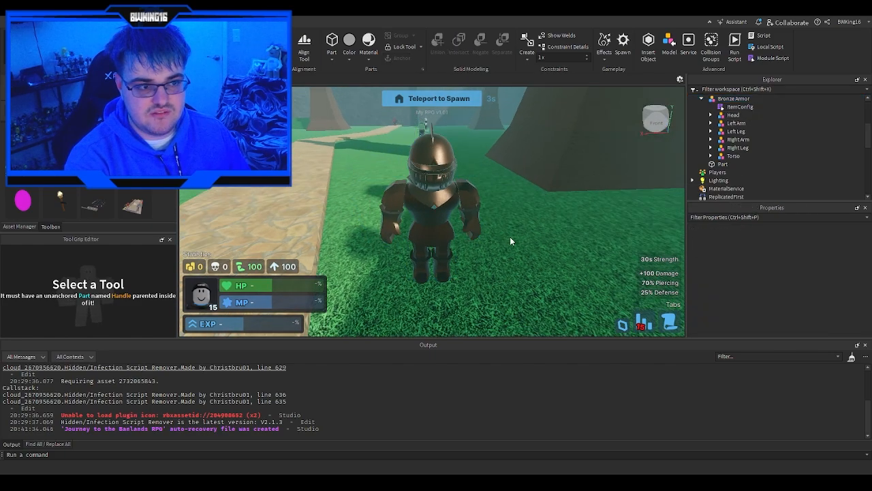
Inspect the Middle part inside the Bronze Armor's Torso group.
{"action": "left_click", "coordinate": [711, 157]}
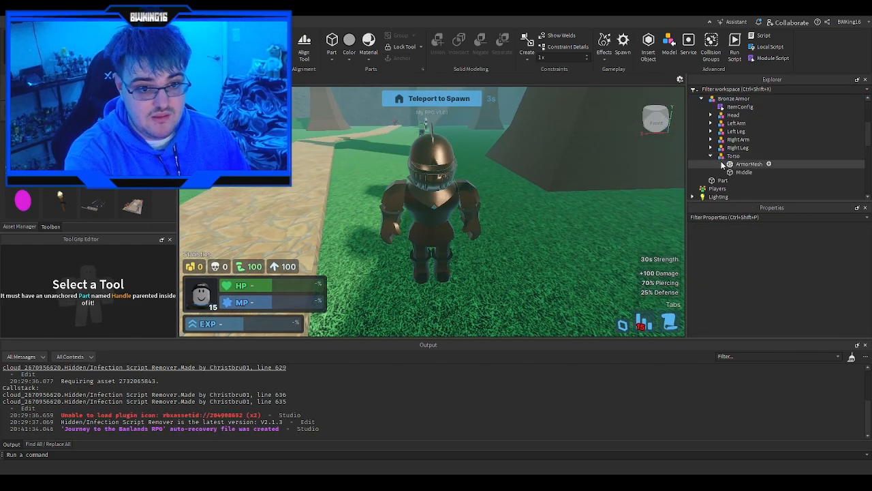
{"action": "left_click", "coordinate": [728, 171]}
{"action": "right_click_drag", "start_coordinate": [622, 200], "coordinate": [623, 203]}
{"action": "key", "text": "w"}
{"action": "key", "text": "s"}
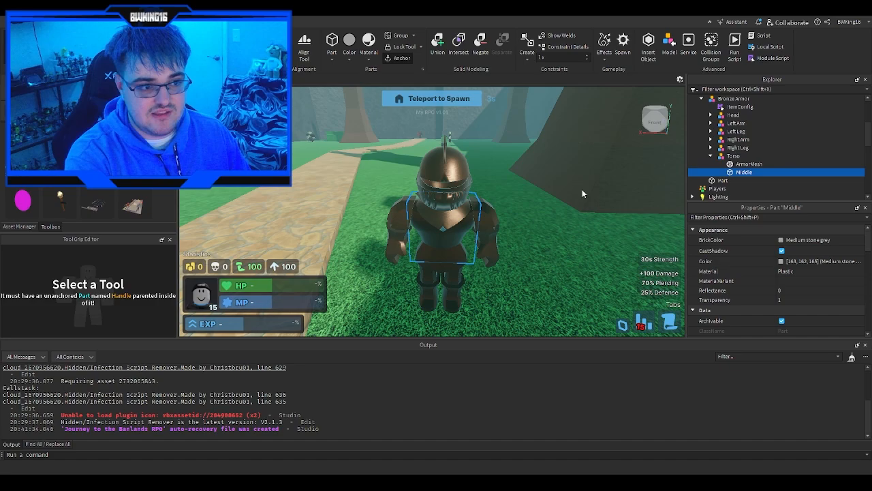
Generate an R6 masculine Block Avatar rig beside the armor with the Rig Builder.
{"action": "left_click", "coordinate": [102, 22]}
{"action": "left_click", "coordinate": [129, 22]}
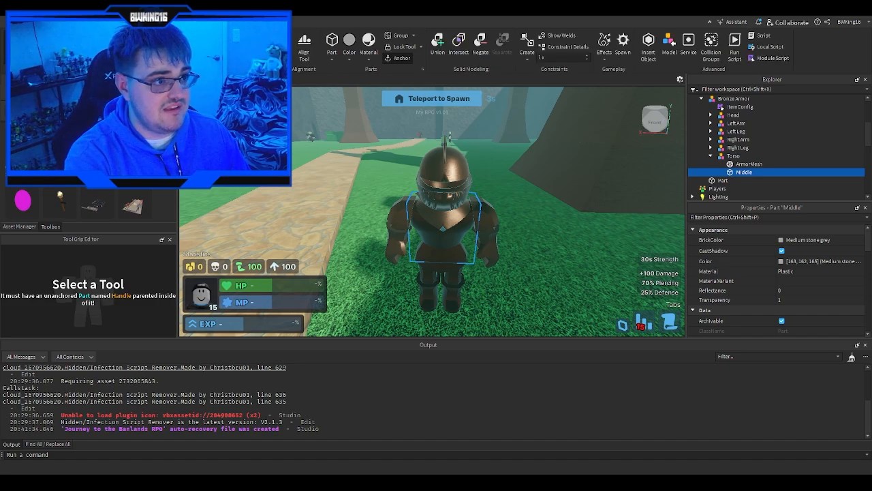
{"action": "left_click", "coordinate": [156, 22]}
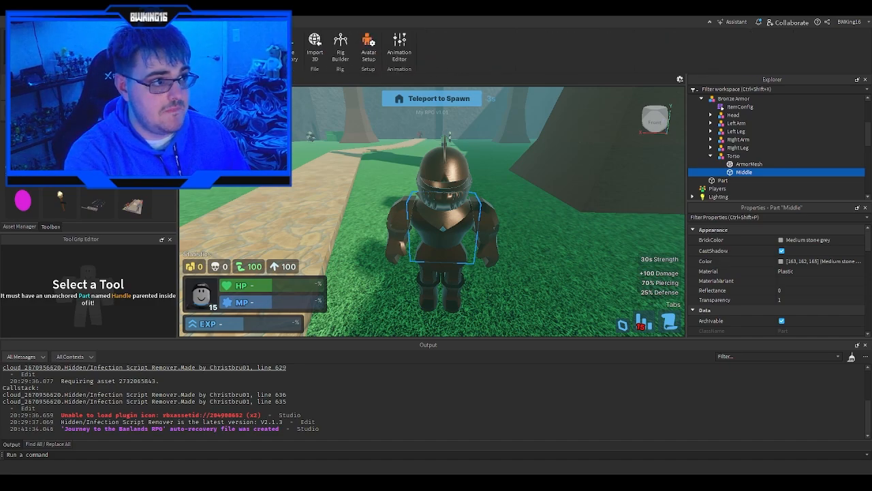
{"action": "left_click", "coordinate": [341, 48]}
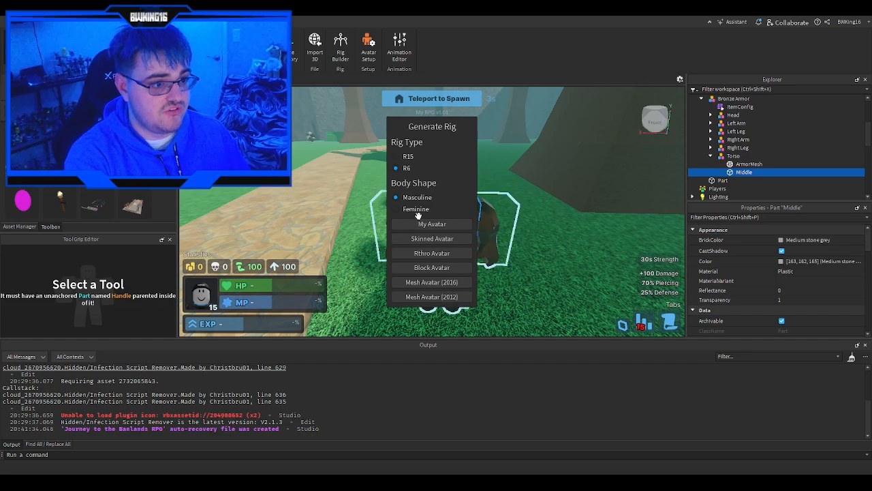
{"action": "left_click", "coordinate": [420, 268]}
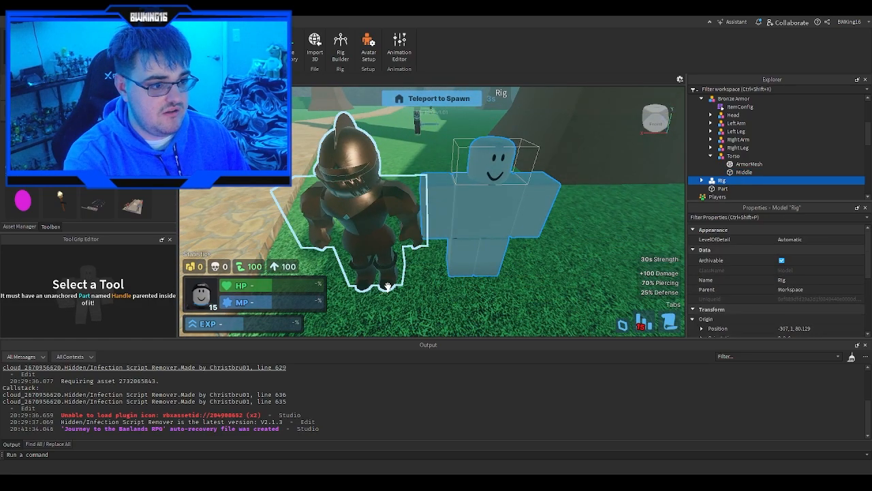
Check the position of the Bronze Armor model and the properties of the Middle part in its Torso group.
{"action": "left_click", "coordinate": [386, 286]}
{"action": "left_click", "coordinate": [814, 328]}
{"action": "left_click", "coordinate": [446, 271]}
{"action": "left_click", "coordinate": [370, 227], "text": "alt"}
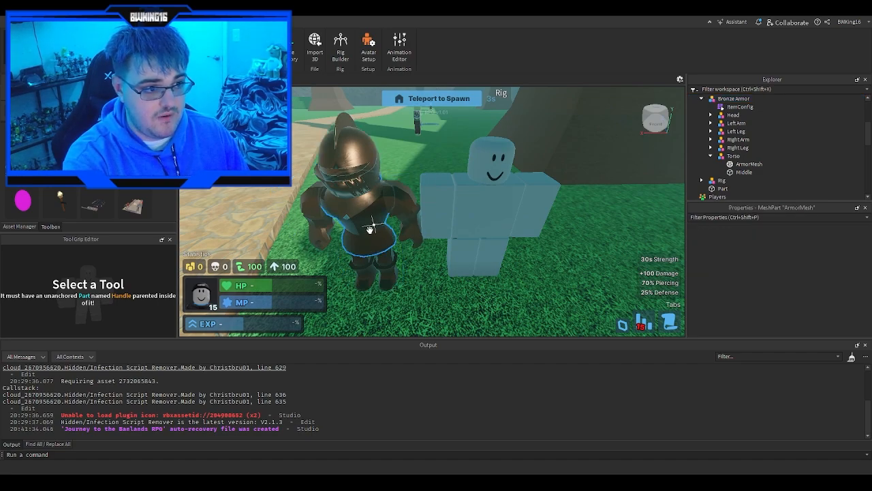
{"action": "left_click", "coordinate": [744, 173]}
{"action": "scroll", "coordinate": [791, 295], "scroll_direction": "down", "scroll_amount": 5}
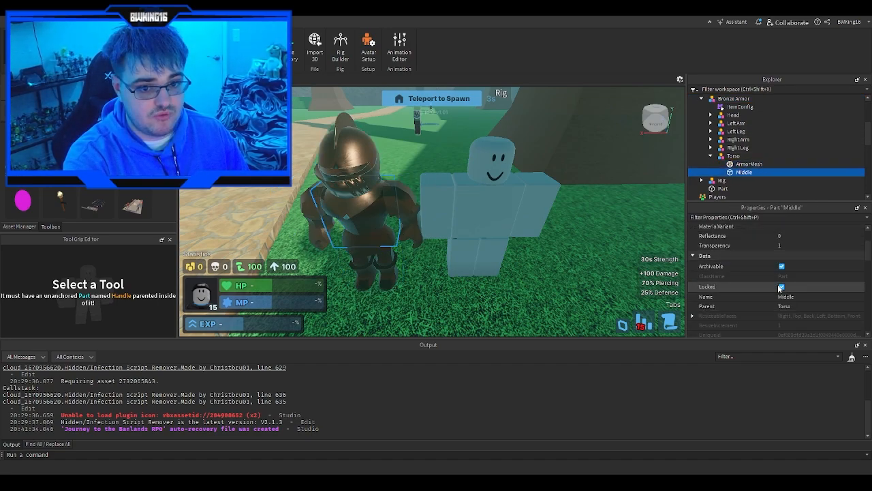
Try to align the Rig with the armor by setting its position to -303.197, 4.01, 79.849.
{"action": "left_click", "coordinate": [496, 247]}
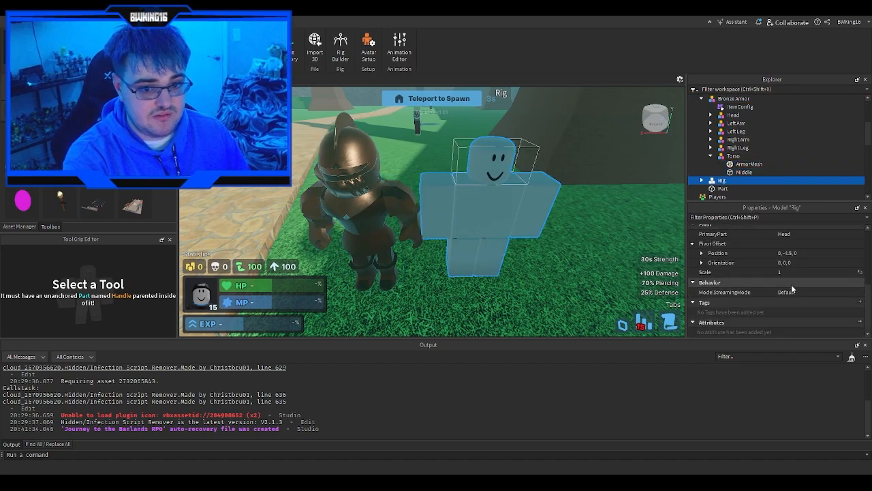
{"action": "scroll", "coordinate": [792, 286], "scroll_direction": "up", "scroll_amount": 4}
{"action": "scroll", "coordinate": [792, 286], "scroll_direction": "down", "scroll_amount": 1}
{"action": "left_click", "coordinate": [793, 286]}
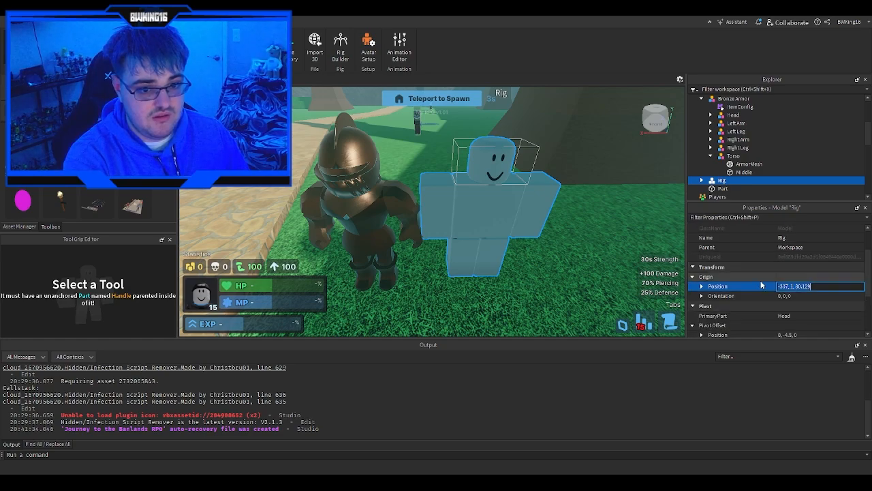
{"action": "type", "text": "-303.197, 4.01, 79.849"}
{"action": "key", "text": "Return"}
{"action": "right_click_drag", "start_coordinate": [573, 238], "coordinate": [566, 228]}
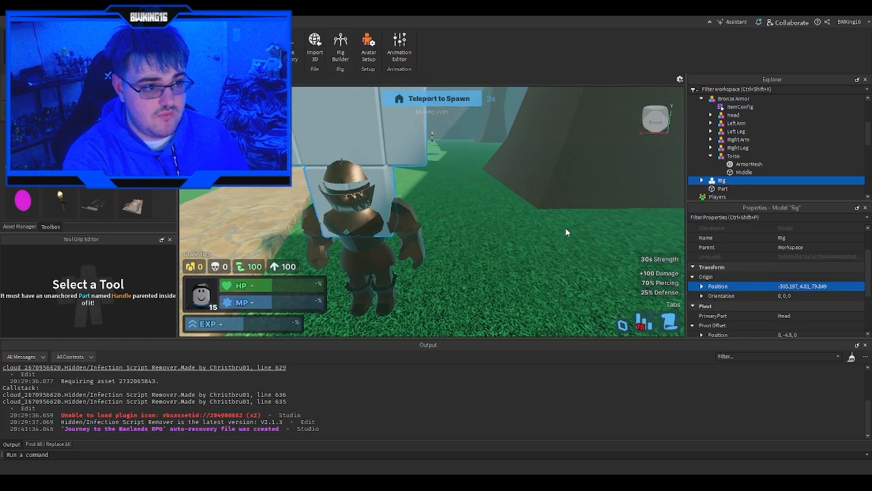
{"action": "key", "text": "ctrl+z"}
{"action": "left_click", "coordinate": [606, 286]}
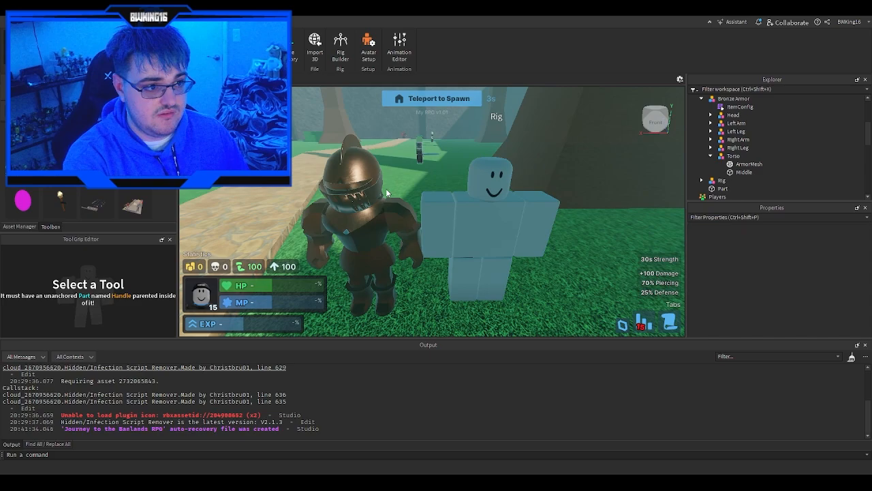
Try to align the Rig with the armor's head by setting its position to -303.197, 5.51, 79.849.
{"action": "left_click", "coordinate": [750, 131]}
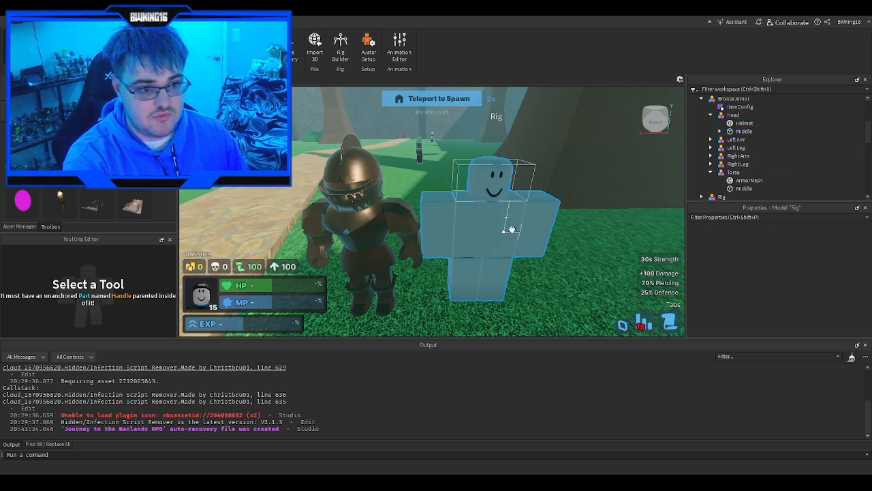
{"action": "left_click", "coordinate": [508, 228]}
{"action": "left_click", "coordinate": [794, 246]}
{"action": "type", "text": "-303.197, 5.51, 79.849"}
{"action": "key", "text": "Return"}
{"action": "key", "text": "f"}
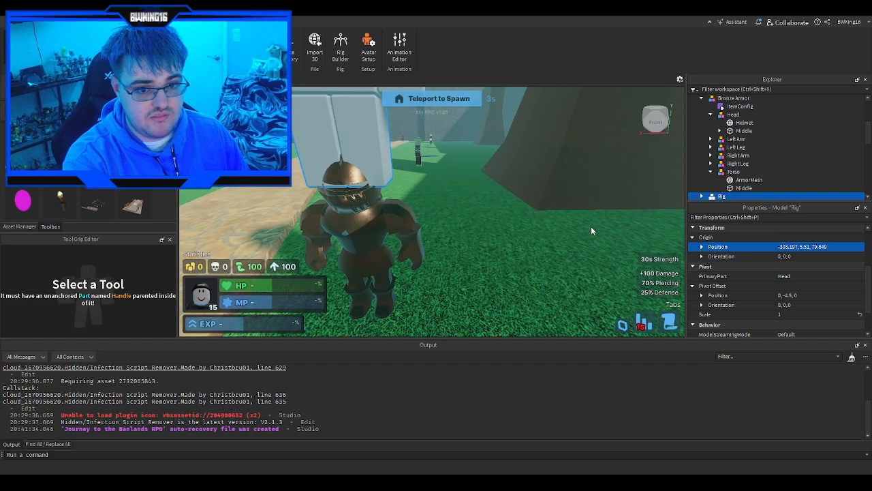
{"action": "key", "text": "ctrl+z"}
Undo the Rig's position changes and view it beside the Bronze Armor.
{"action": "right_click_drag", "start_coordinate": [591, 227], "coordinate": [604, 213]}
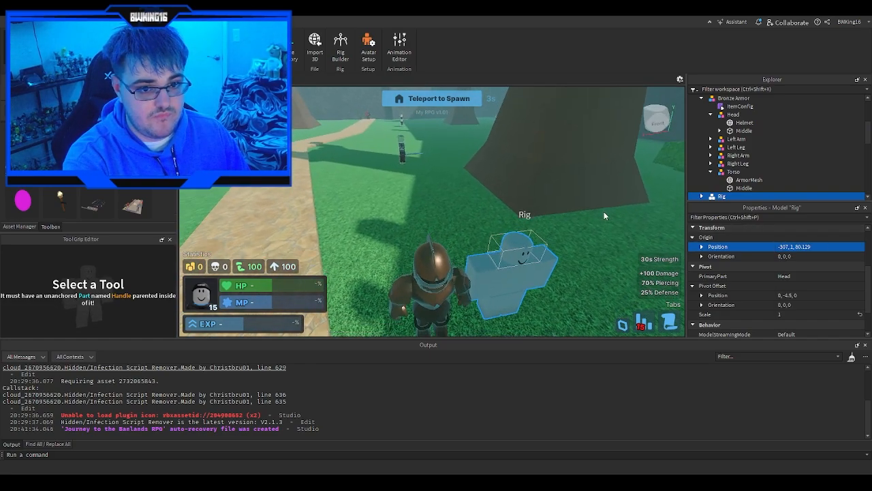
{"action": "scroll", "coordinate": [603, 212], "scroll_direction": "down", "scroll_amount": 2}
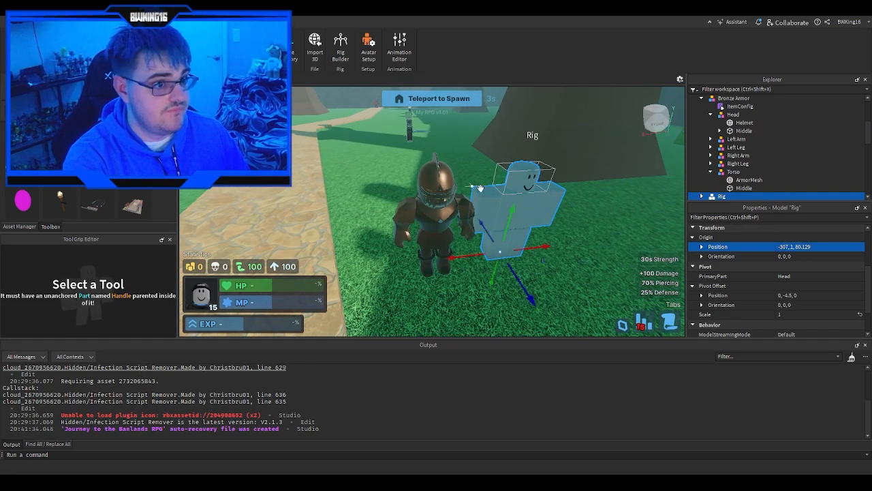
{"action": "right_click_drag", "start_coordinate": [502, 192], "coordinate": [527, 190]}
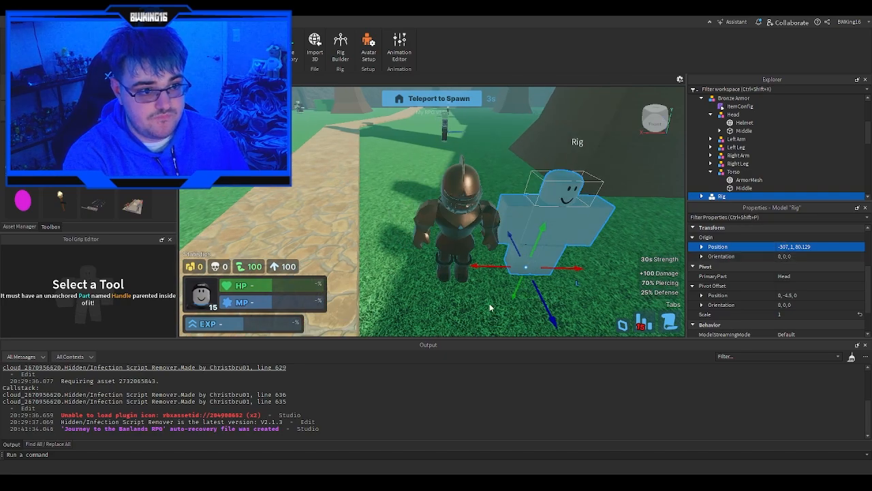
Move the Bronze Armor model across the grass to about -302.5, 4.01, 79.969.
{"action": "left_click", "coordinate": [489, 308]}
{"action": "left_click", "coordinate": [474, 276]}
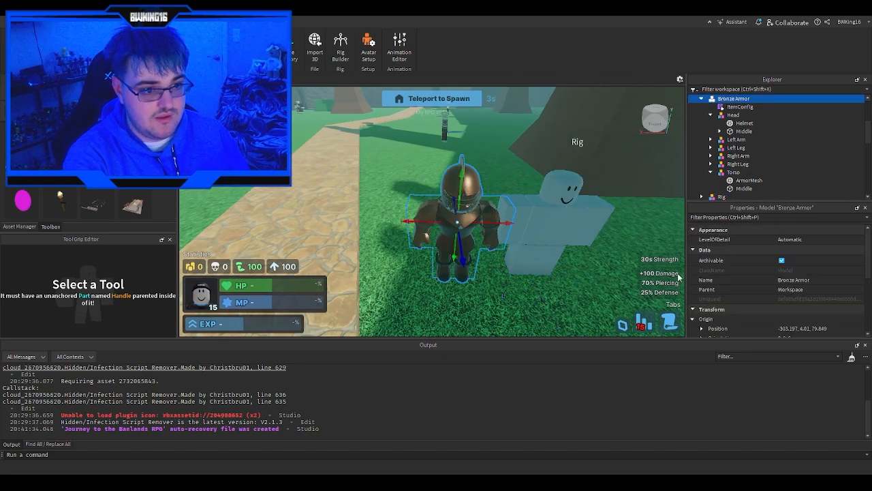
{"action": "left_click", "coordinate": [561, 291]}
{"action": "left_click", "coordinate": [475, 248]}
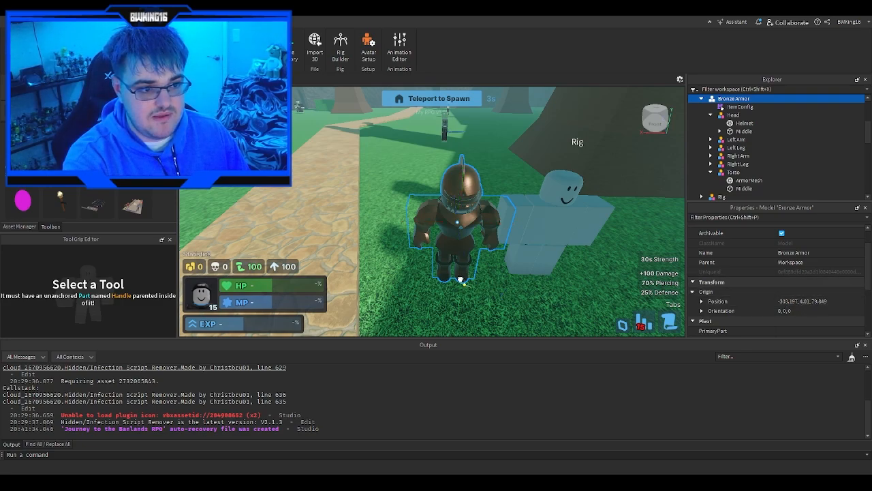
{"action": "mouse_move", "coordinate": [460, 280]}
{"action": "left_mouse_down"}
{"action": "mouse_move", "coordinate": [504, 284]}
{"action": "mouse_move", "coordinate": [454, 282]}
{"action": "left_mouse_up"}
{"action": "key", "text": "w"}
{"action": "right_click_drag", "start_coordinate": [531, 276], "coordinate": [495, 264]}
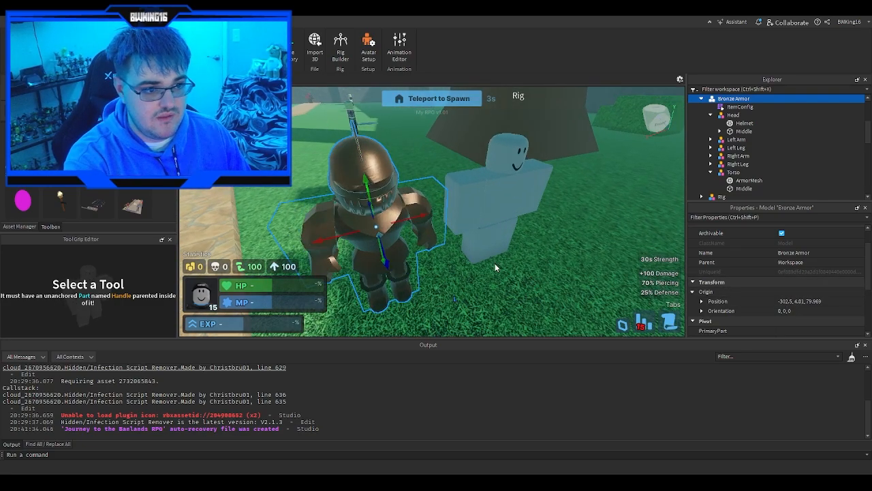
Nudge the Rig slightly forward on the grass beside the armor.
{"action": "left_click_drag", "start_coordinate": [472, 254], "coordinate": [479, 282]}
{"action": "right_click_drag", "start_coordinate": [481, 282], "coordinate": [479, 283]}
{"action": "left_click_drag", "start_coordinate": [479, 282], "coordinate": [479, 283]}
{"action": "left_click", "coordinate": [472, 296]}
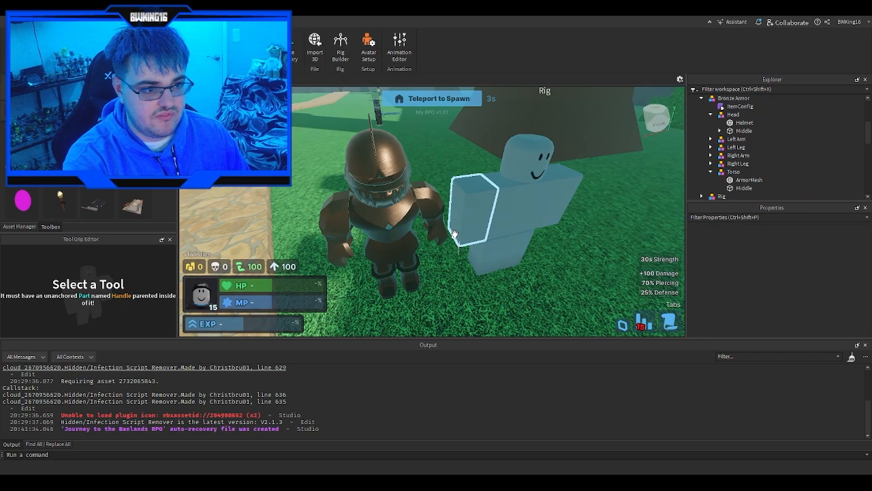
Examine the armor's Right Arm mesh and its Middle part in comparison with the Rig's arms.
{"action": "left_click", "coordinate": [454, 234]}
{"action": "left_click", "coordinate": [342, 246]}
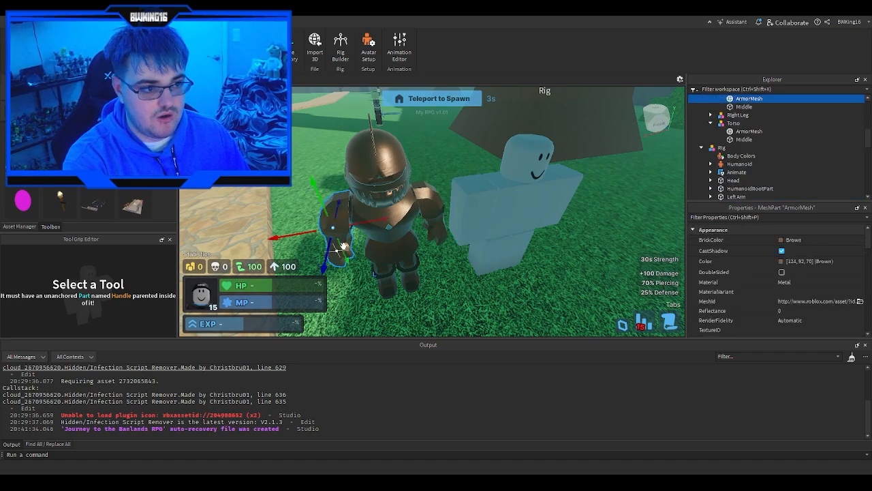
{"action": "scroll", "coordinate": [731, 132], "scroll_direction": "up", "scroll_amount": 2}
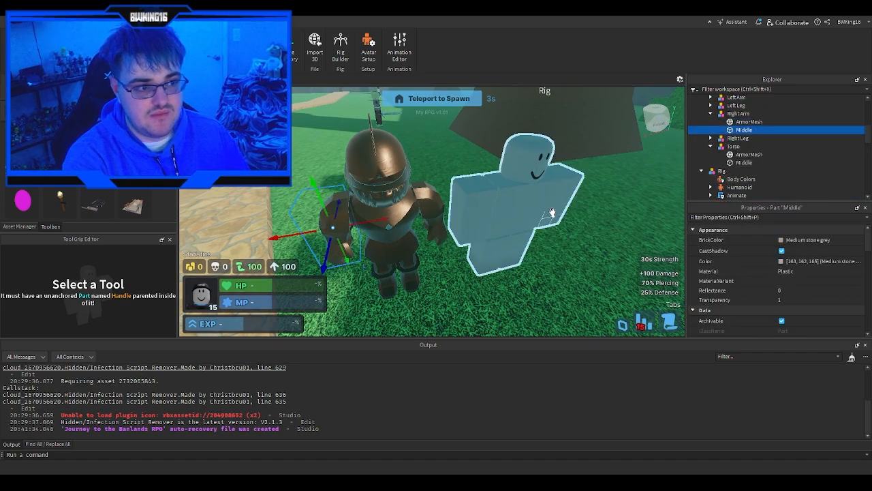
{"action": "right_click_drag", "start_coordinate": [551, 212], "coordinate": [549, 210]}
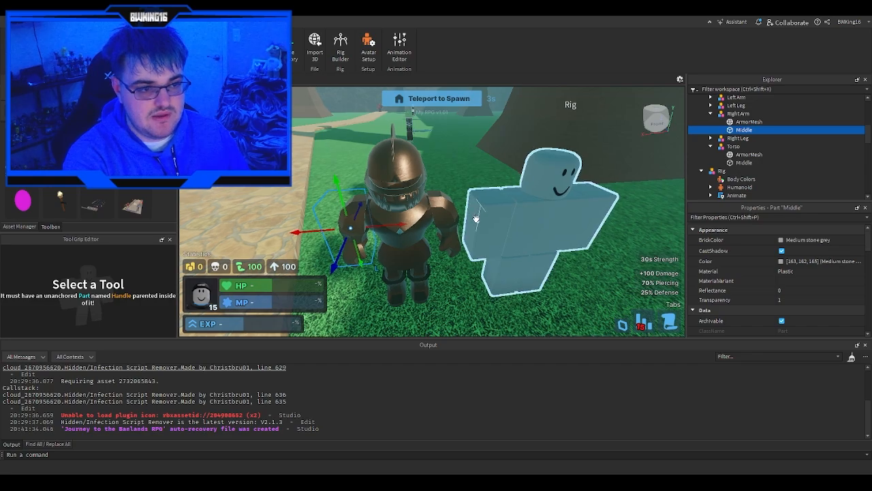
{"action": "right_click_drag", "start_coordinate": [471, 211], "coordinate": [469, 227]}
Move the Rig farther from the armor, to about -307.5, 1, 79.629.
{"action": "left_click", "coordinate": [432, 268]}
{"action": "right_click_drag", "start_coordinate": [432, 268], "coordinate": [453, 258]}
{"action": "left_click", "coordinate": [453, 258]}
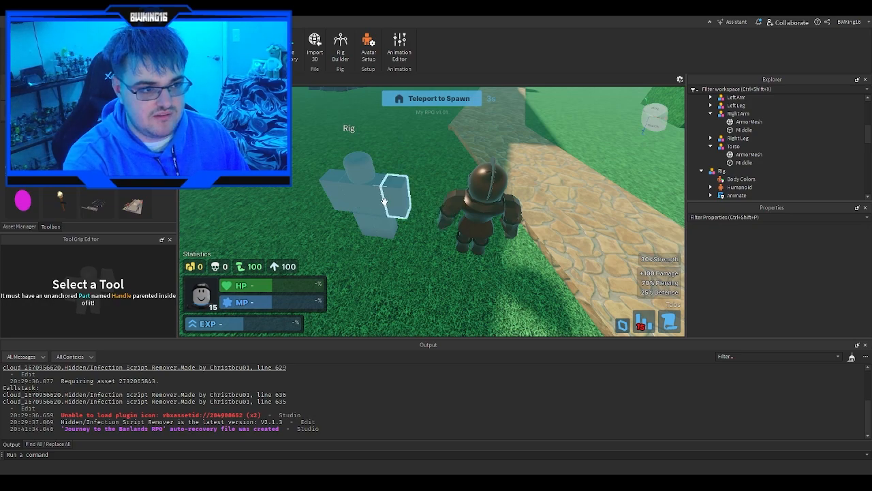
{"action": "left_click_drag", "start_coordinate": [373, 223], "coordinate": [387, 238]}
{"action": "right_click_drag", "start_coordinate": [387, 239], "coordinate": [623, 173]}
Inspect the Middle part of the armor's Torso, and collapse the Torso and Right Arm groups.
{"action": "left_click", "coordinate": [741, 163]}
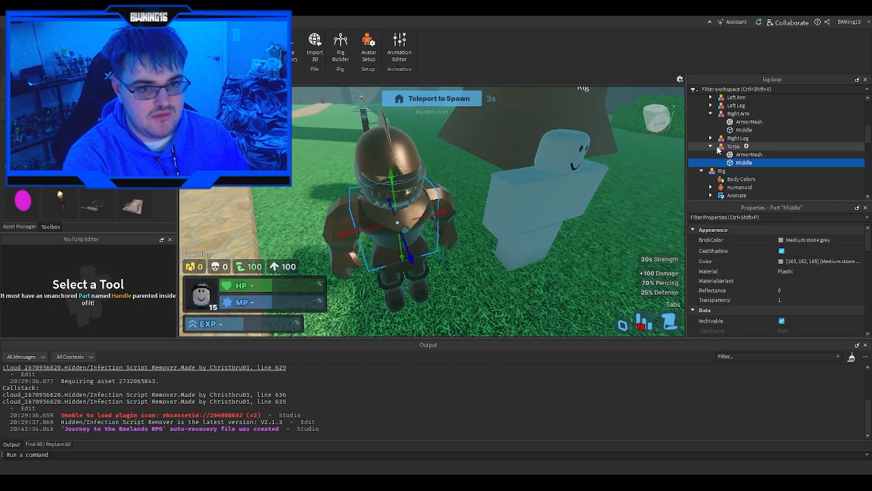
{"action": "left_click", "coordinate": [711, 147]}
{"action": "left_click", "coordinate": [711, 122]}
{"action": "left_click", "coordinate": [711, 113]}
{"action": "left_click", "coordinate": [573, 223]}
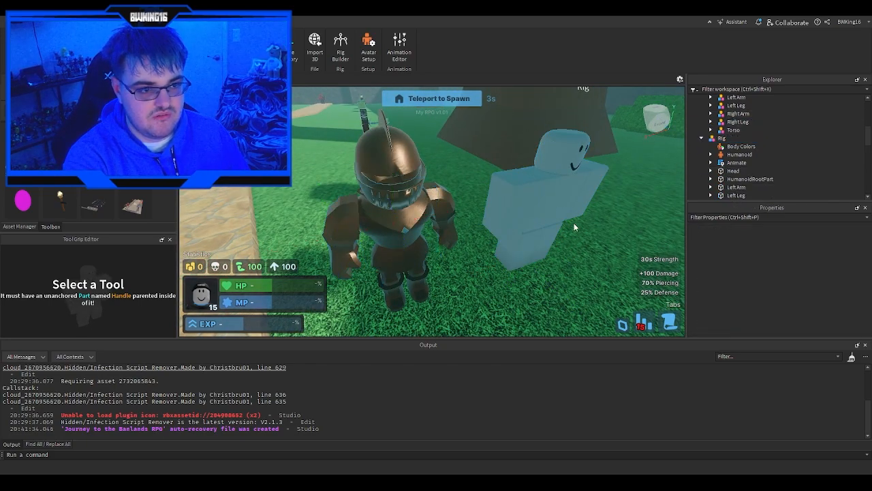
Select the Rig's HumanoidRootPart and copy its CFrame position.
{"action": "right_click_drag", "start_coordinate": [574, 223], "coordinate": [561, 223]}
{"action": "left_click", "coordinate": [561, 223]}
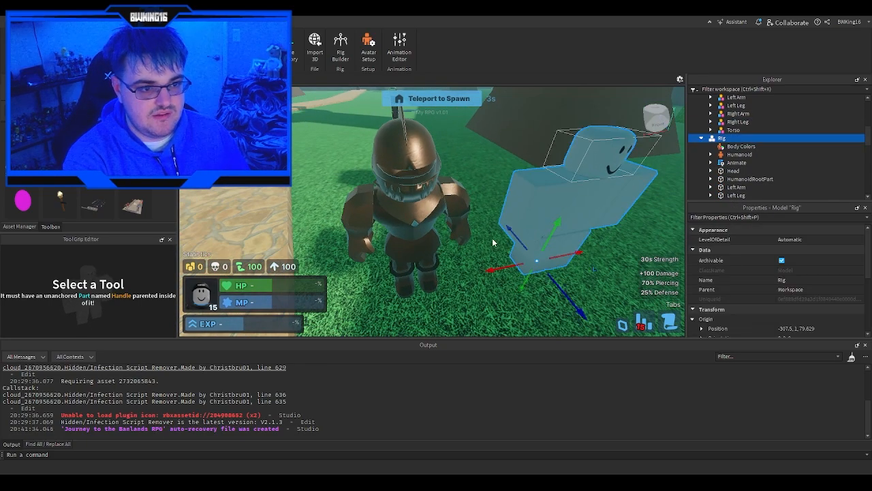
{"action": "left_click", "coordinate": [450, 280]}
{"action": "left_click", "coordinate": [432, 273]}
{"action": "left_click", "coordinate": [545, 255]}
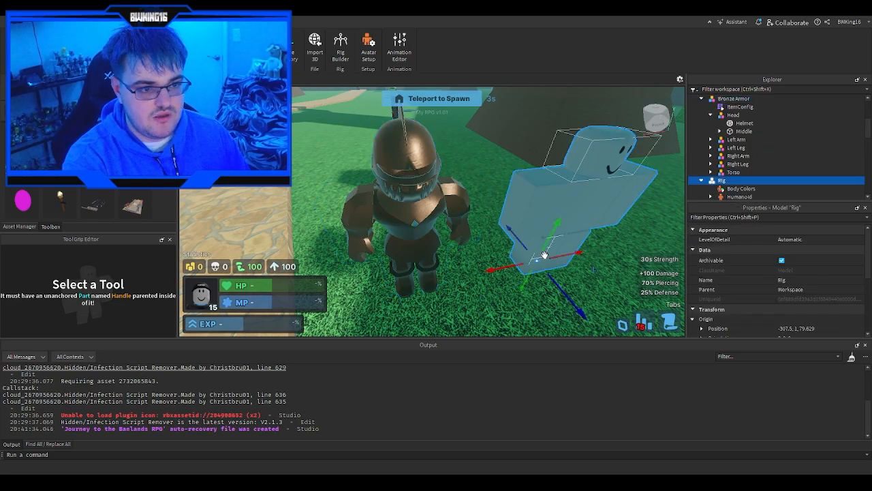
{"action": "left_click", "coordinate": [621, 277]}
{"action": "left_click", "coordinate": [578, 224], "text": "alt"}
{"action": "scroll", "coordinate": [800, 289], "scroll_direction": "down", "scroll_amount": 4}
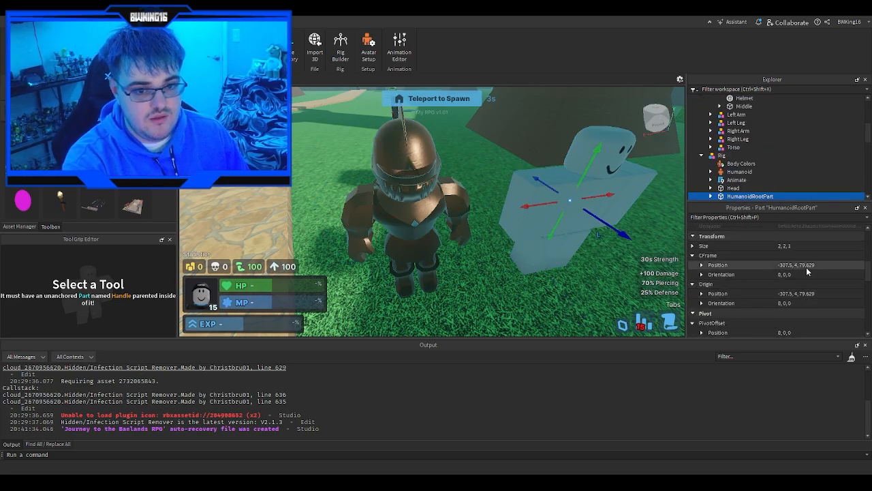
Set the Bronze Armor model's origin position to -307.5, 4, 79.629 and focus on the overlapping models.
{"action": "left_click", "coordinate": [426, 275]}
{"action": "scroll", "coordinate": [834, 296], "scroll_direction": "down", "scroll_amount": 2}
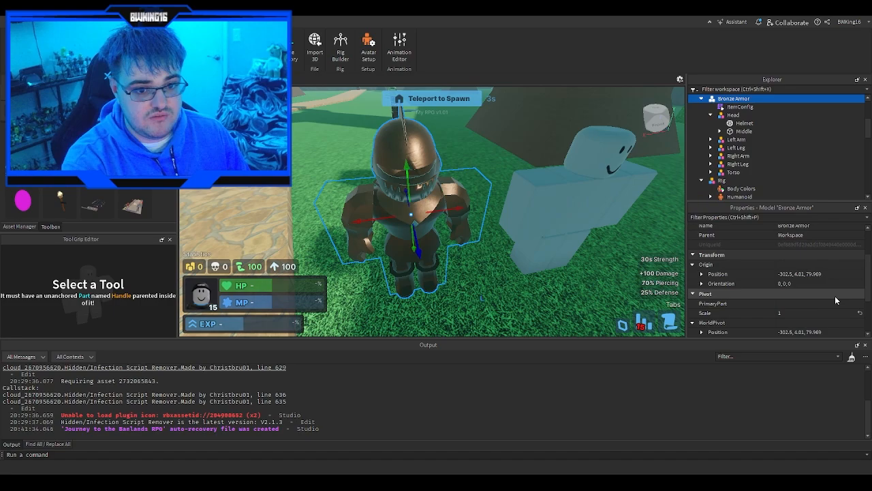
{"action": "left_click", "coordinate": [803, 274]}
{"action": "type", "text": "-307.5, 4, 79.629"}
{"action": "key", "text": "Return"}
{"action": "key", "text": "f"}
{"action": "right_click_drag", "start_coordinate": [591, 256], "coordinate": [591, 256]}
{"action": "left_click", "coordinate": [590, 256]}
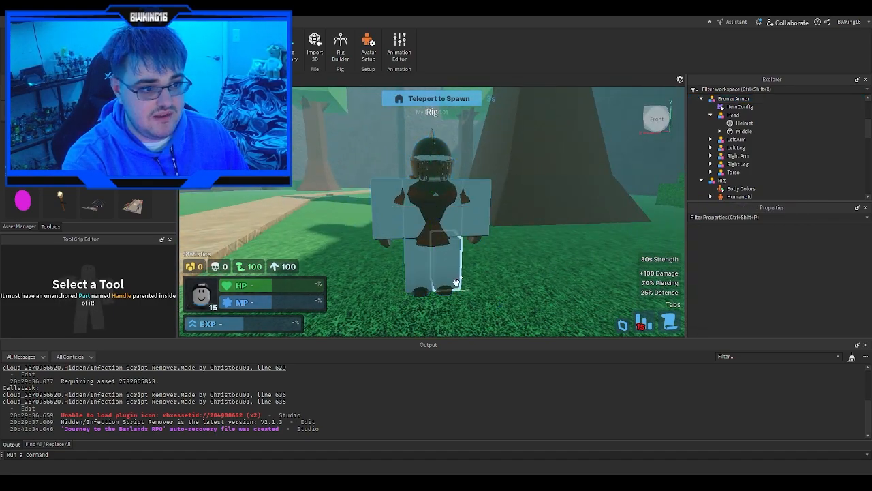
Set the transparency of the Rig's Torso, Left Arm, Right Arm, Left Leg and Right Leg to 1.
{"action": "left_click", "coordinate": [418, 269], "text": "alt"}
{"action": "left_click", "coordinate": [484, 296]}
{"action": "left_click", "coordinate": [434, 283]}
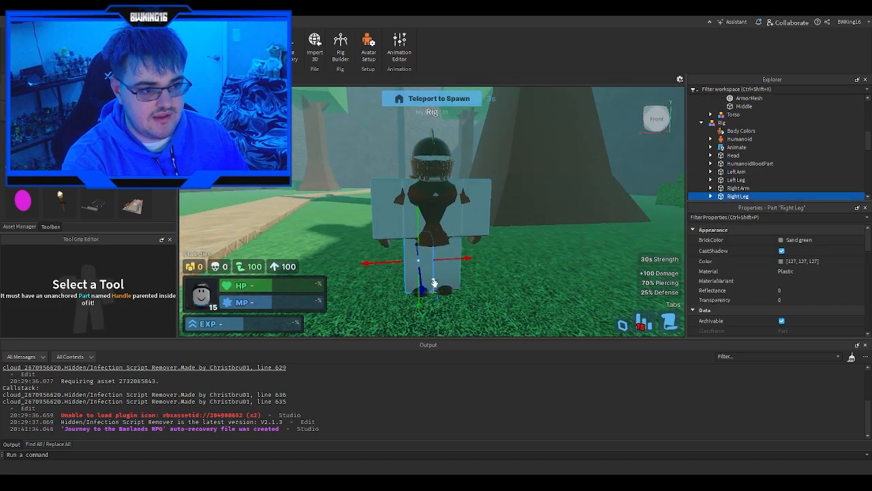
{"action": "left_click", "coordinate": [456, 281], "text": "ctrl"}
{"action": "left_click", "coordinate": [477, 204], "text": "ctrl"}
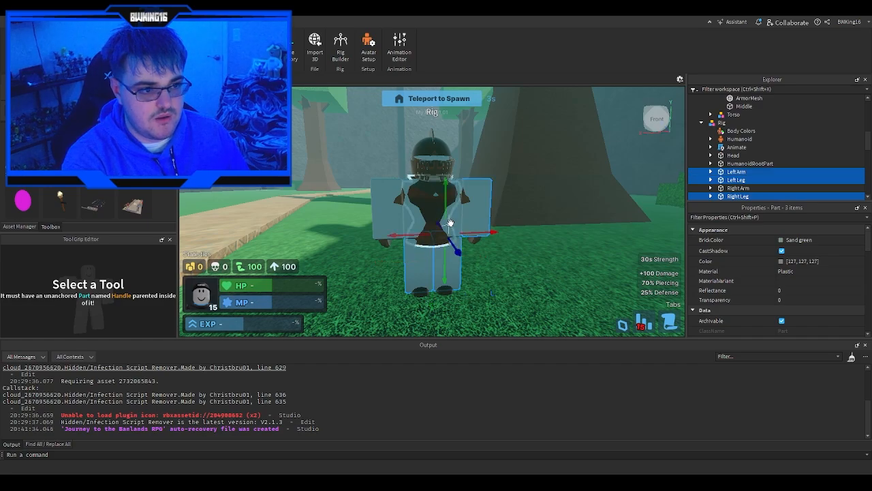
{"action": "left_click", "coordinate": [386, 215], "text": "ctrl"}
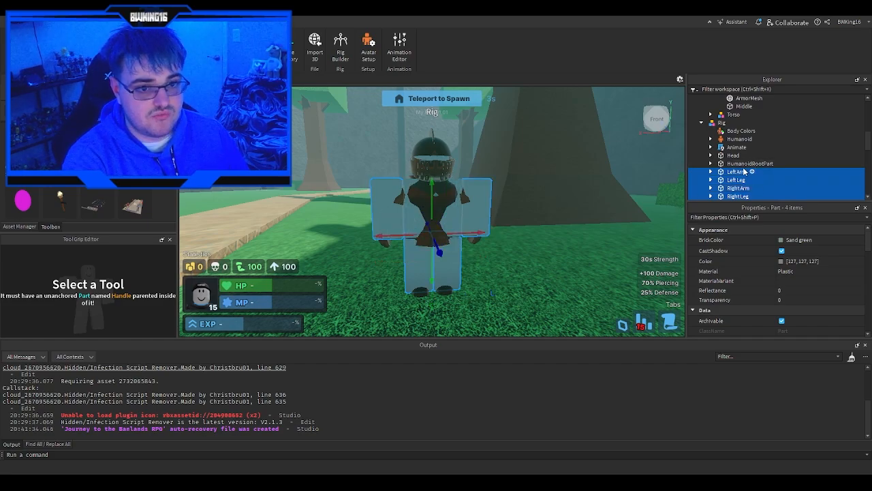
{"action": "scroll", "coordinate": [743, 171], "scroll_direction": "down", "scroll_amount": 1}
{"action": "left_click", "coordinate": [790, 299]}
{"action": "type", "text": "1"}
{"action": "key", "text": "Return"}
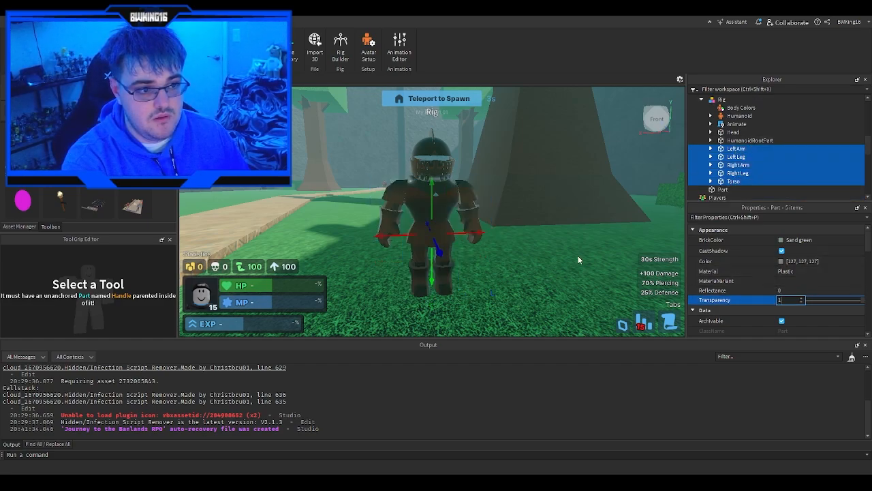
Examine how the Bronze Armor fits over the transparent Rig and review the part hierarchy of both models.
{"action": "right_click_drag", "start_coordinate": [577, 255], "coordinate": [577, 256]}
{"action": "scroll", "coordinate": [781, 164], "scroll_direction": "up", "scroll_amount": 1}
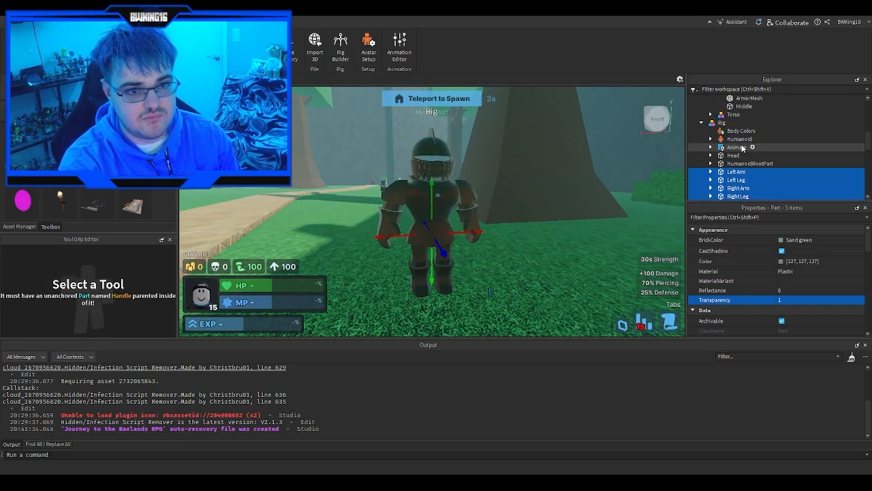
{"action": "left_click", "coordinate": [726, 123]}
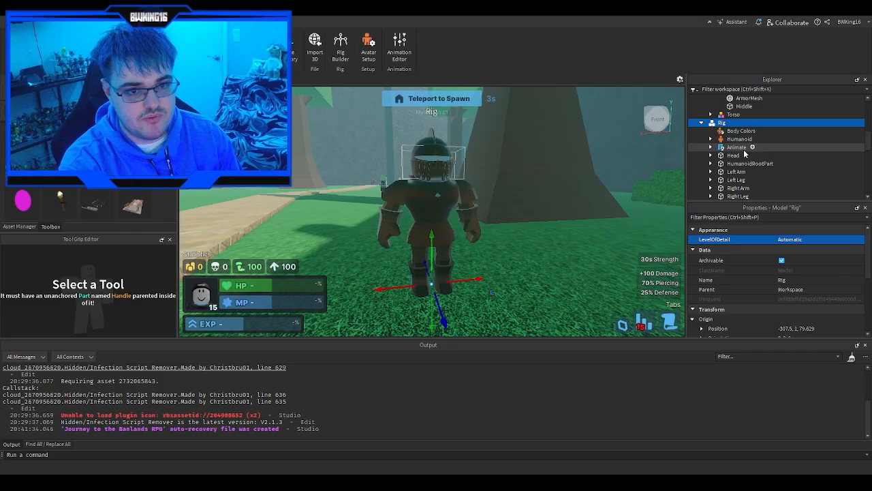
{"action": "scroll", "coordinate": [773, 170], "scroll_direction": "down", "scroll_amount": 2}
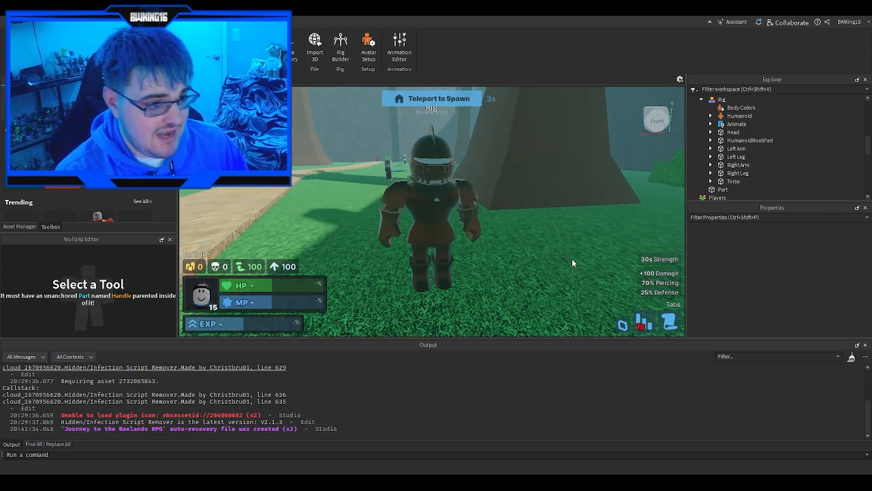
{"action": "scroll", "coordinate": [572, 263], "scroll_direction": "down", "scroll_amount": 3}
{"action": "scroll", "coordinate": [572, 263], "scroll_direction": "up", "scroll_amount": 3}
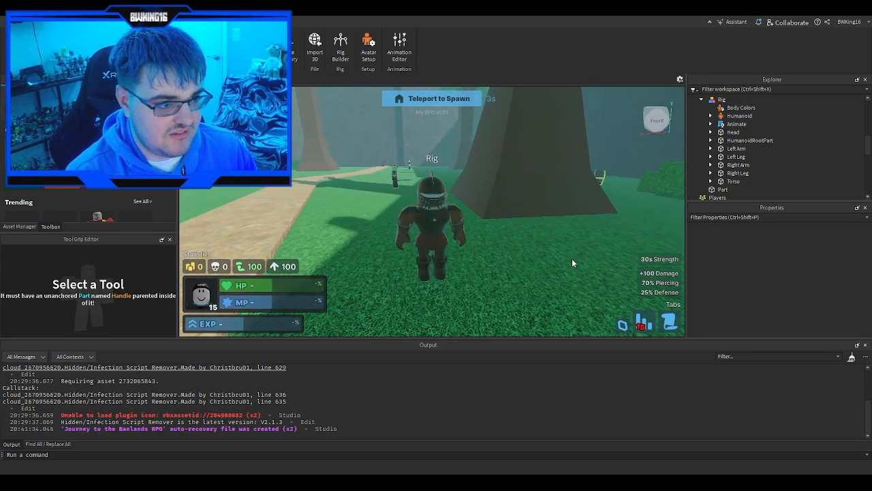
{"action": "left_click", "coordinate": [721, 100]}
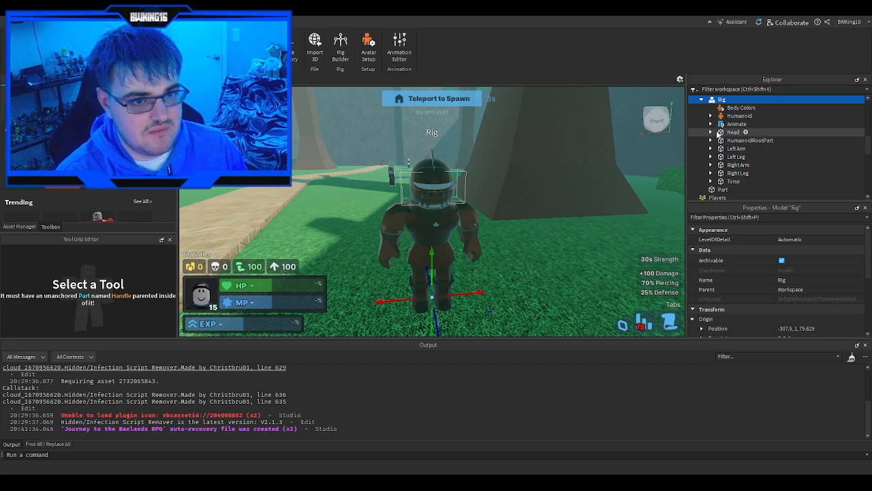
{"action": "left_click", "coordinate": [471, 232]}
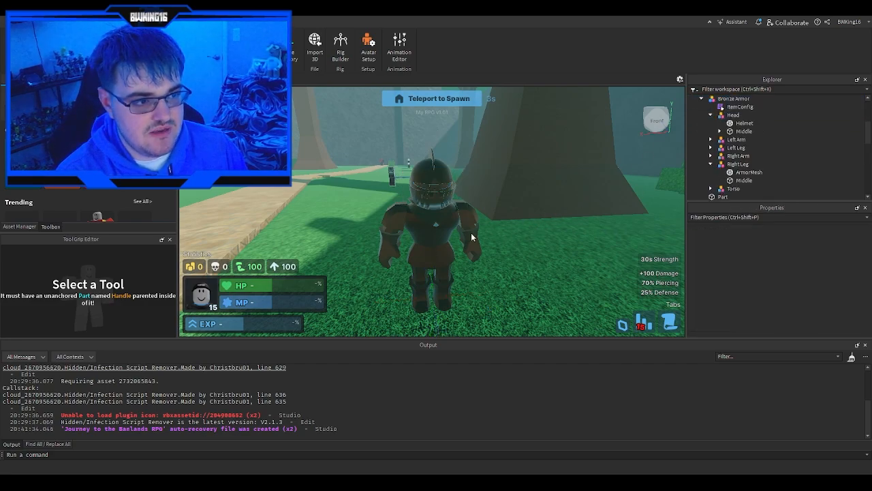
{"action": "scroll", "coordinate": [498, 289], "scroll_direction": "down", "scroll_amount": 3}
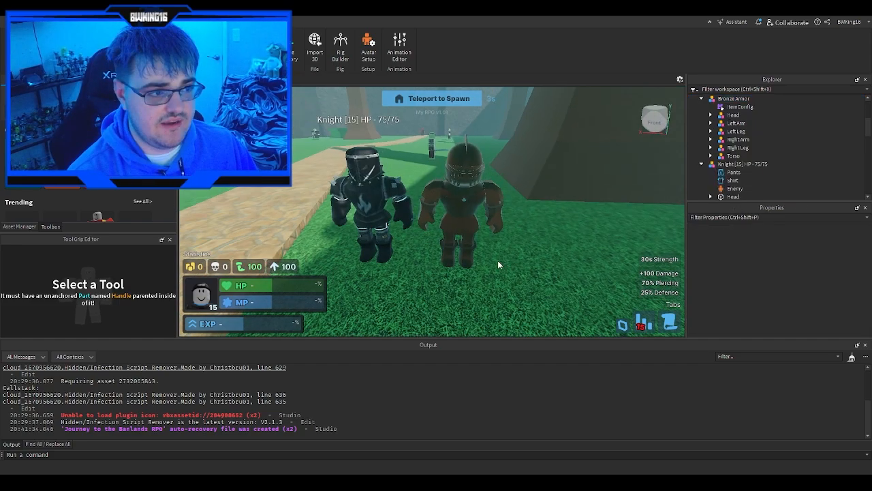
Focus on the Knight model beside the Bronze Armor and compare the two figures.
{"action": "left_click", "coordinate": [398, 256]}
{"action": "key", "text": "f"}
{"action": "right_click_drag", "start_coordinate": [414, 257], "coordinate": [415, 256]}
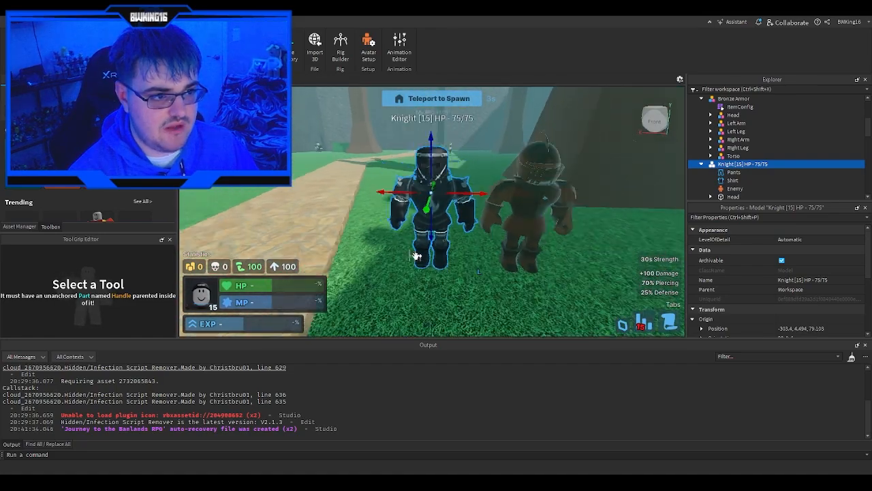
{"action": "left_click", "coordinate": [468, 284]}
{"action": "right_click_drag", "start_coordinate": [469, 284], "coordinate": [468, 283]}
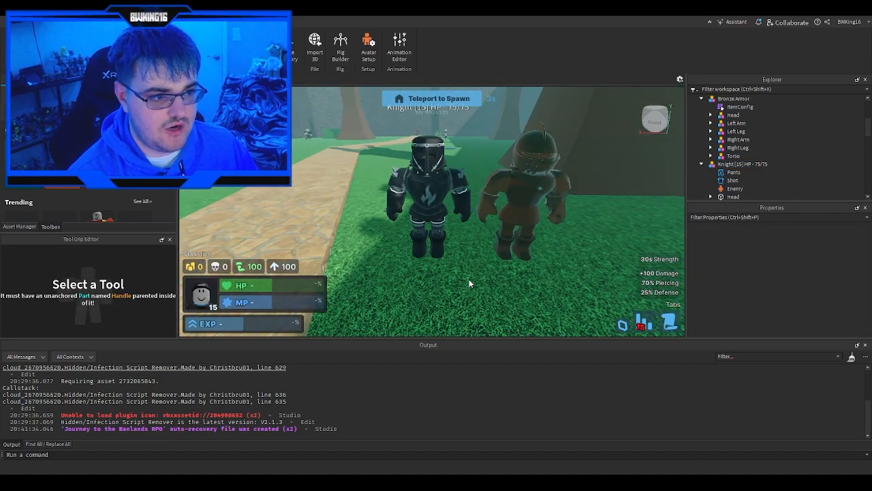
Inspect the Knight's Left Leg part, its Knight Right Leg CharacterMesh properties and its other body meshes.
{"action": "left_click", "coordinate": [444, 249]}
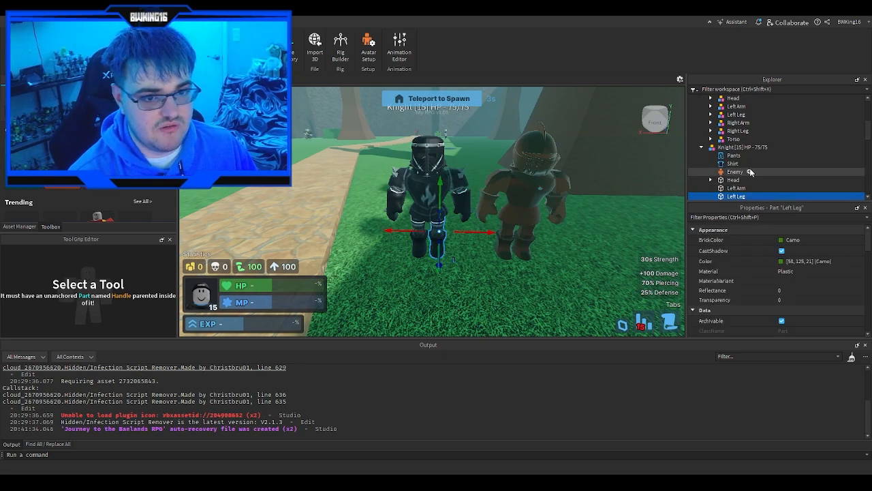
{"action": "scroll", "coordinate": [749, 165], "scroll_direction": "down", "scroll_amount": 3}
{"action": "left_click", "coordinate": [729, 146]}
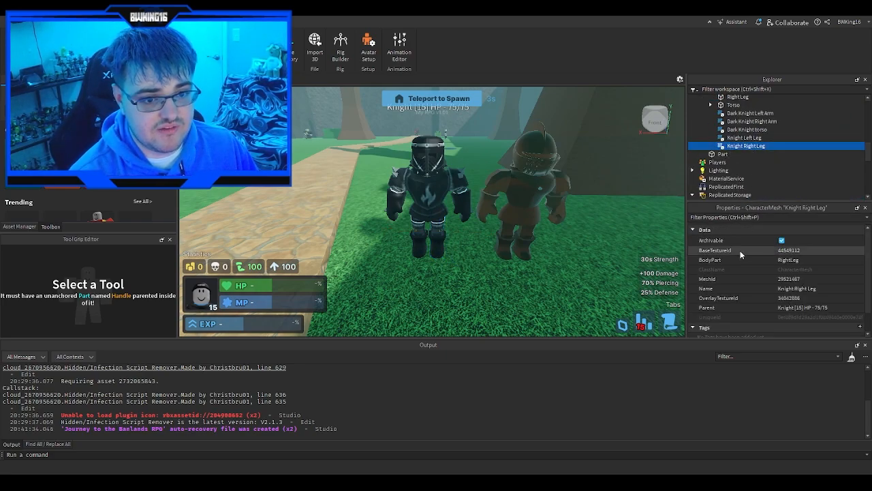
{"action": "scroll", "coordinate": [753, 150], "scroll_direction": "up", "scroll_amount": 3}
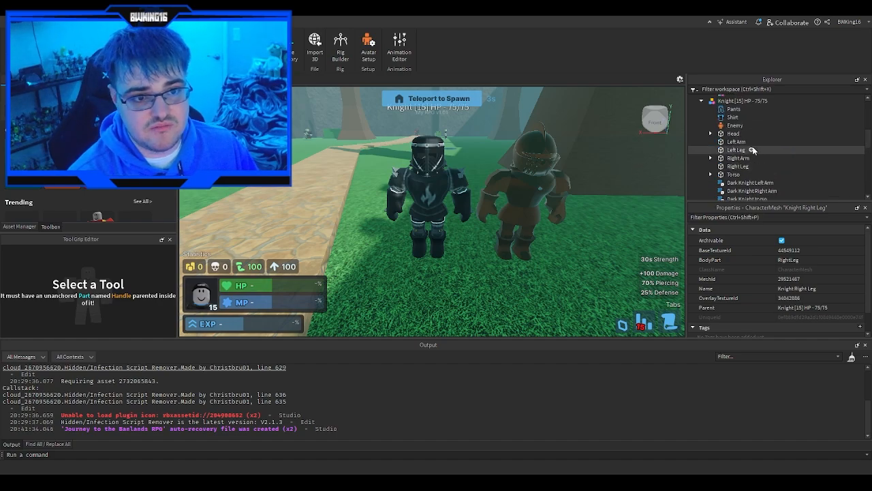
{"action": "left_click", "coordinate": [435, 255]}
{"action": "scroll", "coordinate": [731, 161], "scroll_direction": "down", "scroll_amount": 3}
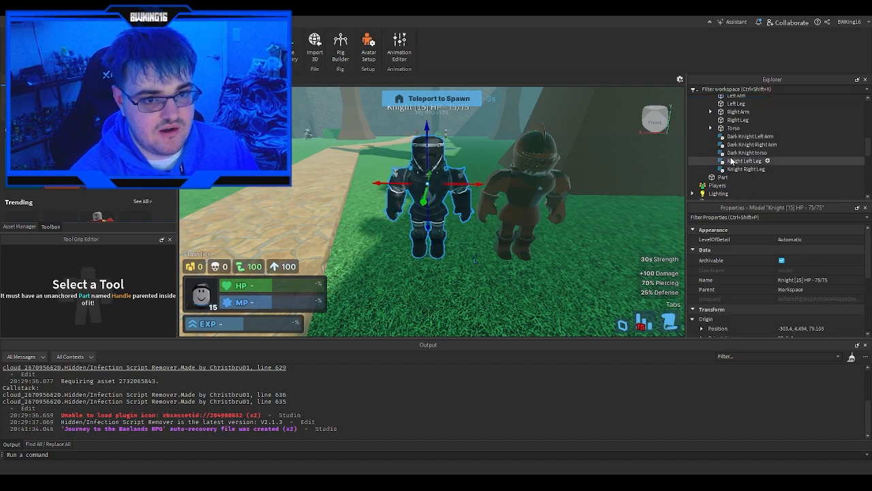
Compare the texture and mesh IDs of the Knight's five CharacterMeshes, covering its arms, torso and legs.
{"action": "left_click", "coordinate": [733, 169]}
{"action": "left_click", "coordinate": [731, 163]}
{"action": "left_click", "coordinate": [730, 154]}
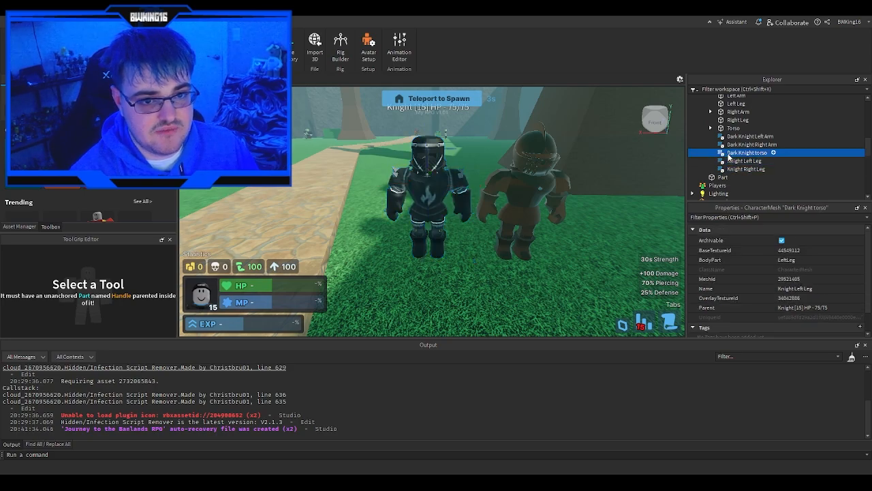
{"action": "left_click", "coordinate": [727, 145]}
{"action": "left_click", "coordinate": [727, 137]}
{"action": "right_click_drag", "start_coordinate": [584, 214], "coordinate": [584, 214]}
{"action": "key", "text": "w"}
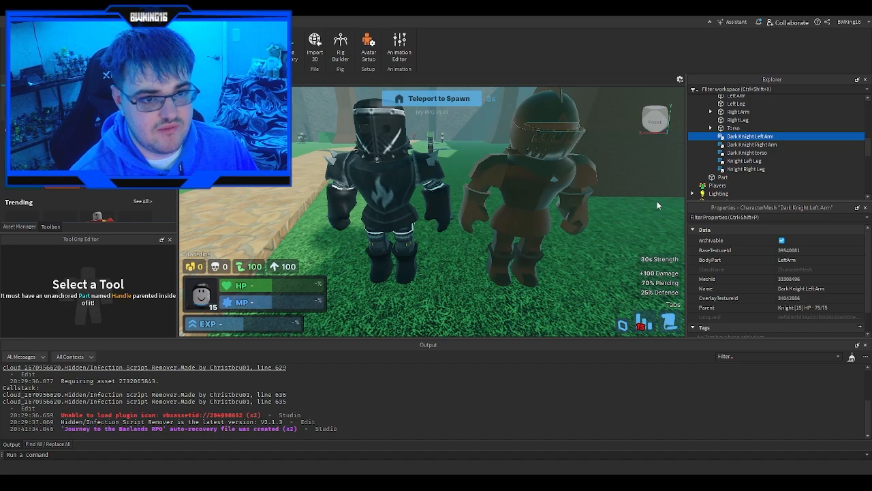
{"action": "scroll", "coordinate": [746, 161], "scroll_direction": "up", "scroll_amount": 1}
{"action": "left_click", "coordinate": [729, 192]}
{"action": "left_click", "coordinate": [728, 185]}
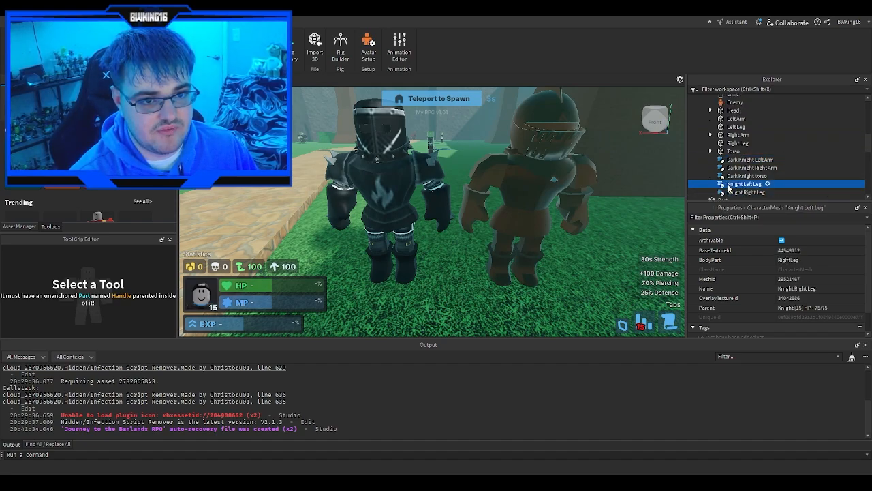
{"action": "left_click", "coordinate": [728, 177]}
{"action": "left_click", "coordinate": [727, 169]}
{"action": "left_click", "coordinate": [726, 163]}
{"action": "left_click", "coordinate": [727, 168]}
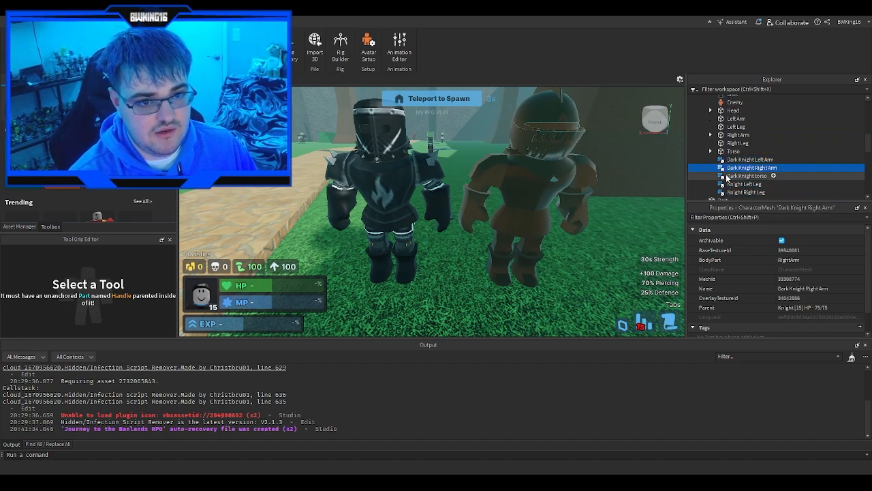
Copy the BaseTextureId 44549112 from the Knight's Dark Knight torso CharacterMesh.
{"action": "left_click", "coordinate": [727, 176]}
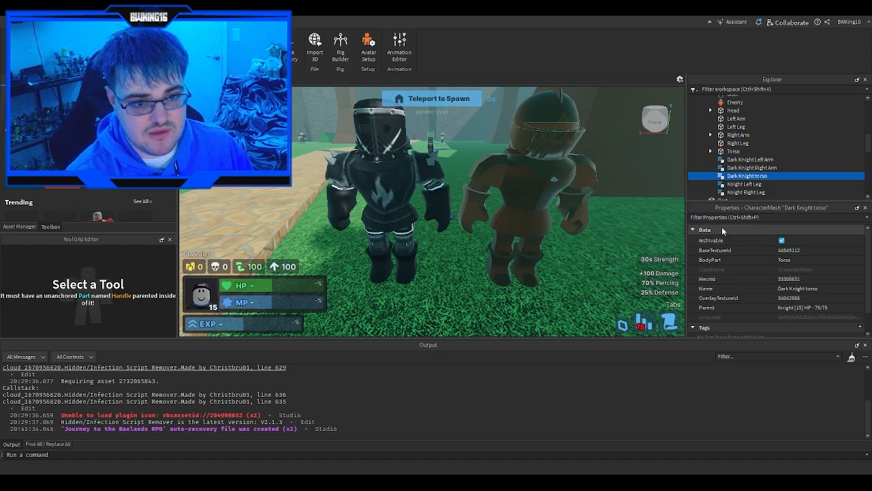
{"action": "left_click", "coordinate": [795, 250]}
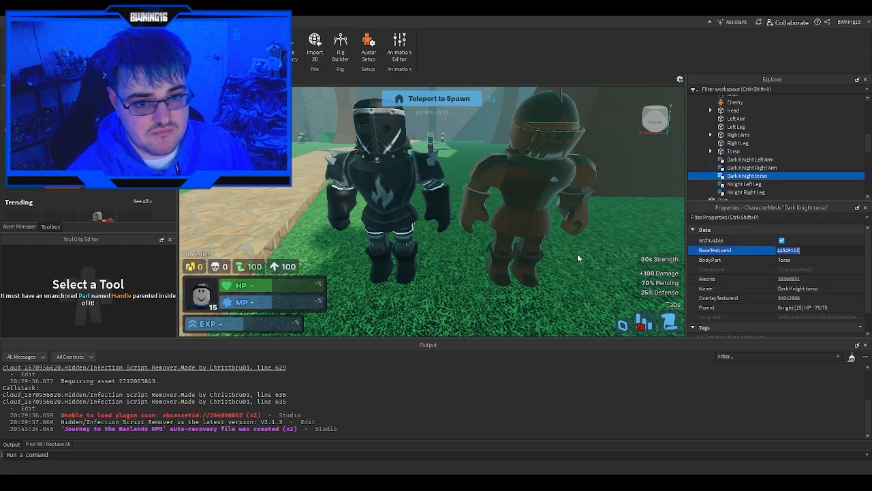
{"action": "left_click", "coordinate": [577, 258]}
{"action": "right_click_drag", "start_coordinate": [578, 259], "coordinate": [579, 259]}
{"action": "scroll", "coordinate": [578, 258], "scroll_direction": "down", "scroll_amount": 2}
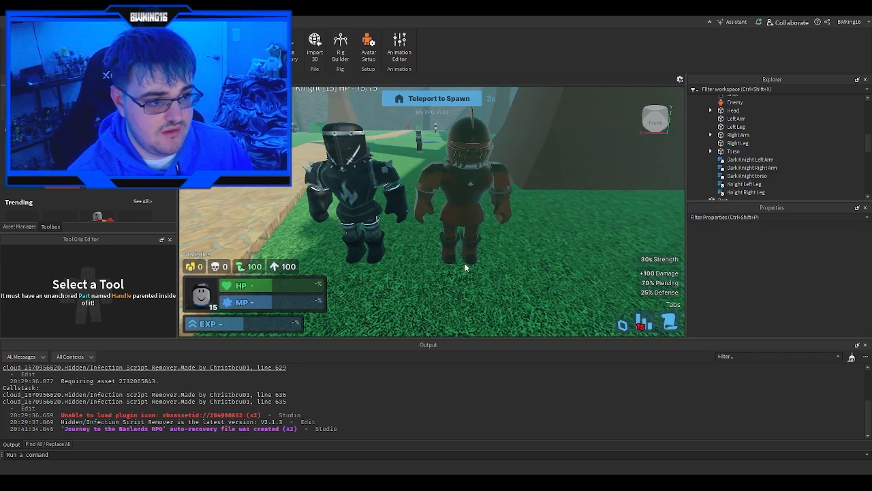
Try rbxassetid://44549112 as the TextureID of the Bronze Armor's ArmorMesh parts on both legs, both arms and the torso.
{"action": "left_click", "coordinate": [451, 245]}
{"action": "left_click", "coordinate": [470, 246], "text": "ctrl"}
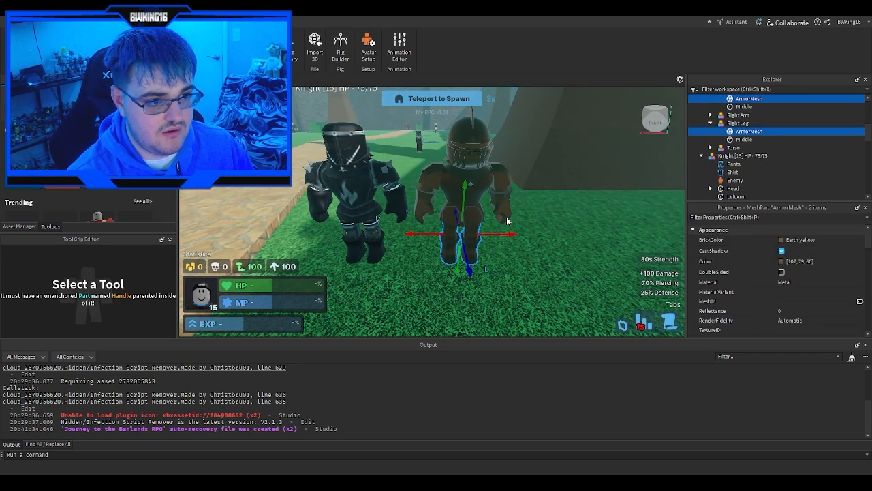
{"action": "left_click", "coordinate": [503, 208], "text": "ctrl"}
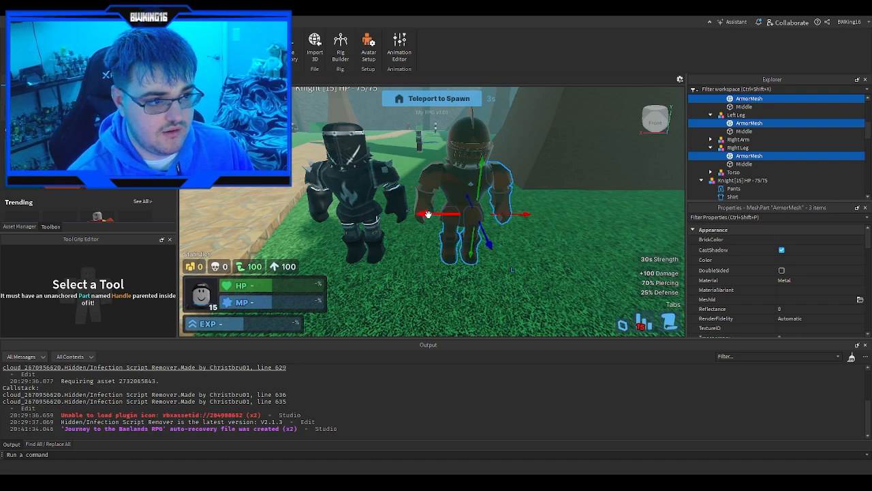
{"action": "scroll", "coordinate": [421, 229], "scroll_direction": "up", "scroll_amount": 5}
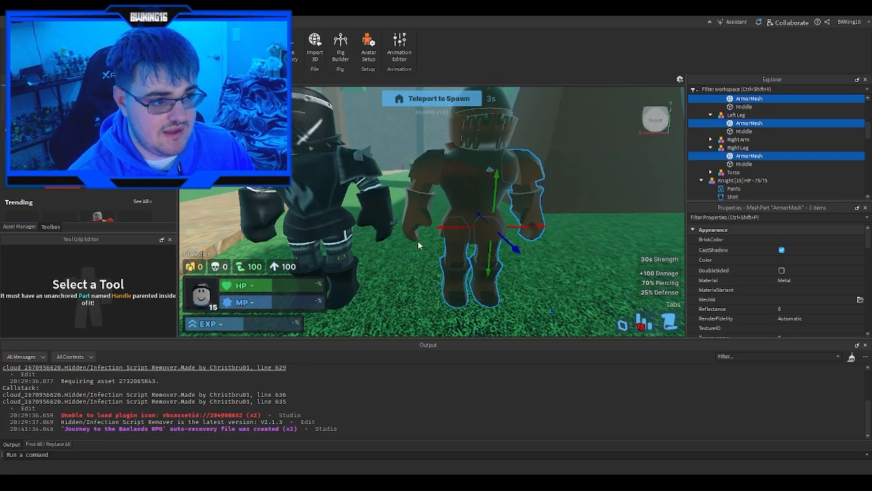
{"action": "left_click", "coordinate": [418, 232], "text": "ctrl"}
{"action": "left_click", "coordinate": [477, 197], "text": "ctrl"}
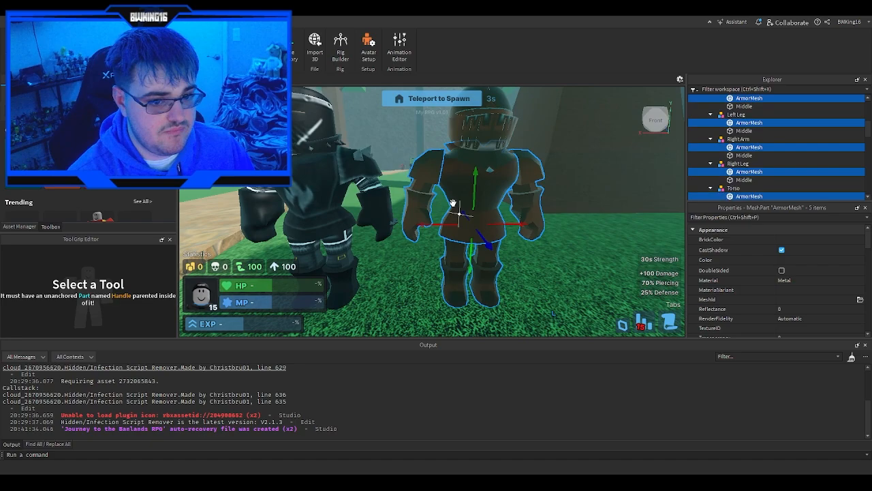
{"action": "left_click", "coordinate": [801, 329]}
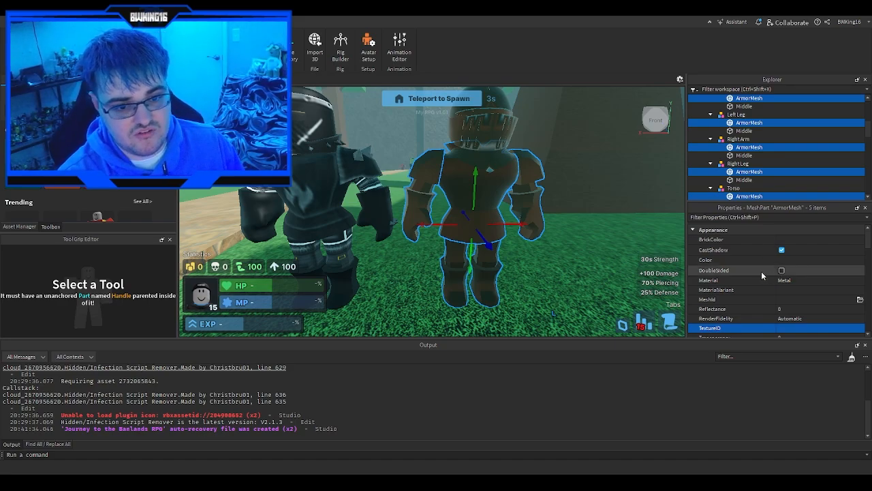
{"action": "type", "text": "rbxassetid://44549112"}
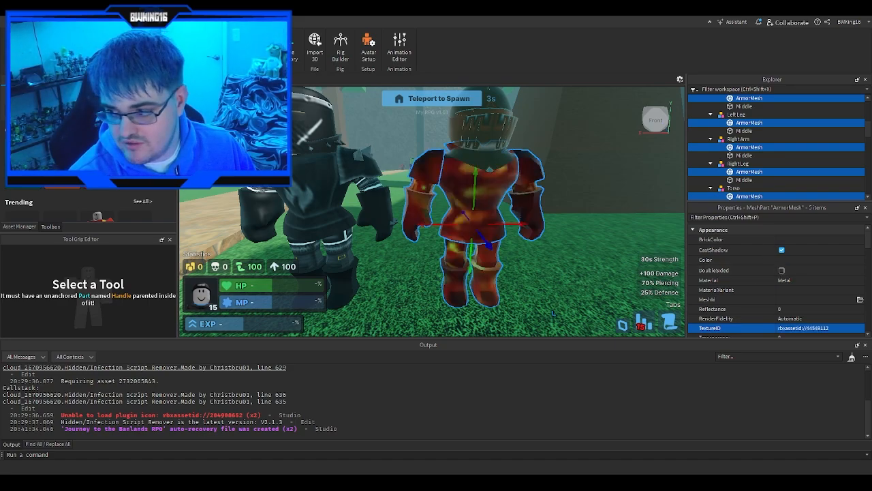
{"action": "left_click", "coordinate": [565, 272]}
{"action": "scroll", "coordinate": [563, 271], "scroll_direction": "down", "scroll_amount": 2}
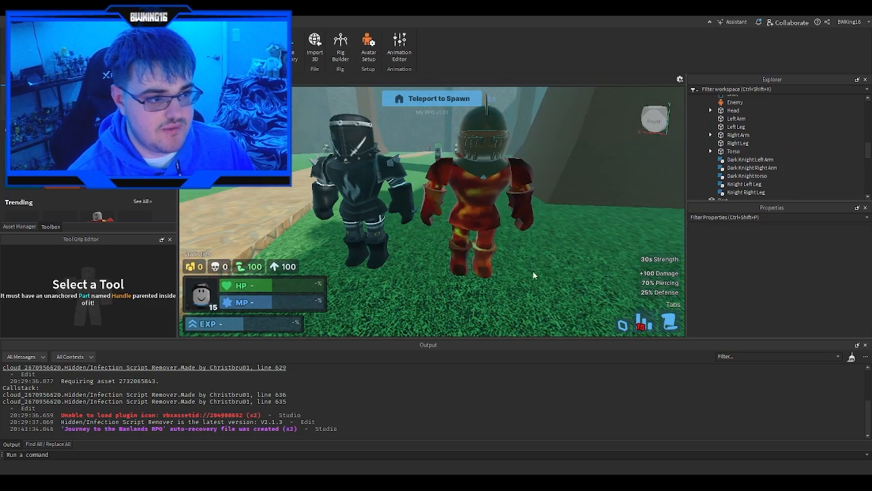
Apply the Dark Knight Left Arm's OverlayTextureId, rbxassetid://34042886, as the TextureID of the Bronze Armor's five ArmorMesh parts.
{"action": "left_click", "coordinate": [387, 252]}
{"action": "left_click", "coordinate": [750, 159]}
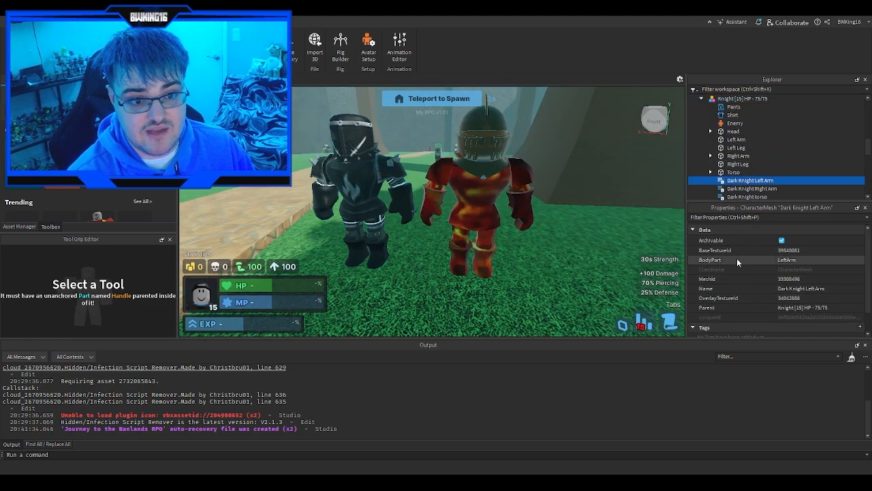
{"action": "left_click", "coordinate": [462, 259]}
{"action": "left_click", "coordinate": [481, 264], "text": "ctrl"}
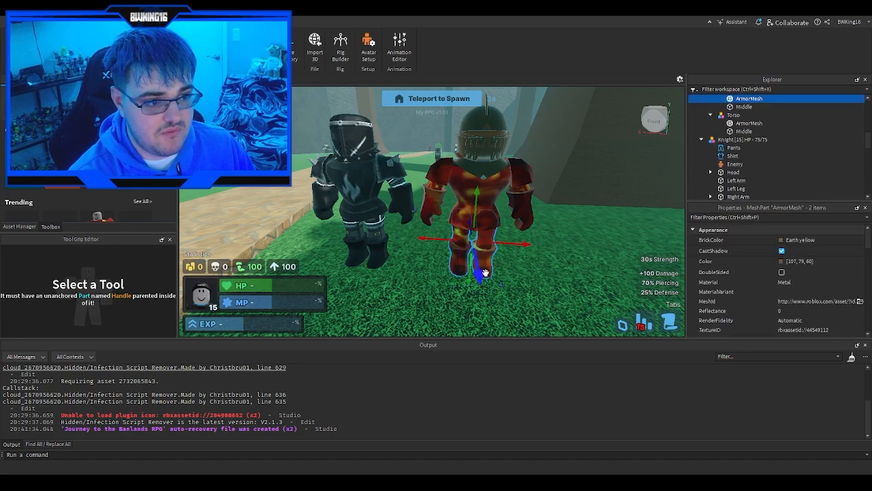
{"action": "left_click", "coordinate": [524, 223], "text": "ctrl"}
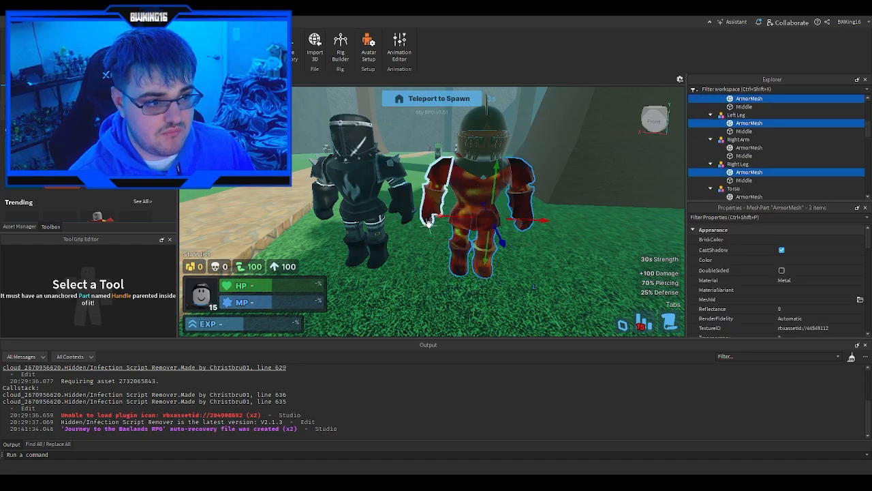
{"action": "left_click", "coordinate": [428, 222], "text": "ctrl"}
{"action": "left_click", "coordinate": [474, 198], "text": "ctrl"}
{"action": "left_click", "coordinate": [815, 330]}
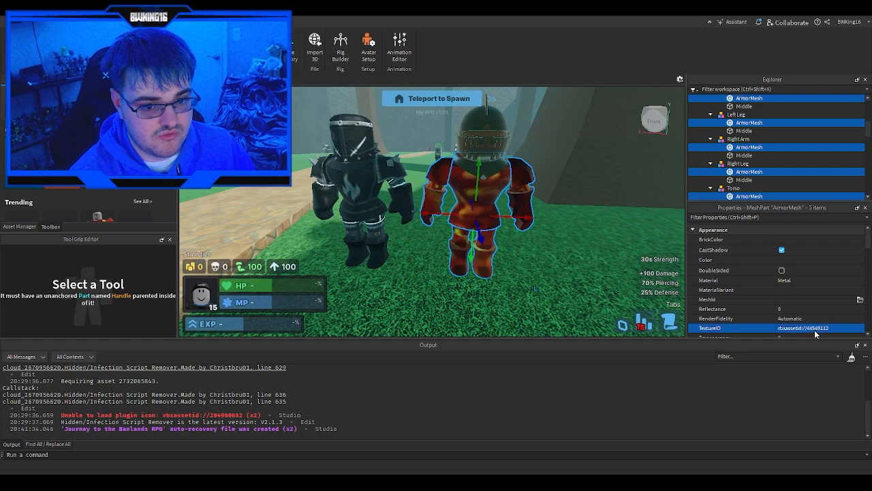
{"action": "key", "text": "ctrl+v"}
{"action": "key", "text": "Return"}
{"action": "left_click", "coordinate": [544, 274]}
Set the BrickColor of the Bronze Armor's Helmet and all five ArmorMesh parts to Really black.
{"action": "right_click_drag", "start_coordinate": [544, 274], "coordinate": [549, 277]}
{"action": "scroll", "coordinate": [549, 277], "scroll_direction": "up", "scroll_amount": 3}
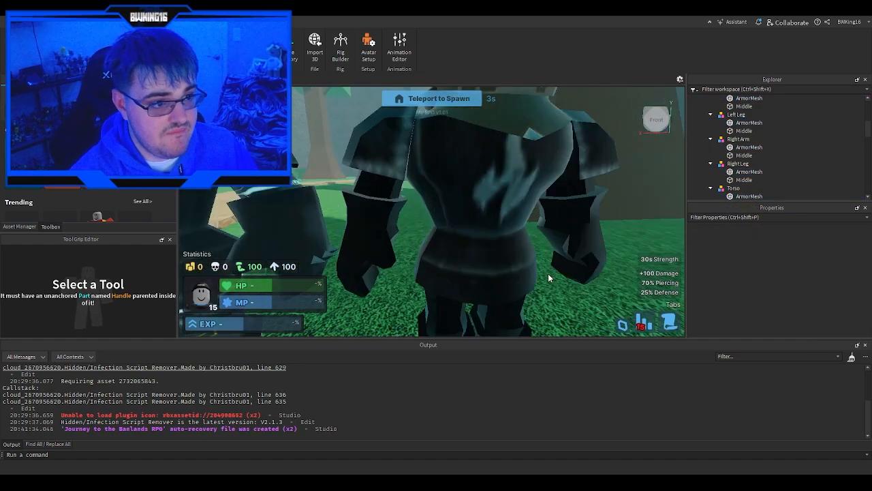
{"action": "scroll", "coordinate": [550, 278], "scroll_direction": "down", "scroll_amount": 3}
{"action": "scroll", "coordinate": [548, 277], "scroll_direction": "down", "scroll_amount": 2}
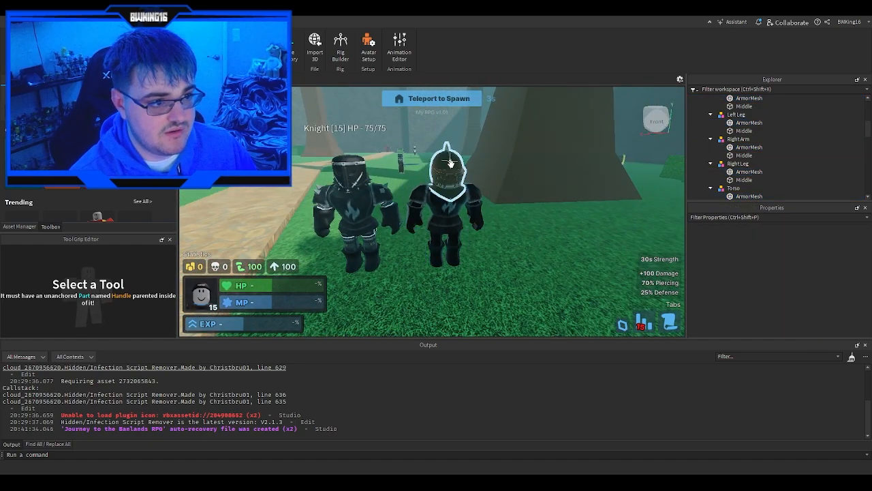
{"action": "left_click", "coordinate": [449, 167]}
{"action": "scroll", "coordinate": [736, 168], "scroll_direction": "down", "scroll_amount": 3}
{"action": "left_click", "coordinate": [748, 175]}
{"action": "left_click", "coordinate": [748, 150], "text": "ctrl"}
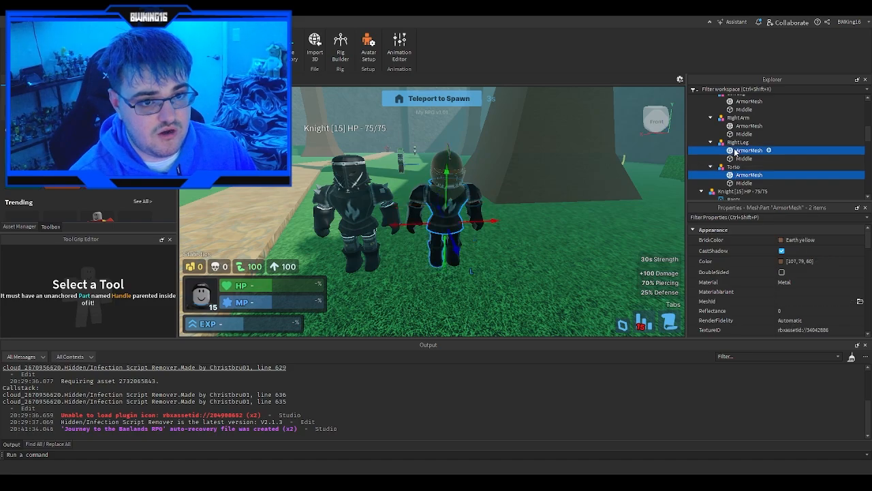
{"action": "left_click", "coordinate": [734, 127], "text": "ctrl"}
{"action": "scroll", "coordinate": [736, 150], "scroll_direction": "up", "scroll_amount": 3}
{"action": "left_click", "coordinate": [748, 171], "text": "ctrl"}
{"action": "left_click", "coordinate": [748, 146], "text": "ctrl"}
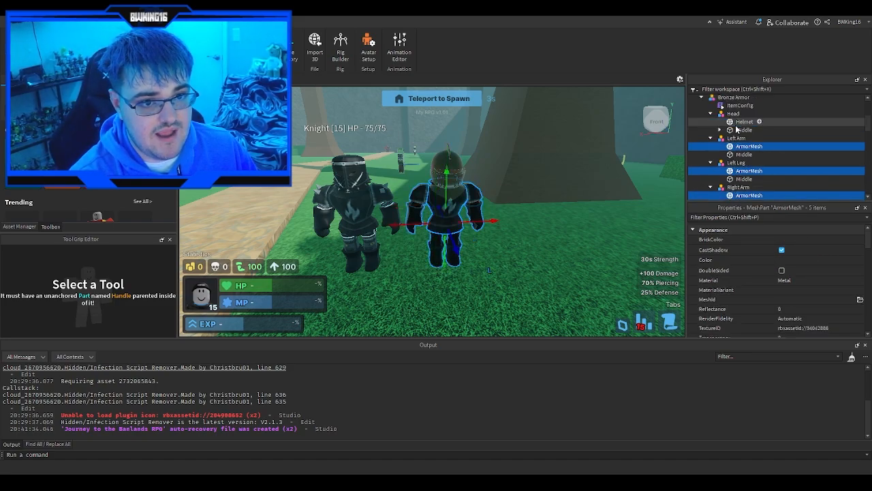
{"action": "left_click", "coordinate": [743, 121], "text": "ctrl"}
{"action": "left_click", "coordinate": [763, 239]}
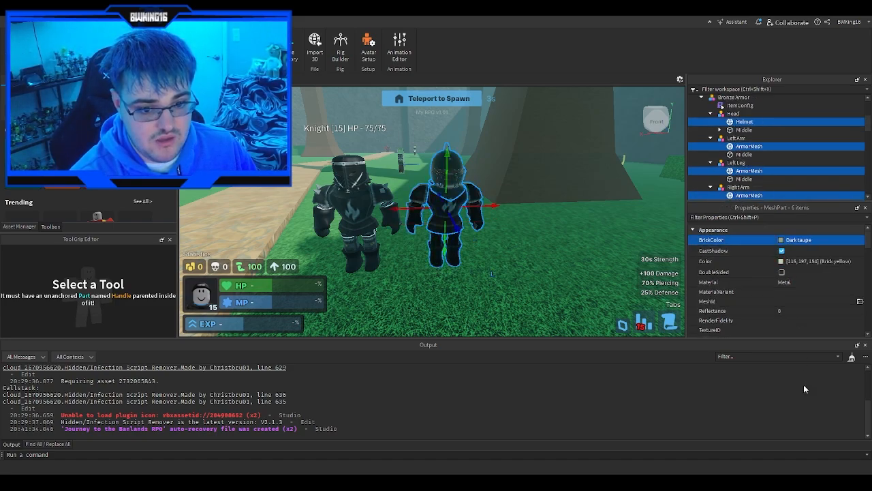
{"action": "left_click", "coordinate": [537, 270]}
Copy the MeshId 33308496 from the Knight's Dark Knight Left Arm CharacterMesh.
{"action": "right_click_drag", "start_coordinate": [539, 266], "coordinate": [541, 261]}
{"action": "left_click", "coordinate": [343, 251]}
{"action": "key", "text": "f"}
{"action": "left_click", "coordinate": [453, 307]}
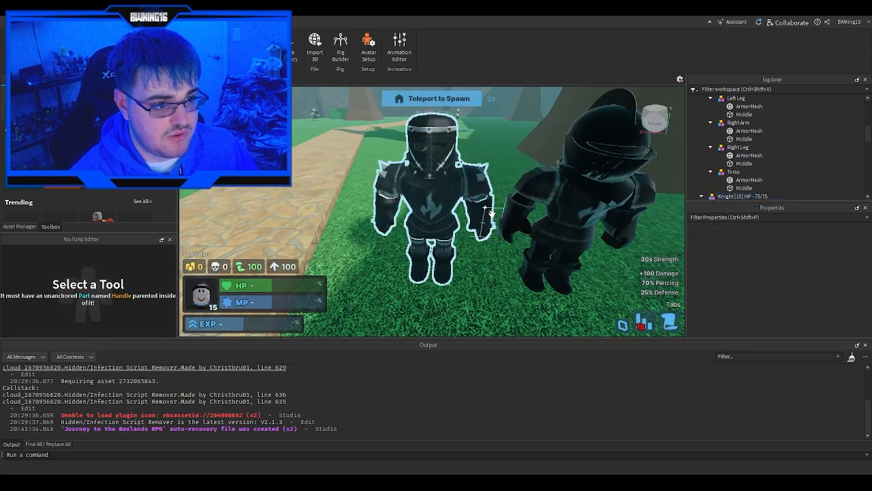
{"action": "left_click", "coordinate": [480, 194], "text": "alt"}
{"action": "scroll", "coordinate": [763, 145], "scroll_direction": "down", "scroll_amount": 5}
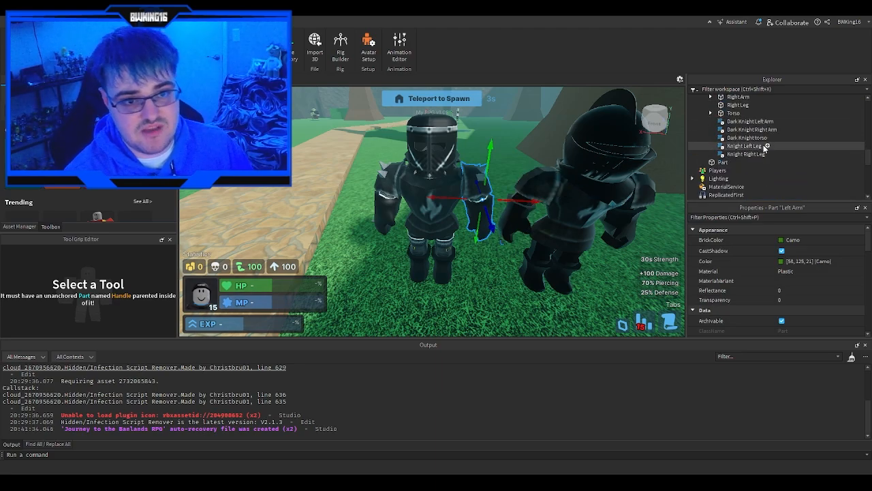
{"action": "scroll", "coordinate": [750, 143], "scroll_direction": "up", "scroll_amount": 1}
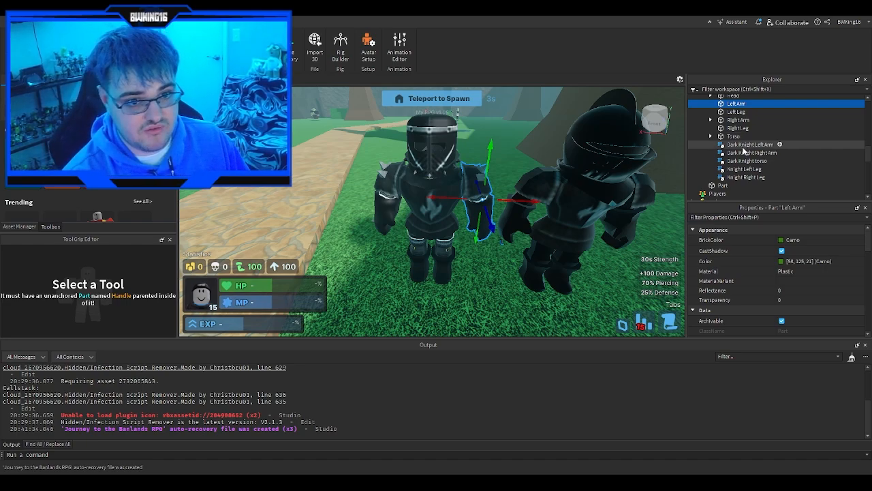
{"action": "left_click", "coordinate": [747, 144]}
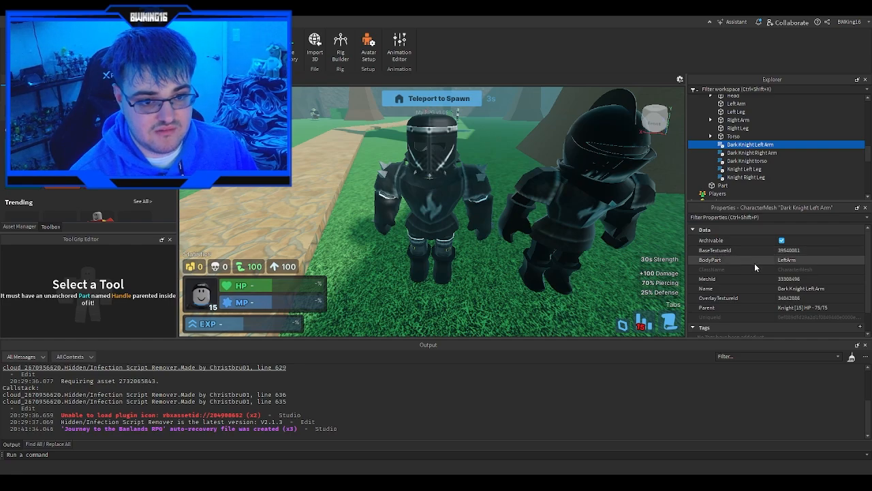
{"action": "left_click", "coordinate": [789, 280]}
{"action": "key", "text": "ctrl+c"}
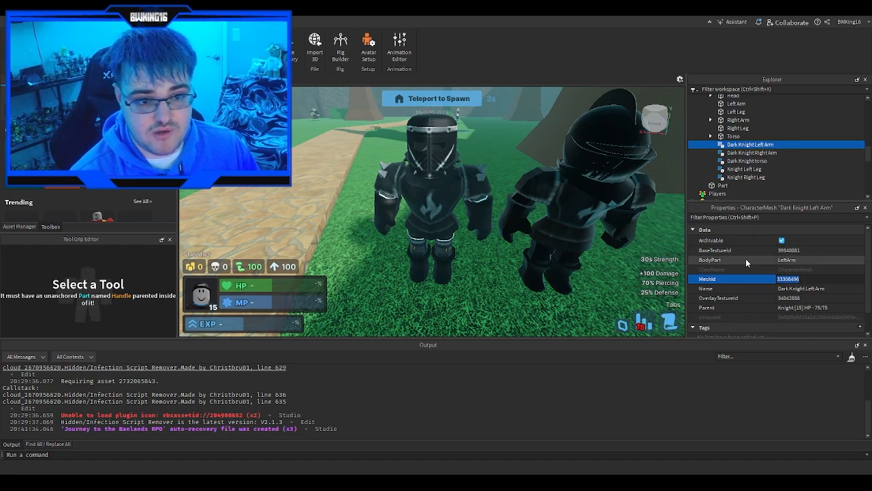
Set the MeshId of the Bronze Armor's Right Arm ArmorMesh to 33308496.
{"action": "left_click", "coordinate": [570, 296]}
{"action": "right_click_drag", "start_coordinate": [570, 295], "coordinate": [573, 295]}
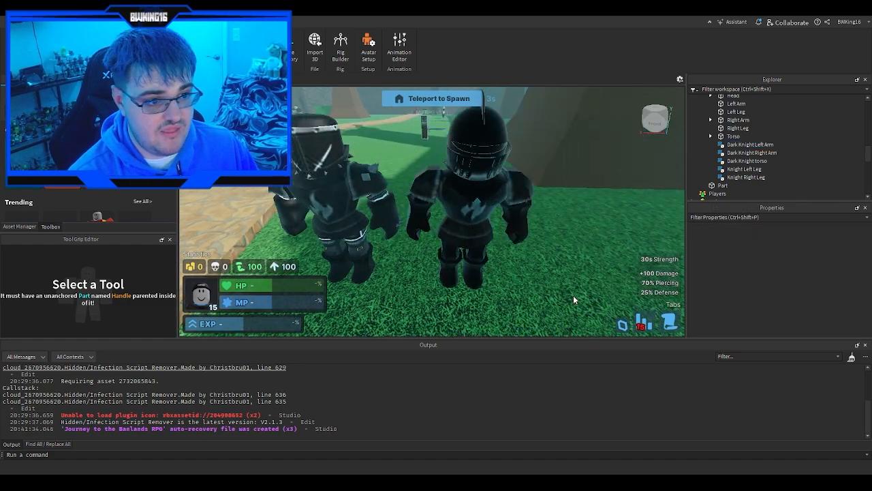
{"action": "left_click", "coordinate": [419, 235]}
{"action": "scroll", "coordinate": [792, 283], "scroll_direction": "down", "scroll_amount": 1}
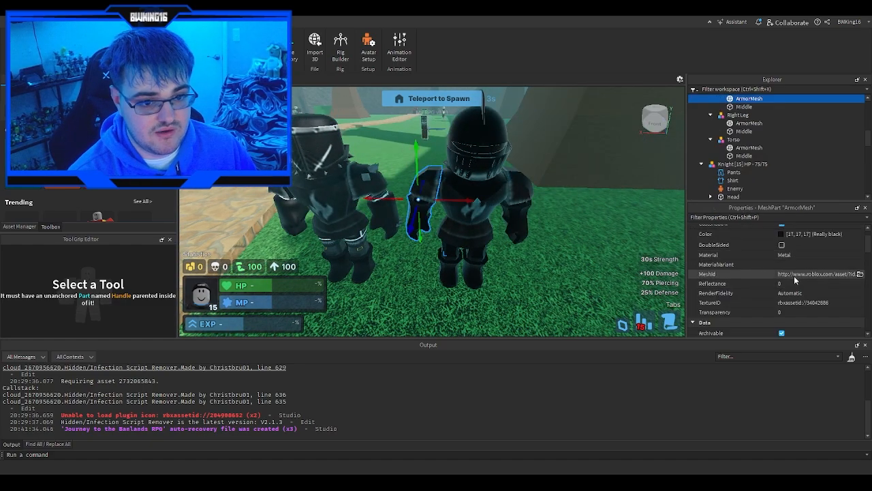
{"action": "left_click", "coordinate": [795, 274]}
{"action": "key", "text": "ctrl+v"}
{"action": "key", "text": "Return"}
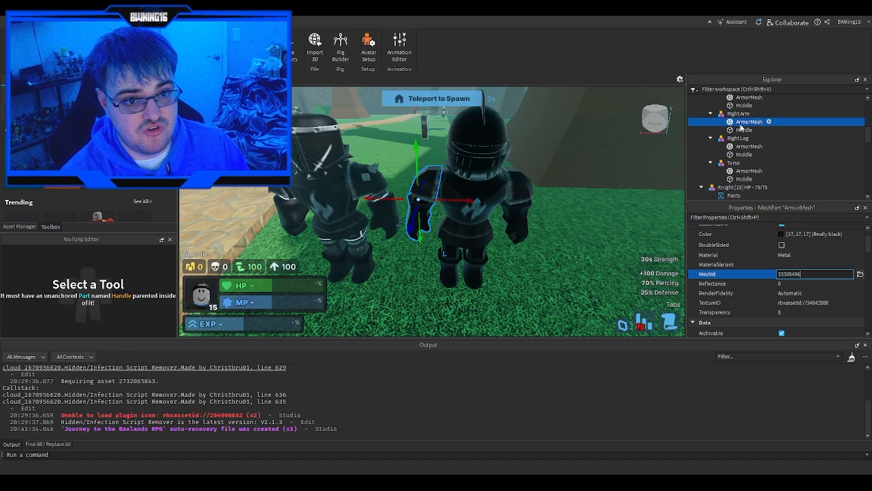
{"action": "left_click", "coordinate": [551, 257]}
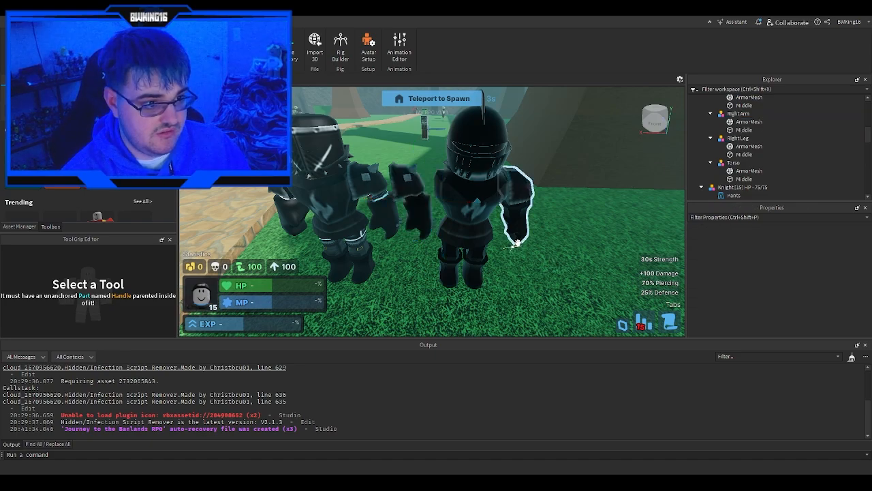
Set the MeshId of the Bronze Armor's Left Arm ArmorMesh to 33308496.
{"action": "left_click", "coordinate": [517, 212]}
{"action": "left_click", "coordinate": [808, 301]}
{"action": "key", "text": "ctrl+v"}
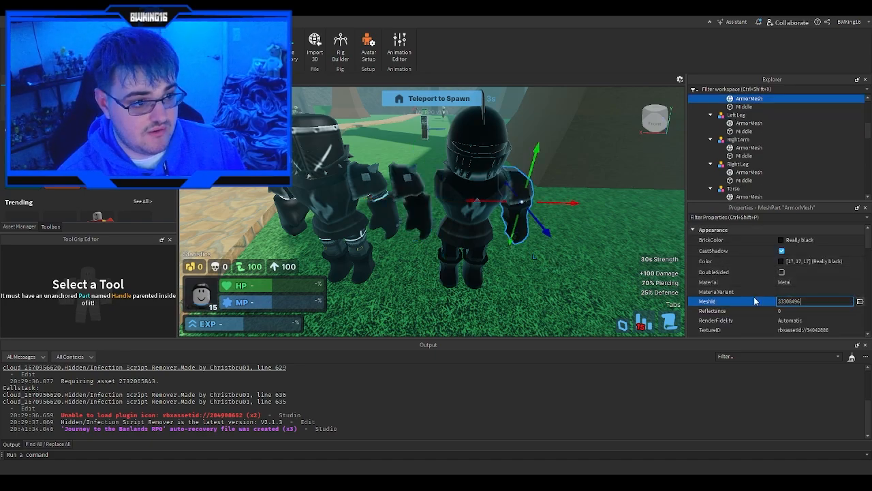
{"action": "key", "text": "Return"}
{"action": "left_click", "coordinate": [580, 290]}
Try to apply the ID copied from the Knight's Dark Knight Right Arm CharacterMesh as the MeshId of the Bronze Armor's Right Arm ArmorMesh.
{"action": "left_click", "coordinate": [301, 208]}
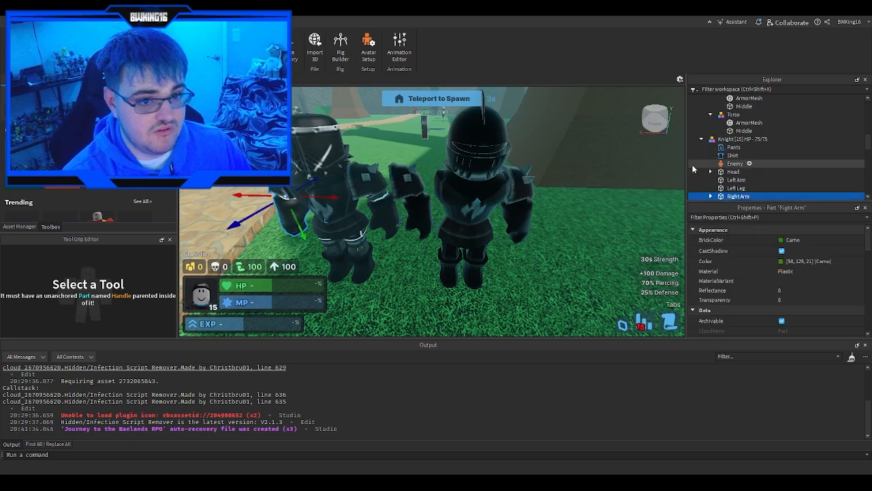
{"action": "scroll", "coordinate": [693, 169], "scroll_direction": "down", "scroll_amount": 3}
{"action": "left_click", "coordinate": [749, 158]}
{"action": "left_click", "coordinate": [806, 279]}
{"action": "left_click", "coordinate": [806, 279]}
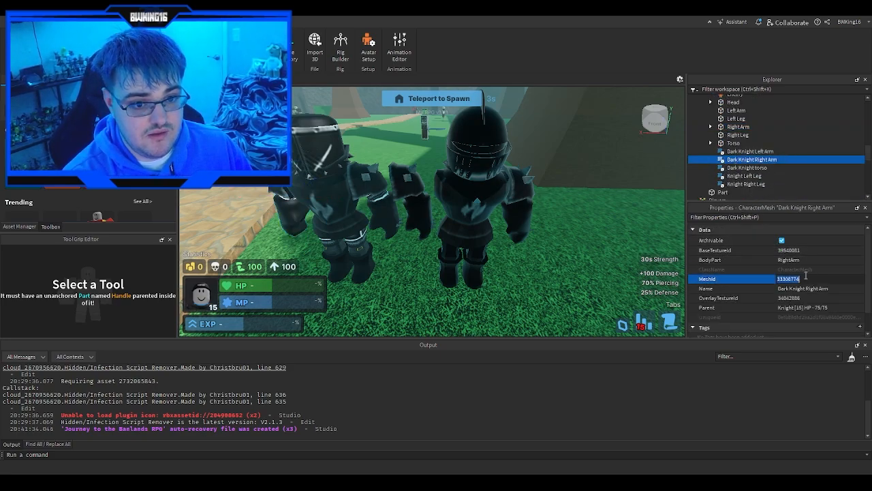
{"action": "left_click", "coordinate": [764, 250]}
{"action": "left_click", "coordinate": [497, 267]}
{"action": "left_click", "coordinate": [415, 199]}
{"action": "scroll", "coordinate": [764, 285], "scroll_direction": "down", "scroll_amount": 1}
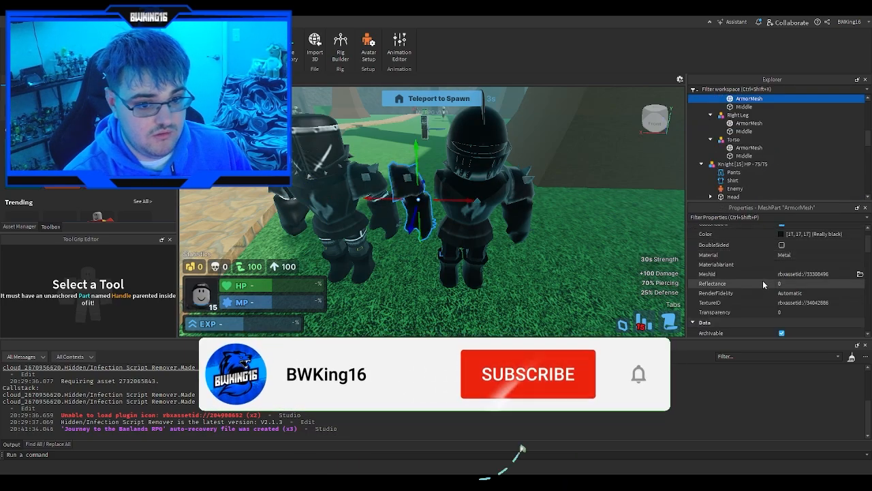
{"action": "left_click", "coordinate": [762, 274]}
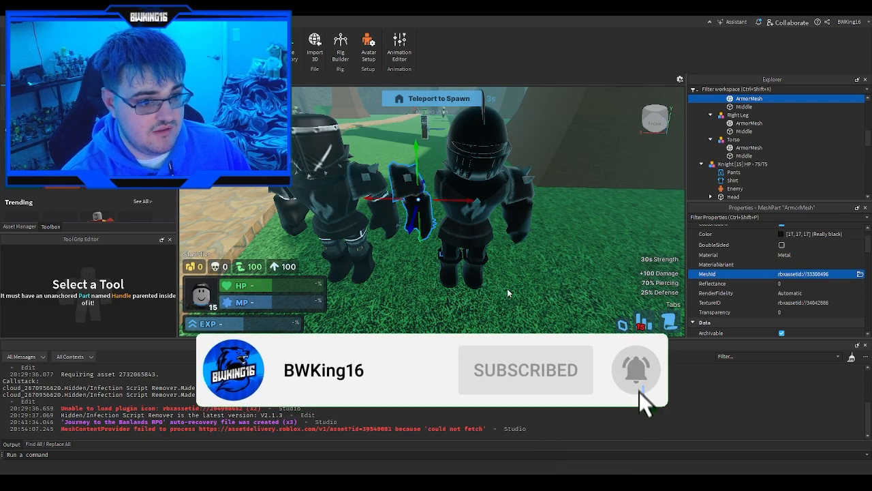
{"action": "left_click", "coordinate": [491, 282]}
Copy the MeshId 33308774 from the Knight's Dark Knight Right Arm CharacterMesh.
{"action": "left_click", "coordinate": [293, 212], "text": "alt"}
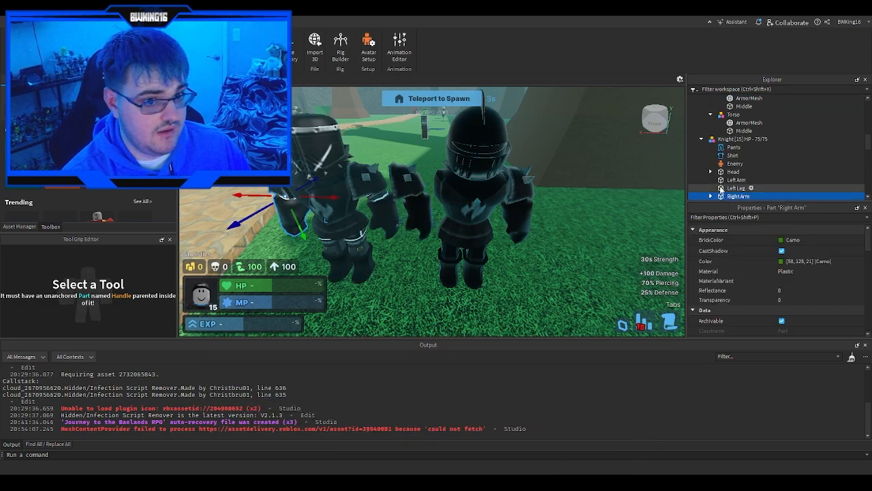
{"action": "scroll", "coordinate": [721, 188], "scroll_direction": "down", "scroll_amount": 2}
{"action": "left_click", "coordinate": [749, 182]}
{"action": "left_click", "coordinate": [791, 280]}
{"action": "key", "text": "ctrl+c"}
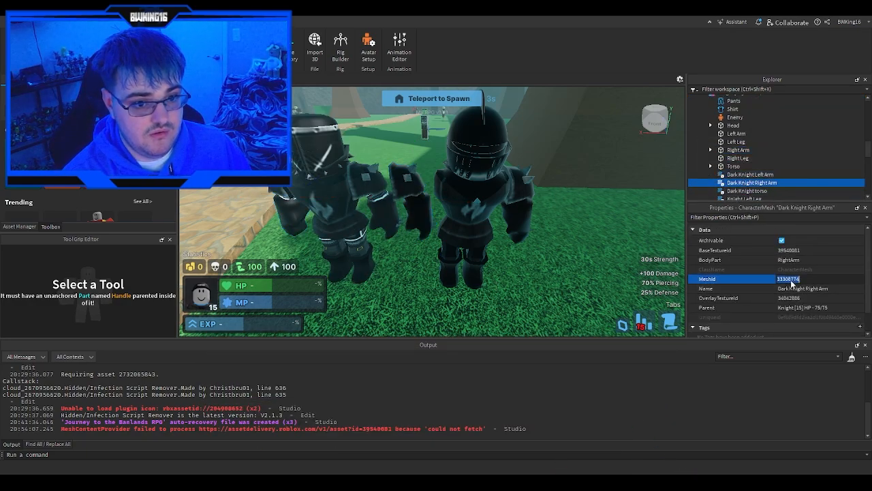
Set the MeshId of the Bronze Armor's Right Arm ArmorMesh to 33308774.
{"action": "left_click", "coordinate": [532, 301]}
{"action": "left_click", "coordinate": [413, 199], "text": "alt"}
{"action": "scroll", "coordinate": [791, 296], "scroll_direction": "down", "scroll_amount": 1}
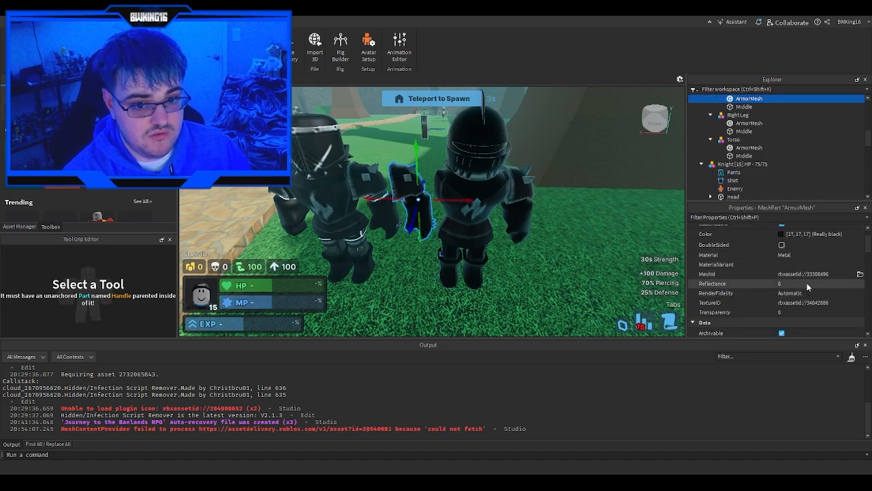
{"action": "left_click", "coordinate": [809, 273]}
{"action": "key", "text": "ctrl+v"}
{"action": "key", "text": "Return"}
{"action": "left_click", "coordinate": [532, 281]}
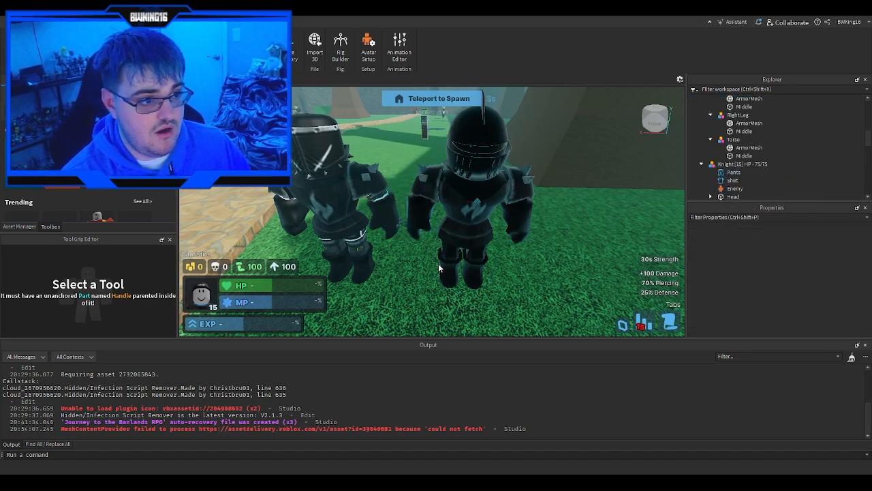
Copy the MeshId 33308631 from the Knight's Dark Knight torso CharacterMesh.
{"action": "left_click", "coordinate": [351, 233], "text": "alt"}
{"action": "scroll", "coordinate": [745, 191], "scroll_direction": "down", "scroll_amount": 2}
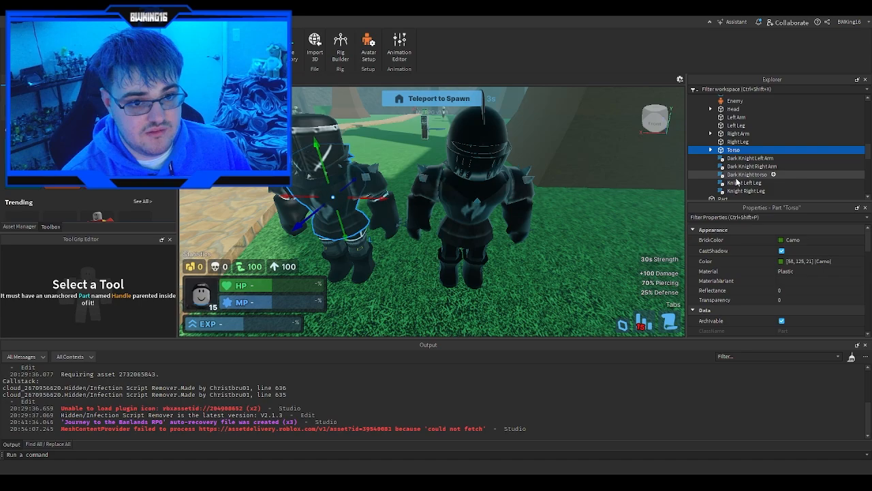
{"action": "left_click", "coordinate": [747, 174]}
{"action": "left_click", "coordinate": [797, 278]}
{"action": "key", "text": "ctrl+c"}
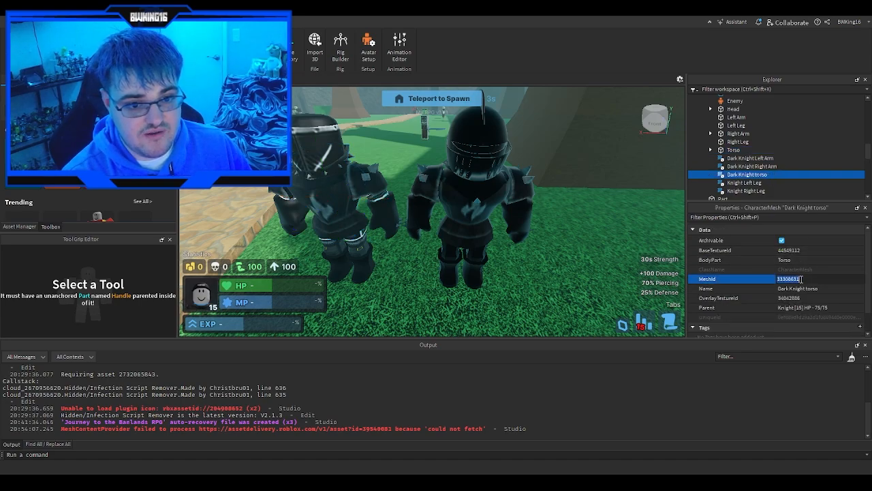
Set the MeshId of the Bronze Armor's Torso ArmorMesh to 33308631.
{"action": "left_click", "coordinate": [527, 292]}
{"action": "left_click", "coordinate": [471, 204], "text": "alt"}
{"action": "scroll", "coordinate": [797, 294], "scroll_direction": "down", "scroll_amount": 1}
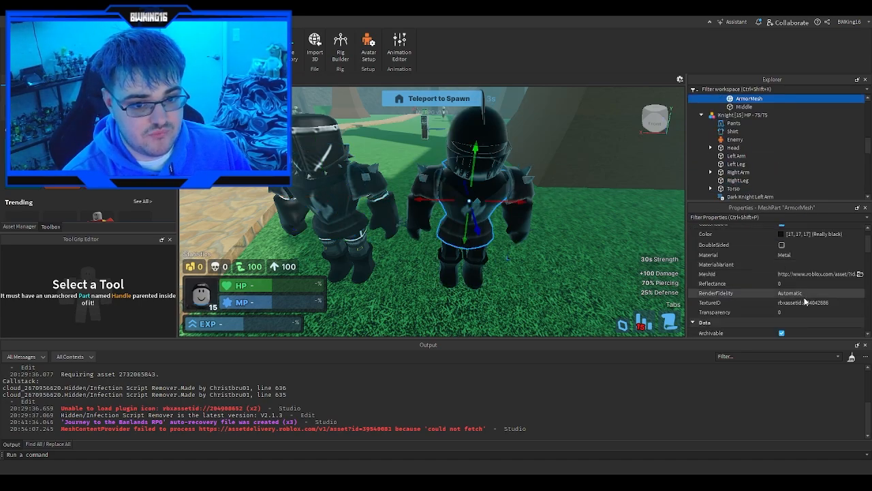
{"action": "left_click", "coordinate": [801, 274]}
{"action": "key", "text": "ctrl+v"}
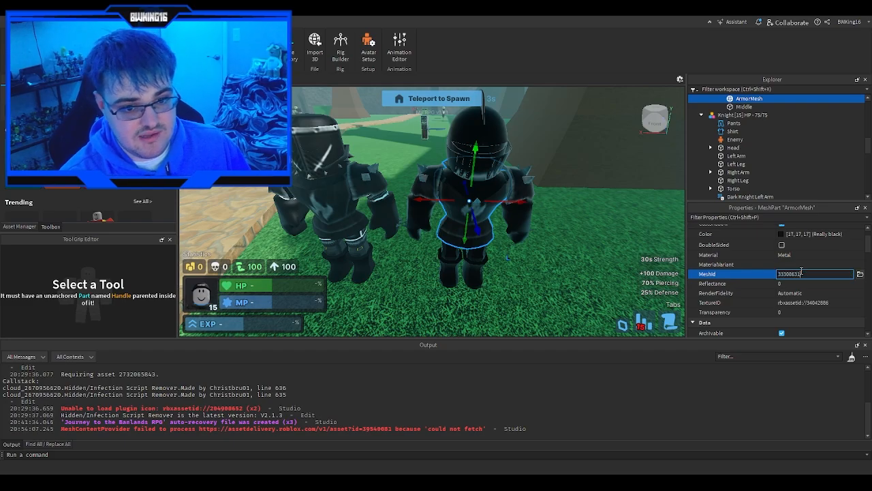
{"action": "key", "text": "Return"}
{"action": "left_click", "coordinate": [543, 288]}
Rename the Bronze Armor model in the Workspace as Darkheart Armor.
{"action": "right_click_drag", "start_coordinate": [544, 289], "coordinate": [457, 288]}
{"action": "left_click", "coordinate": [462, 286]}
{"action": "left_click", "coordinate": [478, 288]}
{"action": "left_click", "coordinate": [457, 289]}
{"action": "double_click", "coordinate": [734, 99]}
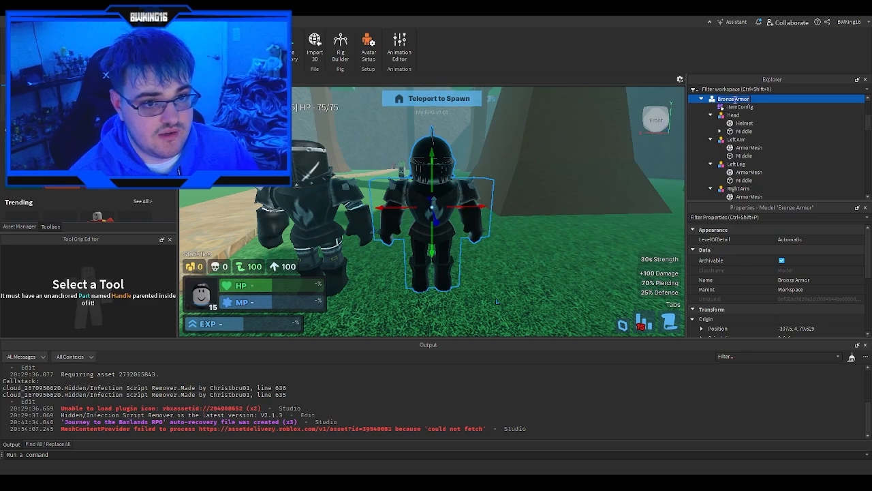
{"action": "left_click_drag", "start_coordinate": [734, 99], "coordinate": [698, 103]}
{"action": "type", "text": "Dark"}
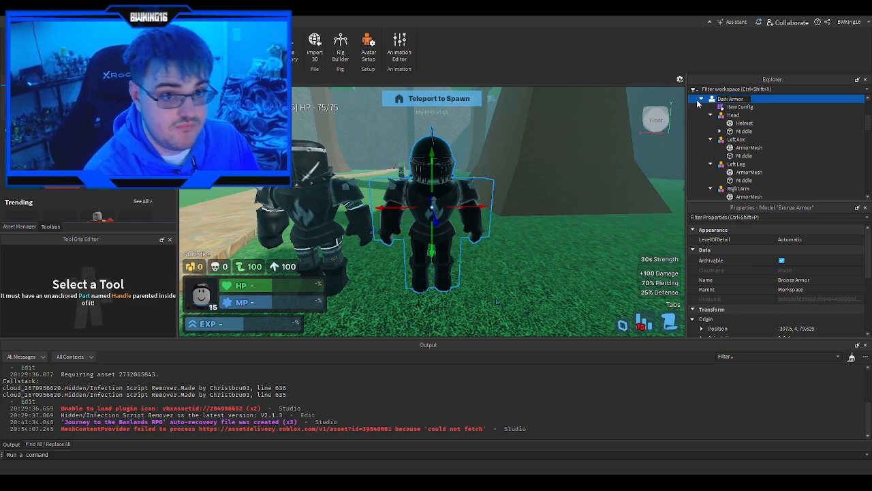
{"action": "type", "text": "heart"}
{"action": "key", "text": "Return"}
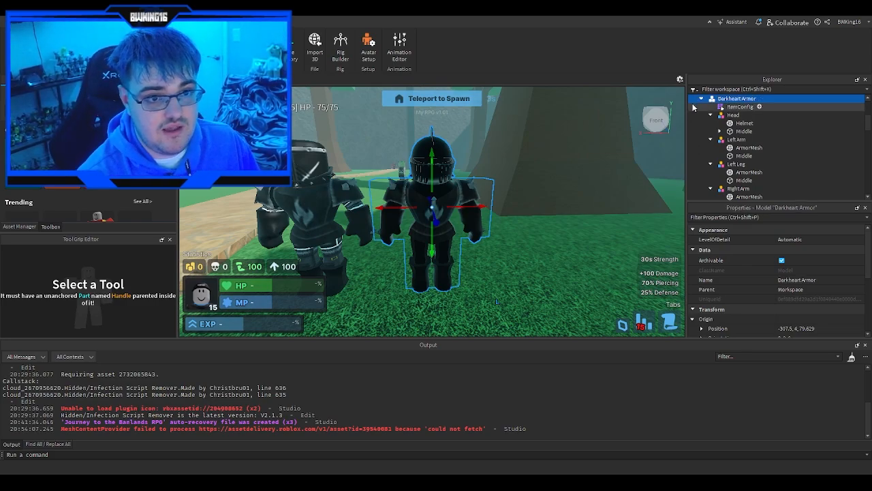
Collapse the Head, arm, leg and Torso models inside the Darkheart Armor.
{"action": "left_click", "coordinate": [711, 114]}
{"action": "left_click", "coordinate": [711, 122]}
{"action": "left_click", "coordinate": [711, 131]}
{"action": "left_click", "coordinate": [711, 139]}
{"action": "left_click", "coordinate": [710, 148]}
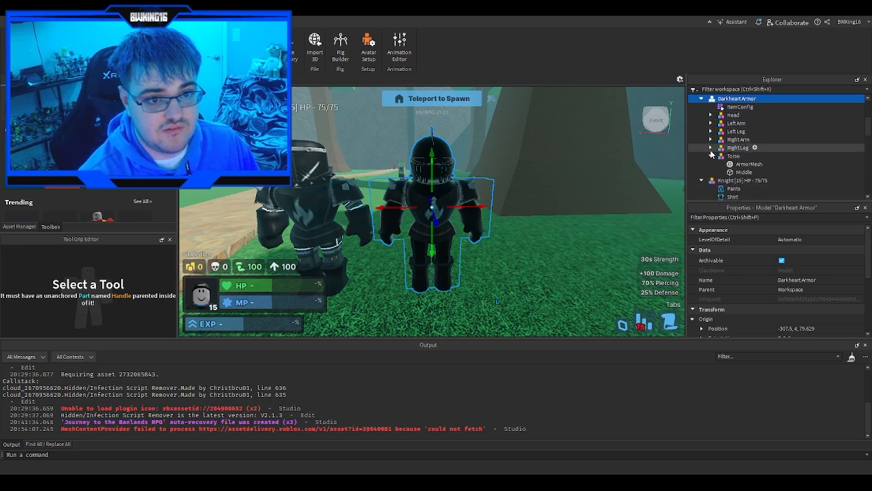
{"action": "left_click", "coordinate": [711, 155]}
Collapse the Knight [15] HP - 75/75 model and delete it from the Workspace.
{"action": "left_click", "coordinate": [702, 163]}
{"action": "left_click", "coordinate": [713, 164]}
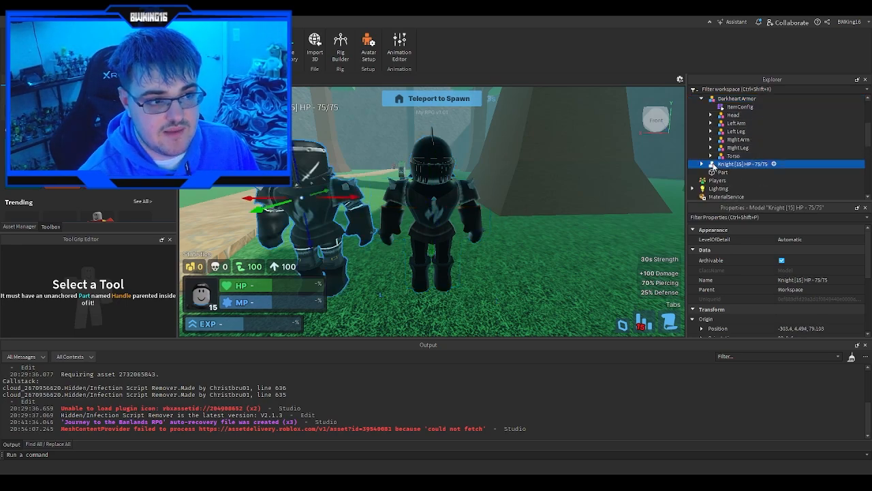
{"action": "key", "text": "Delete"}
Open the ItemConfig script of the Darkheart tool in ReplicatedStorage's Items and review its cost and damage settings.
{"action": "scroll", "coordinate": [718, 157], "scroll_direction": "down", "scroll_amount": 5}
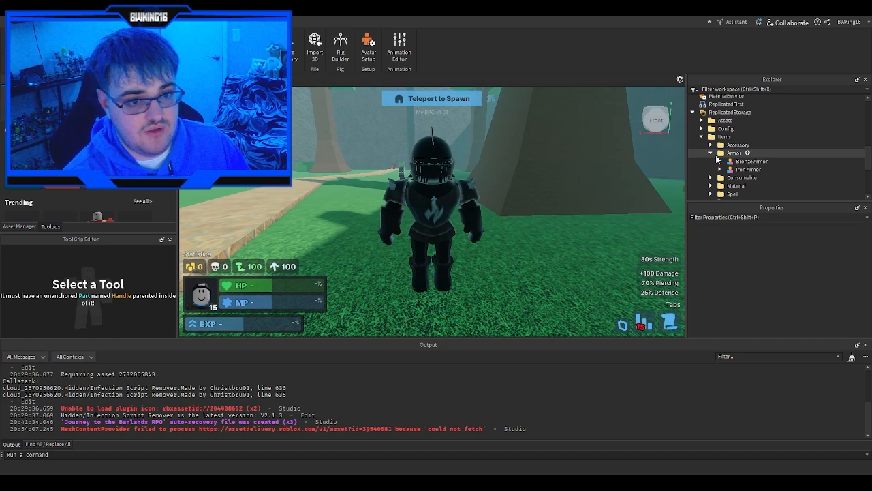
{"action": "scroll", "coordinate": [717, 156], "scroll_direction": "up", "scroll_amount": 4}
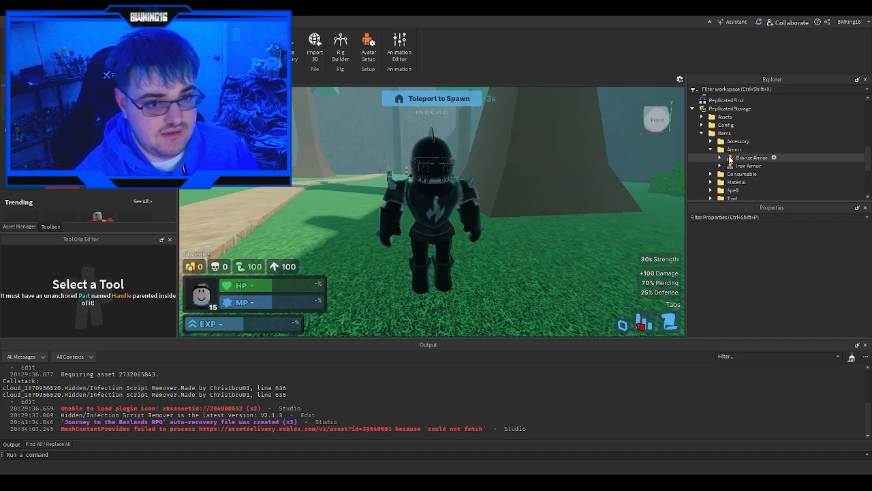
{"action": "scroll", "coordinate": [724, 172], "scroll_direction": "down", "scroll_amount": 1}
{"action": "left_click", "coordinate": [711, 175]}
{"action": "scroll", "coordinate": [722, 164], "scroll_direction": "down", "scroll_amount": 3}
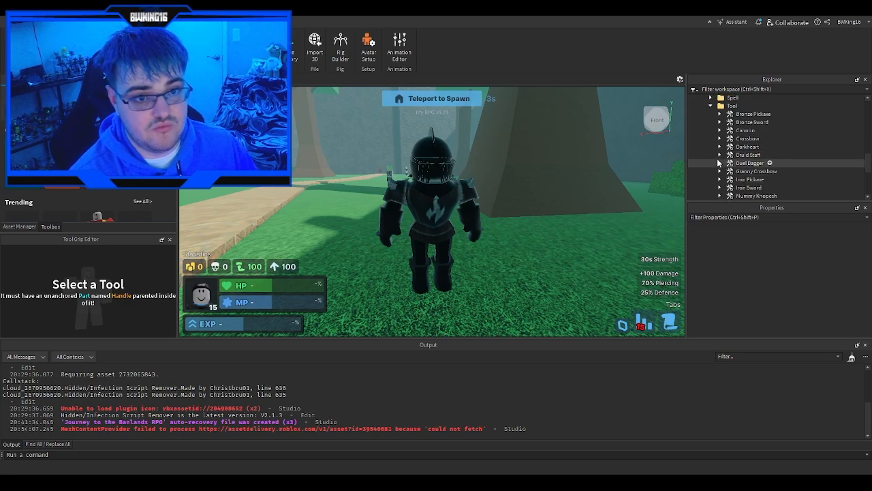
{"action": "left_click", "coordinate": [719, 146]}
{"action": "double_click", "coordinate": [757, 155]}
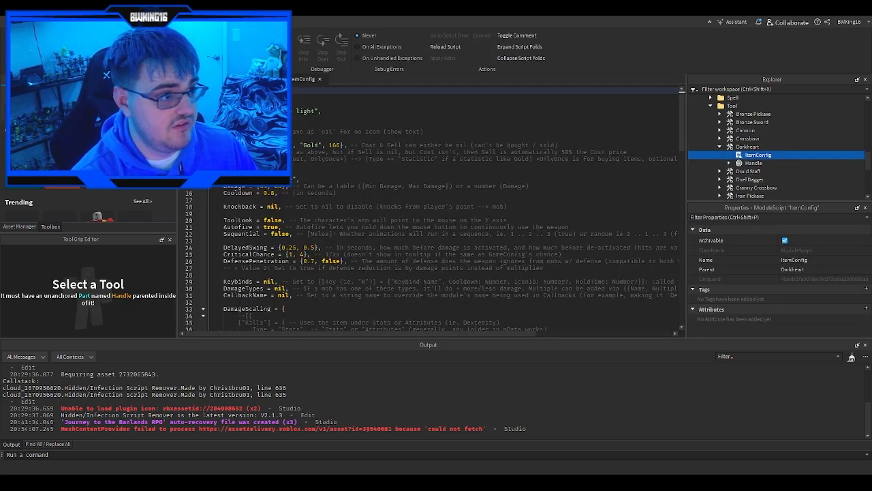
{"action": "double_click", "coordinate": [334, 144]}
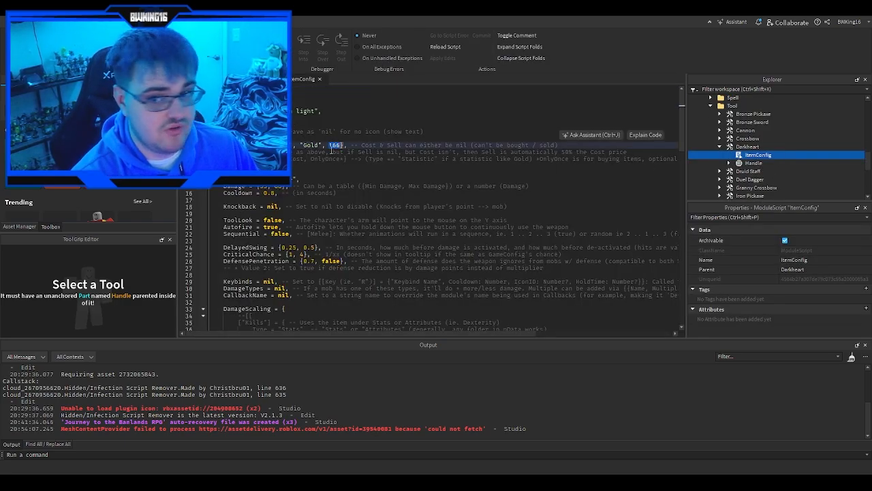
{"action": "left_click", "coordinate": [413, 152]}
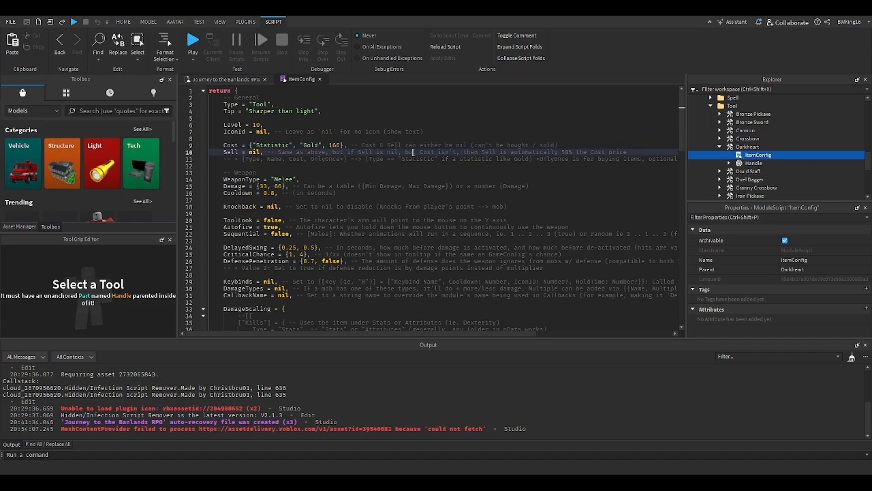
{"action": "double_click", "coordinate": [334, 145]}
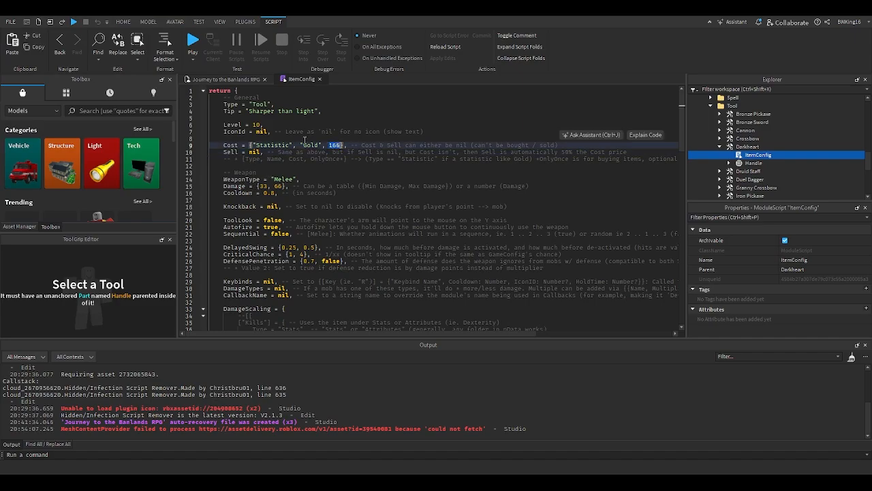
{"action": "double_click", "coordinate": [279, 186]}
{"action": "double_click", "coordinate": [263, 186]}
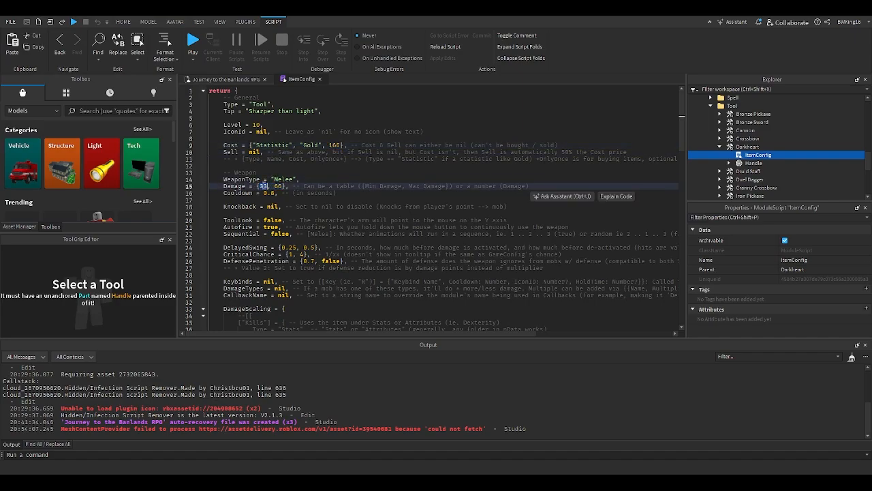
Open the Darkheart Armor's ItemConfig script and set IconId to nil and Level to 10.
{"action": "scroll", "coordinate": [778, 156], "scroll_direction": "down", "scroll_amount": 5}
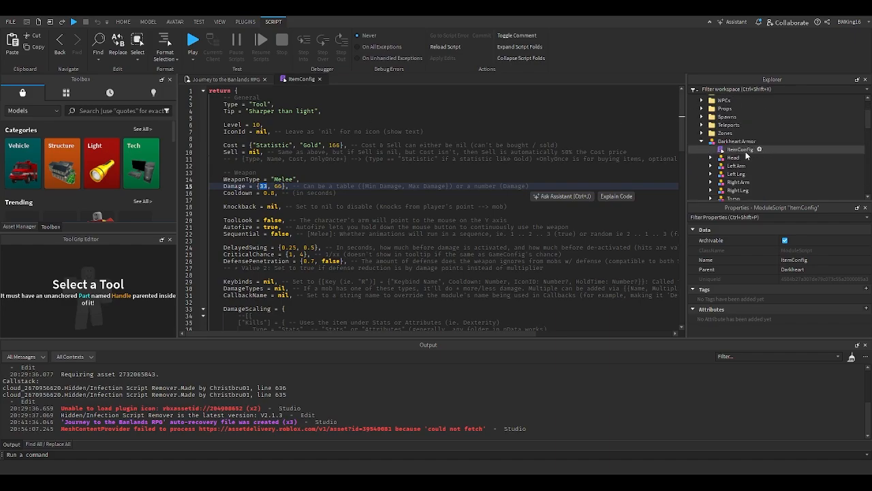
{"action": "double_click", "coordinate": [725, 149]}
{"action": "double_click", "coordinate": [274, 125]}
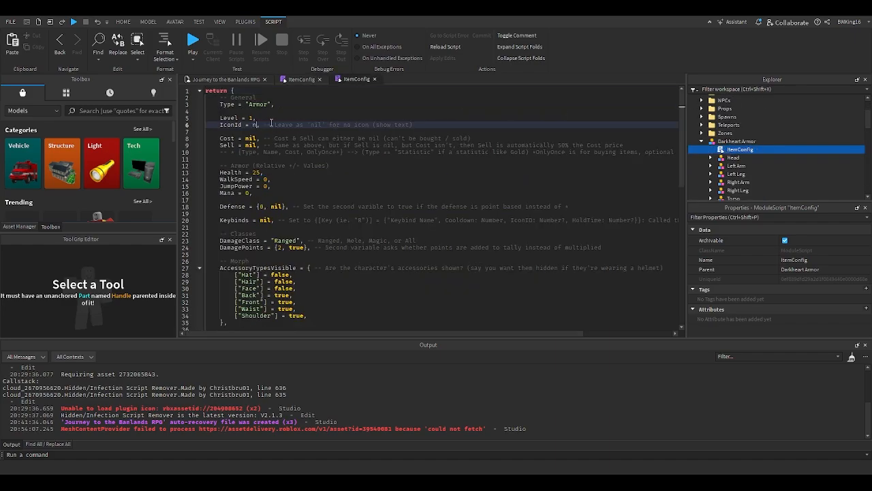
{"action": "type", "text": "nil"}
{"action": "left_click", "coordinate": [255, 118]}
{"action": "left_click", "coordinate": [289, 80]}
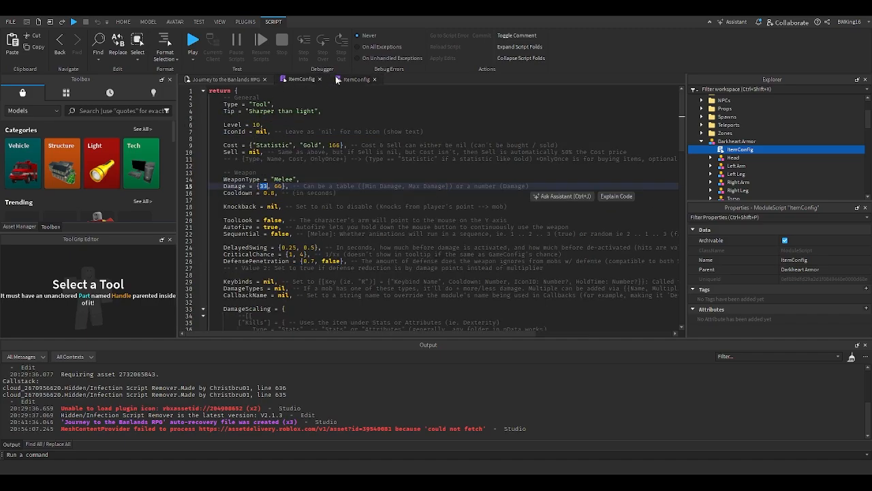
{"action": "left_click", "coordinate": [346, 80]}
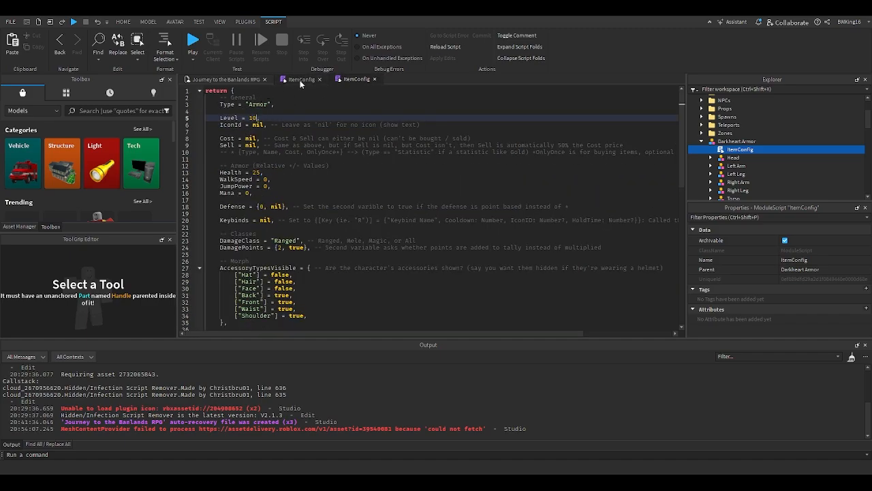
Set the Health value in the Darkheart Armor's ItemConfig to 666.
{"action": "left_click", "coordinate": [301, 81]}
{"action": "left_click", "coordinate": [346, 80]}
{"action": "double_click", "coordinate": [256, 172]}
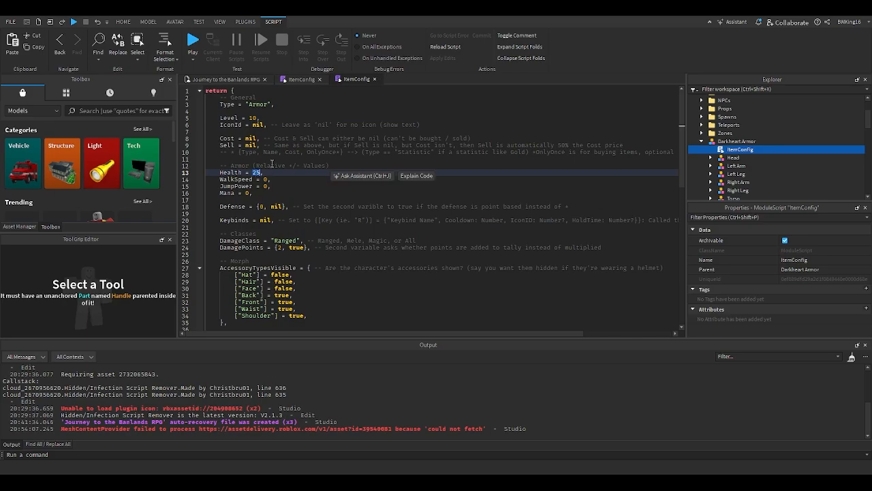
{"action": "type", "text": "6666"}
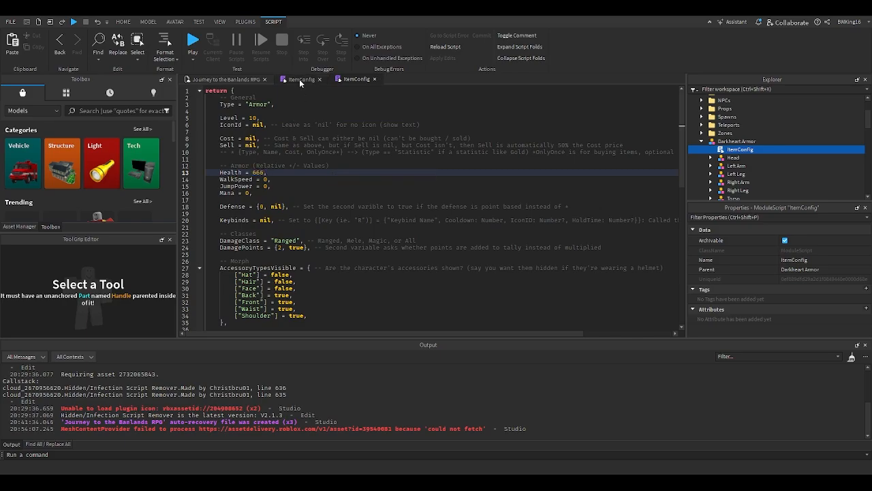
Copy the Statistic Gold cost table from the Darkheart tool's ItemConfig into the Darkheart Armor's Cost and change its amount to 266.
{"action": "left_click", "coordinate": [301, 79]}
{"action": "left_click", "coordinate": [352, 80]}
{"action": "left_click", "coordinate": [292, 81]}
{"action": "left_click_drag", "start_coordinate": [249, 145], "coordinate": [341, 144]}
{"action": "key", "text": "ctrl+c"}
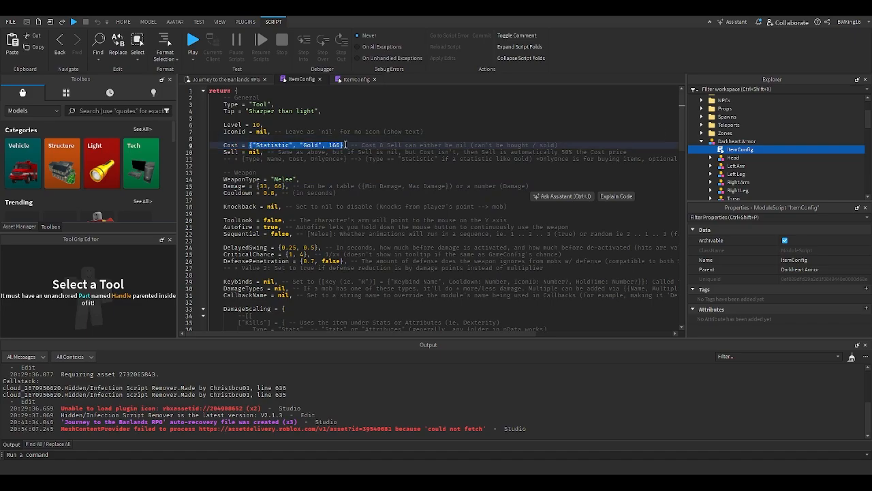
{"action": "left_click", "coordinate": [346, 80]}
{"action": "double_click", "coordinate": [251, 139]}
{"action": "key", "text": "ctrl+v"}
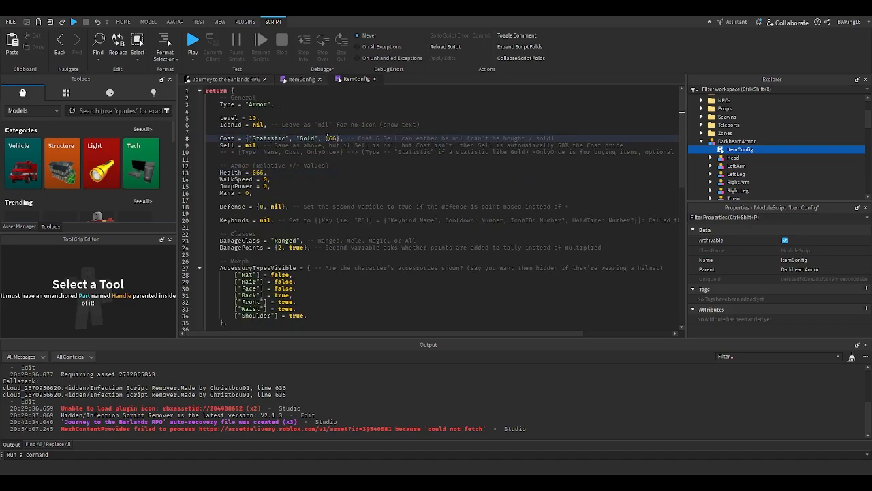
{"action": "type", "text": "2"}
{"action": "left_click", "coordinate": [271, 199]}
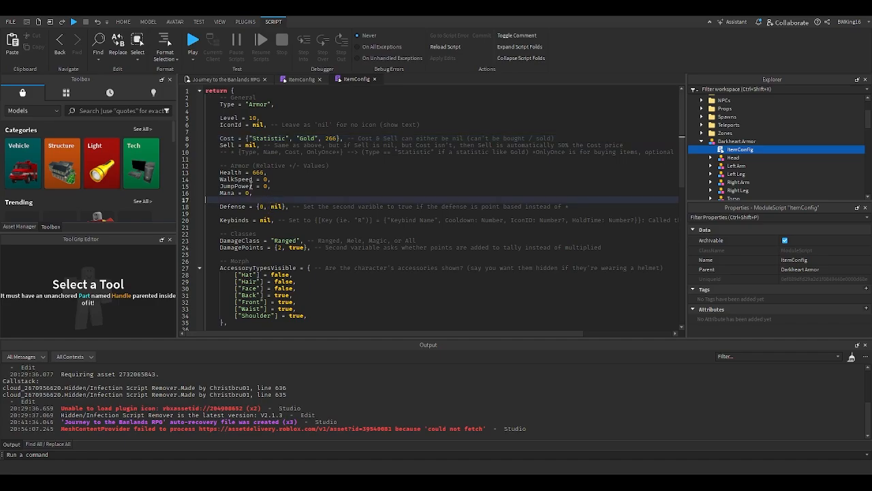
{"action": "scroll", "coordinate": [253, 200], "scroll_direction": "down", "scroll_amount": 4}
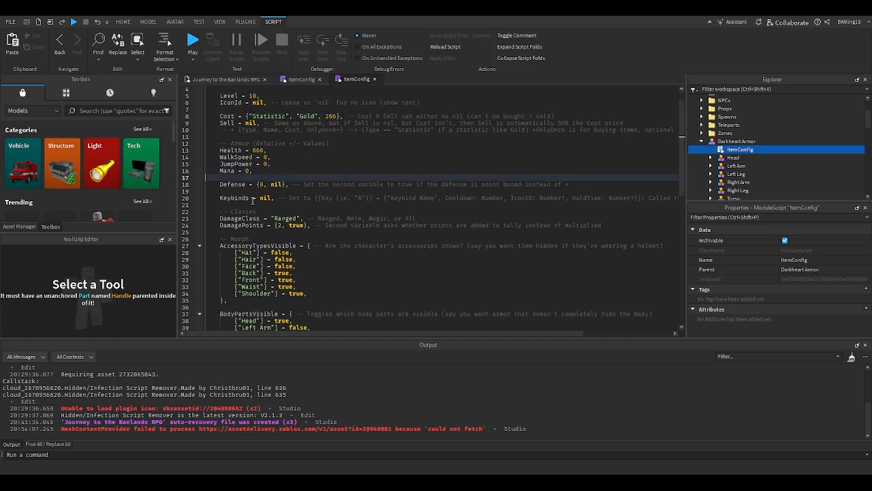
Review the armor's WalkSpeed, JumpPower, Mana, Defense and Keybinds settings in the Darkheart Armor's ItemConfig.
{"action": "scroll", "coordinate": [253, 200], "scroll_direction": "up", "scroll_amount": 3}
{"action": "scroll", "coordinate": [253, 199], "scroll_direction": "up", "scroll_amount": 1}
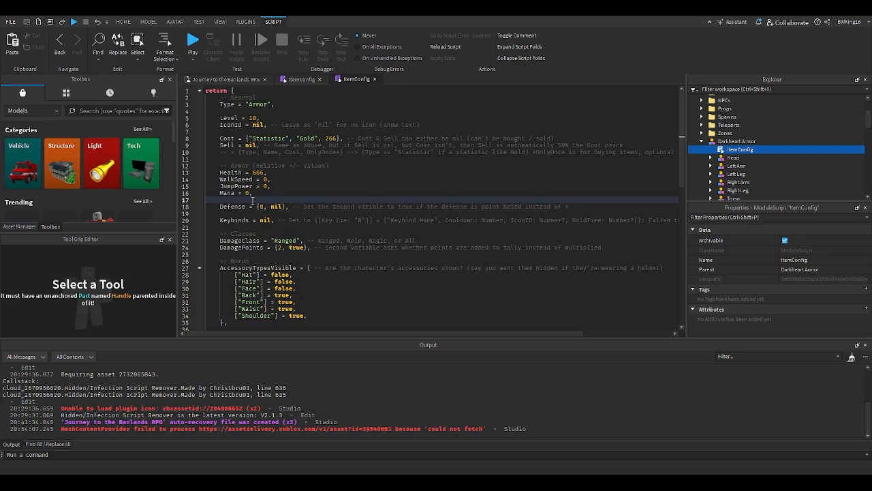
{"action": "scroll", "coordinate": [253, 199], "scroll_direction": "down", "scroll_amount": 3}
{"action": "scroll", "coordinate": [253, 199], "scroll_direction": "up", "scroll_amount": 3}
{"action": "left_click", "coordinate": [258, 193]}
{"action": "left_click", "coordinate": [289, 186]}
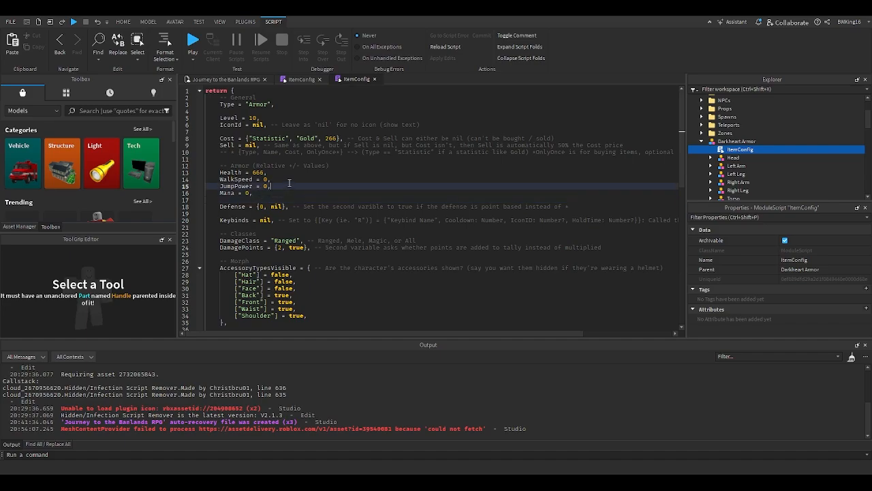
{"action": "left_click", "coordinate": [288, 180]}
{"action": "left_click", "coordinate": [287, 173]}
{"action": "left_click", "coordinate": [288, 180]}
{"action": "left_click", "coordinate": [286, 186]}
{"action": "left_click", "coordinate": [283, 192]}
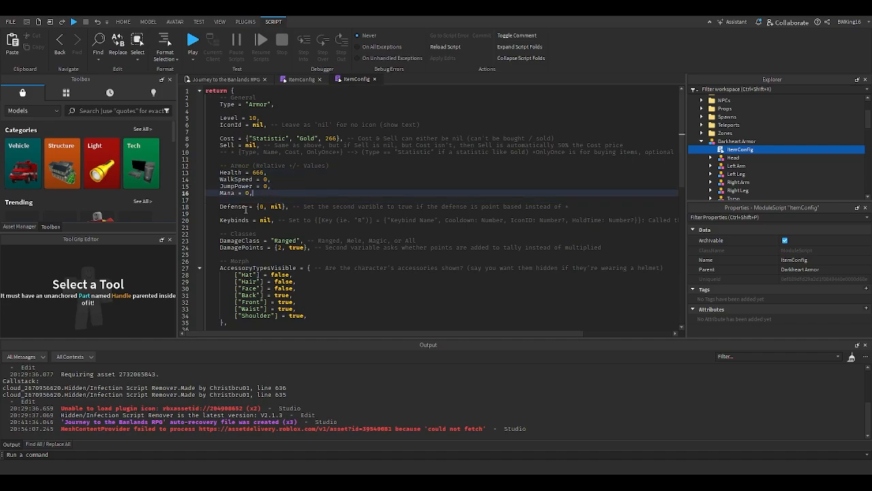
{"action": "left_click", "coordinate": [246, 207]}
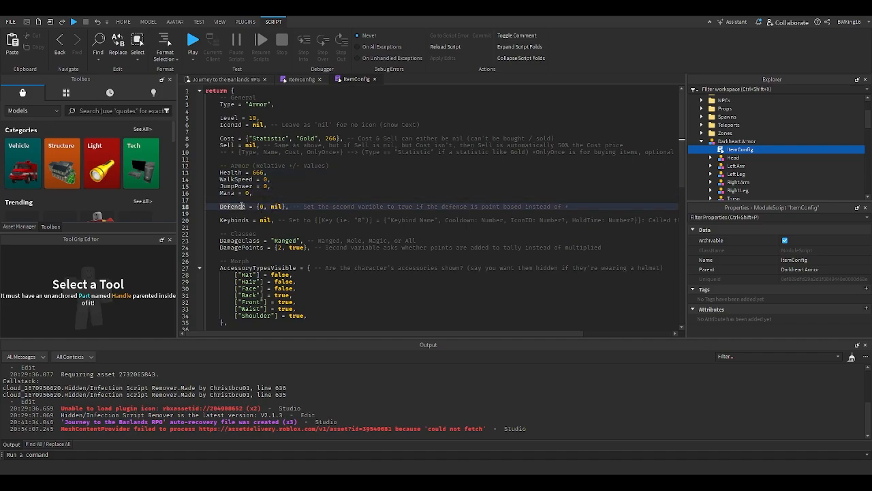
{"action": "double_click", "coordinate": [243, 206]}
{"action": "double_click", "coordinate": [275, 206]}
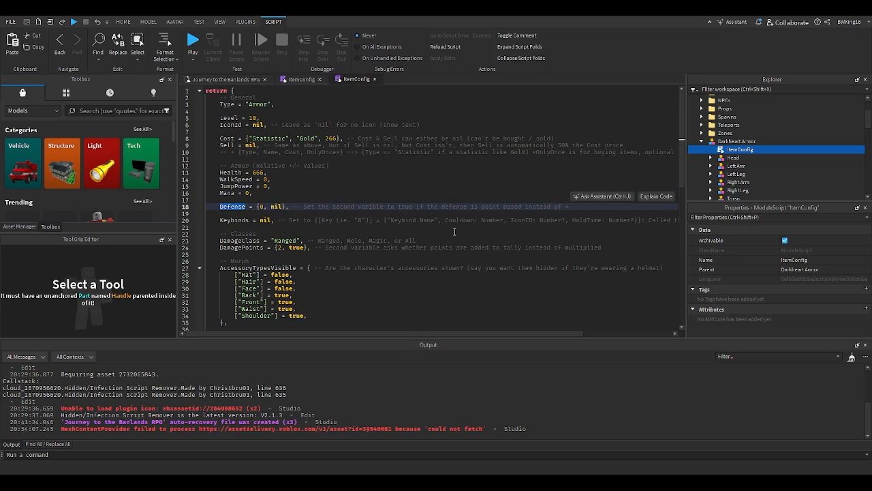
{"action": "left_click", "coordinate": [287, 226]}
{"action": "triple_click", "coordinate": [287, 220]}
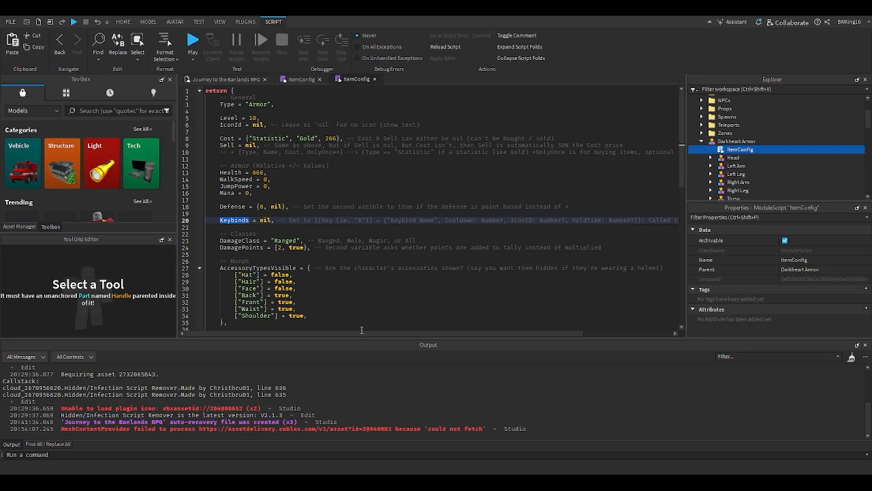
{"action": "mouse_move", "coordinate": [387, 333]}
{"action": "left_mouse_down"}
{"action": "mouse_move", "coordinate": [553, 329]}
{"action": "mouse_move", "coordinate": [371, 326]}
{"action": "left_mouse_up"}
Set the DamageClass in the Darkheart Armor's ItemConfig to "Melee".
{"action": "double_click", "coordinate": [283, 240]}
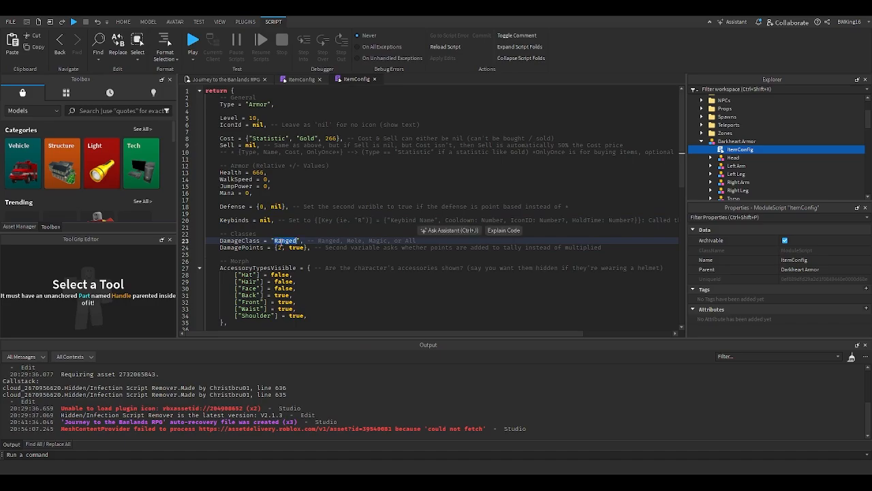
{"action": "type", "text": "Meleee"}
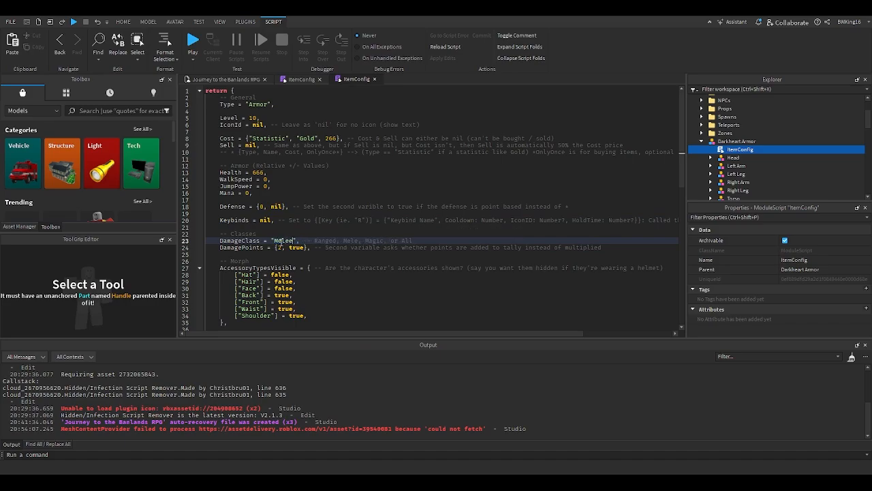
{"action": "left_click", "coordinate": [265, 233]}
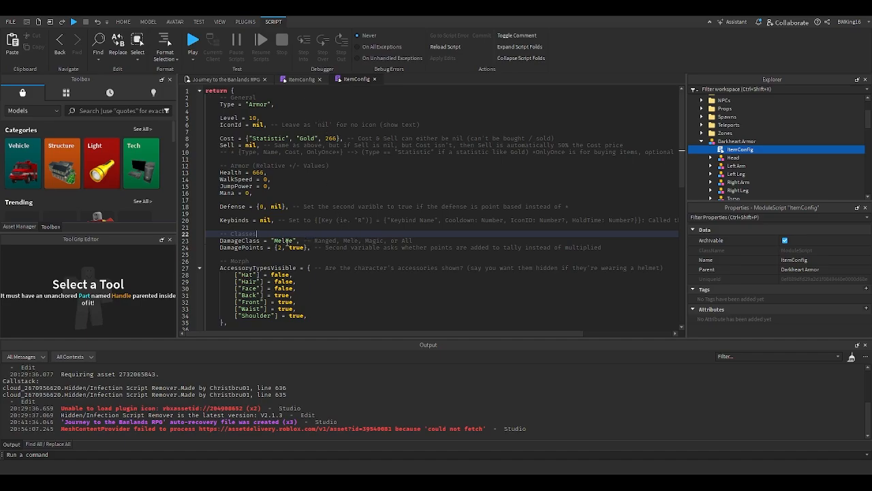
Set the first DamagePoints value in the Darkheart Armor's ItemConfig to 6.
{"action": "left_click", "coordinate": [281, 248]}
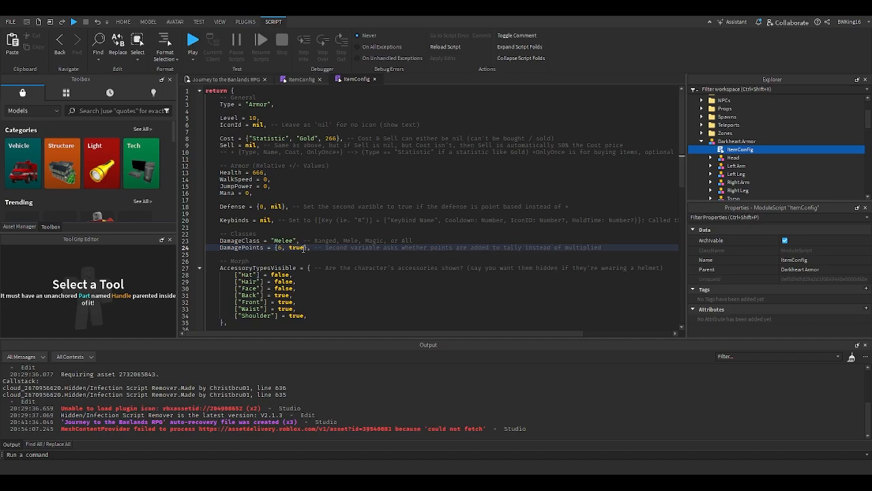
{"action": "double_click", "coordinate": [302, 249]}
{"action": "left_click", "coordinate": [307, 240]}
{"action": "double_click", "coordinate": [306, 247]}
{"action": "double_click", "coordinate": [300, 246]}
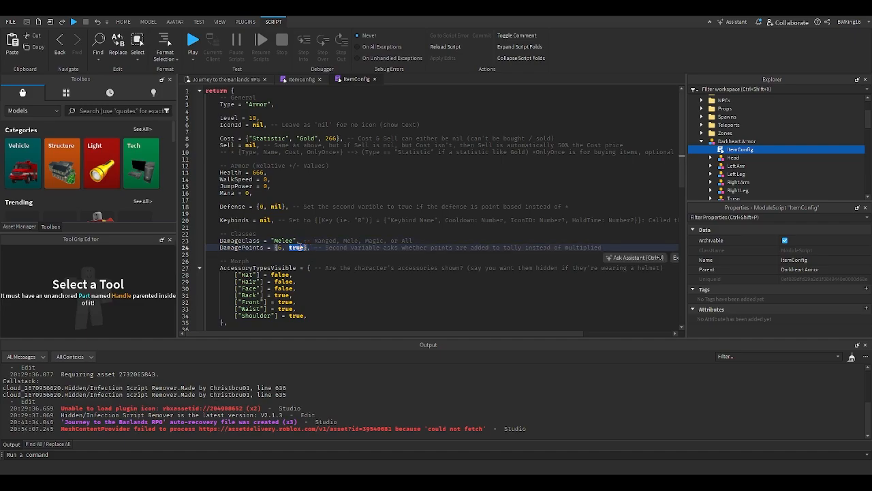
{"action": "left_click", "coordinate": [279, 247]}
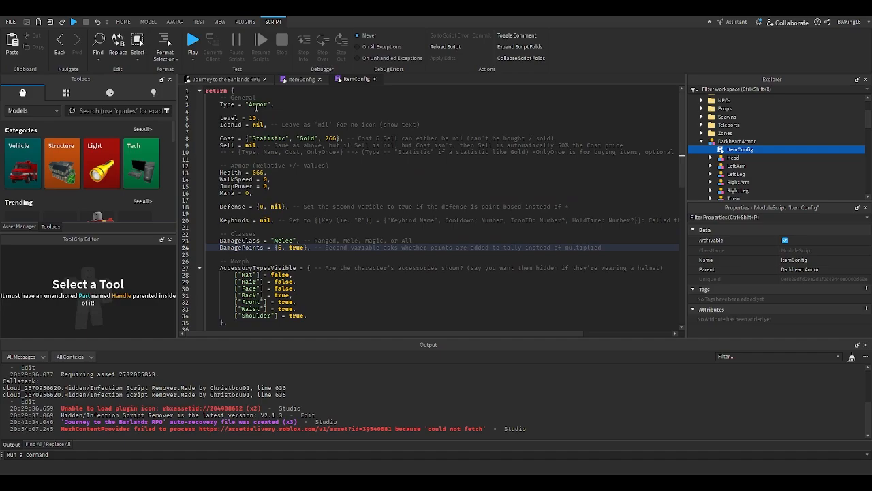
Close both open ItemConfig scripts and select the Darkheart Armor model in the Workspace.
{"action": "left_click", "coordinate": [320, 79]}
{"action": "left_click", "coordinate": [320, 79]}
{"action": "left_click", "coordinate": [702, 141]}
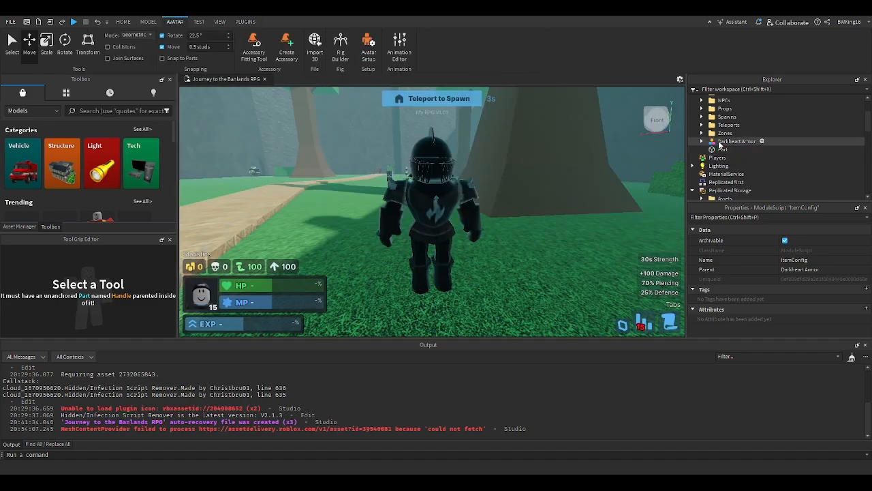
{"action": "mouse_move", "coordinate": [720, 143]}
{"action": "left_mouse_down"}
{"action": "mouse_move", "coordinate": [748, 167]}
{"action": "mouse_move", "coordinate": [733, 145]}
{"action": "mouse_move", "coordinate": [736, 170]}
{"action": "mouse_move", "coordinate": [717, 170]}
{"action": "mouse_move", "coordinate": [724, 142]}
{"action": "mouse_move", "coordinate": [712, 141]}
{"action": "left_mouse_up"}
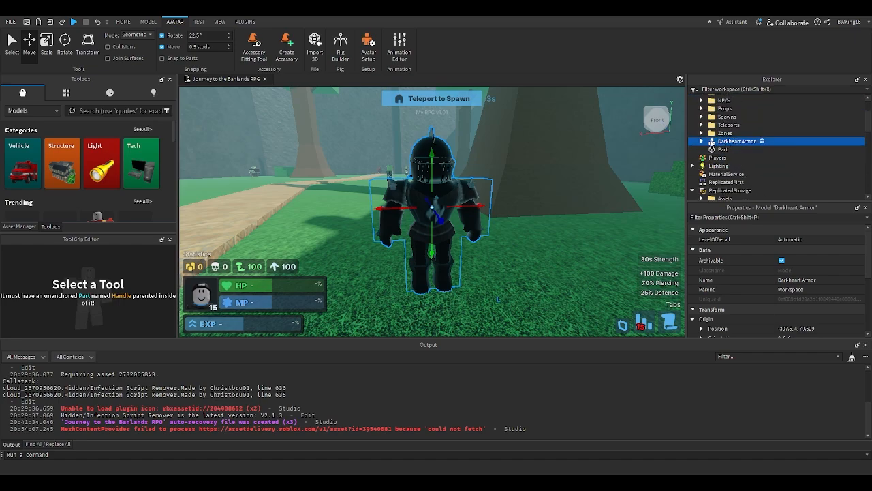
Inspect the Darkheart Armor's arm, leg and torso models, including the ArmorMesh parts inside Left Leg and Torso.
{"action": "left_click", "coordinate": [702, 141]}
{"action": "scroll", "coordinate": [716, 147], "scroll_direction": "down", "scroll_amount": 1}
{"action": "left_click", "coordinate": [710, 151]}
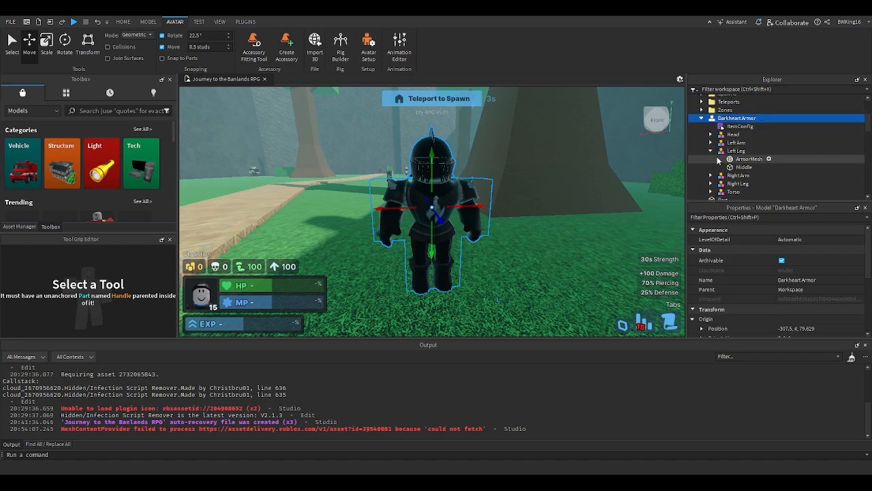
{"action": "left_click", "coordinate": [724, 160]}
{"action": "left_click", "coordinate": [560, 239]}
{"action": "right_click_drag", "start_coordinate": [560, 239], "coordinate": [595, 229]}
{"action": "left_click", "coordinate": [734, 159]}
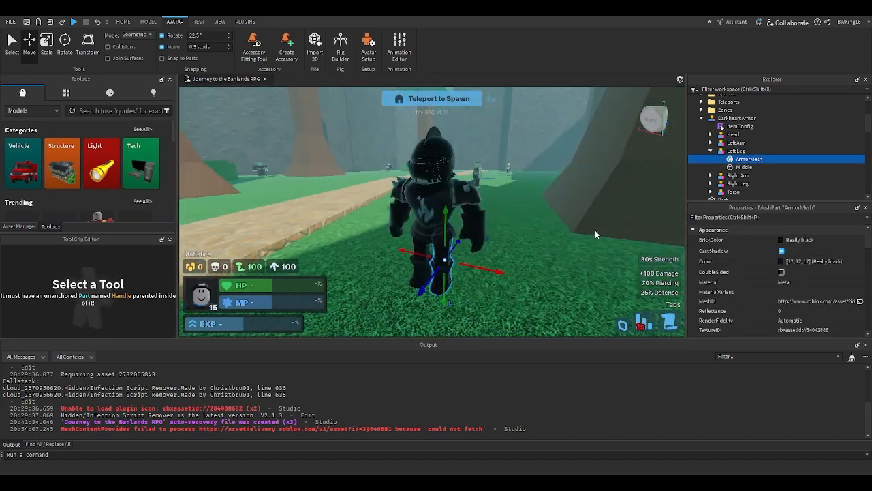
{"action": "left_click", "coordinate": [711, 151]}
{"action": "left_click", "coordinate": [711, 142]}
{"action": "left_click", "coordinate": [711, 142]}
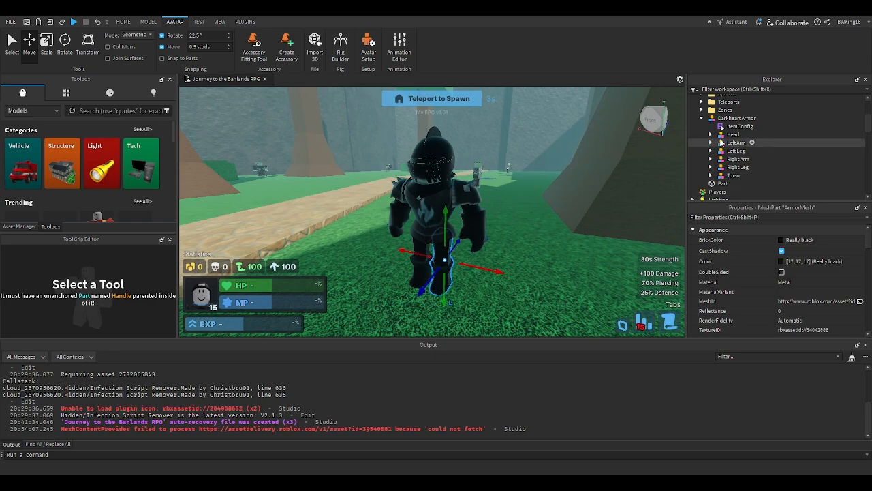
{"action": "left_click", "coordinate": [725, 143]}
{"action": "left_click", "coordinate": [724, 152]}
{"action": "left_click", "coordinate": [725, 160]}
{"action": "left_click", "coordinate": [724, 168]}
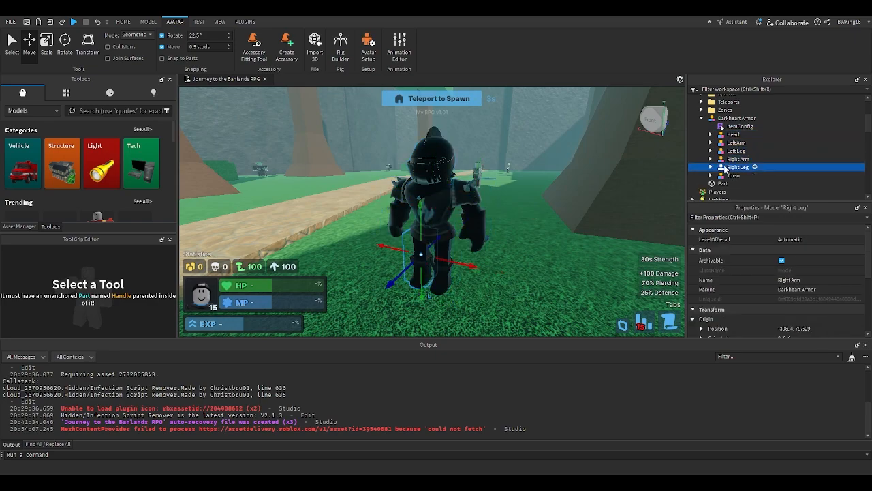
{"action": "left_click", "coordinate": [724, 175]}
{"action": "left_click", "coordinate": [711, 176]}
{"action": "scroll", "coordinate": [723, 178], "scroll_direction": "down", "scroll_amount": 1}
{"action": "left_click", "coordinate": [730, 162]}
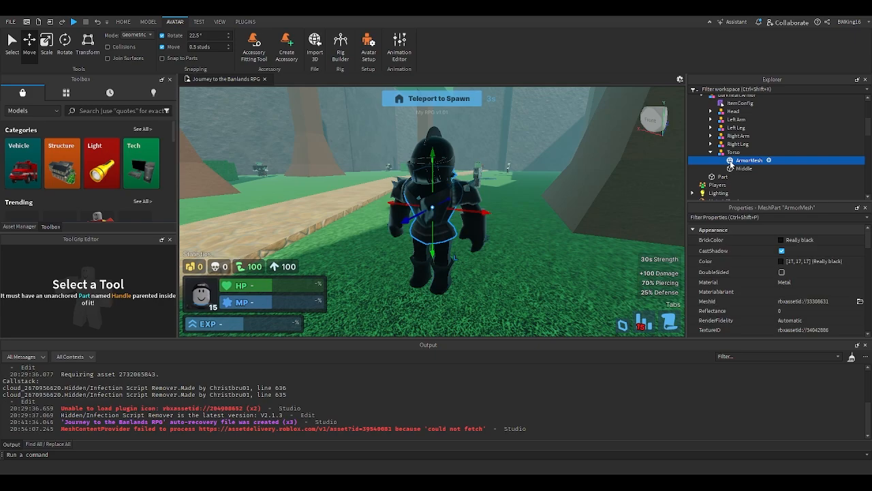
Duplicate the Torso's ArmorMesh and move the copy 4.5 studs up, above the armor's helmet.
{"action": "right_click_drag", "start_coordinate": [523, 256], "coordinate": [544, 240]}
{"action": "key", "text": "ctrl+d"}
{"action": "left_click_drag", "start_coordinate": [433, 175], "coordinate": [432, 147]}
{"action": "key", "text": "e"}
{"action": "right_click_drag", "start_coordinate": [461, 167], "coordinate": [461, 169]}
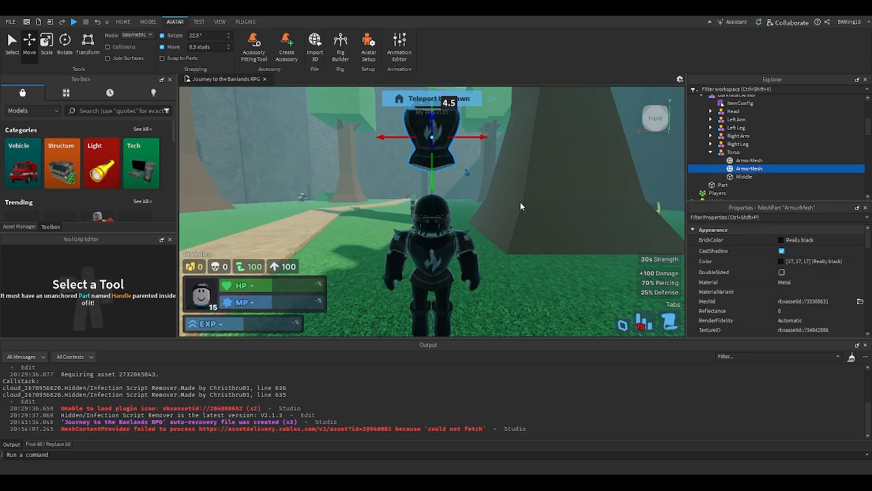
{"action": "right_click_drag", "start_coordinate": [520, 203], "coordinate": [521, 203]}
{"action": "key", "text": "e"}
{"action": "key", "text": "w"}
{"action": "key", "text": "s"}
{"action": "key", "text": "q"}
{"action": "key", "text": "e"}
{"action": "key", "text": "w"}
{"action": "key", "text": "e"}
{"action": "key", "text": "s"}
{"action": "key", "text": "q"}
{"action": "key", "text": "w"}
{"action": "key", "text": "s"}
{"action": "key", "text": "q"}
{"action": "key", "text": "w"}
{"action": "key", "text": "e"}
{"action": "key", "text": "s"}
{"action": "key", "text": "q"}
{"action": "key", "text": "w"}
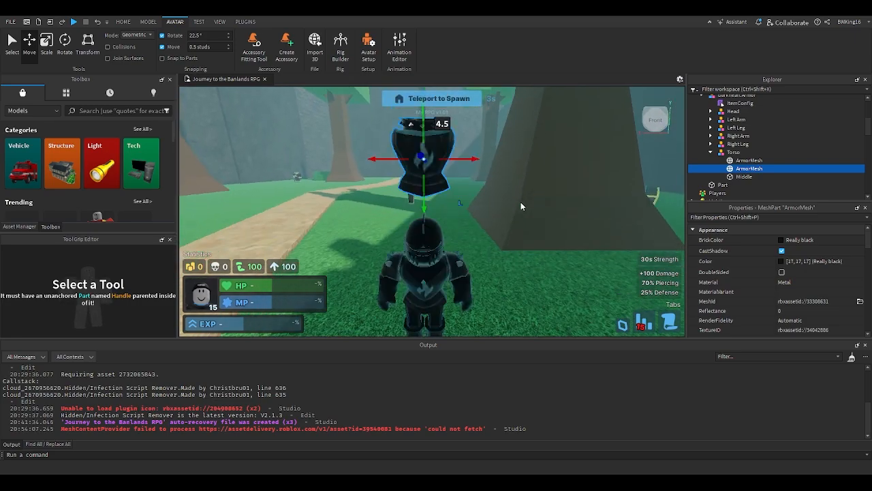
Move the Darkheart Armor model from the Workspace into the Armor folder of ReplicatedStorage's Items.
{"action": "scroll", "coordinate": [709, 156], "scroll_direction": "up", "scroll_amount": 2}
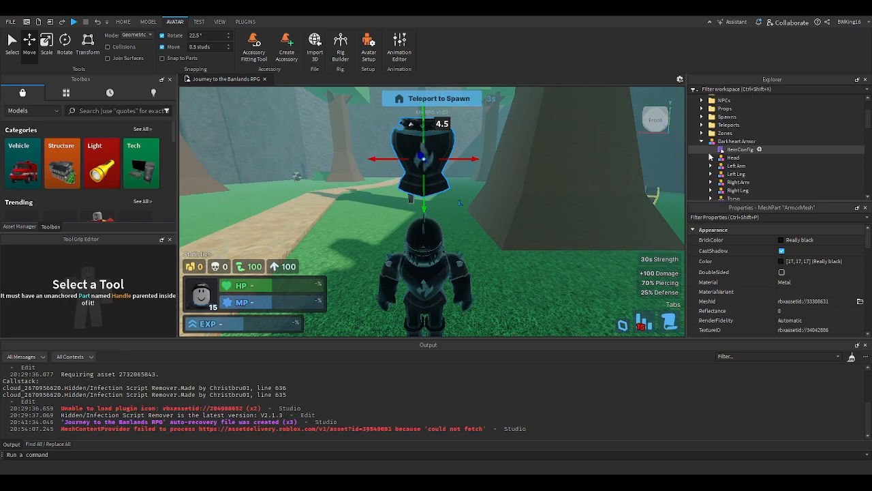
{"action": "left_click", "coordinate": [719, 143]}
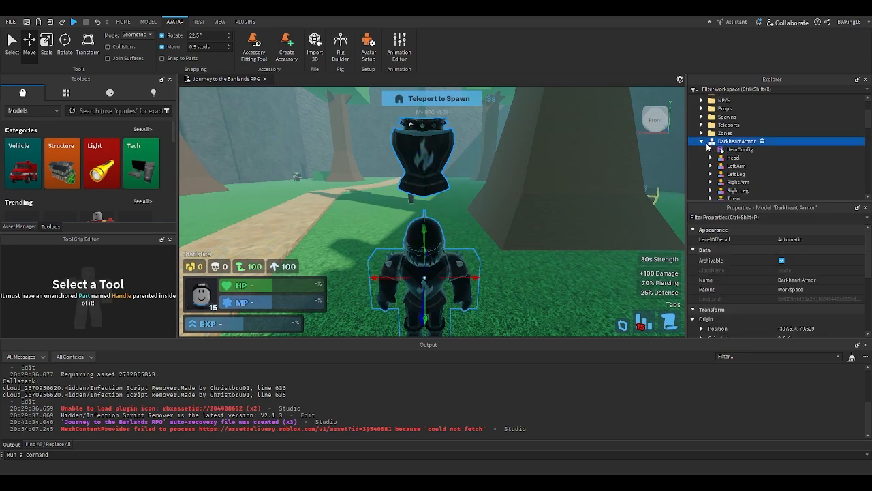
{"action": "left_click_drag", "start_coordinate": [707, 146], "coordinate": [738, 163]}
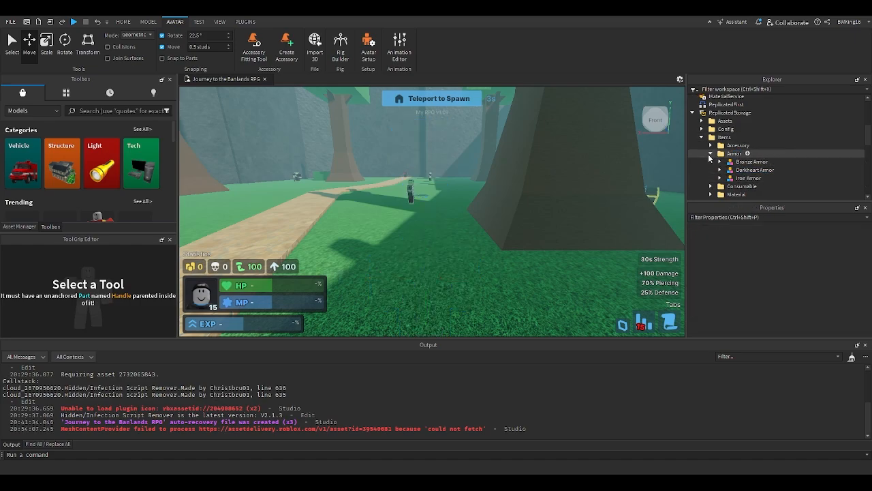
{"action": "left_click", "coordinate": [710, 154]}
{"action": "left_click", "coordinate": [706, 138]}
{"action": "left_click", "coordinate": [702, 138]}
Open the Config script of the Shop NPC and review the entries in its Items list.
{"action": "right_click_drag", "start_coordinate": [573, 192], "coordinate": [529, 195]}
{"action": "scroll", "coordinate": [532, 198], "scroll_direction": "up", "scroll_amount": 6}
{"action": "left_click", "coordinate": [470, 213]}
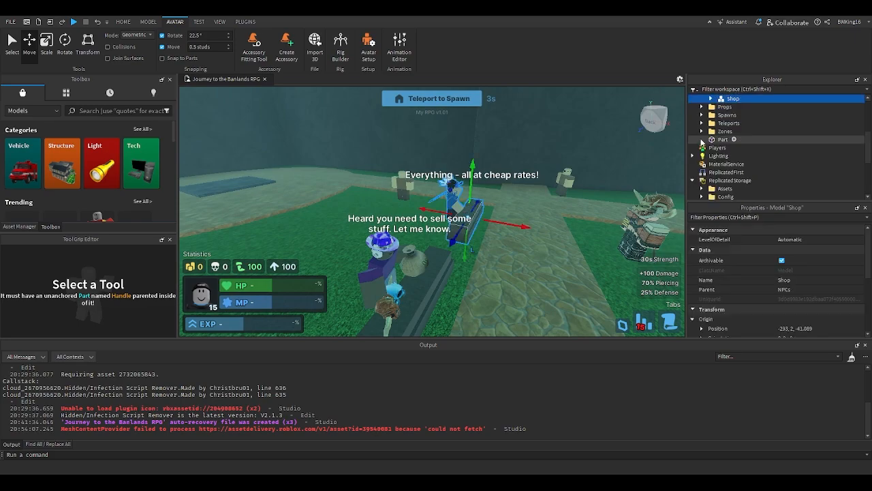
{"action": "double_click", "coordinate": [707, 139]}
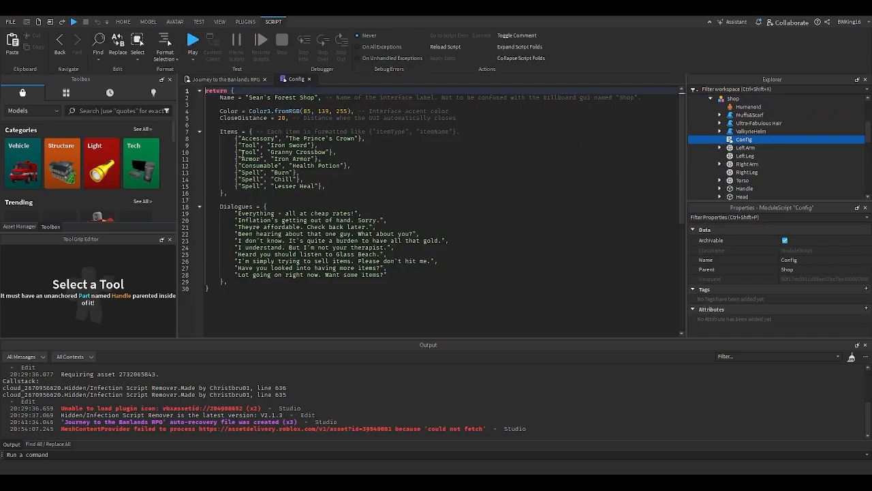
{"action": "left_click", "coordinate": [272, 145]}
{"action": "left_click", "coordinate": [282, 159]}
{"action": "left_click", "coordinate": [289, 173]}
{"action": "left_click", "coordinate": [305, 186]}
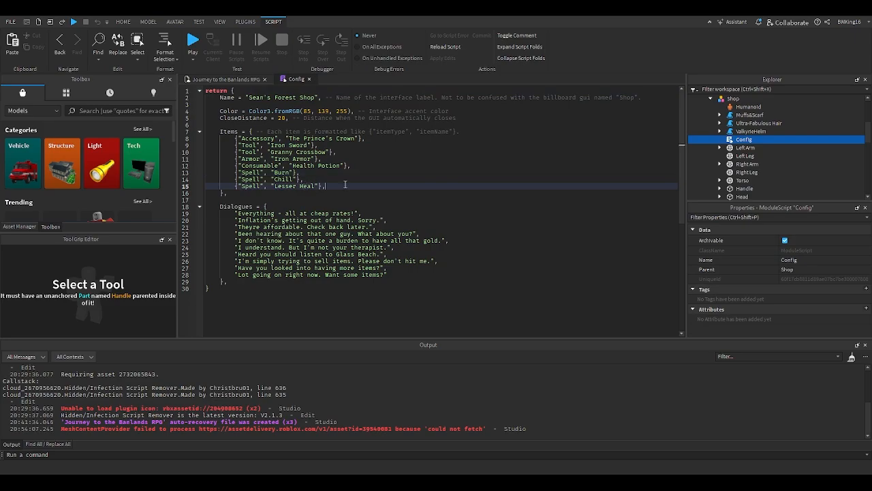
Copy the Granny Crossbow entry to a new line below Health Potion in the shop's Items and rename the copied tool "Darkheart".
{"action": "left_click_drag", "start_coordinate": [236, 152], "coordinate": [357, 152]}
{"action": "key", "text": "ctrl+c"}
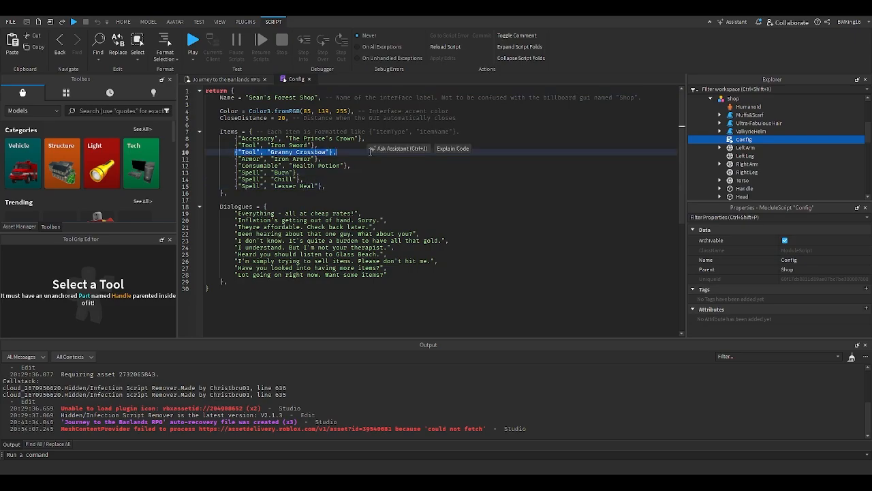
{"action": "left_click", "coordinate": [370, 151]}
{"action": "left_click", "coordinate": [356, 152]}
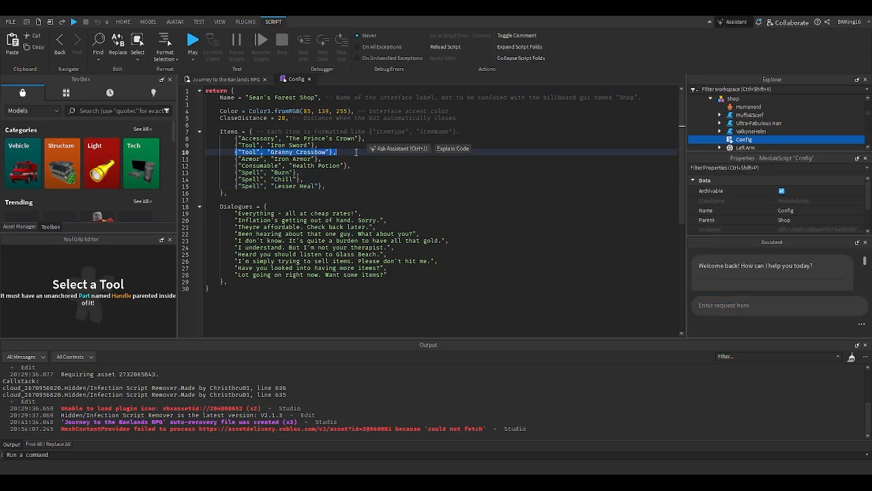
{"action": "left_click", "coordinate": [865, 243]}
{"action": "left_click", "coordinate": [358, 165]}
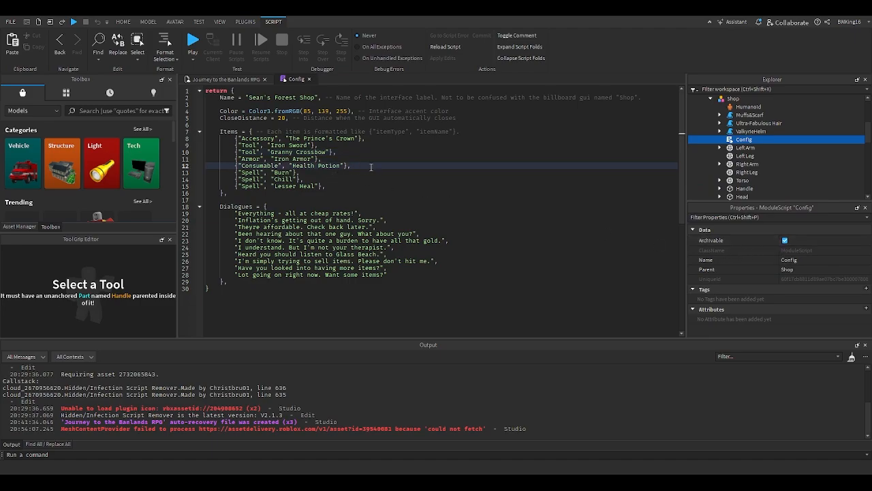
{"action": "key", "text": "Return"}
{"action": "key", "text": "ctrl+v"}
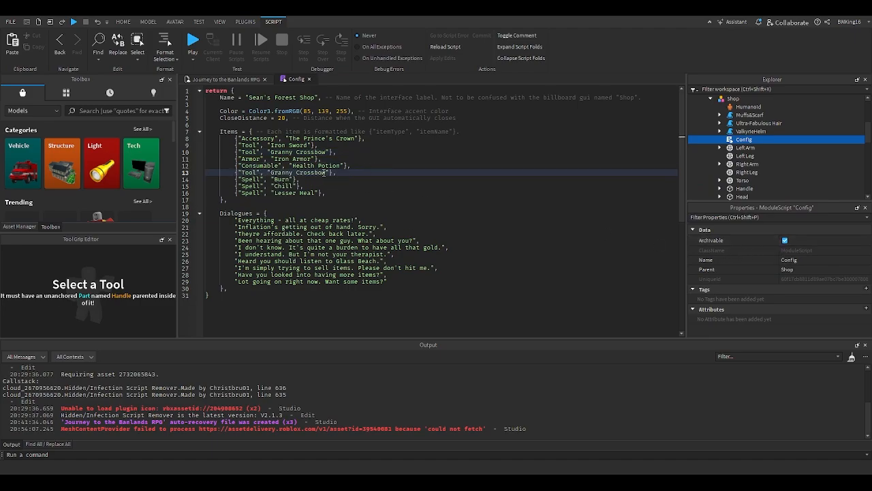
{"action": "left_click_drag", "start_coordinate": [325, 172], "coordinate": [270, 172]}
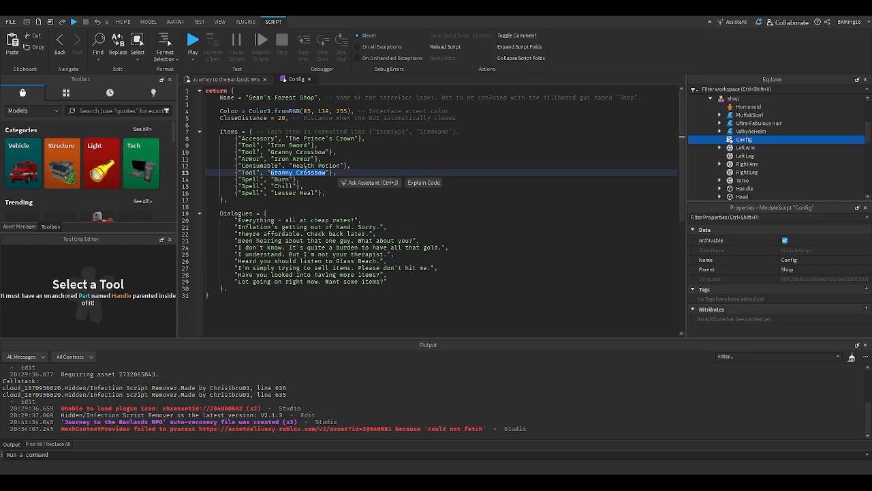
{"action": "type", "text": "Darkheart"}
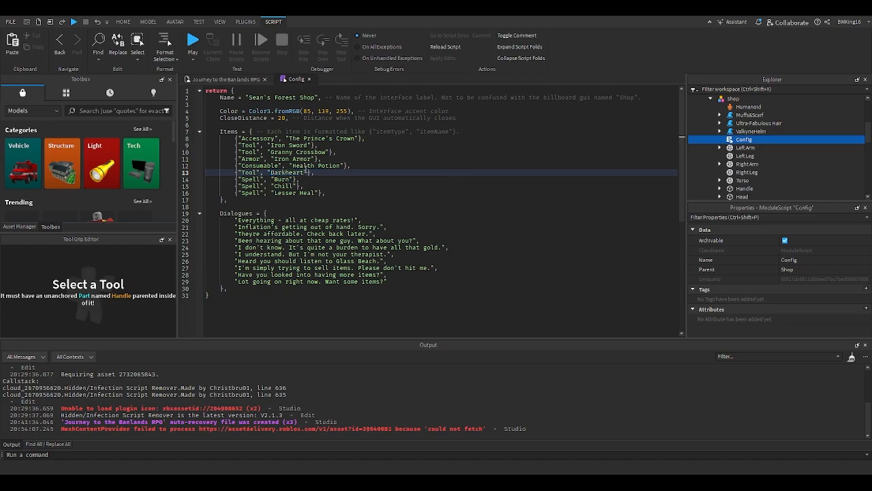
Duplicate the Darkheart entry on a new line below it in the shop's Items and change the copy to "Armor", "Darkheart Armor".
{"action": "left_click_drag", "start_coordinate": [314, 173], "coordinate": [235, 174]}
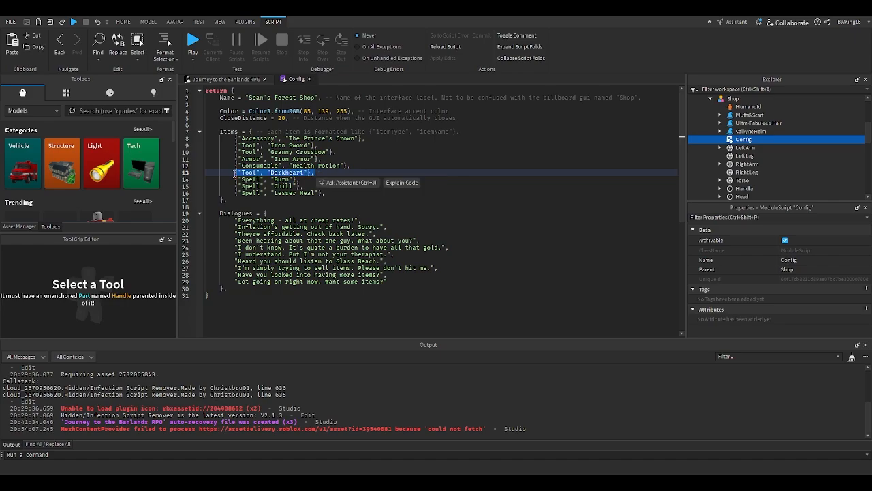
{"action": "key", "text": "ctrl+c"}
{"action": "left_click", "coordinate": [319, 173]}
{"action": "key", "text": "Return"}
{"action": "key", "text": "ctrl+v"}
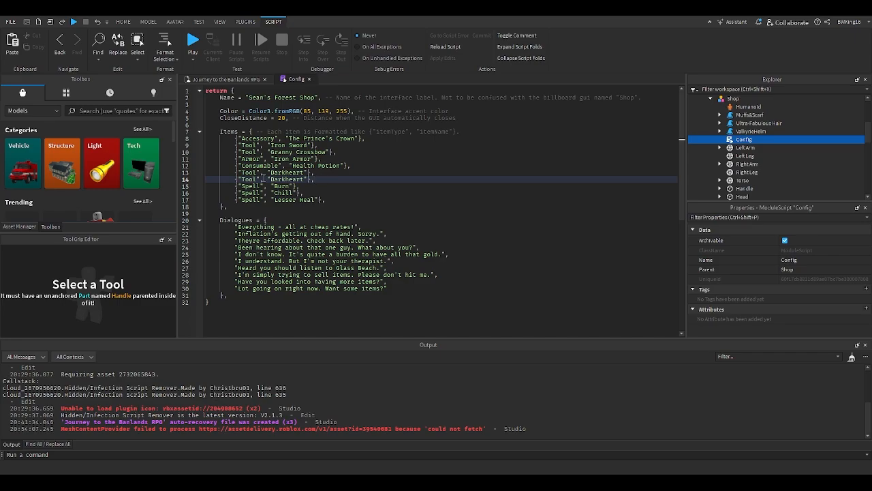
{"action": "double_click", "coordinate": [250, 179]}
{"action": "type", "text": "Armor"}
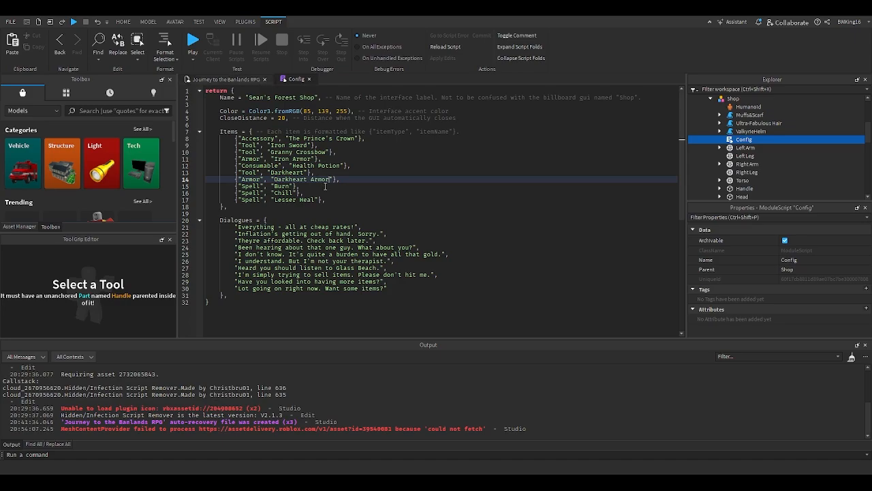
Move the Darkheart tool and Darkheart Armor entries to the end of the Items list, below the Lesser Heal spell.
{"action": "left_click_drag", "start_coordinate": [344, 178], "coordinate": [233, 173]}
{"action": "key", "text": "BackSpace"}
{"action": "key", "text": "BackSpace"}
{"action": "key", "text": "BackSpace"}
{"action": "key", "text": "BackSpace"}
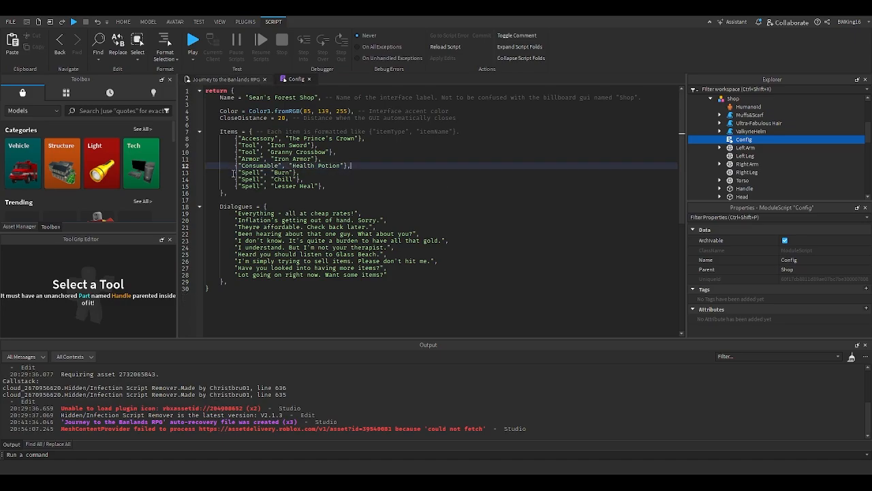
{"action": "key", "text": "Down"}
{"action": "key", "text": "Down"}
{"action": "key", "text": "Down"}
{"action": "key", "text": "Return"}
{"action": "key", "text": "ctrl+v"}
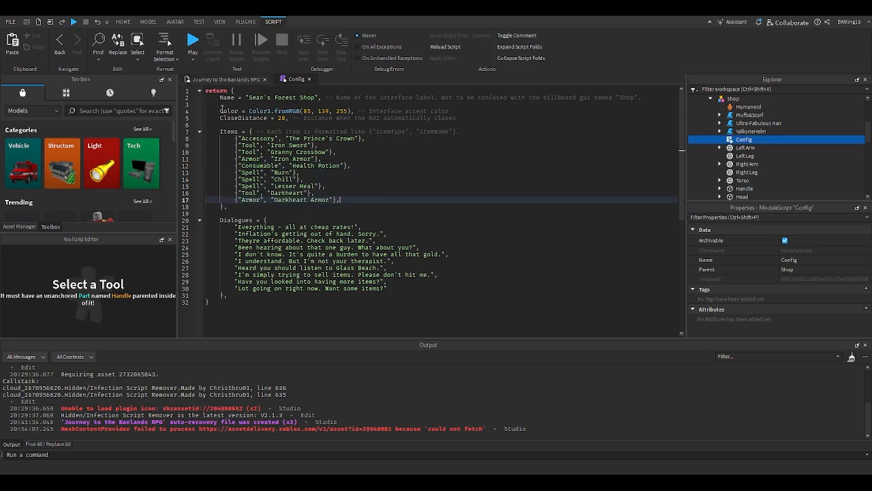
Start a playtest of the game, walk to Sean's Forest Shop and browse its tool and armor offers.
{"action": "left_click", "coordinate": [238, 79]}
{"action": "left_click", "coordinate": [125, 22]}
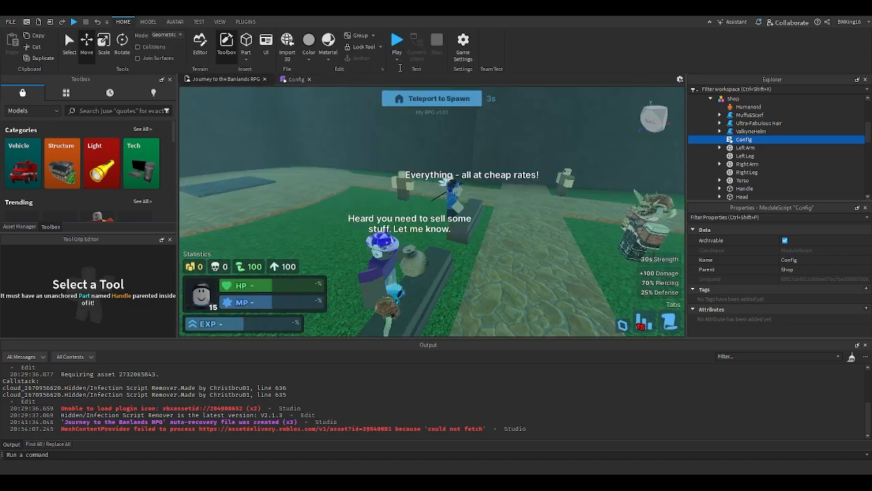
{"action": "left_click", "coordinate": [398, 44]}
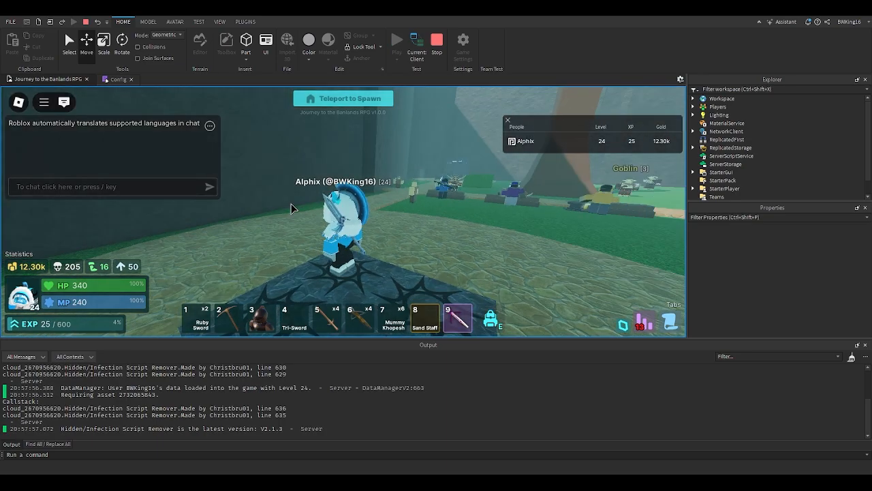
{"action": "key", "text": "w"}
{"action": "right_click_drag", "start_coordinate": [291, 205], "coordinate": [292, 205]}
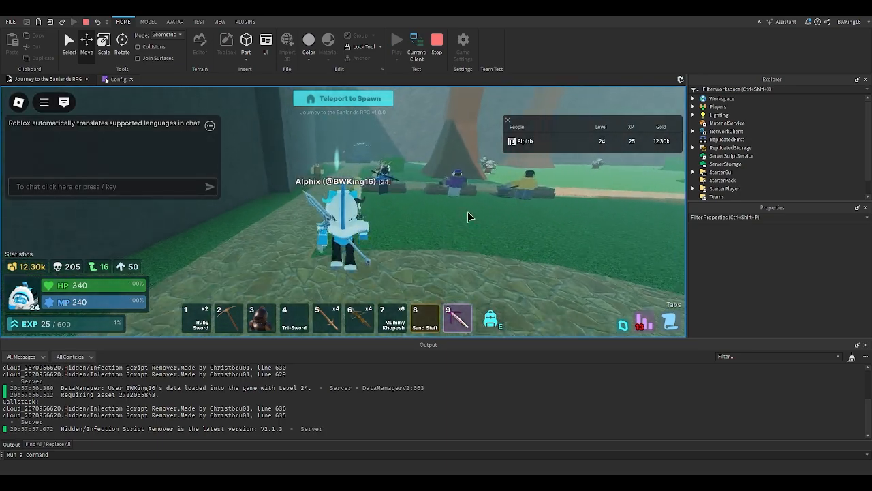
{"action": "key", "text": "w"}
{"action": "right_click_drag", "start_coordinate": [359, 260], "coordinate": [366, 253]}
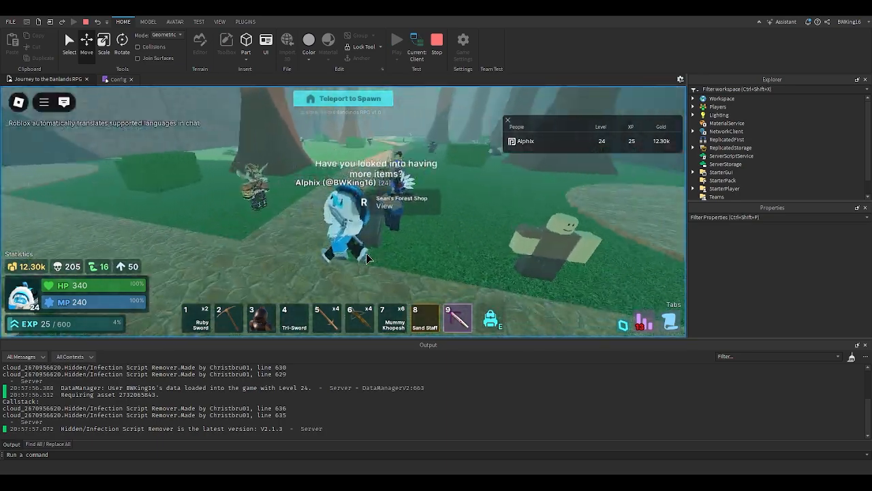
{"action": "key", "text": "r"}
{"action": "scroll", "coordinate": [389, 226], "scroll_direction": "down", "scroll_amount": 3}
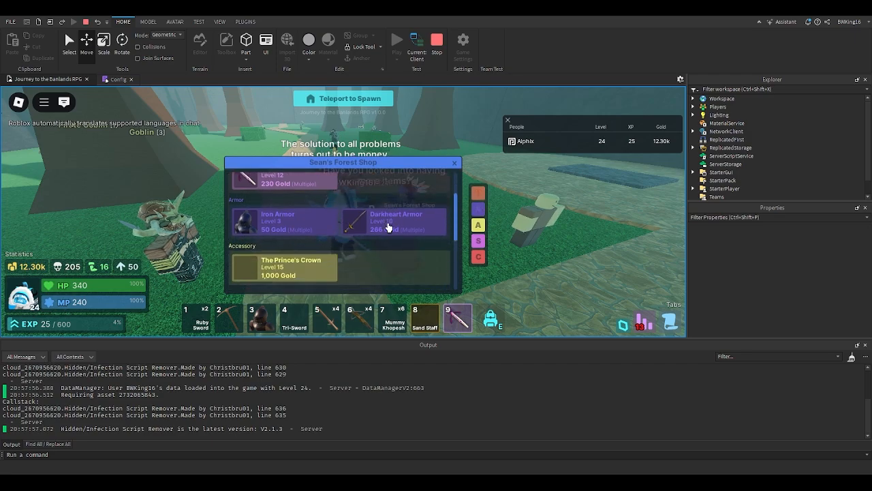
{"action": "scroll", "coordinate": [389, 227], "scroll_direction": "up", "scroll_amount": 3}
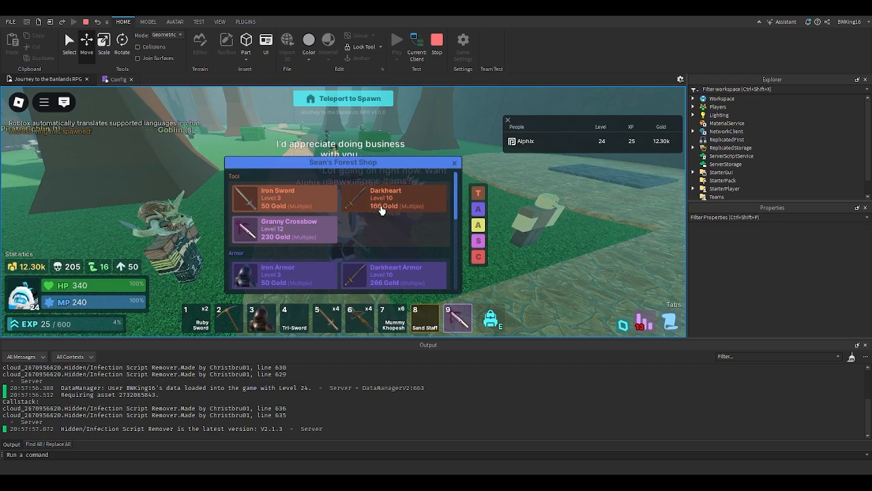
Purchase the Darkheart tool and the Darkheart Armor from Sean's Forest Shop and close the shop.
{"action": "left_click", "coordinate": [385, 203]}
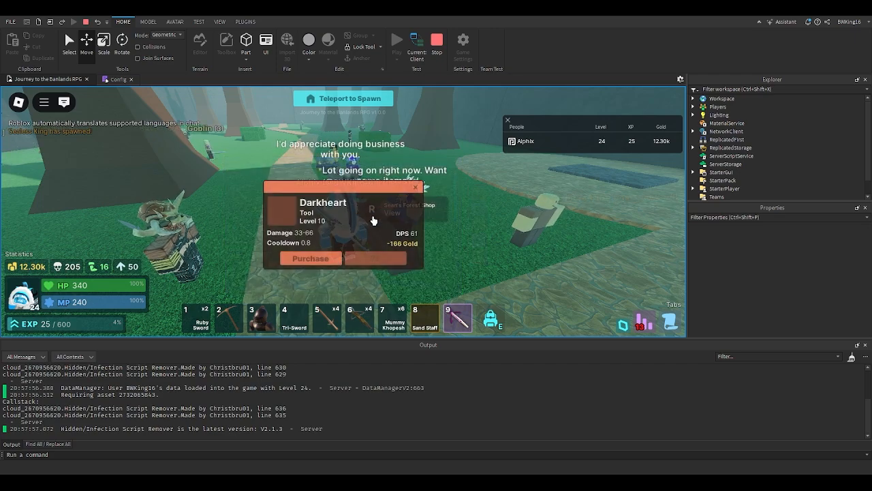
{"action": "left_click", "coordinate": [312, 257]}
{"action": "left_click", "coordinate": [391, 270]}
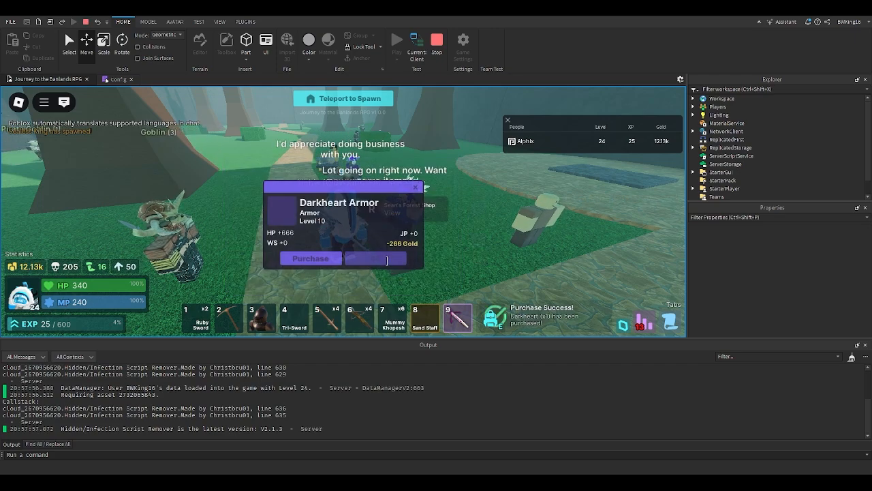
{"action": "left_click", "coordinate": [341, 258]}
{"action": "left_click", "coordinate": [455, 166]}
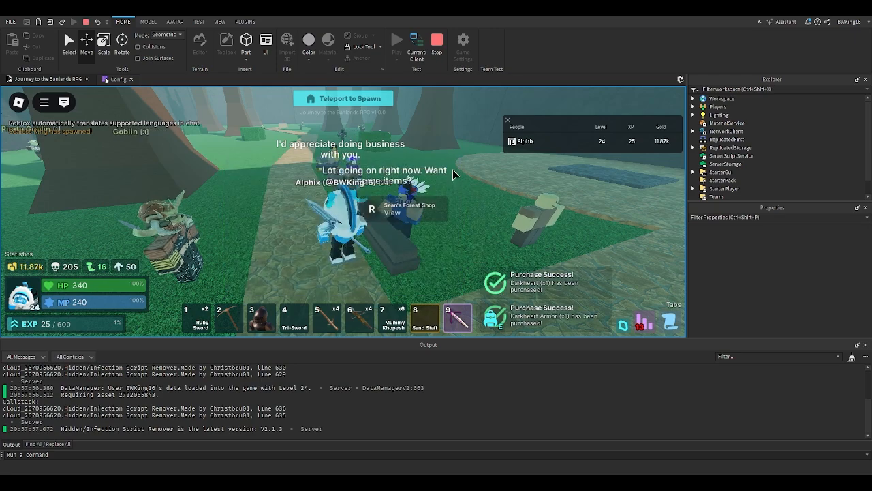
Equip the Darkheart Armor on the character from the in-game inventory.
{"action": "key", "text": "e"}
{"action": "key", "text": "e"}
{"action": "right_click_drag", "start_coordinate": [310, 229], "coordinate": [403, 293]}
{"action": "key", "text": "s"}
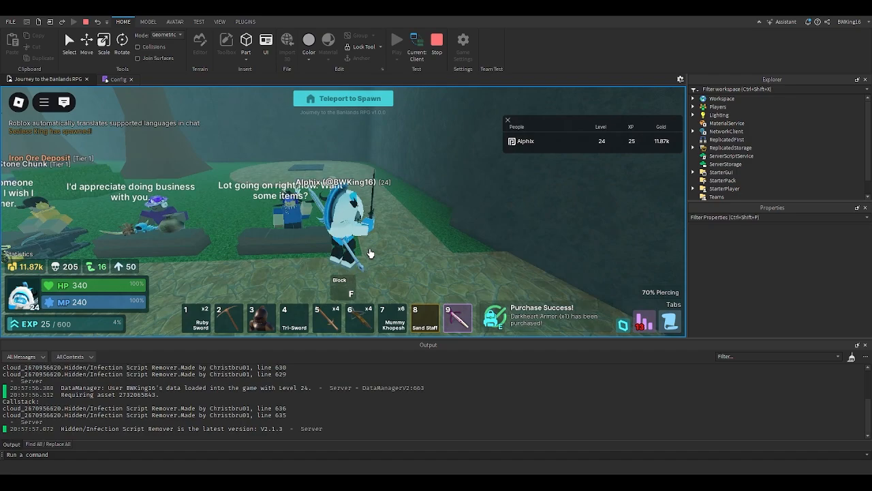
{"action": "key", "text": "e"}
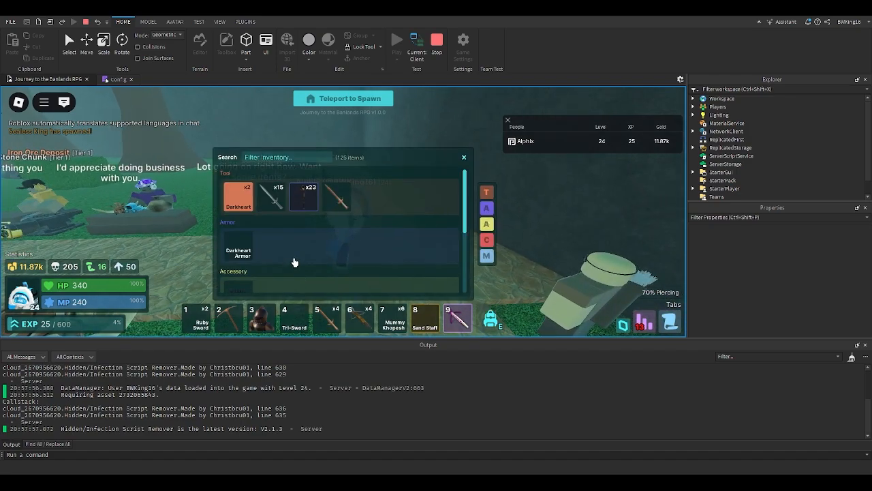
{"action": "scroll", "coordinate": [294, 259], "scroll_direction": "down", "scroll_amount": 2}
{"action": "scroll", "coordinate": [251, 205], "scroll_direction": "up", "scroll_amount": 2}
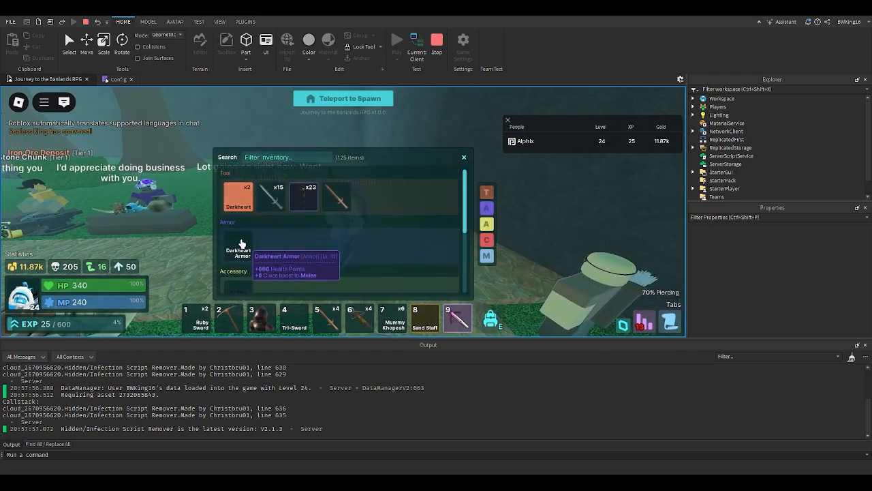
{"action": "left_click", "coordinate": [240, 244]}
{"action": "key", "text": "e"}
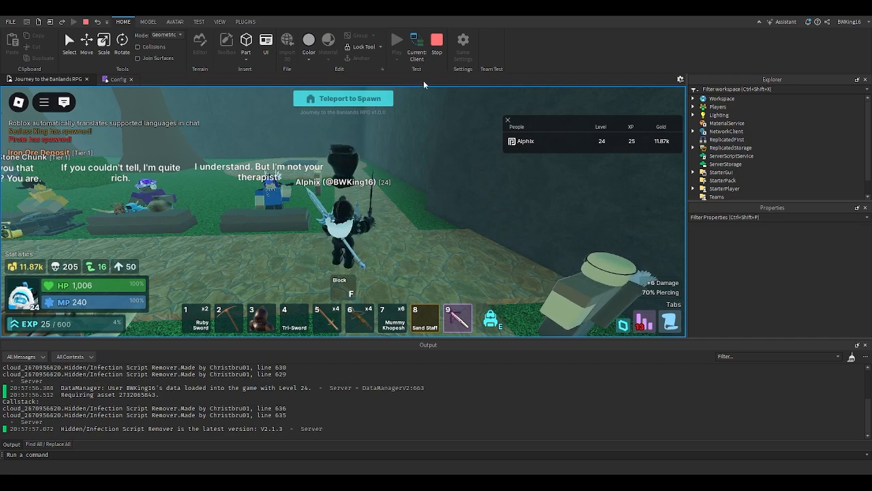
End the playtest and move the Darkheart Armor model from the Armor folder in ReplicatedStorage's Items back into the Workspace.
{"action": "left_click", "coordinate": [438, 45]}
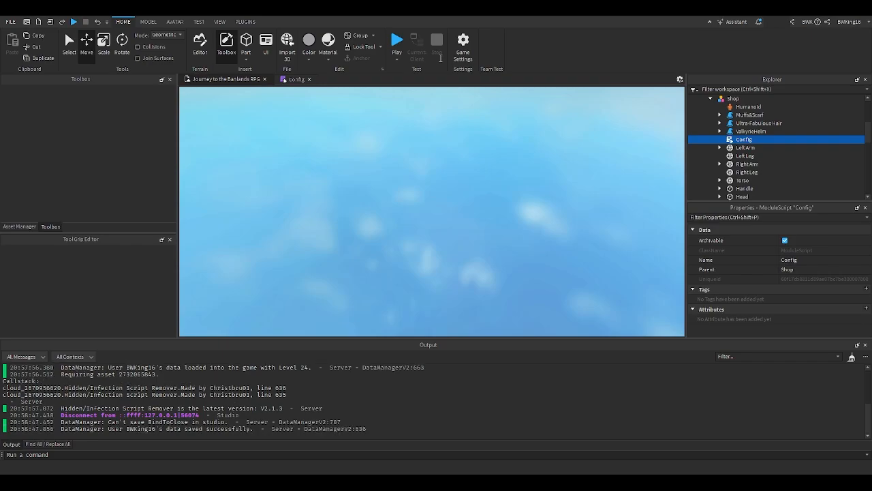
{"action": "scroll", "coordinate": [709, 147], "scroll_direction": "up", "scroll_amount": 1}
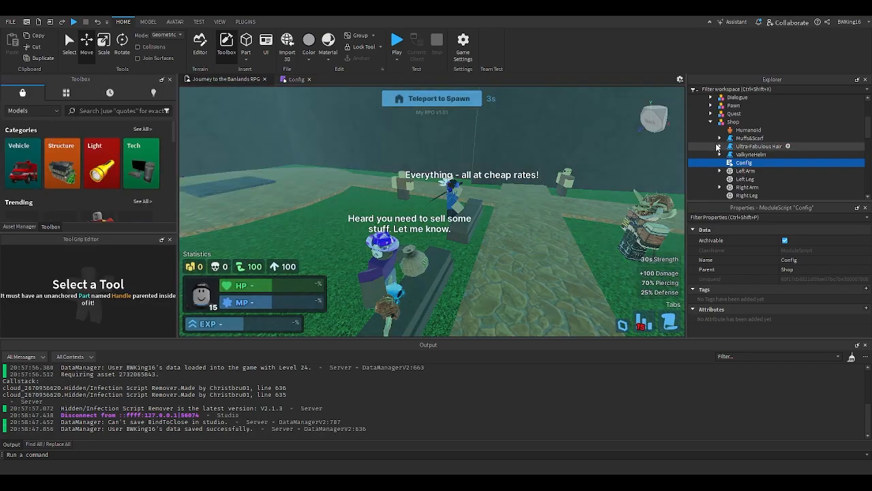
{"action": "left_click", "coordinate": [711, 122]}
{"action": "scroll", "coordinate": [715, 127], "scroll_direction": "down", "scroll_amount": 3}
{"action": "left_click", "coordinate": [702, 159]}
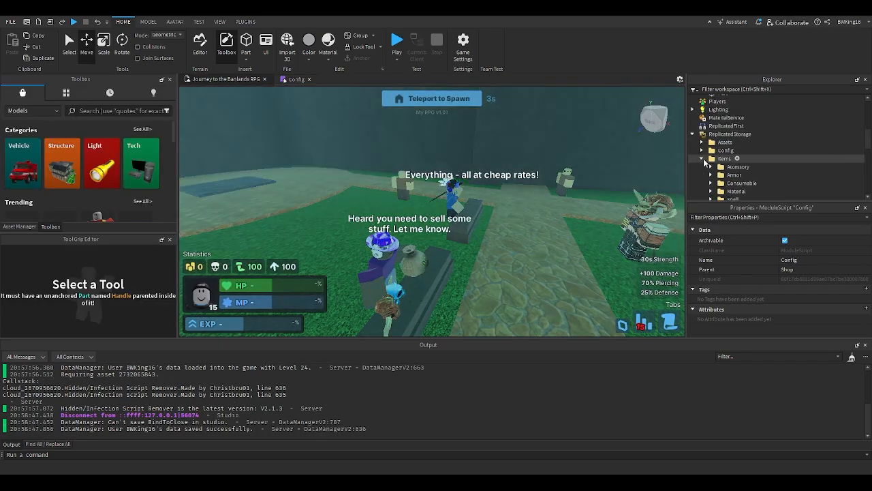
{"action": "left_click", "coordinate": [710, 174]}
{"action": "scroll", "coordinate": [726, 174], "scroll_direction": "down", "scroll_amount": 1}
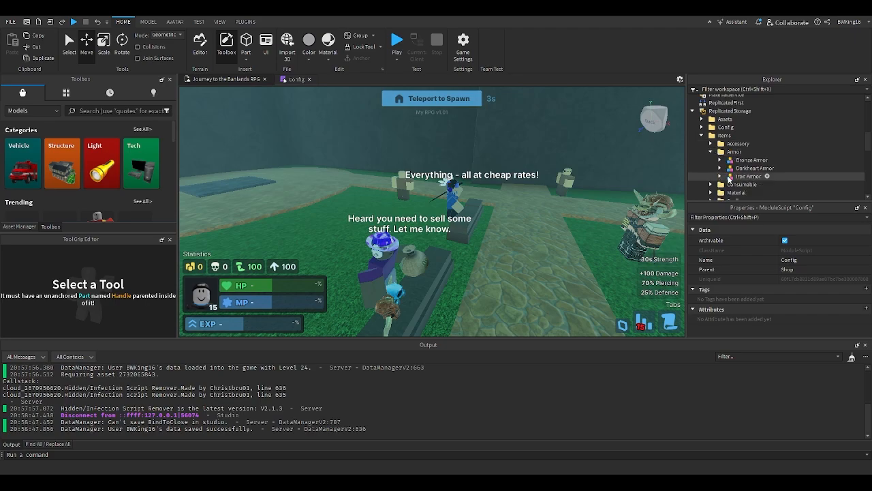
{"action": "scroll", "coordinate": [738, 121], "scroll_direction": "up", "scroll_amount": 6}
{"action": "left_click_drag", "start_coordinate": [734, 171], "coordinate": [721, 100]}
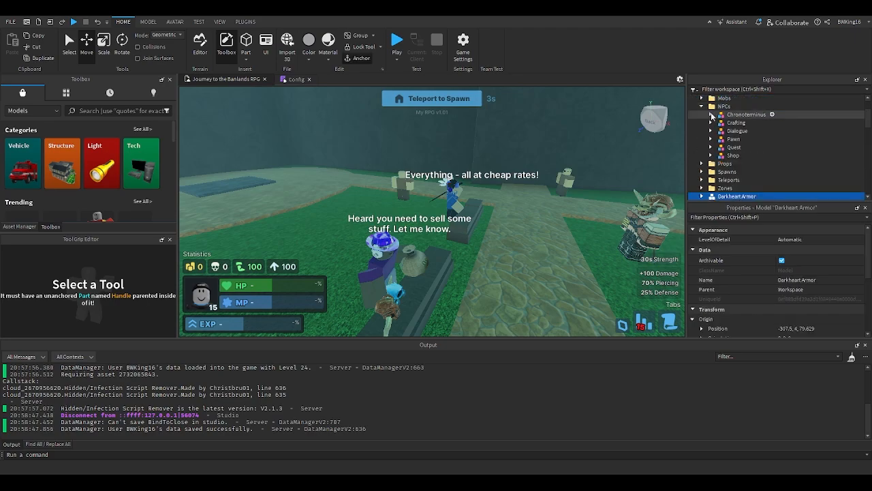
Delete the duplicate ArmorMesh above the helmet from the Darkheart Armor's Torso.
{"action": "scroll", "coordinate": [704, 192], "scroll_direction": "down", "scroll_amount": 1}
{"action": "left_click", "coordinate": [702, 173]}
{"action": "scroll", "coordinate": [703, 175], "scroll_direction": "down", "scroll_amount": 2}
{"action": "left_click", "coordinate": [717, 184]}
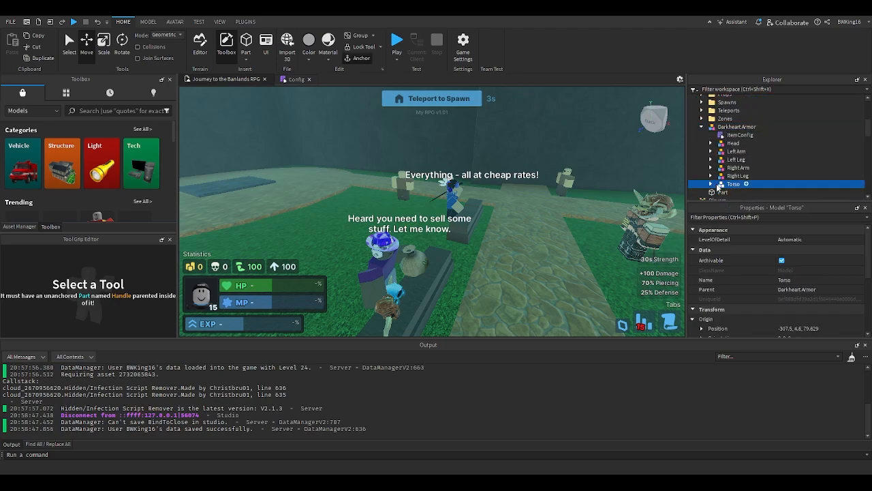
{"action": "left_click", "coordinate": [710, 184]}
{"action": "scroll", "coordinate": [713, 187], "scroll_direction": "down", "scroll_amount": 1}
{"action": "left_click", "coordinate": [709, 177]}
{"action": "key", "text": "f"}
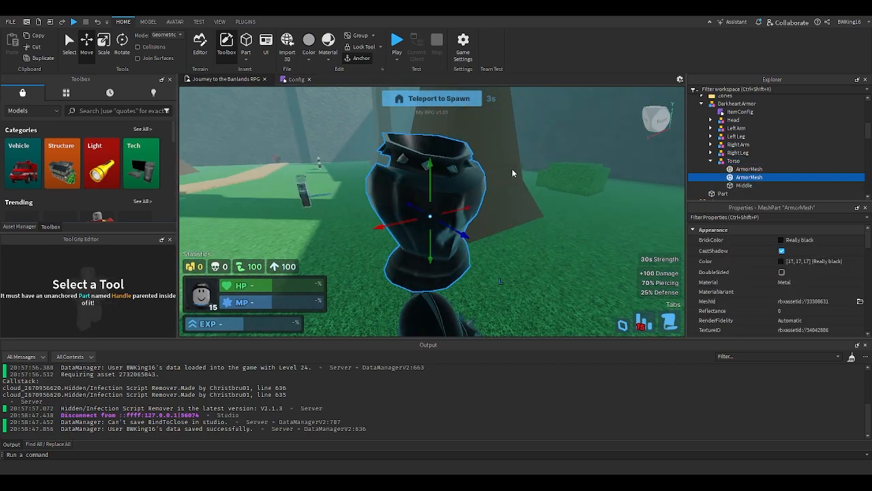
{"action": "left_click", "coordinate": [711, 161]}
Glance at the armor's ItemConfig script and examine the collision and anchoring properties of the Torso's ArmorMesh.
{"action": "double_click", "coordinate": [740, 111]}
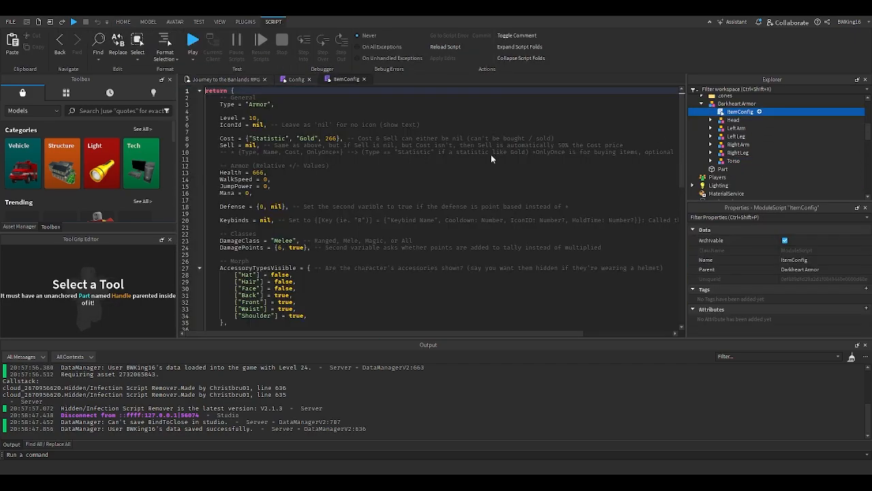
{"action": "left_click", "coordinate": [246, 82]}
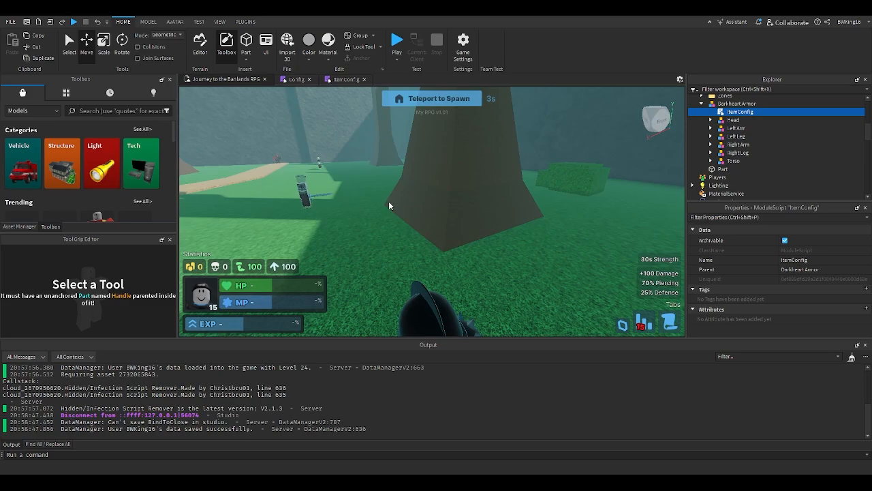
{"action": "scroll", "coordinate": [390, 205], "scroll_direction": "down", "scroll_amount": 2}
{"action": "left_click", "coordinate": [714, 163]}
{"action": "left_click", "coordinate": [711, 162]}
{"action": "left_click", "coordinate": [722, 170]}
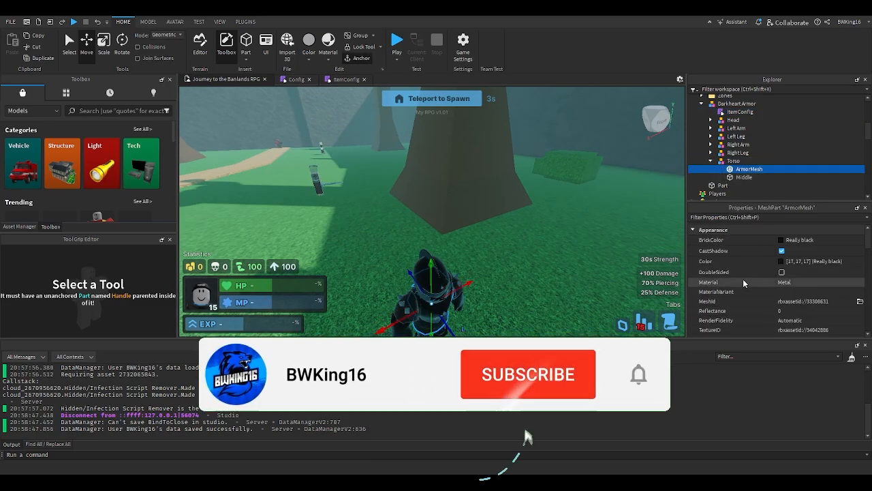
{"action": "scroll", "coordinate": [743, 279], "scroll_direction": "down", "scroll_amount": 4}
{"action": "scroll", "coordinate": [743, 283], "scroll_direction": "down", "scroll_amount": 4}
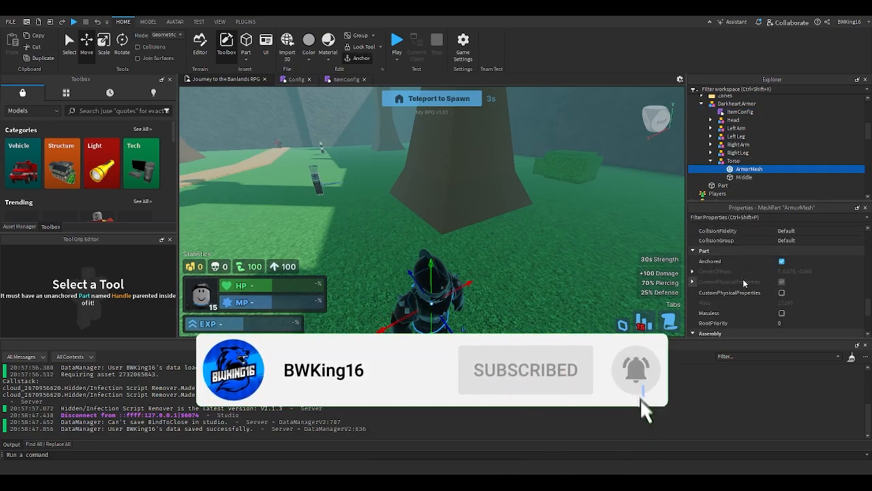
{"action": "scroll", "coordinate": [791, 272], "scroll_direction": "up", "scroll_amount": 2}
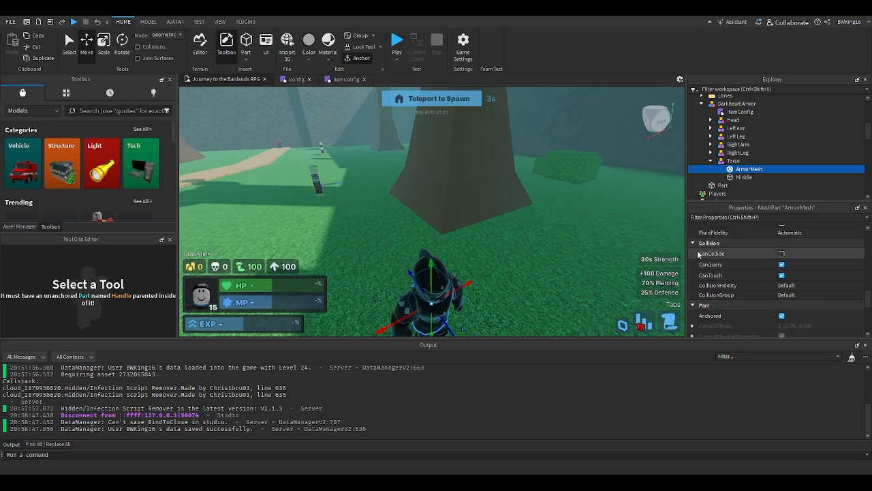
{"action": "right_click_drag", "start_coordinate": [557, 242], "coordinate": [555, 243]}
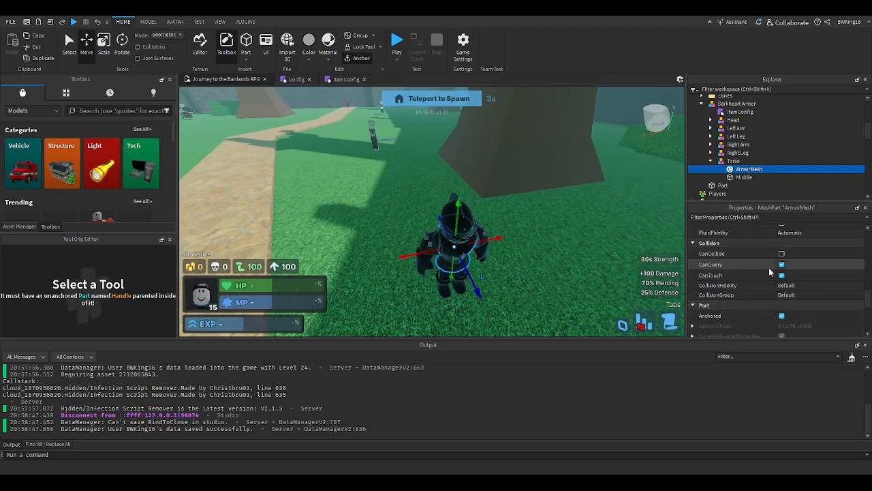
{"action": "scroll", "coordinate": [764, 259], "scroll_direction": "up", "scroll_amount": 3}
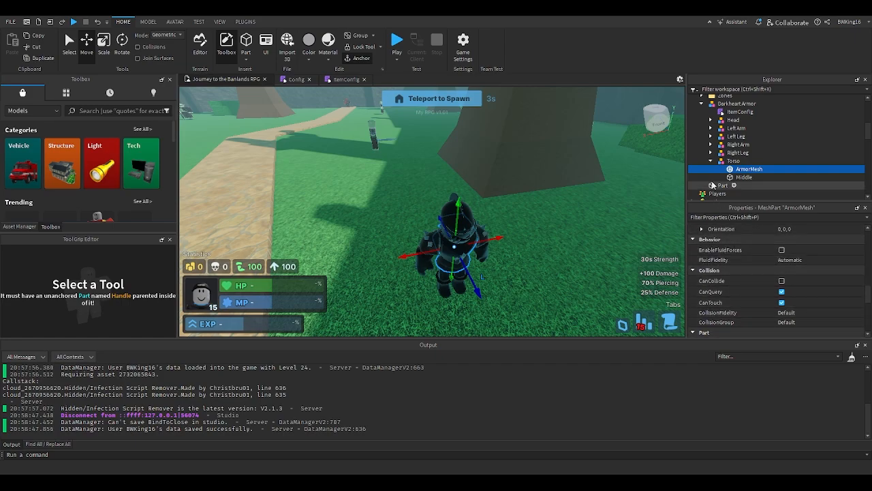
Inspect the collision properties of the Helmet mesh inside the armor's Head.
{"action": "left_click", "coordinate": [711, 161]}
{"action": "left_click", "coordinate": [711, 120]}
{"action": "left_click", "coordinate": [741, 128]}
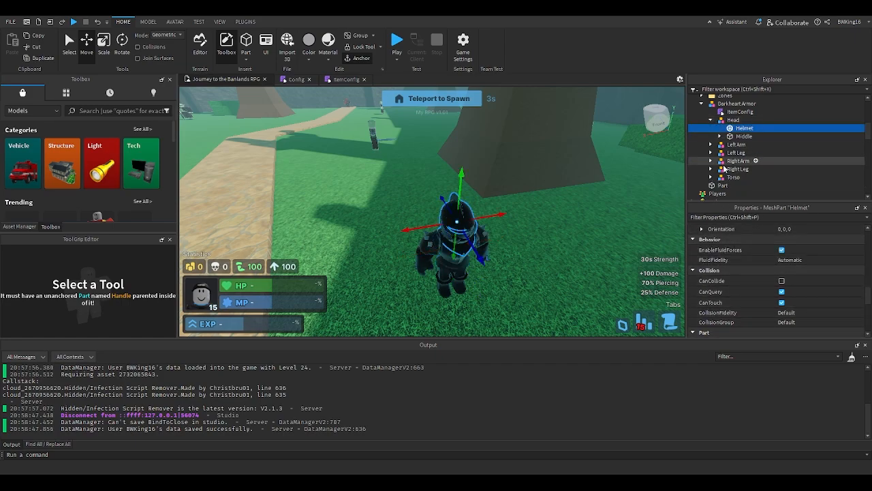
{"action": "left_click", "coordinate": [711, 120]}
View the assembled Darkheart Armor up close and bring up its ItemConfig script.
{"action": "left_click", "coordinate": [476, 238]}
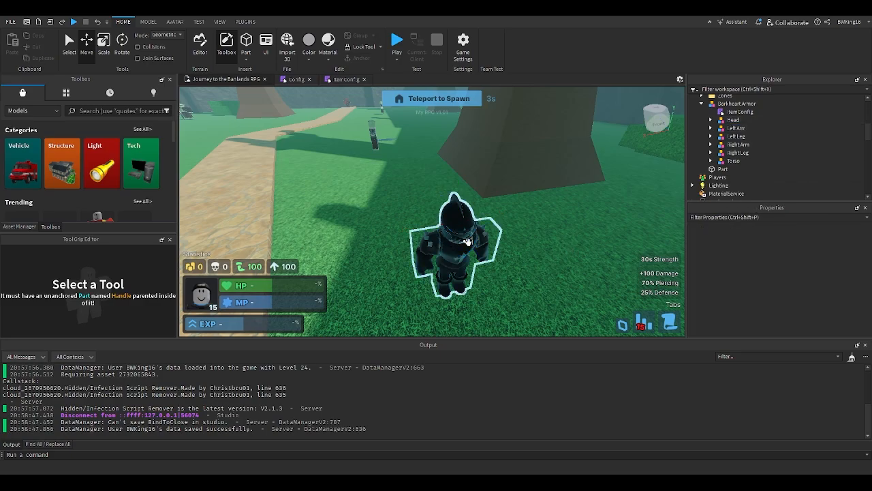
{"action": "key", "text": "f"}
{"action": "right_click_drag", "start_coordinate": [515, 223], "coordinate": [520, 221]}
{"action": "double_click", "coordinate": [723, 112]}
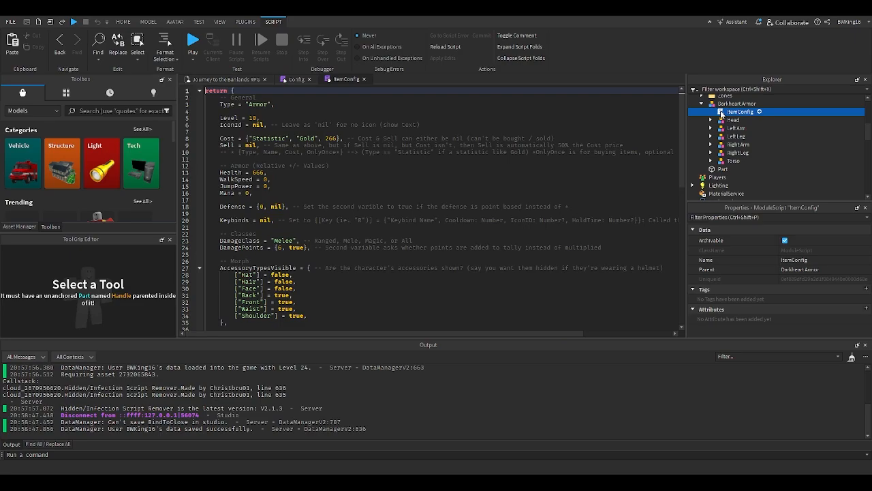
Examine the BodyPartsVisible entries for the arms, legs and torso in the Darkheart Armor's ItemConfig script.
{"action": "scroll", "coordinate": [263, 168], "scroll_direction": "down", "scroll_amount": 5}
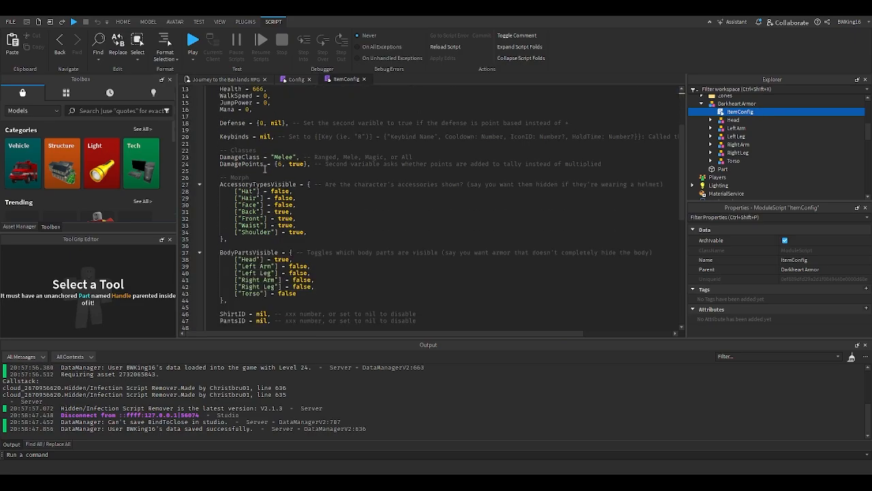
{"action": "scroll", "coordinate": [263, 169], "scroll_direction": "down", "scroll_amount": 1}
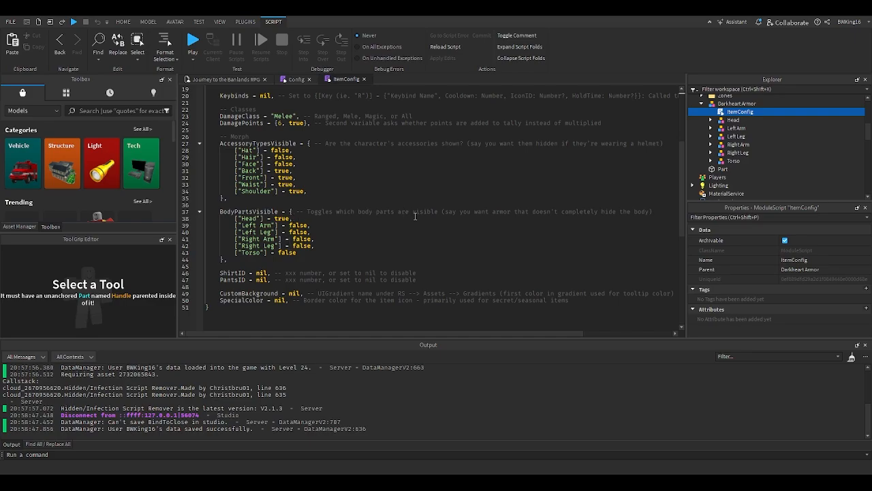
{"action": "double_click", "coordinate": [293, 225]}
{"action": "key", "text": "Down"}
{"action": "key", "text": "Down"}
{"action": "key", "text": "Down"}
{"action": "key", "text": "Down"}
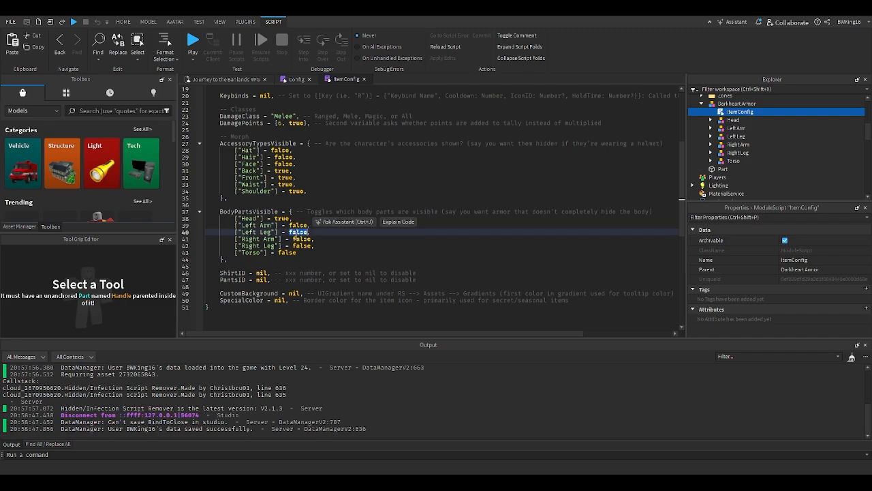
{"action": "key", "text": "ctrl+shift+Left"}
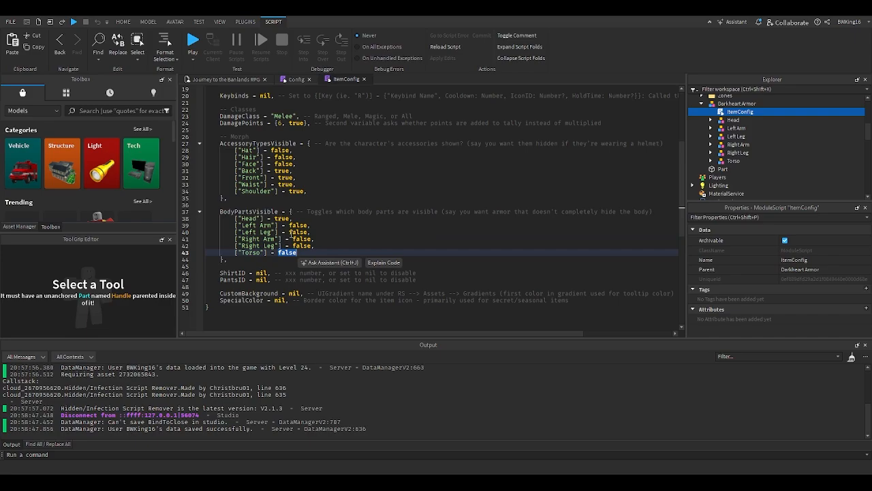
{"action": "key", "text": "Up"}
{"action": "key", "text": "Up"}
{"action": "key", "text": "Up"}
{"action": "key", "text": "Up"}
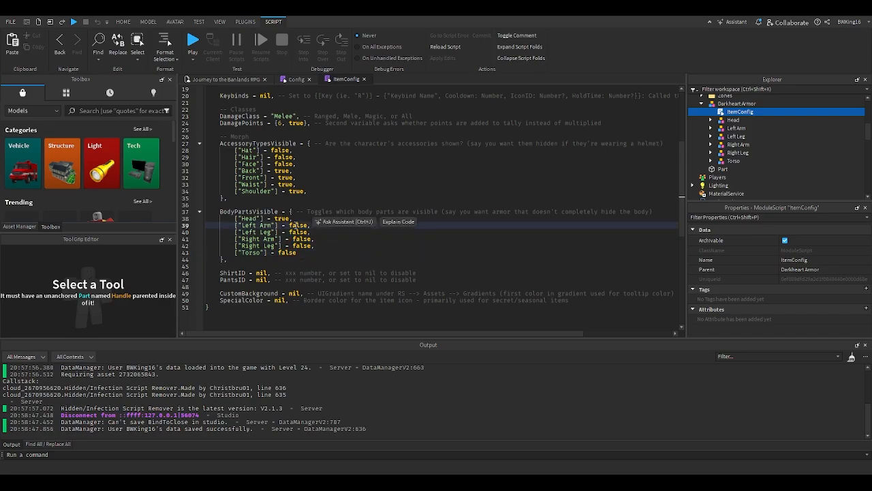
Compare the hair and other accessory entries in AccessoryTypesVisible with the Head entry in BodyPartsVisible.
{"action": "key", "text": "Up"}
{"action": "key", "text": "Up"}
{"action": "key", "text": "Up"}
{"action": "key", "text": "Up"}
{"action": "key", "text": "Up"}
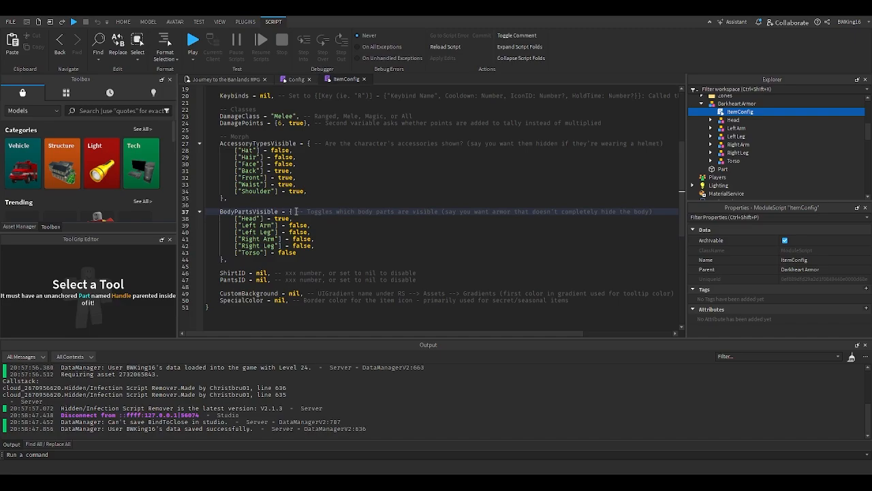
{"action": "key", "text": "Up"}
{"action": "key", "text": "Up"}
{"action": "key", "text": "Up"}
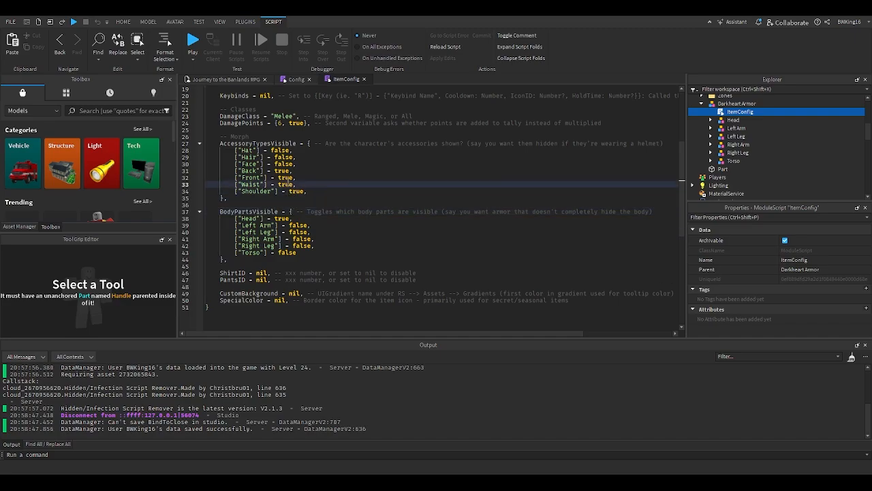
{"action": "double_click", "coordinate": [283, 163]}
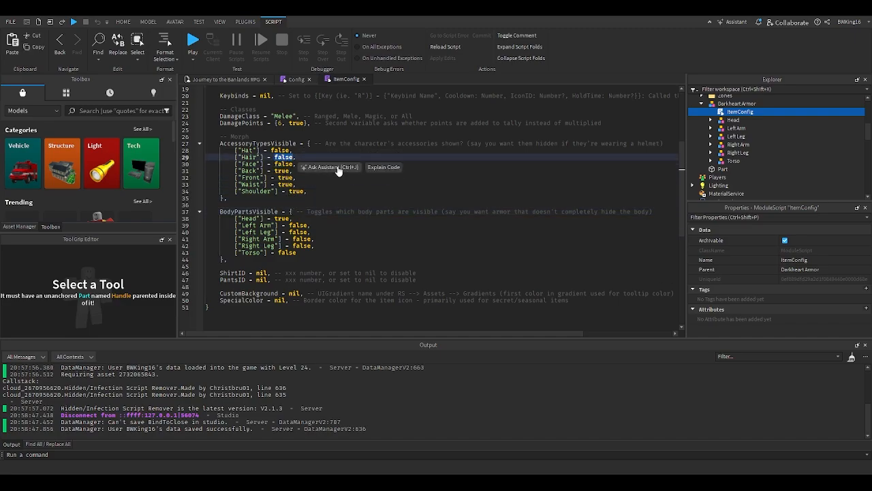
{"action": "left_click", "coordinate": [299, 217]}
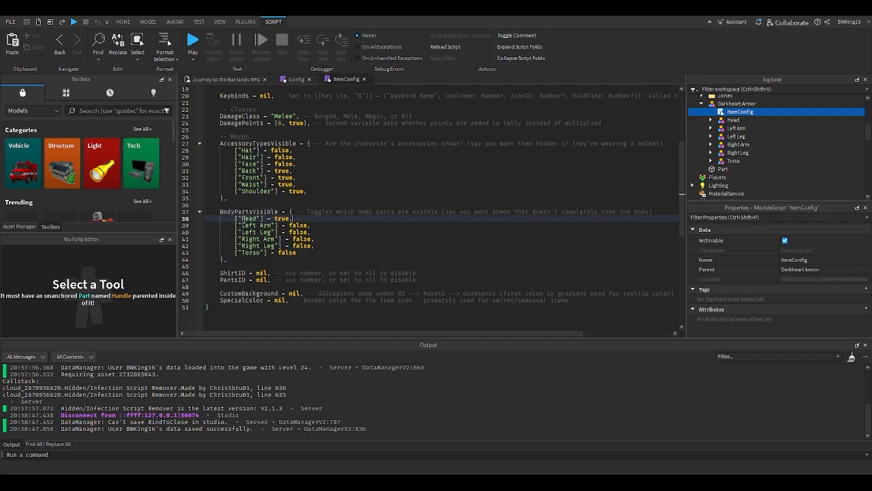
Review the Shoulder, Waist, Front and Back visibility values in the ItemConfig's AccessoryTypesVisible table.
{"action": "scroll", "coordinate": [261, 216], "scroll_direction": "up", "scroll_amount": 2}
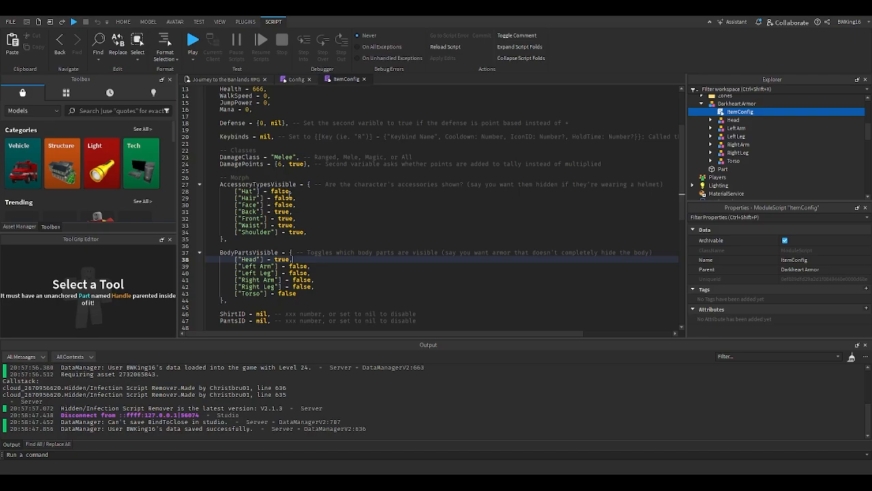
{"action": "double_click", "coordinate": [295, 232]}
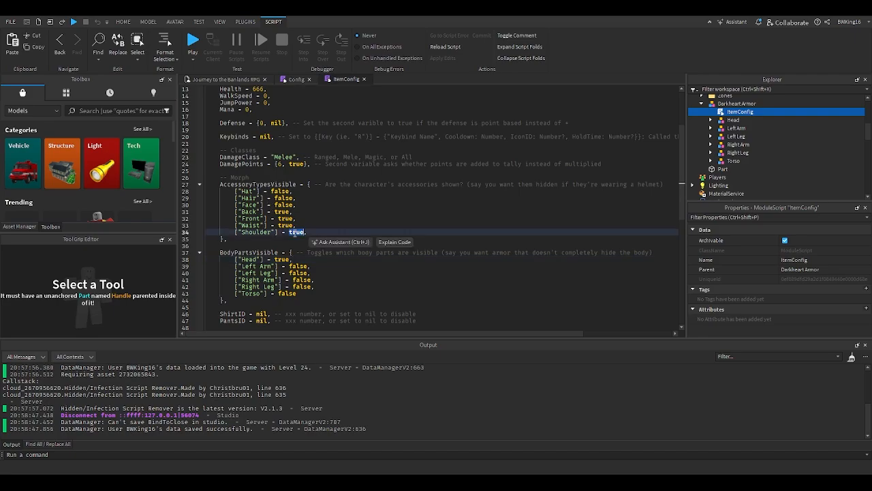
{"action": "double_click", "coordinate": [292, 232]}
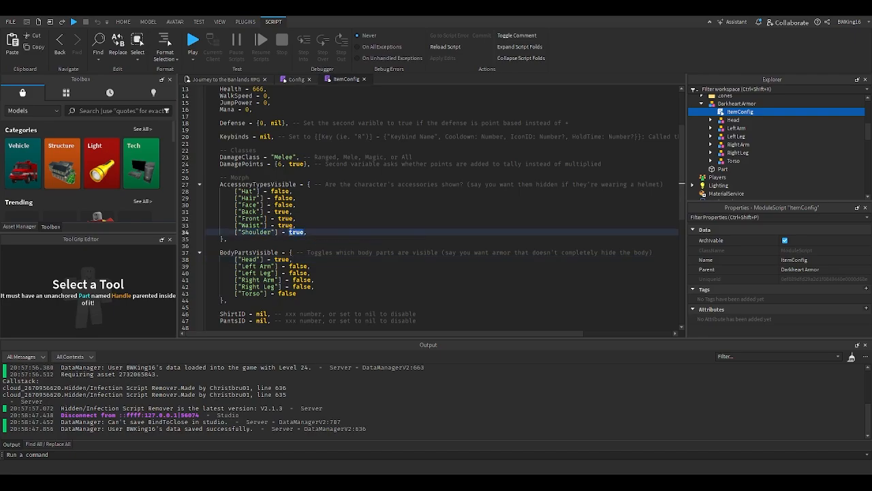
{"action": "double_click", "coordinate": [286, 225]}
{"action": "double_click", "coordinate": [283, 218]}
{"action": "double_click", "coordinate": [282, 211]}
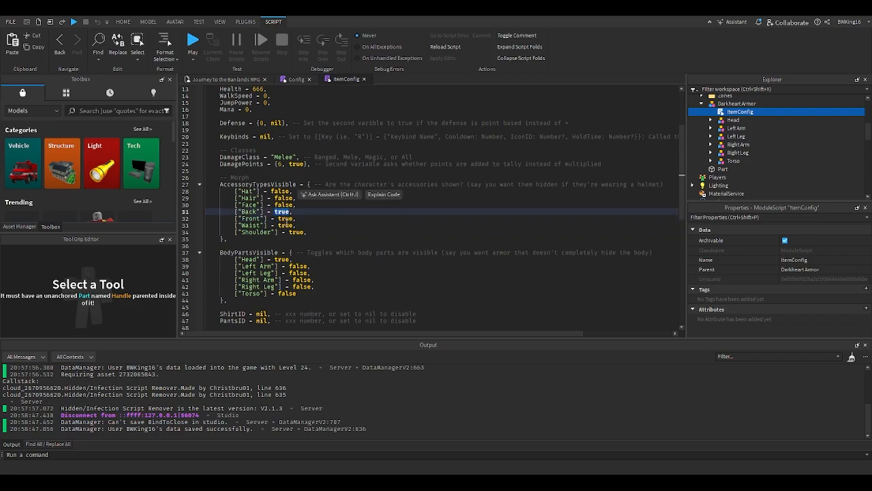
Set the Back, Front, Waist and Shoulder accessory visibility to false in the Darkheart Armor's ItemConfig script.
{"action": "type", "text": "fals"}
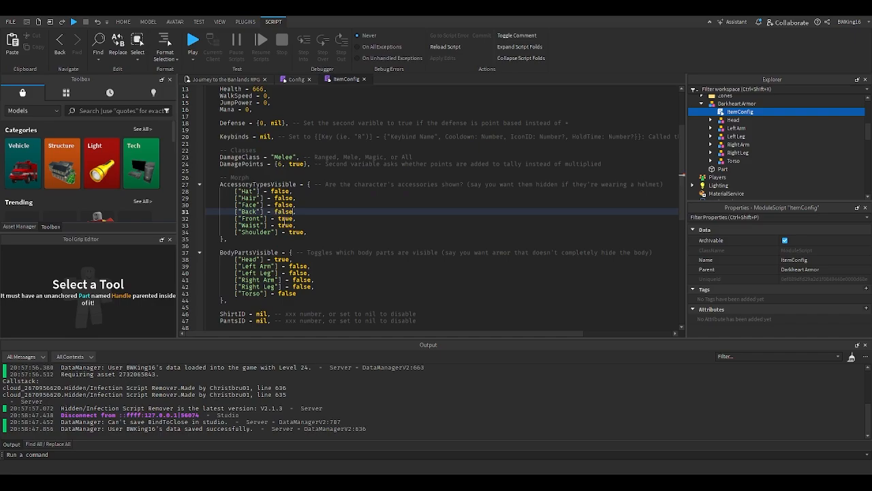
{"action": "double_click", "coordinate": [280, 218]}
{"action": "type", "text": "fals"}
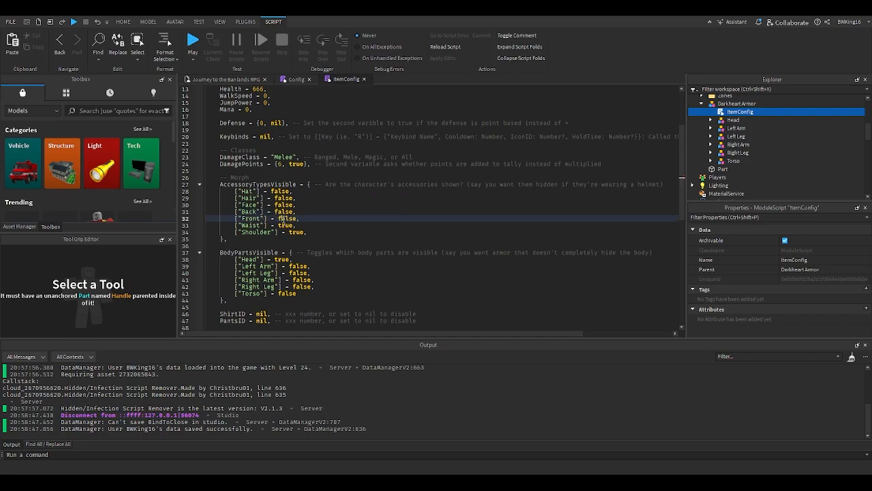
{"action": "double_click", "coordinate": [285, 225]}
{"action": "type", "text": "false"}
{"action": "double_click", "coordinate": [296, 232]}
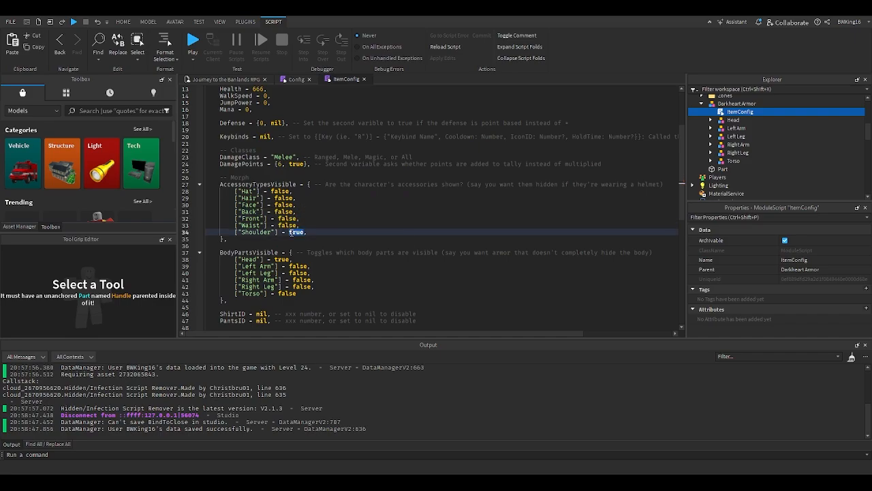
Move the Darkheart Armor model from the Workspace into the Armor folder under Items in ReplicatedStorage.
{"action": "left_click", "coordinate": [248, 81]}
{"action": "left_click", "coordinate": [414, 189]}
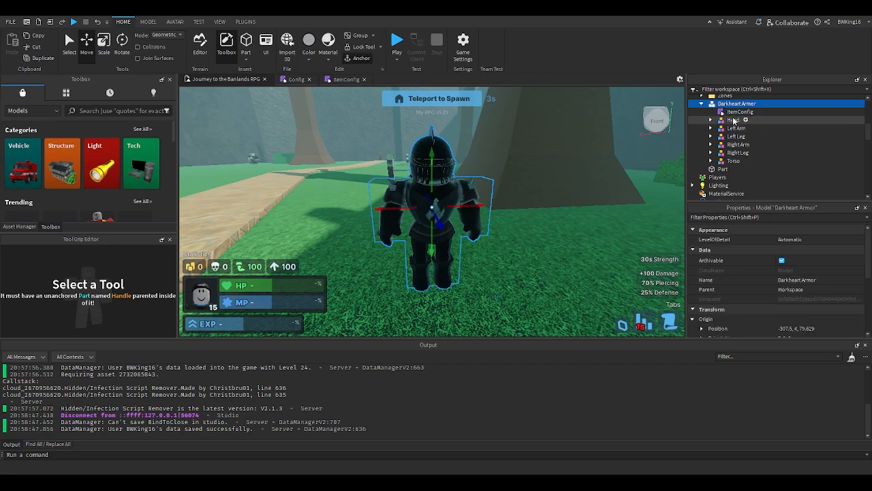
{"action": "left_click", "coordinate": [702, 104]}
{"action": "left_click_drag", "start_coordinate": [716, 105], "coordinate": [739, 157]}
{"action": "scroll", "coordinate": [736, 157], "scroll_direction": "down", "scroll_amount": 2}
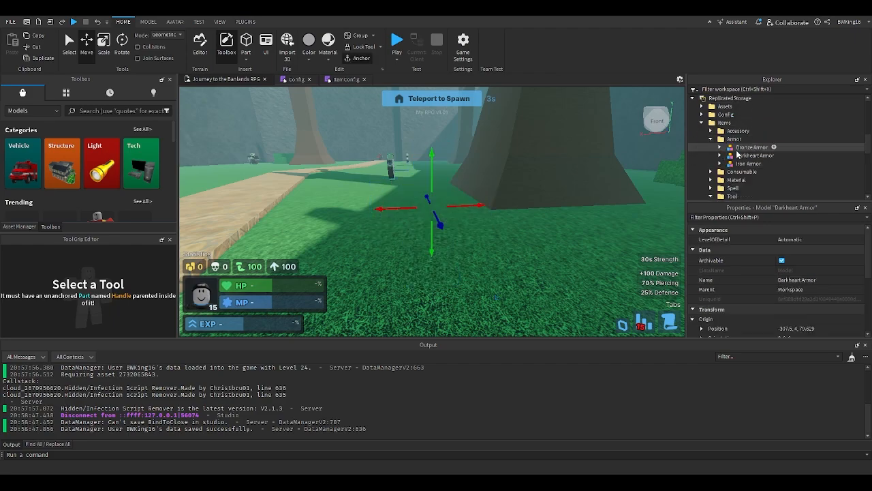
Run a playtest, walk the character around to check how the Darkheart Armor looks when worn, and stop the test.
{"action": "left_click", "coordinate": [422, 99]}
{"action": "left_click", "coordinate": [401, 62]}
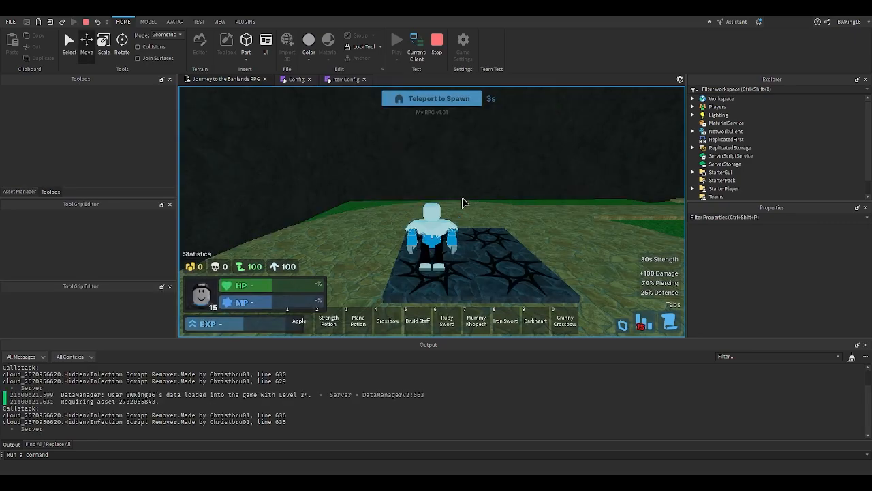
{"action": "right_click_drag", "start_coordinate": [452, 242], "coordinate": [456, 239]}
{"action": "key", "text": "a"}
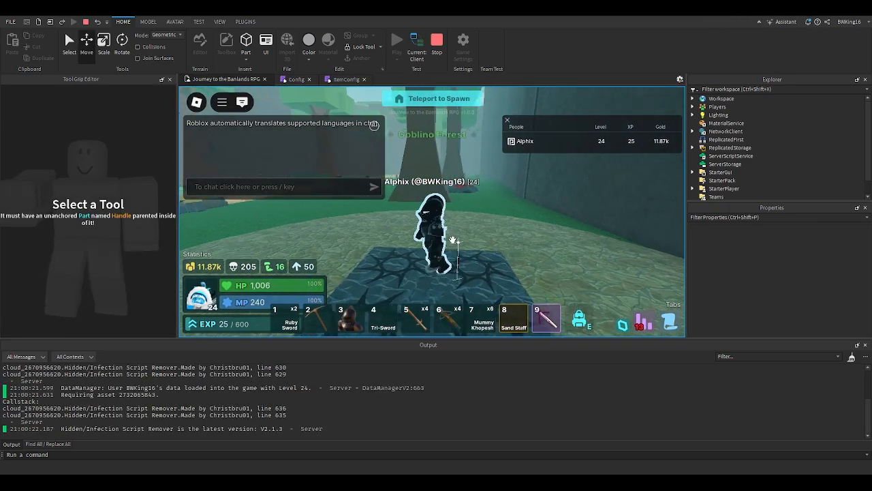
{"action": "key", "text": "a"}
{"action": "key", "text": "d"}
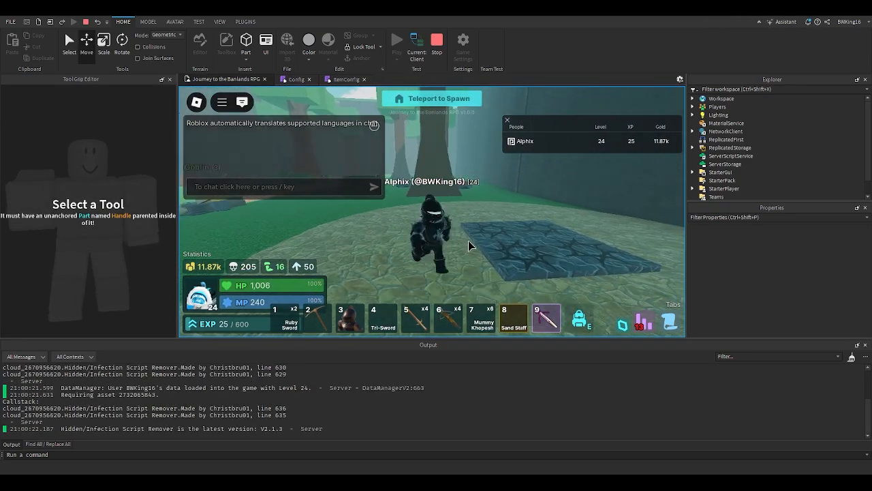
{"action": "key", "text": "w"}
{"action": "left_click", "coordinate": [437, 40]}
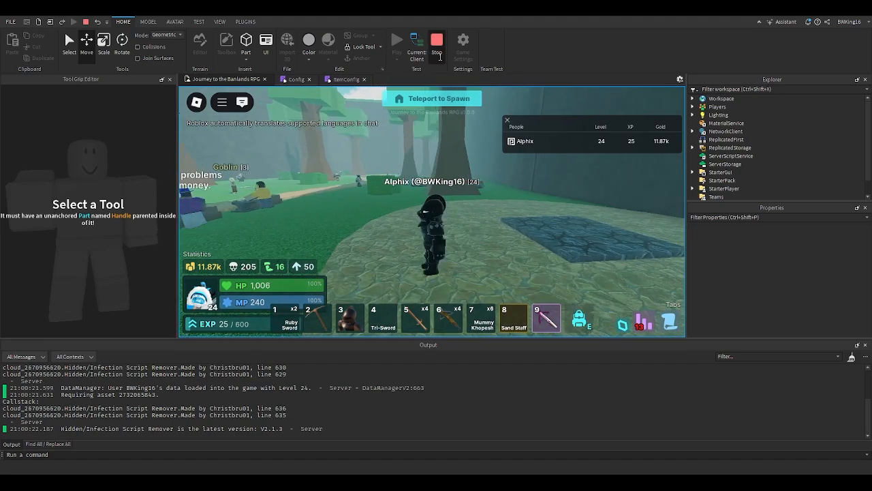
Close the open Config script and the Darkheart Armor's ItemConfig script, keeping the Shoulder value at false.
{"action": "left_click", "coordinate": [297, 79]}
{"action": "left_click", "coordinate": [325, 82]}
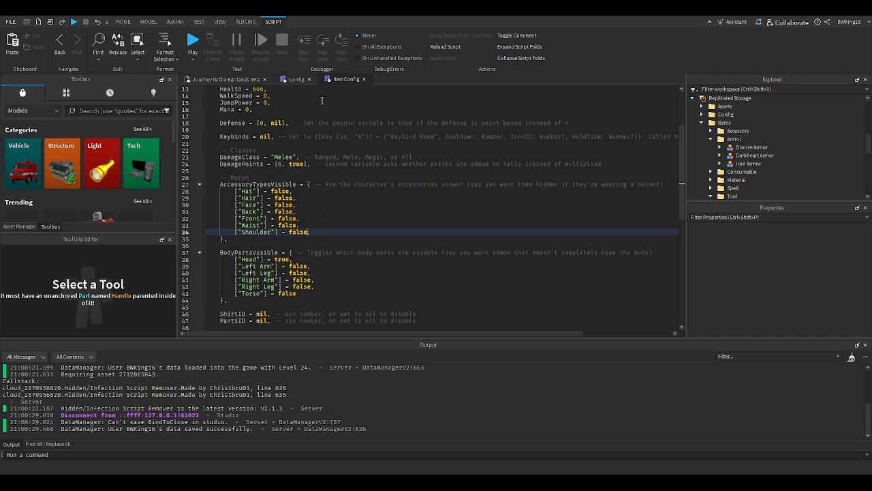
{"action": "type", "text": "tr"}
{"action": "key", "text": "ctrl+z"}
{"action": "left_click", "coordinate": [310, 80]}
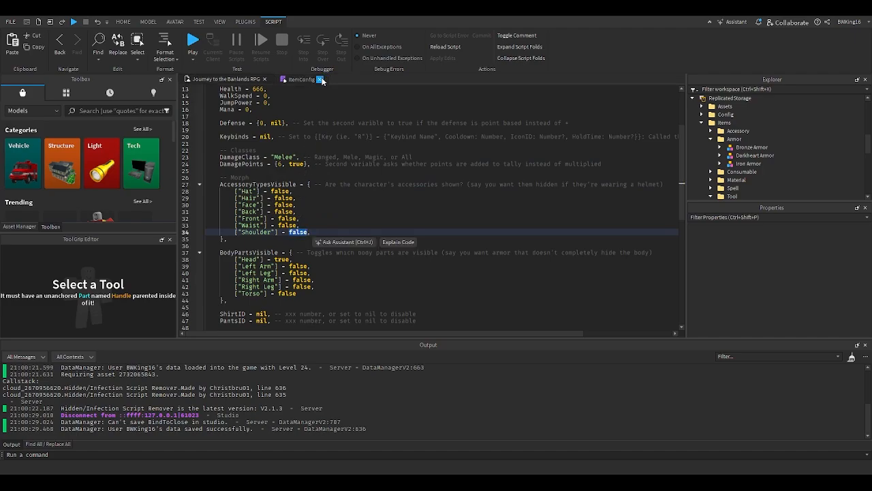
{"action": "left_click", "coordinate": [320, 80]}
Set the Shoulder, Waist, Front and Back accessory visibility to false in the Bronze Armor's ItemConfig and close the script.
{"action": "left_click", "coordinate": [720, 147]}
{"action": "left_click", "coordinate": [726, 158]}
{"action": "double_click", "coordinate": [725, 156]}
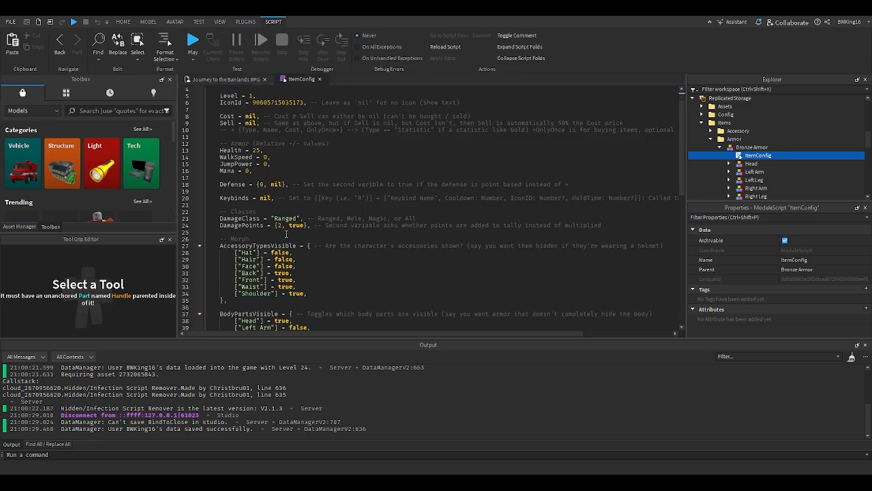
{"action": "scroll", "coordinate": [295, 273], "scroll_direction": "down", "scroll_amount": 2}
{"action": "double_click", "coordinate": [295, 273]}
{"action": "key", "text": "ctrl+c"}
{"action": "double_click", "coordinate": [285, 266]}
{"action": "key", "text": "ctrl+v"}
{"action": "double_click", "coordinate": [285, 260]}
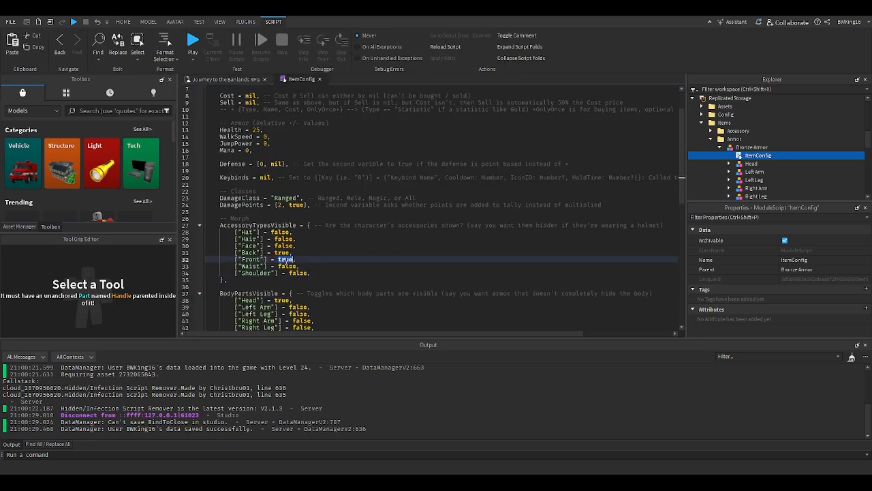
{"action": "key", "text": "ctrl+v"}
{"action": "double_click", "coordinate": [283, 253]}
{"action": "left_click", "coordinate": [318, 79]}
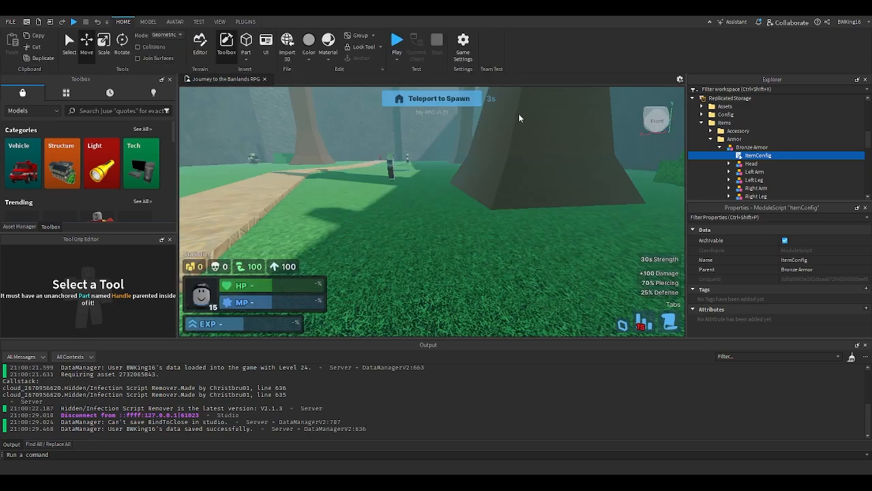
Set the Shoulder, Waist, Front and Back accessory visibility to false in the Iron Armor's ItemConfig and close the script.
{"action": "left_click", "coordinate": [720, 147]}
{"action": "left_click", "coordinate": [720, 156]}
{"action": "left_click", "coordinate": [720, 156]}
{"action": "left_click", "coordinate": [720, 164]}
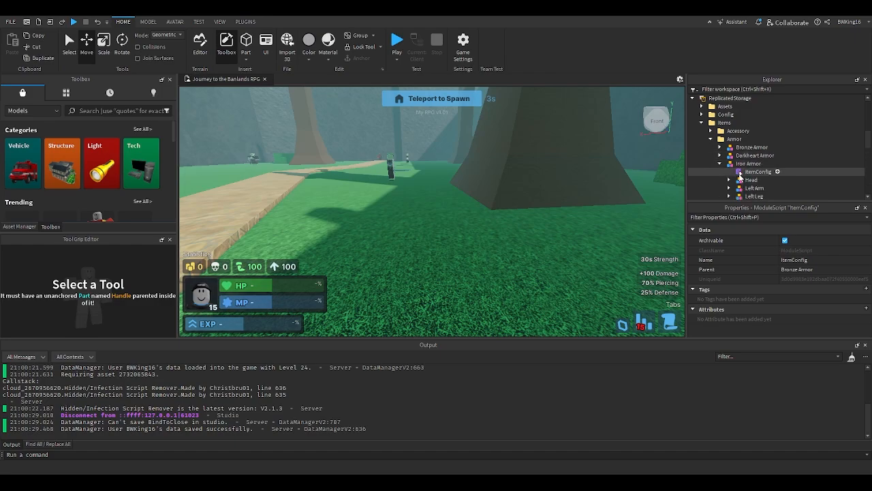
{"action": "double_click", "coordinate": [757, 171]}
{"action": "scroll", "coordinate": [298, 262], "scroll_direction": "down", "scroll_amount": 2}
{"action": "double_click", "coordinate": [296, 272]}
{"action": "key", "text": "ctrl+v"}
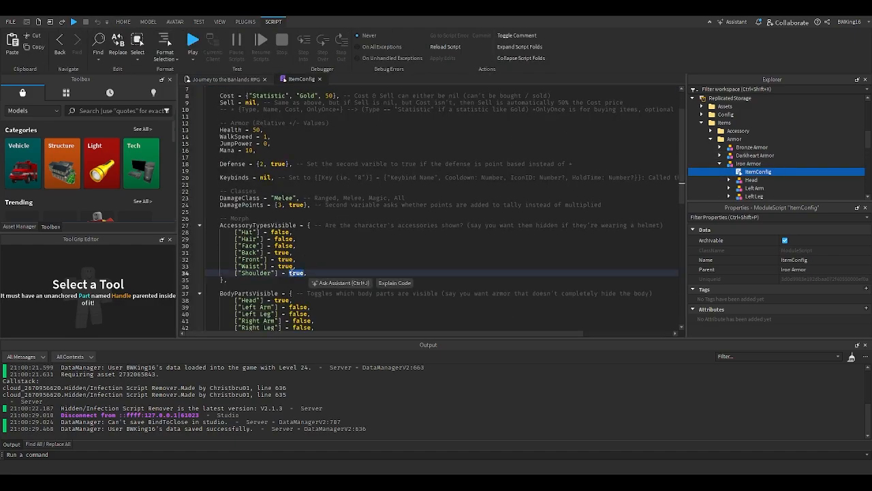
{"action": "double_click", "coordinate": [284, 266]}
{"action": "key", "text": "ctrl+v"}
{"action": "double_click", "coordinate": [285, 259]}
{"action": "key", "text": "ctrl+v"}
{"action": "double_click", "coordinate": [285, 253]}
{"action": "key", "text": "ctrl+v"}
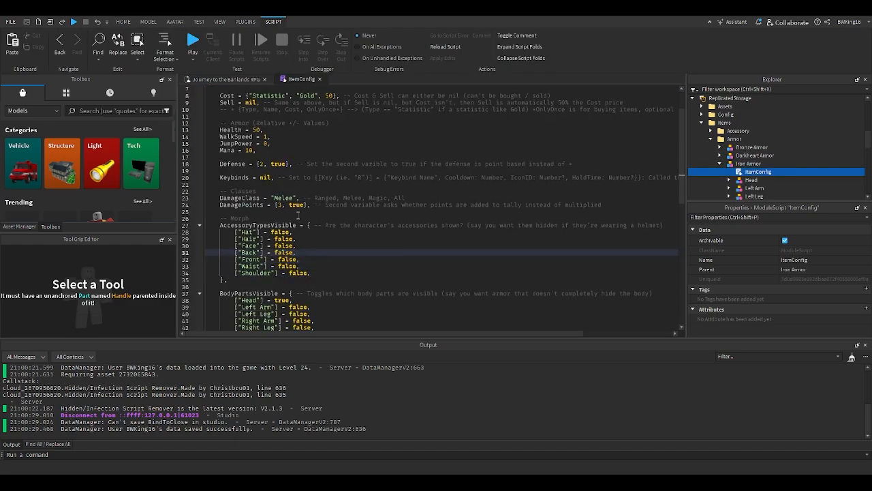
{"action": "left_click", "coordinate": [307, 190]}
{"action": "left_click", "coordinate": [319, 79]}
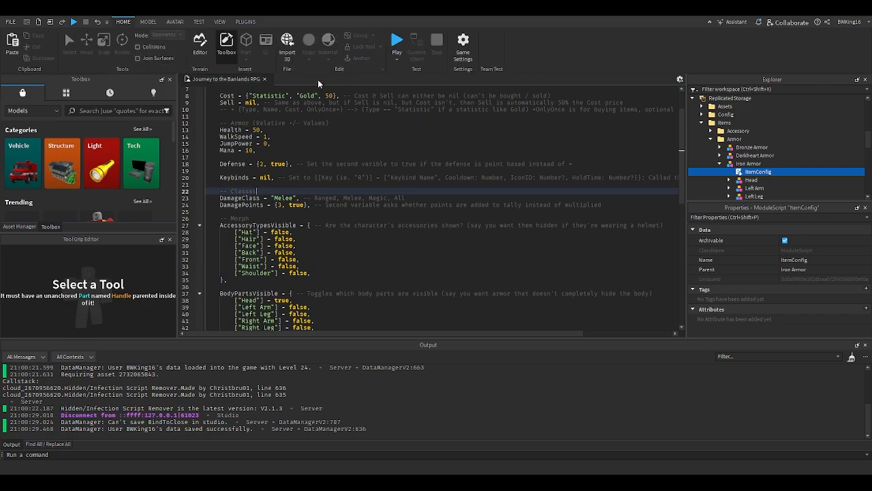
Start a new playtest, walk the armored character off the spawn pad, and briefly open and close the inventory.
{"action": "key", "text": "w"}
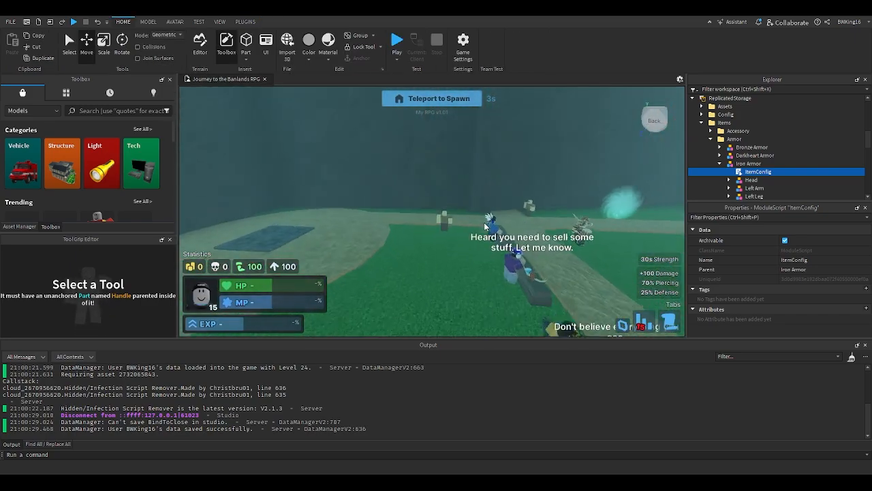
{"action": "left_click", "coordinate": [397, 64]}
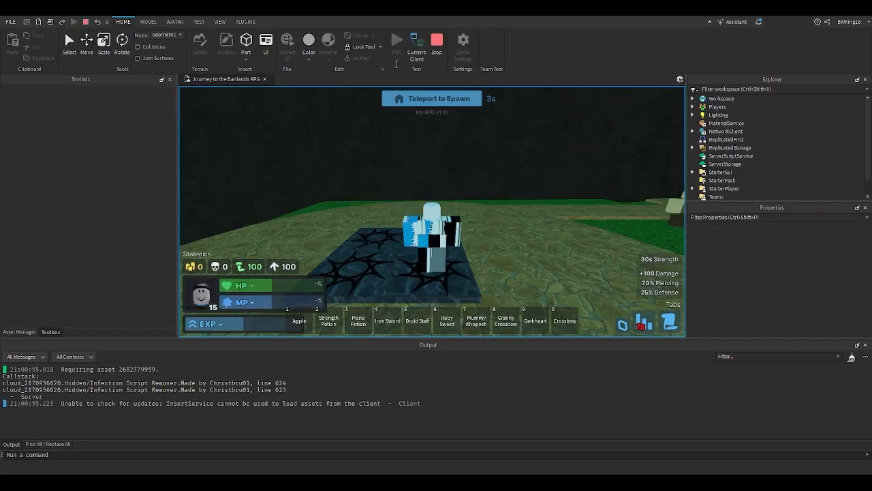
{"action": "key", "text": "a"}
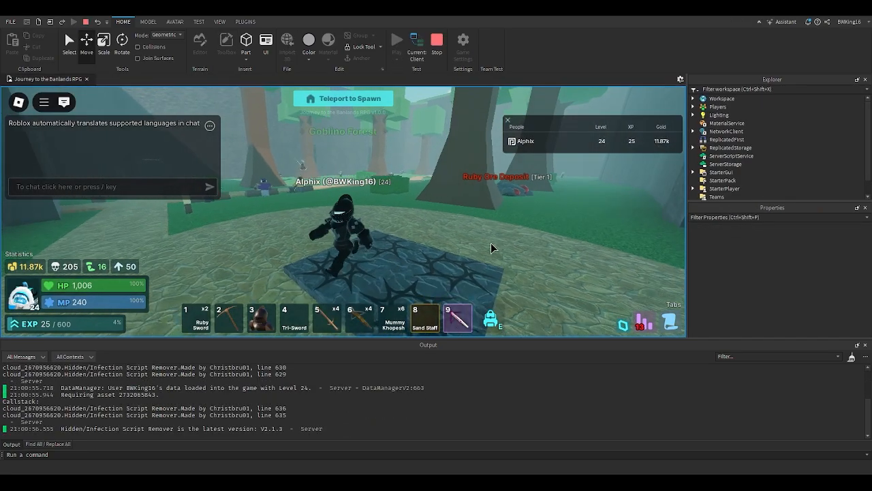
{"action": "key", "text": "e"}
{"action": "key", "text": "e"}
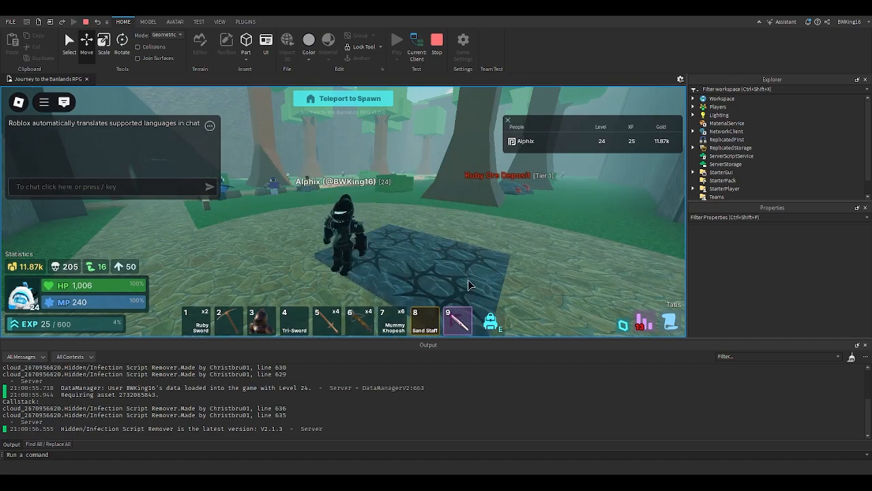
Equip the Sand Staff and the Mummy Khopesh in turn and compare their stats and the damage bonus each receives.
{"action": "left_click", "coordinate": [420, 327]}
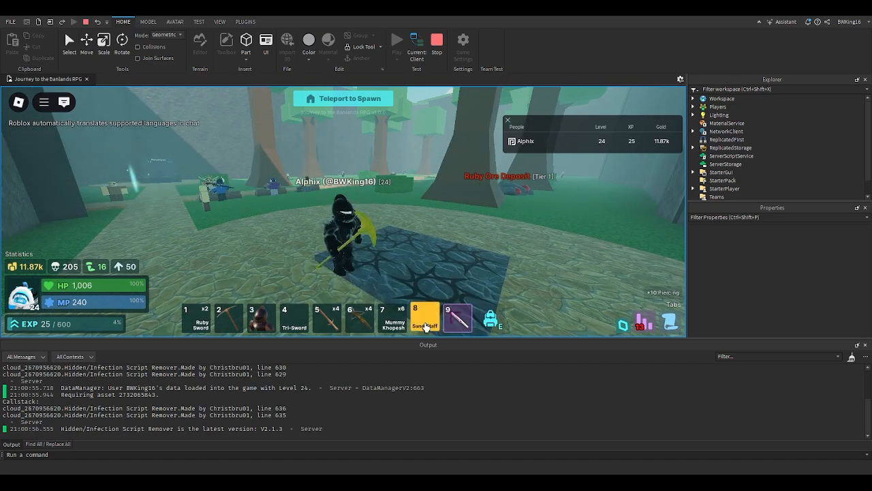
{"action": "key", "text": "a"}
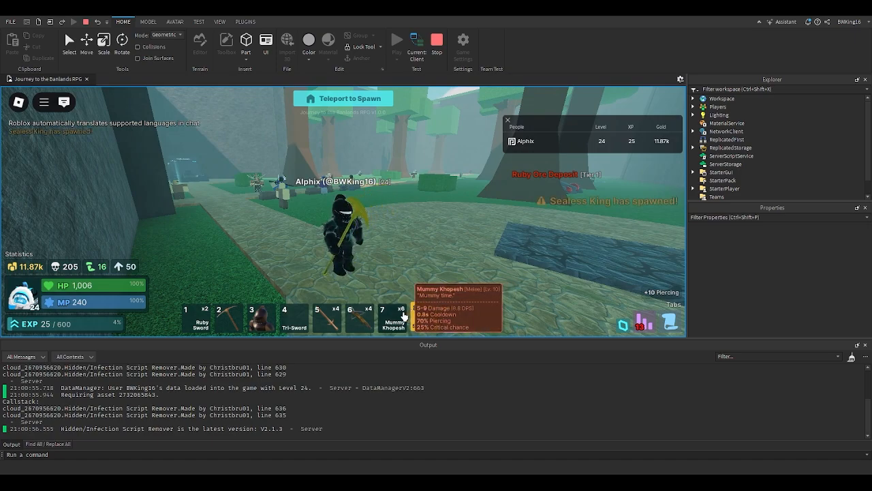
{"action": "left_click", "coordinate": [393, 315]}
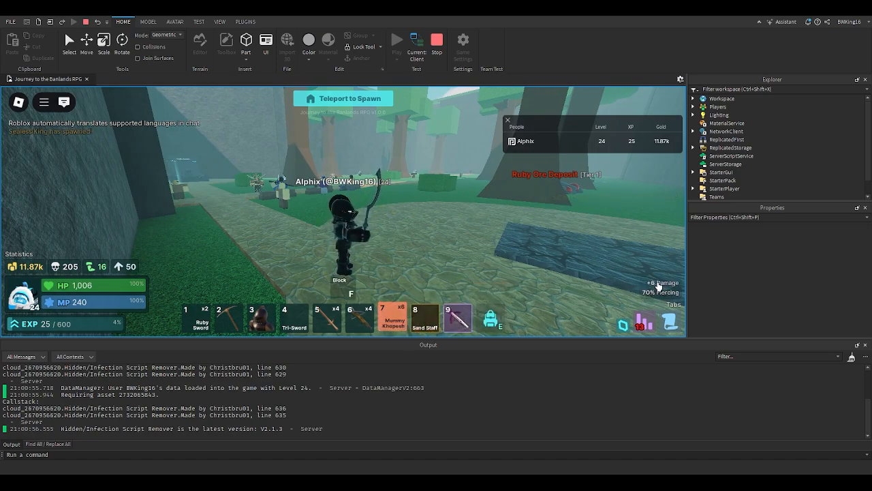
{"action": "mouse_move", "coordinate": [397, 310]}
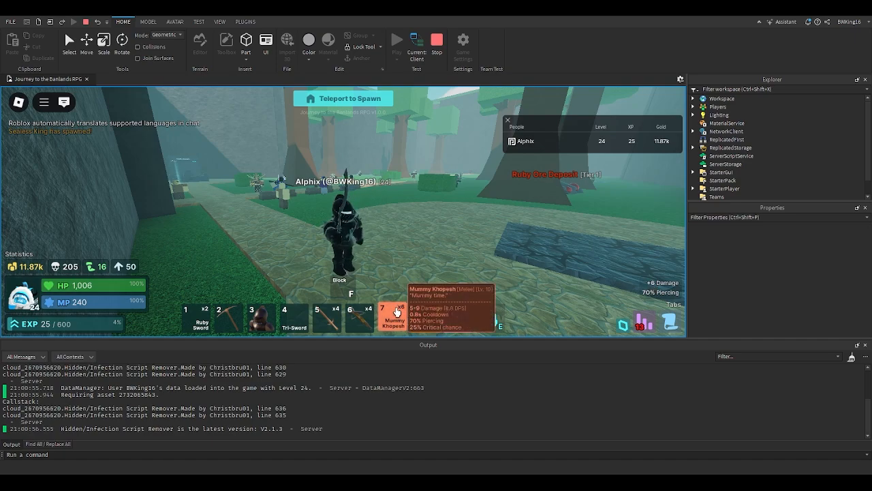
{"action": "mouse_move", "coordinate": [430, 320]}
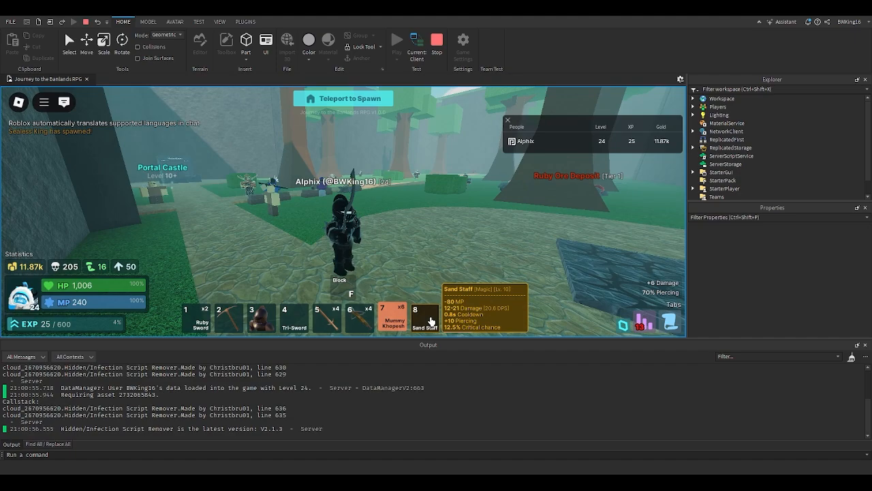
Equip the Darkheart sword from the inventory and inspect the stats of the sword and the Darkheart Armor.
{"action": "key", "text": "e"}
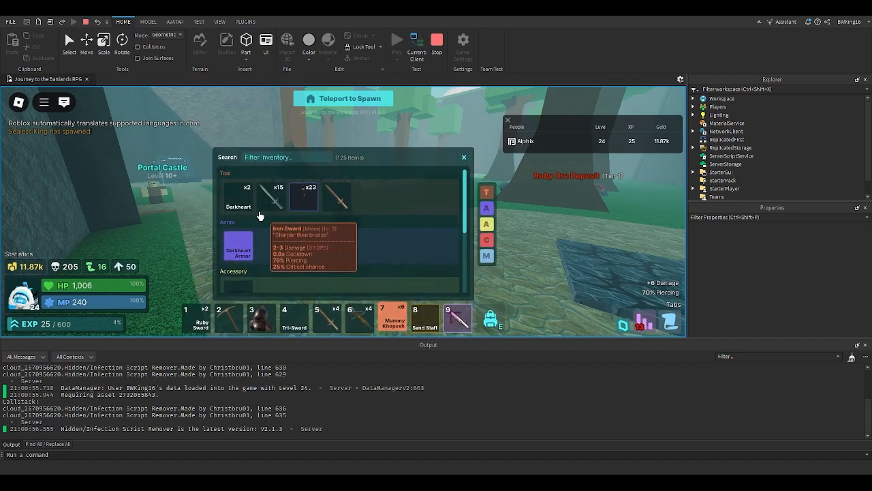
{"action": "key", "text": "e"}
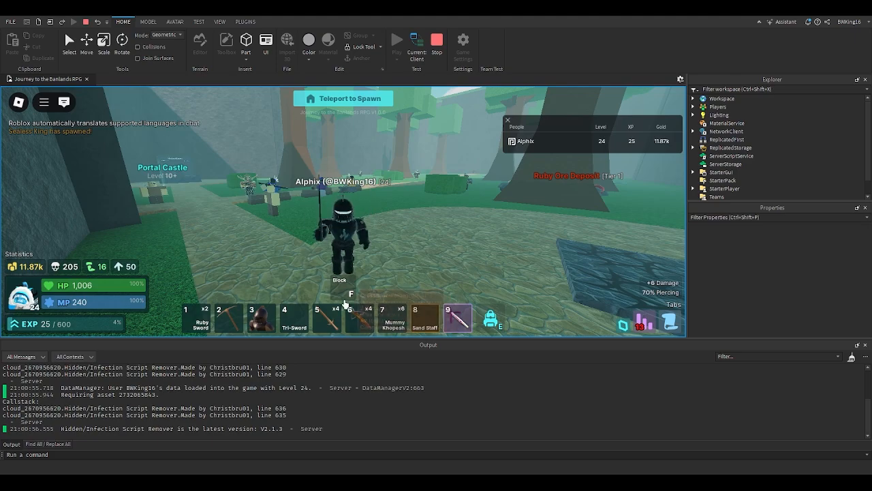
{"action": "key", "text": "e"}
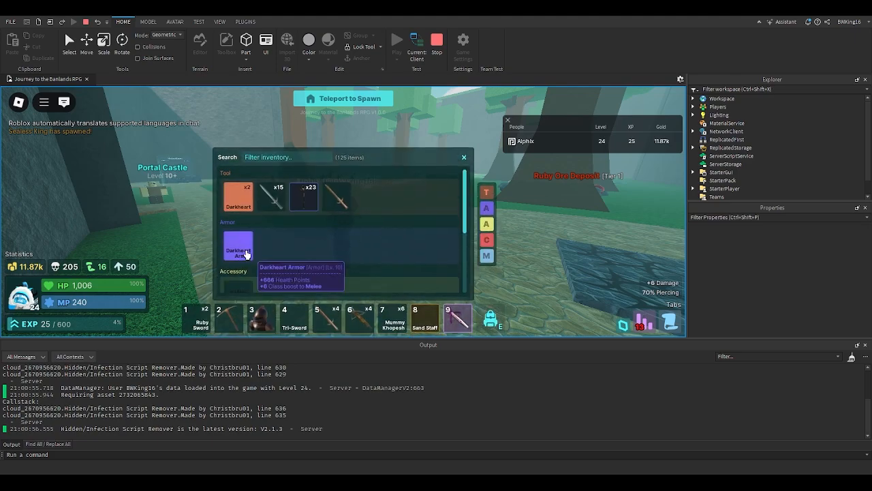
{"action": "key", "text": "e"}
{"action": "key", "text": "e"}
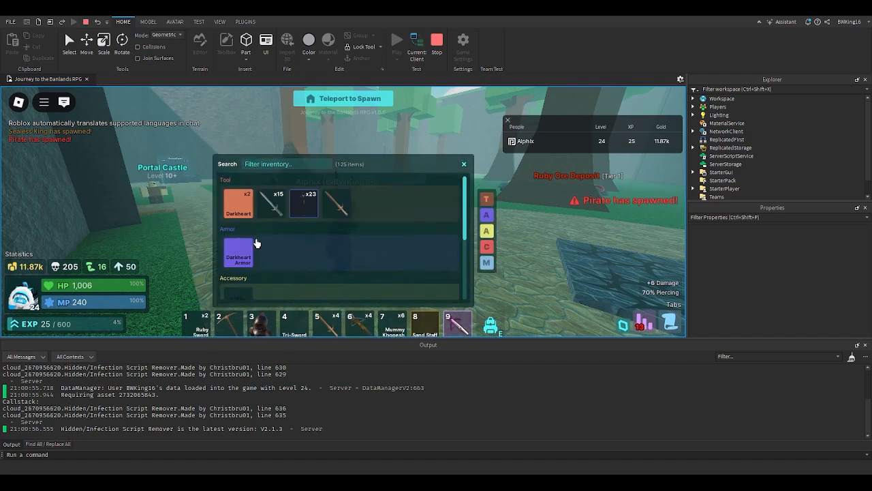
{"action": "key", "text": "e"}
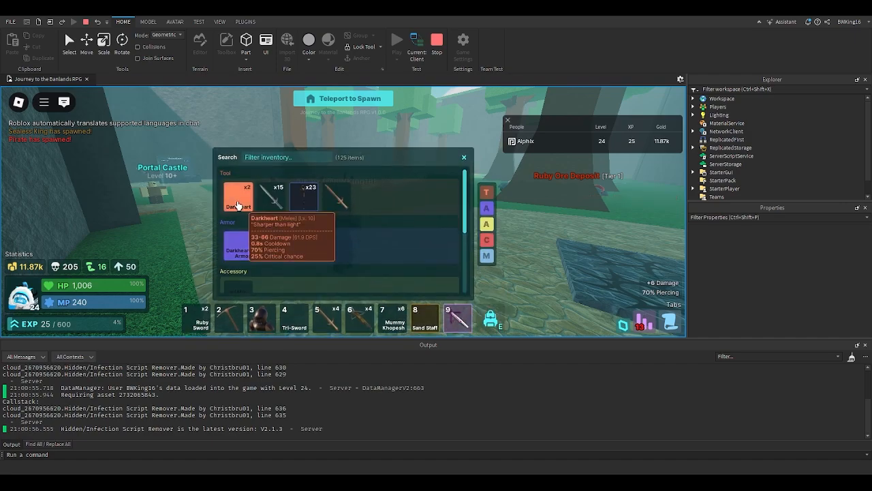
Walk the character toward the goblins with the Darkheart sword, viewing it in first and third person.
{"action": "right_click_drag", "start_coordinate": [379, 230], "coordinate": [379, 229]}
{"action": "key", "text": "w"}
{"action": "scroll", "coordinate": [367, 216], "scroll_direction": "up", "scroll_amount": 5}
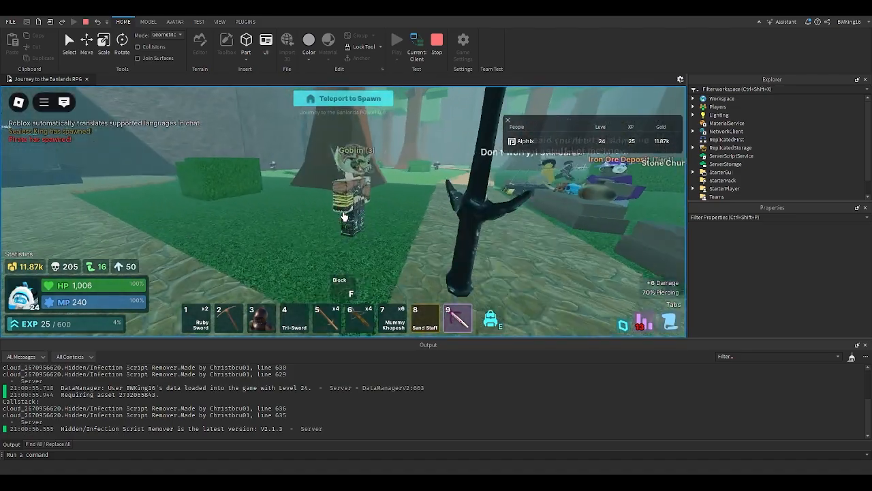
{"action": "scroll", "coordinate": [344, 216], "scroll_direction": "down", "scroll_amount": 4}
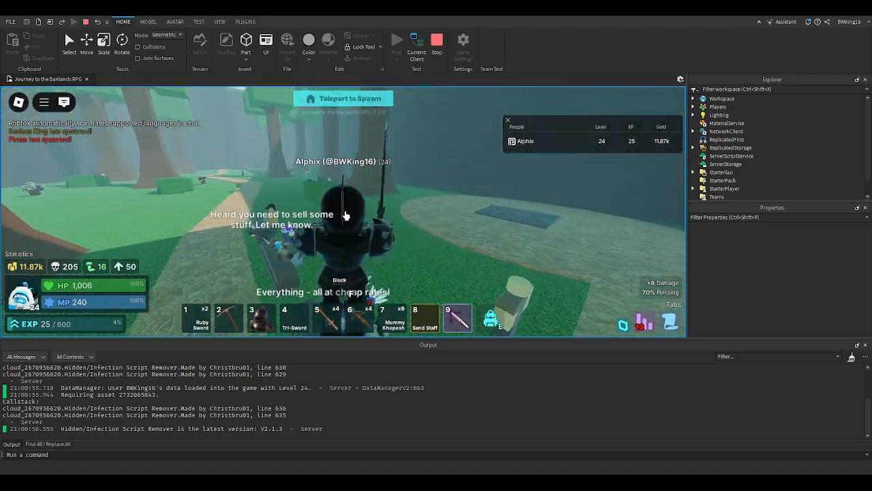
{"action": "right_click_drag", "start_coordinate": [345, 215], "coordinate": [345, 216]}
{"action": "scroll", "coordinate": [344, 216], "scroll_direction": "up", "scroll_amount": 4}
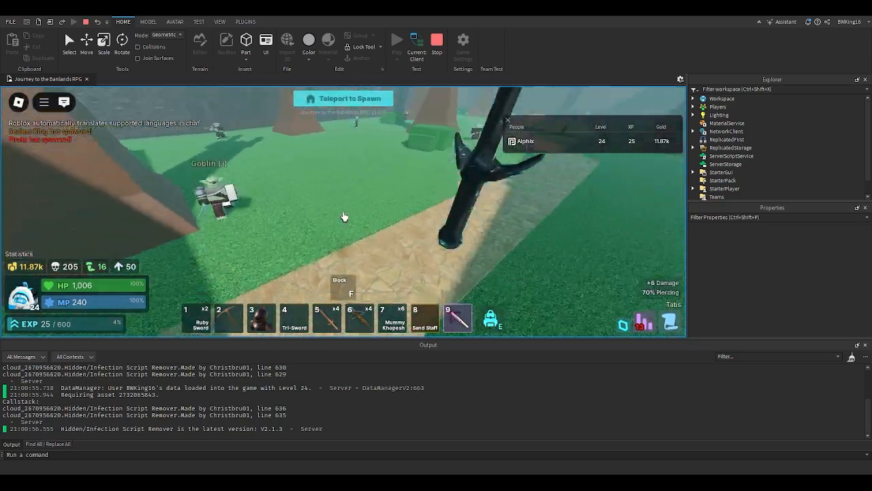
Defeat the Goblin with the Darkheart sword, walk the character on in third person, and stop the playtest.
{"action": "left_click", "coordinate": [344, 216]}
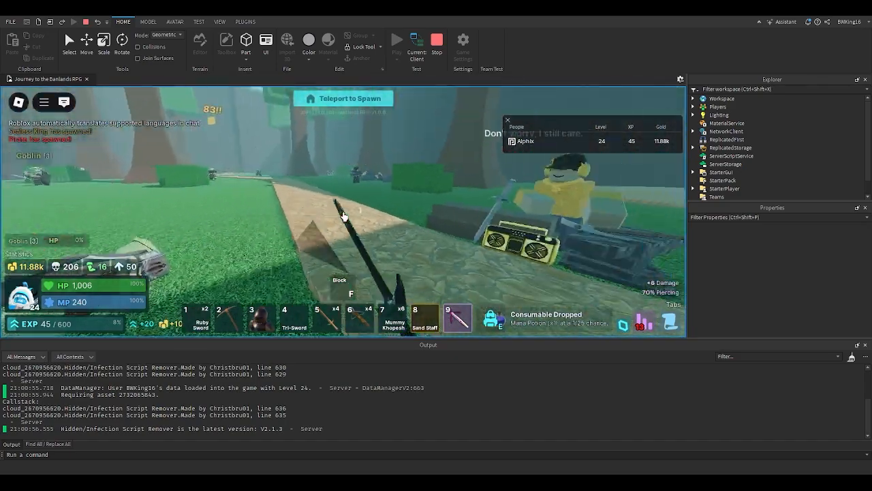
{"action": "scroll", "coordinate": [344, 216], "scroll_direction": "down", "scroll_amount": 4}
{"action": "key", "text": "w"}
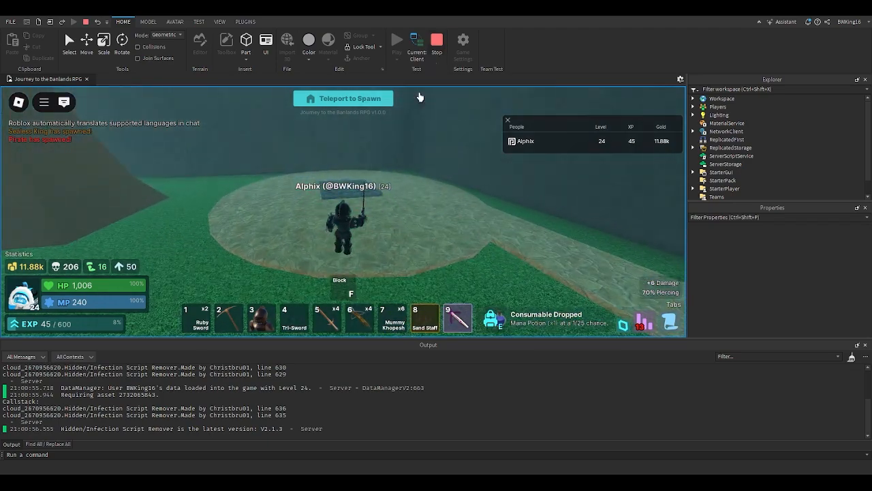
{"action": "left_click", "coordinate": [437, 41]}
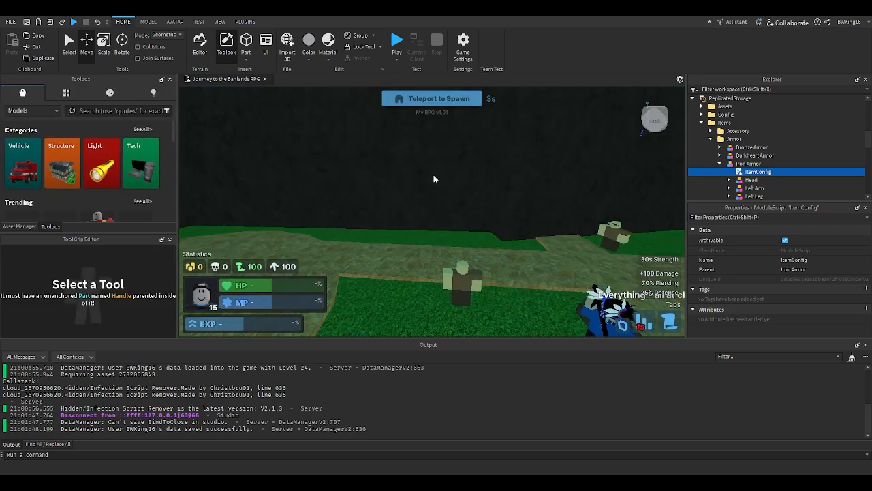
Collapse the Iron Armor model and the Armor folder, expand the Accessory items folder, and look over the goblin area.
{"action": "left_click", "coordinate": [720, 164]}
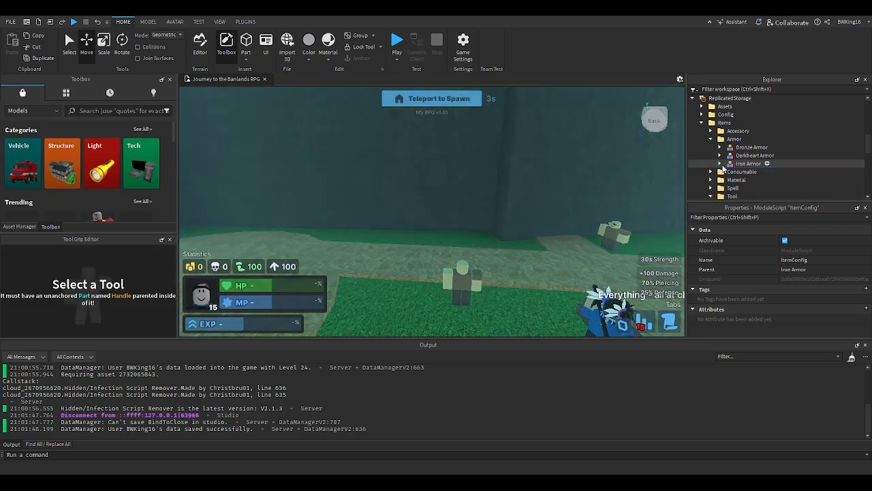
{"action": "left_click", "coordinate": [713, 146]}
{"action": "left_click", "coordinate": [711, 139]}
{"action": "left_click", "coordinate": [710, 172]}
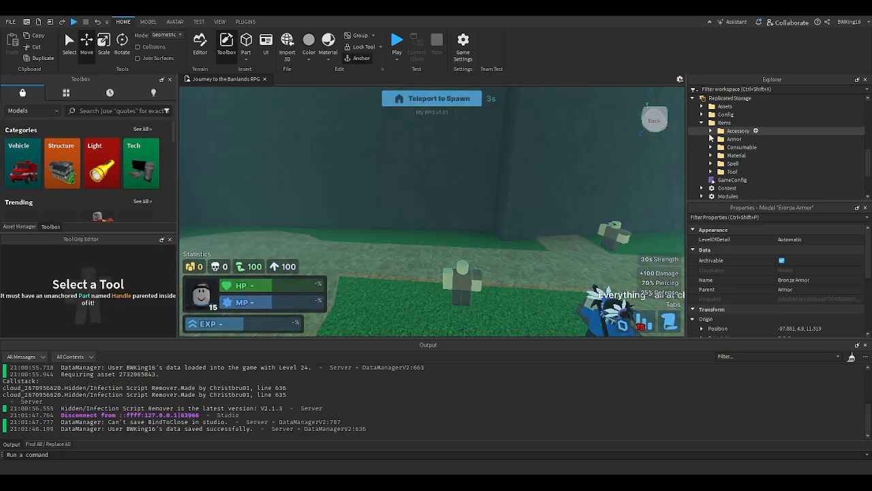
{"action": "left_click", "coordinate": [710, 131]}
{"action": "key", "text": "w"}
{"action": "right_click_drag", "start_coordinate": [532, 195], "coordinate": [503, 181]}
{"action": "scroll", "coordinate": [736, 154], "scroll_direction": "up", "scroll_amount": 4}
{"action": "scroll", "coordinate": [713, 175], "scroll_direction": "down", "scroll_amount": 2}
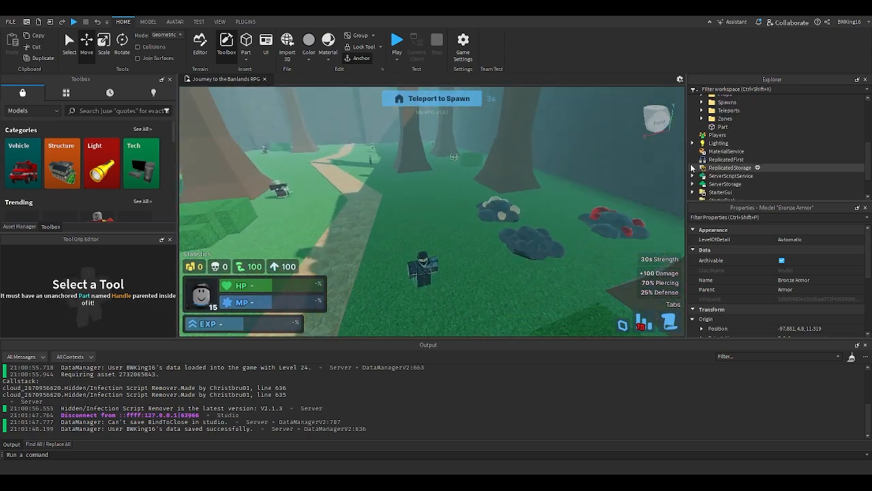
Open the GameConfig script in ReplicatedStorage and skim its class boost, multiplier and interface settings.
{"action": "scroll", "coordinate": [702, 171], "scroll_direction": "down", "scroll_amount": 1}
{"action": "double_click", "coordinate": [722, 176]}
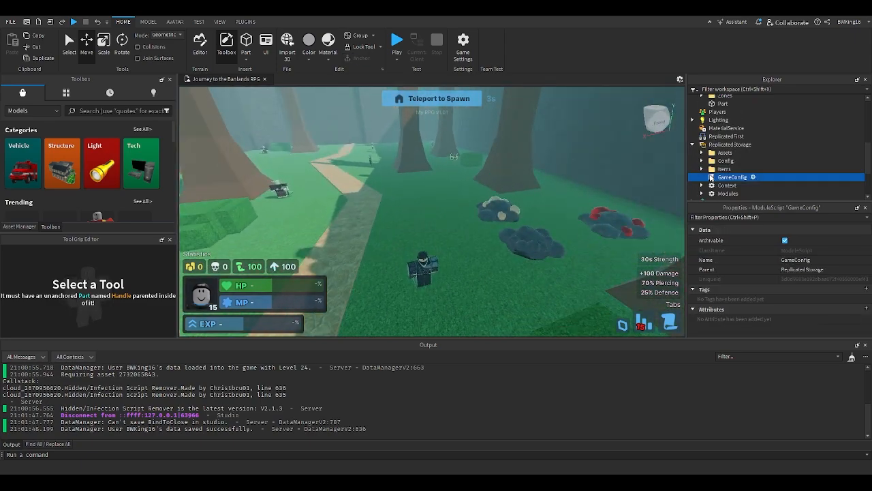
{"action": "scroll", "coordinate": [370, 213], "scroll_direction": "down", "scroll_amount": 10}
{"action": "scroll", "coordinate": [370, 213], "scroll_direction": "down", "scroll_amount": 14}
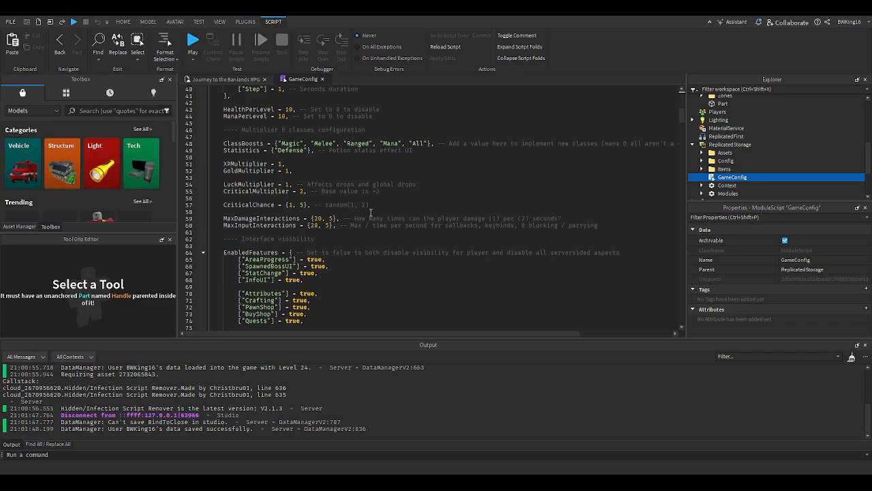
{"action": "scroll", "coordinate": [371, 208], "scroll_direction": "down", "scroll_amount": 5}
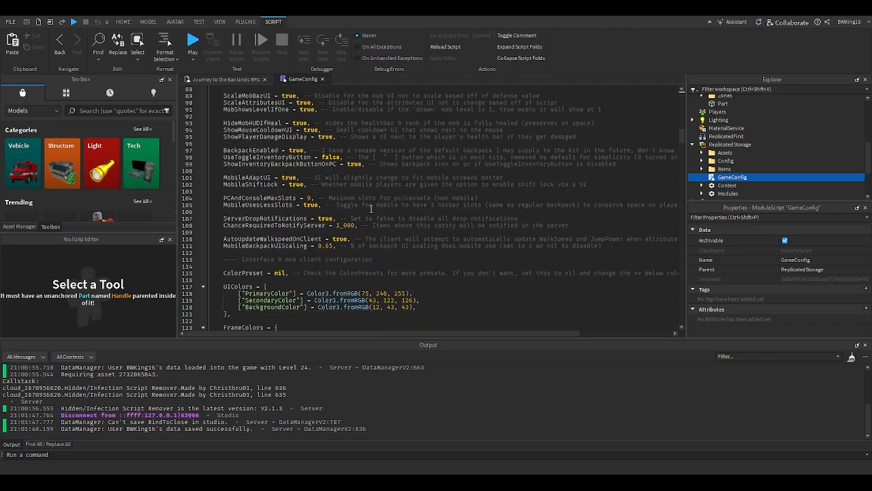
Search GameConfig for "access", highlight the EquippedAccessoryMax setting, and close the script.
{"action": "left_click", "coordinate": [371, 209]}
{"action": "key", "text": "ctrl+f"}
{"action": "type", "text": "access"}
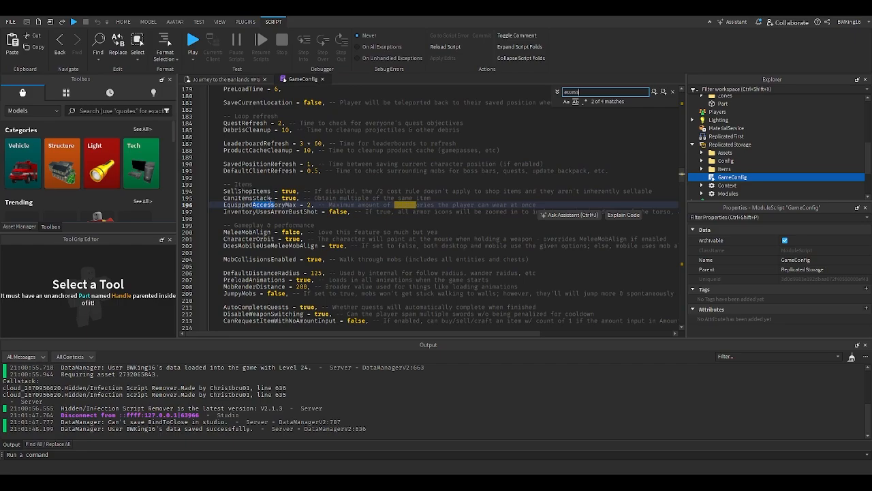
{"action": "left_click", "coordinate": [268, 204]}
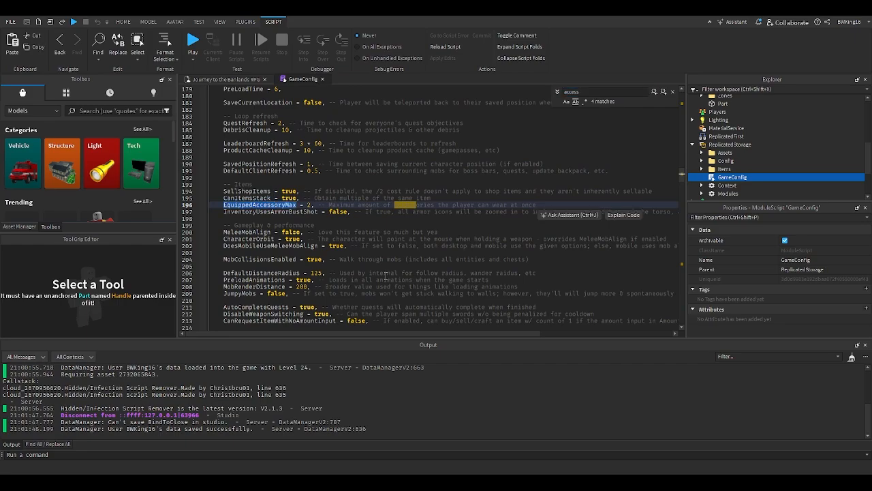
{"action": "left_click", "coordinate": [406, 190]}
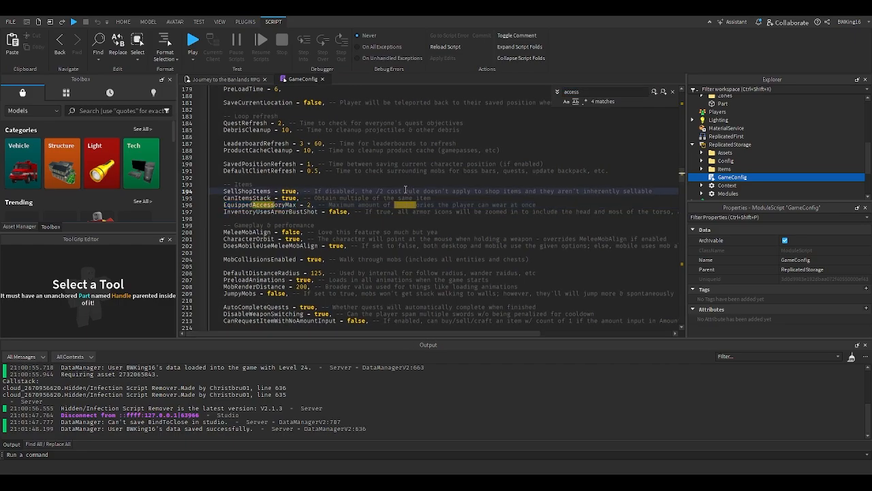
{"action": "left_click", "coordinate": [321, 79]}
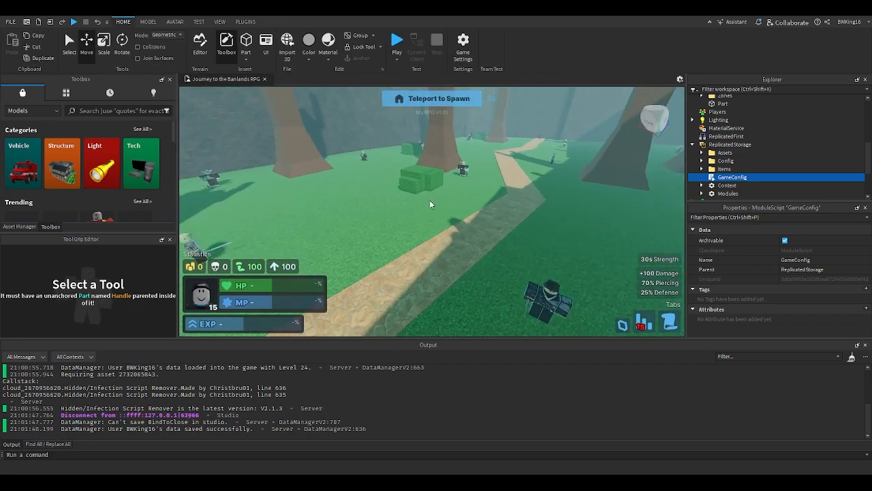
Reopen GameConfig and search it for "maxa" and for "accessori" to locate the accessory limit setting.
{"action": "double_click", "coordinate": [733, 178]}
{"action": "left_click", "coordinate": [297, 227]}
{"action": "scroll", "coordinate": [296, 213], "scroll_direction": "down", "scroll_amount": 4}
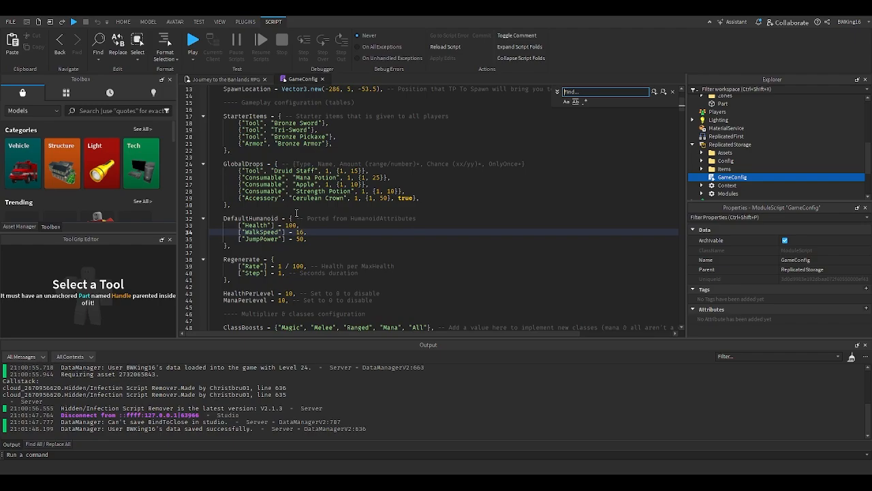
{"action": "type", "text": "maxa"}
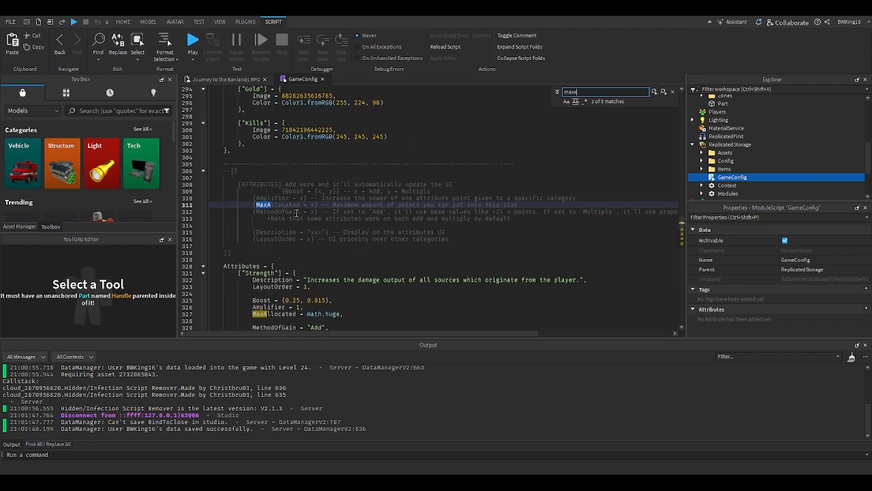
{"action": "key", "text": "BackSpace"}
{"action": "key", "text": "BackSpace"}
{"action": "key", "text": "BackSpace"}
{"action": "key", "text": "BackSpace"}
{"action": "type", "text": "acc"}
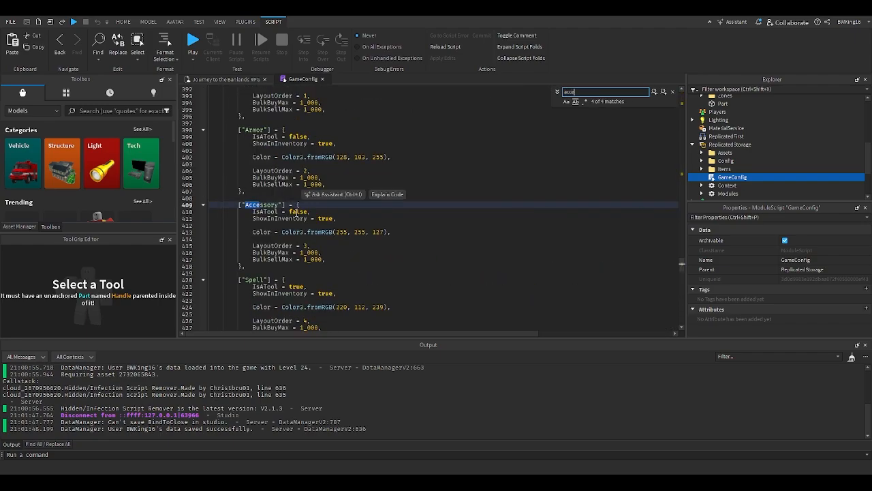
{"action": "type", "text": "essori"}
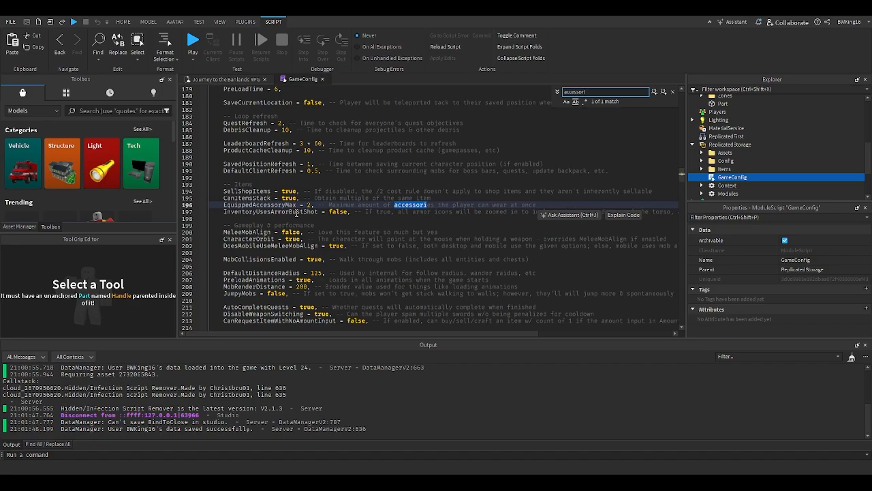
Highlight EquippedAccessoryMax, read the comments around it in full, and close GameConfig.
{"action": "double_click", "coordinate": [277, 204]}
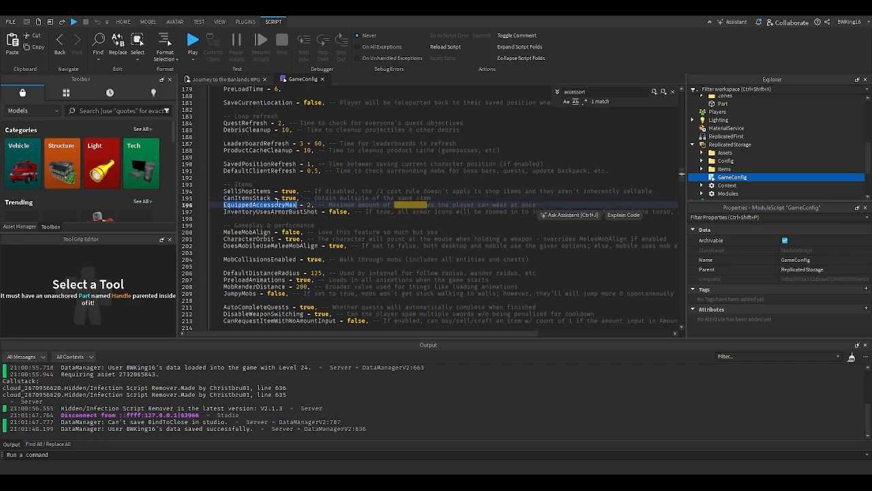
{"action": "left_click_drag", "start_coordinate": [361, 334], "coordinate": [396, 333]}
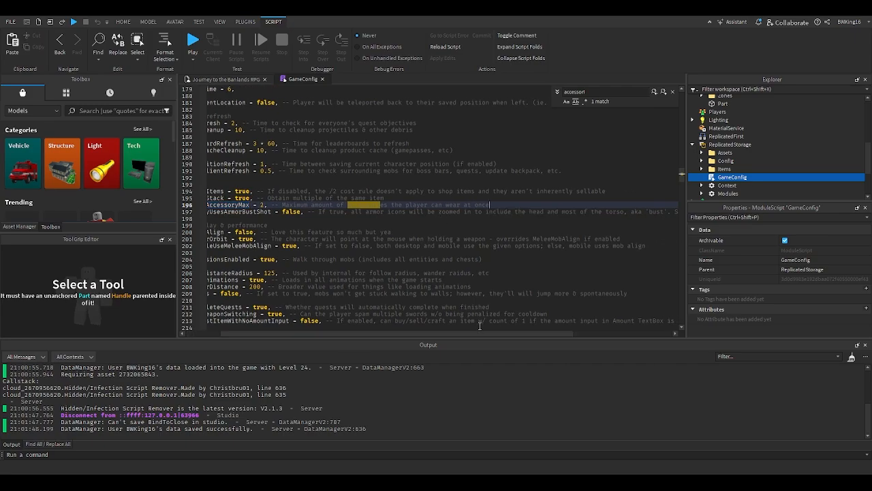
{"action": "left_click_drag", "start_coordinate": [462, 334], "coordinate": [428, 333]}
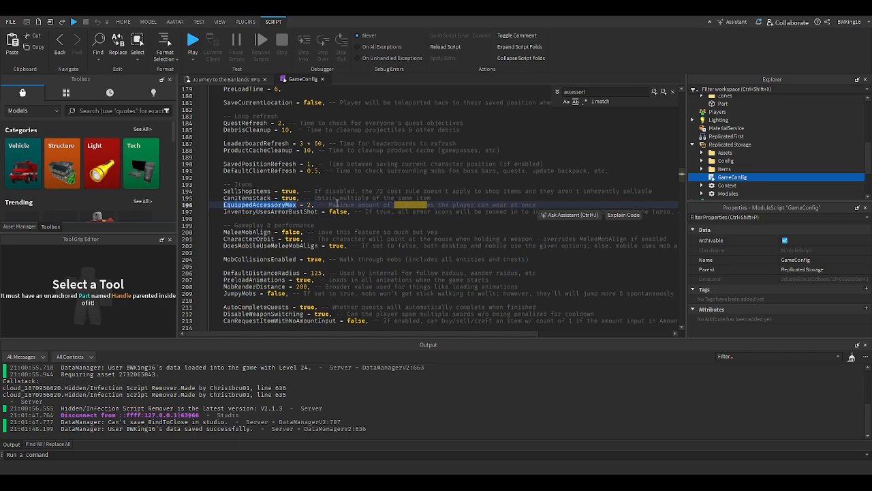
{"action": "left_click", "coordinate": [322, 79]}
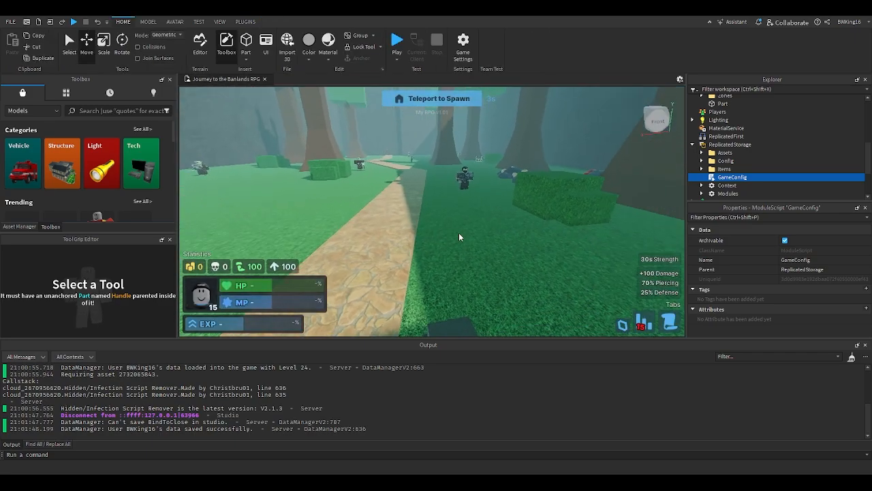
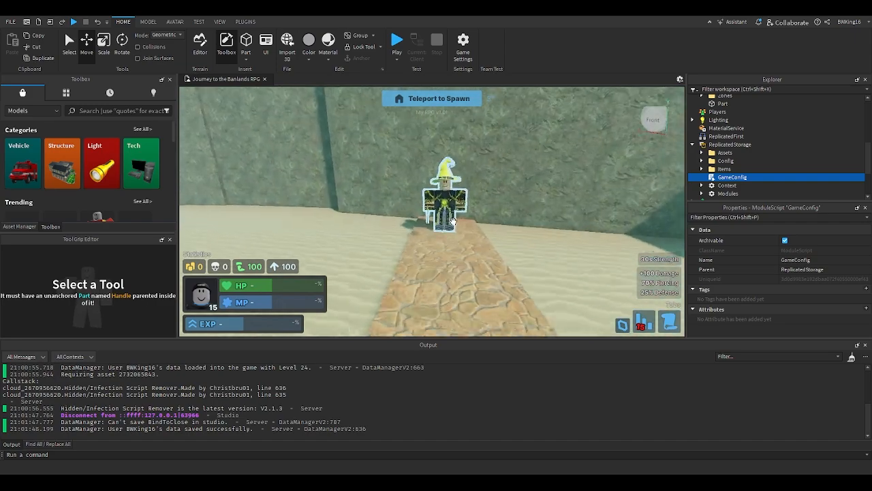
Select the Sand Sage mob on the desert path and view it up close.
{"action": "left_click", "coordinate": [455, 222]}
{"action": "right_click_drag", "start_coordinate": [457, 218], "coordinate": [456, 220]}
{"action": "scroll", "coordinate": [735, 151], "scroll_direction": "down", "scroll_amount": 10}
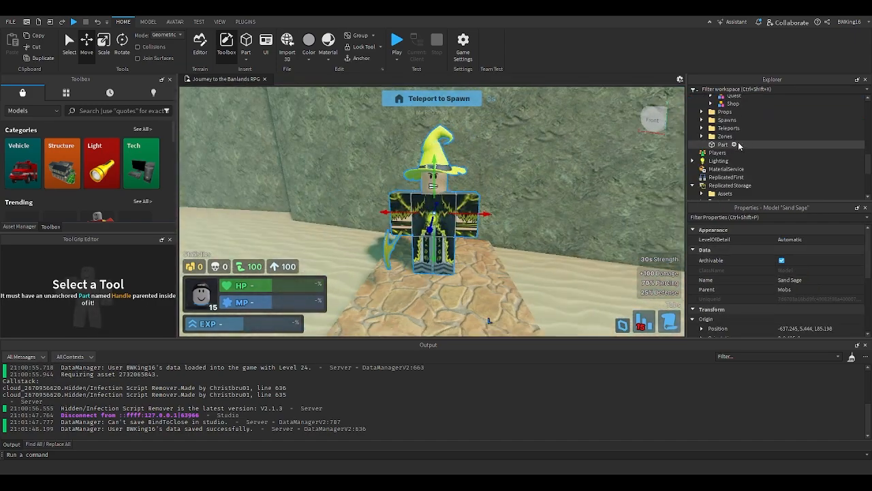
Look through the Lighting, ReplicatedStorage and ServerStorage containers, including the Entities folder in ServerStorage's Assets.
{"action": "scroll", "coordinate": [701, 132], "scroll_direction": "up", "scroll_amount": 1}
{"action": "left_click", "coordinate": [693, 139]}
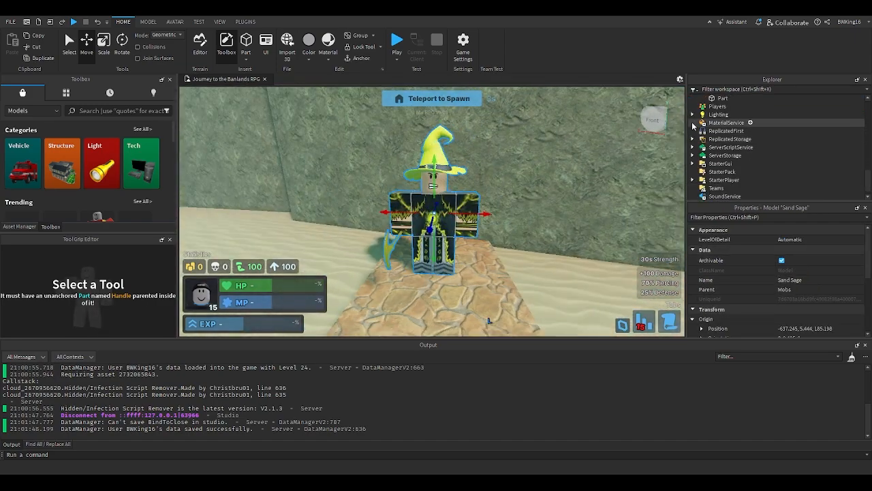
{"action": "left_click", "coordinate": [693, 116]}
{"action": "left_click", "coordinate": [693, 116]}
{"action": "left_click", "coordinate": [693, 139]}
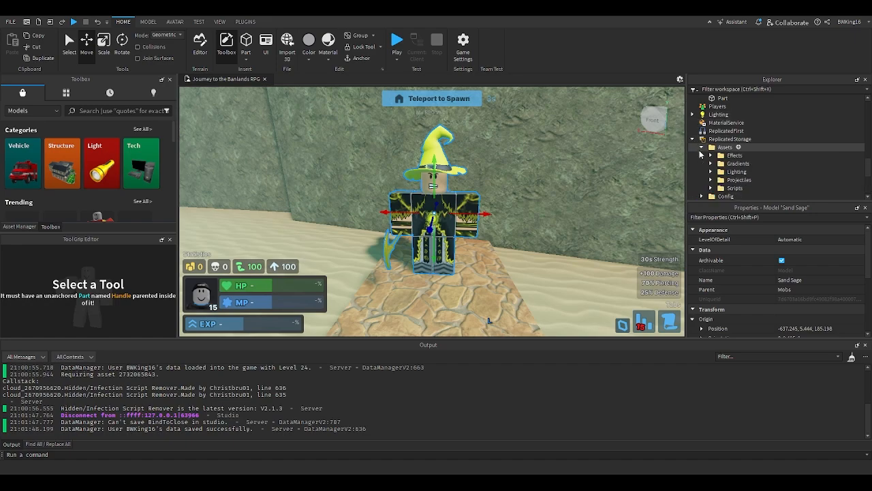
{"action": "left_click", "coordinate": [693, 140]}
{"action": "left_click", "coordinate": [693, 155]}
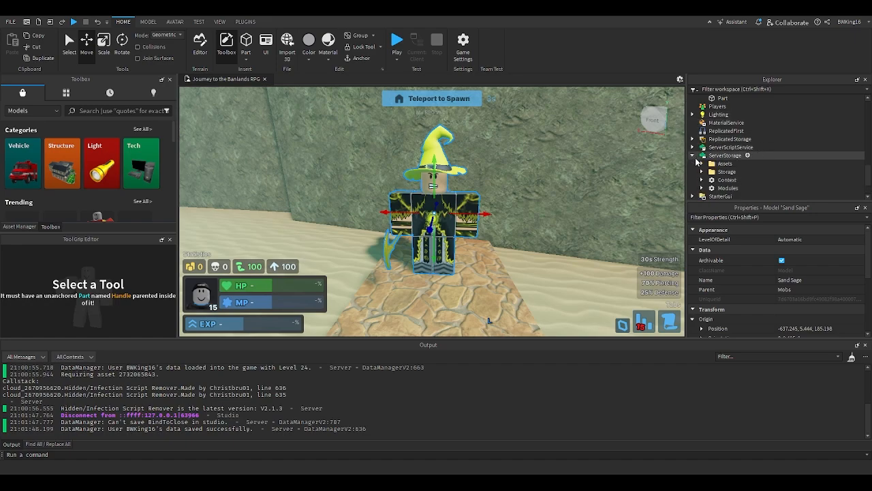
{"action": "left_click", "coordinate": [701, 163]}
{"action": "scroll", "coordinate": [709, 157], "scroll_direction": "down", "scroll_amount": 1}
{"action": "left_click", "coordinate": [710, 149]}
{"action": "left_click", "coordinate": [710, 149]}
{"action": "left_click", "coordinate": [702, 140]}
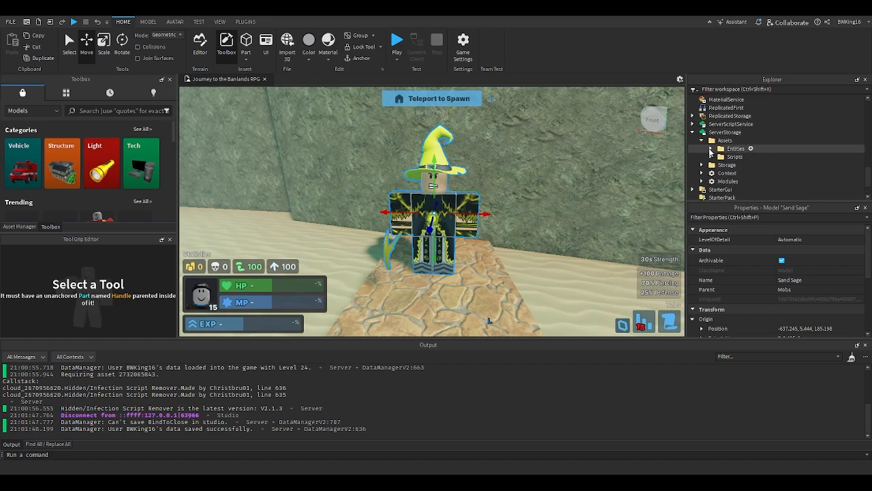
Copy The Prince's Crown model from the Accessory folder in ReplicatedStorage's Items.
{"action": "left_click", "coordinate": [693, 132]}
{"action": "scroll", "coordinate": [692, 133], "scroll_direction": "up", "scroll_amount": 2}
{"action": "left_click", "coordinate": [692, 131]}
{"action": "left_click", "coordinate": [702, 155]}
{"action": "scroll", "coordinate": [705, 155], "scroll_direction": "down", "scroll_amount": 1}
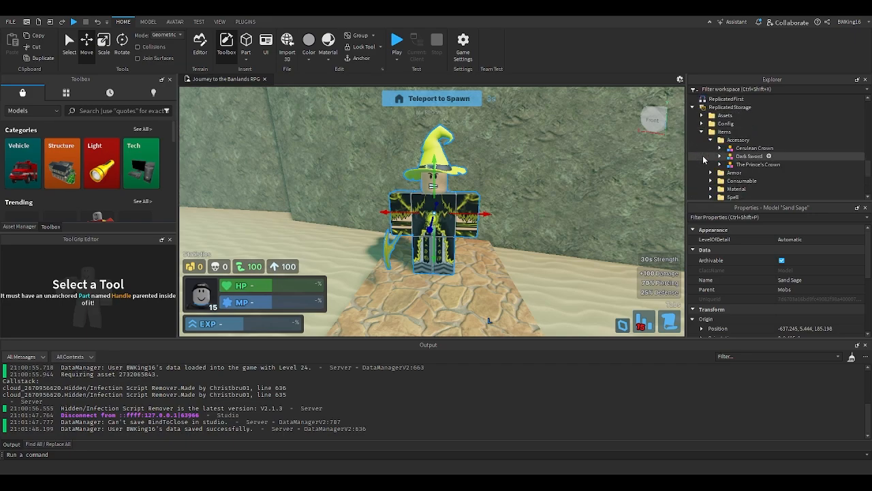
{"action": "left_click", "coordinate": [711, 140]}
{"action": "left_click", "coordinate": [735, 149]}
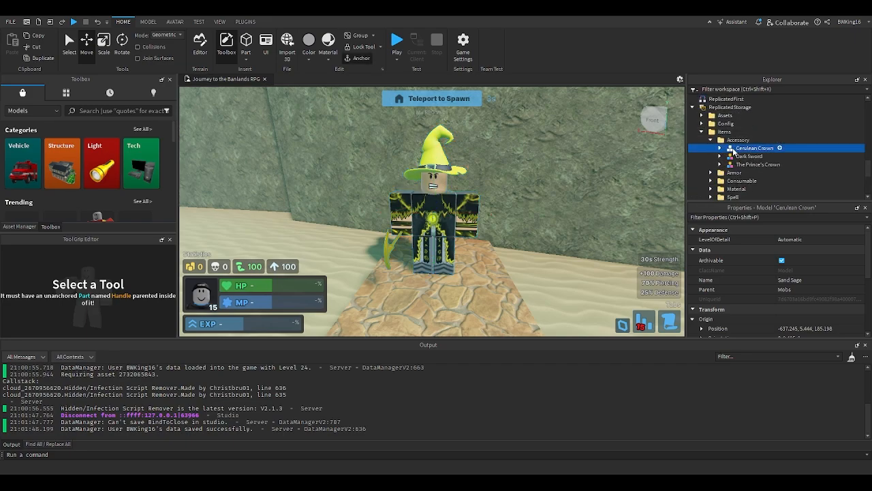
{"action": "left_click", "coordinate": [728, 164]}
{"action": "left_click", "coordinate": [735, 150]}
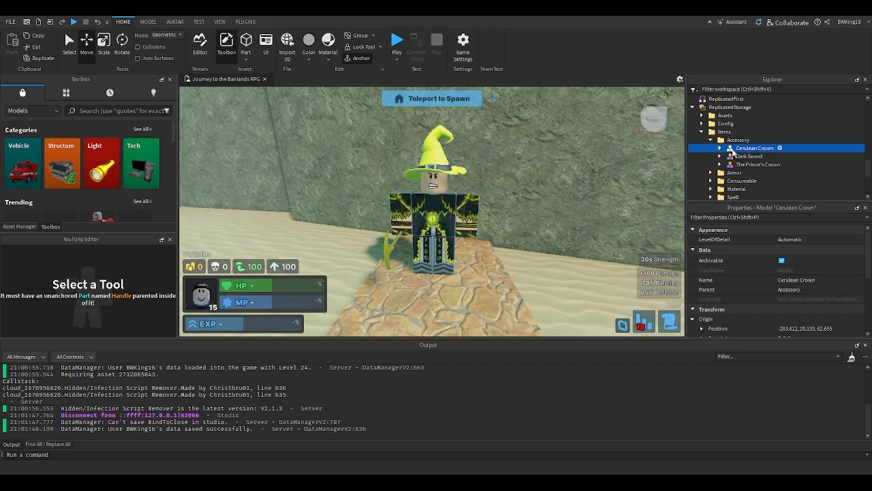
{"action": "left_click", "coordinate": [729, 166]}
{"action": "key", "text": "ctrl+c"}
Paste The Prince's Crown into the Workspace and move it down beside the Sand Sage, to about -628, 4, 184.
{"action": "left_click", "coordinate": [557, 235]}
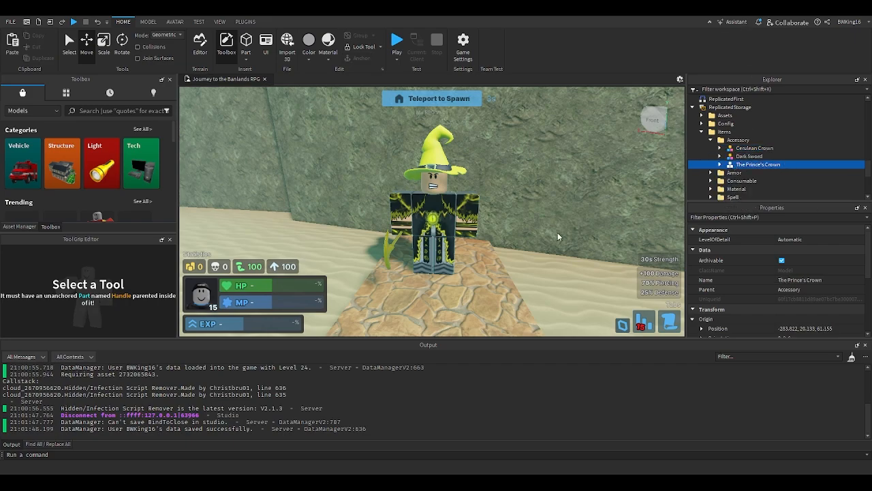
{"action": "key", "text": "ctrl+v"}
{"action": "key", "text": "f"}
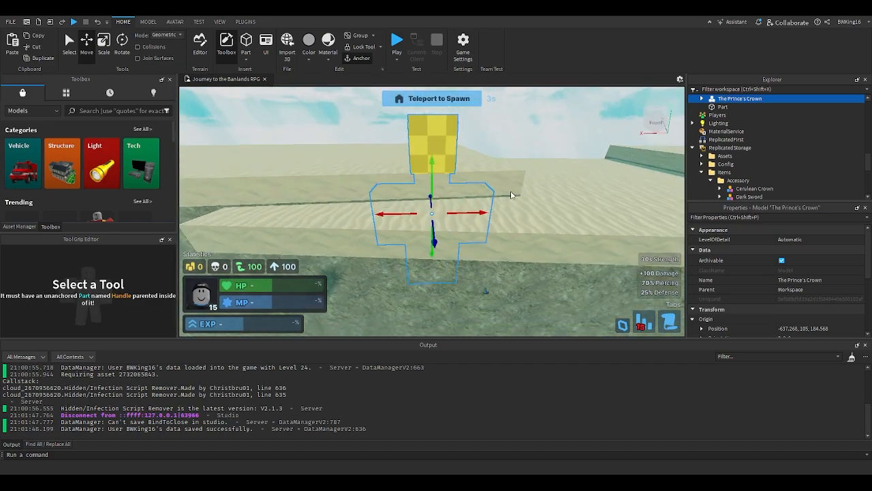
{"action": "right_click_drag", "start_coordinate": [498, 178], "coordinate": [497, 179]}
{"action": "scroll", "coordinate": [497, 178], "scroll_direction": "down", "scroll_amount": 3}
{"action": "left_click", "coordinate": [498, 178]}
{"action": "left_click_drag", "start_coordinate": [438, 181], "coordinate": [463, 241]}
{"action": "scroll", "coordinate": [428, 246], "scroll_direction": "up", "scroll_amount": 3}
{"action": "key", "text": "f"}
{"action": "right_click_drag", "start_coordinate": [479, 282], "coordinate": [467, 245]}
{"action": "left_click", "coordinate": [497, 247]}
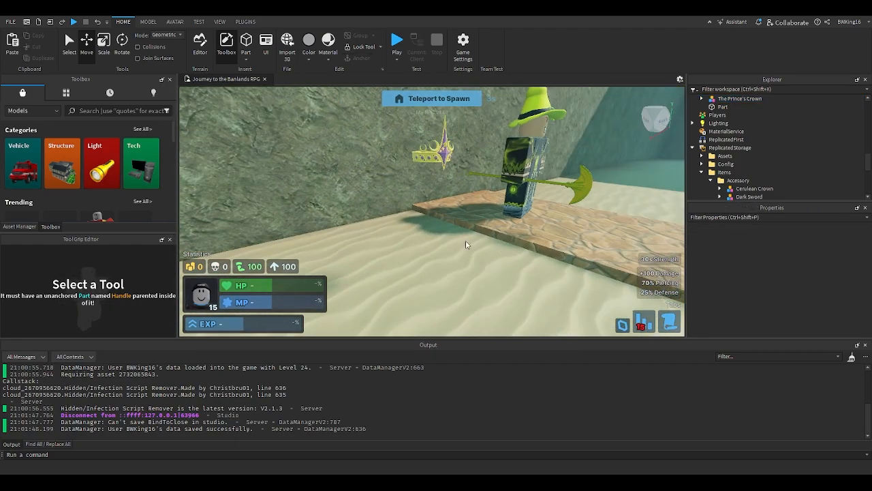
Focus on the pasted Prince's Crown and expand its model and Head group to examine the parts inside.
{"action": "left_click", "coordinate": [422, 266]}
{"action": "key", "text": "f"}
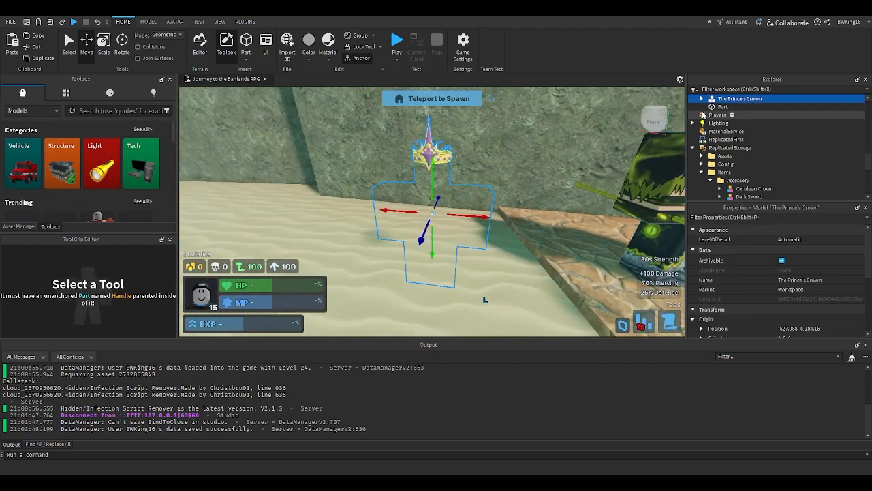
{"action": "left_click", "coordinate": [702, 99]}
{"action": "left_click", "coordinate": [711, 115]}
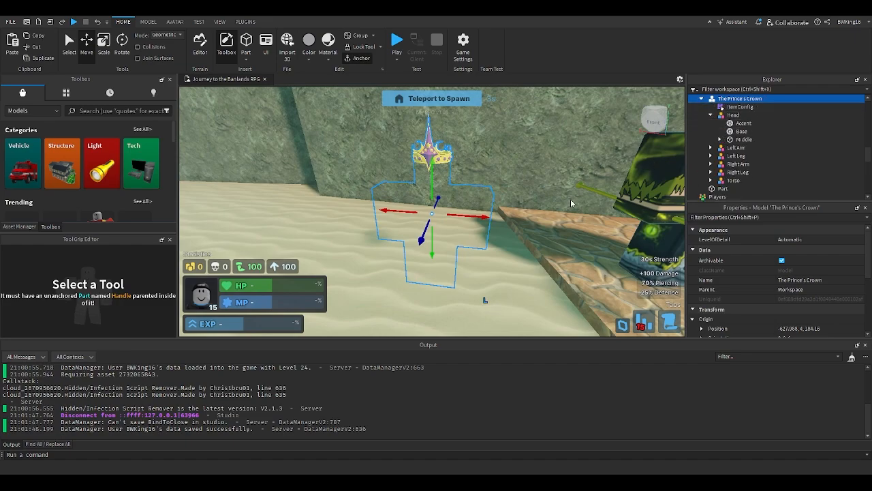
Inspect the body-part groups of The Prince's Crown, collapsing the Head group and checking what Left Arm contains.
{"action": "left_click", "coordinate": [534, 191]}
{"action": "right_click_drag", "start_coordinate": [523, 186], "coordinate": [497, 191]}
{"action": "left_click", "coordinate": [495, 189]}
{"action": "left_click", "coordinate": [711, 114]}
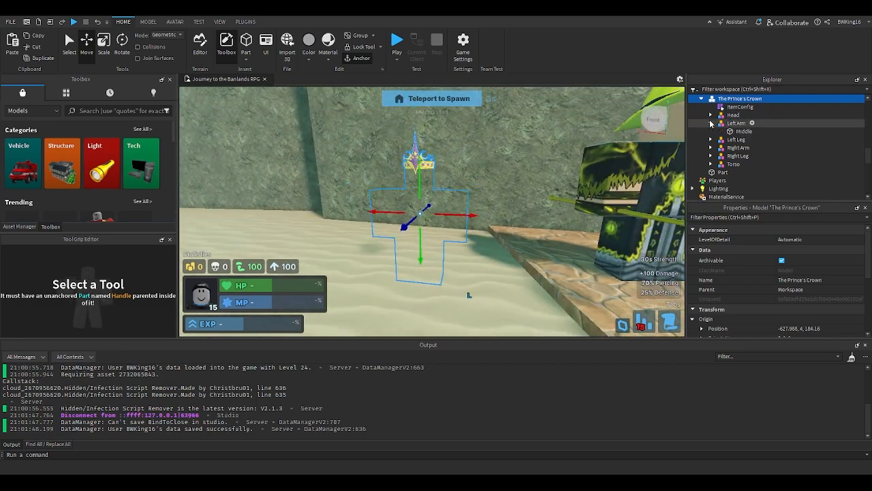
{"action": "left_click", "coordinate": [711, 123]}
Open The Prince's Crown's ItemConfig script, review the AccessoryTypesVisible settings, and close the script.
{"action": "double_click", "coordinate": [740, 106]}
{"action": "scroll", "coordinate": [290, 203], "scroll_direction": "down", "scroll_amount": 2}
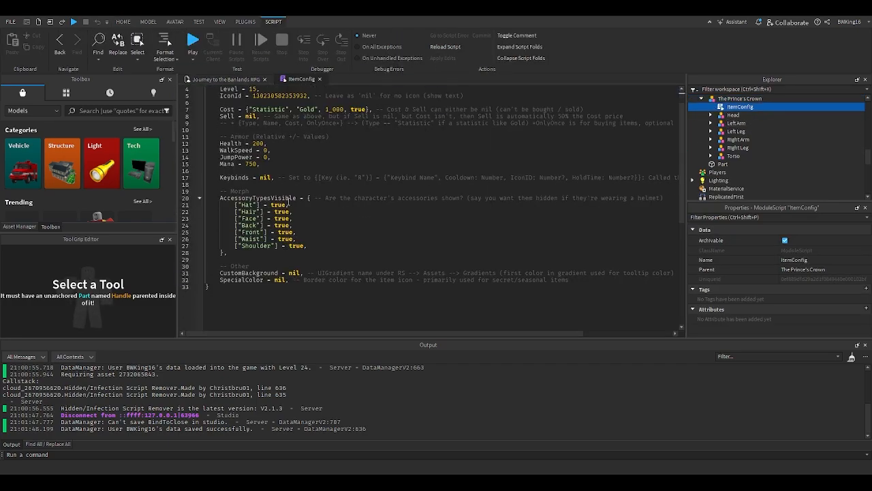
{"action": "left_click", "coordinate": [227, 252]}
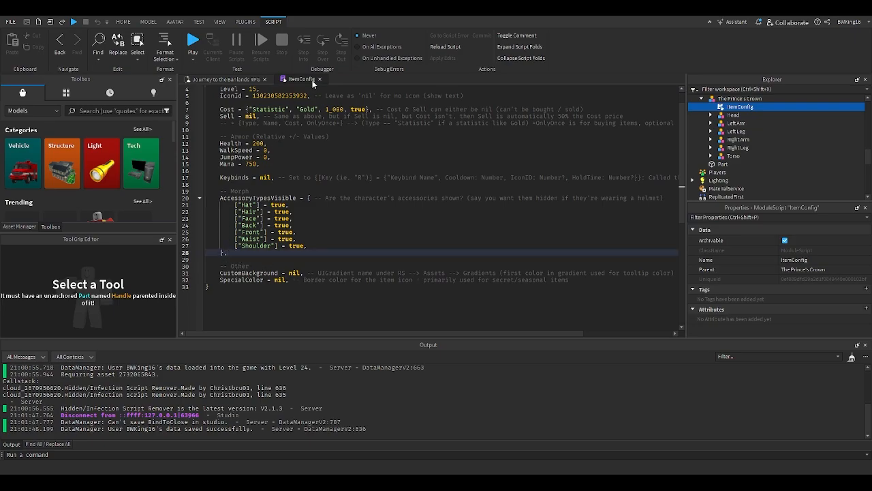
{"action": "left_click", "coordinate": [319, 79]}
Delete the Accent and Base mesh parts from the Head group of The Prince's Crown.
{"action": "left_click", "coordinate": [430, 185]}
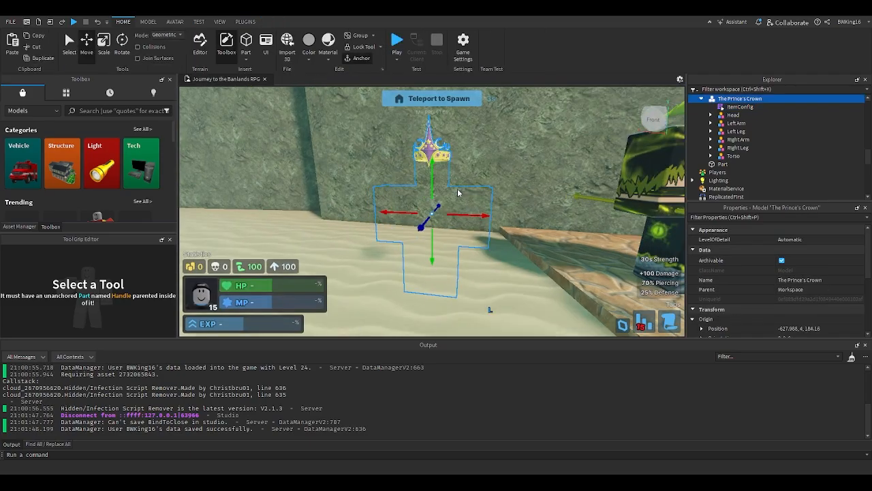
{"action": "right_click_drag", "start_coordinate": [458, 193], "coordinate": [458, 193]}
{"action": "scroll", "coordinate": [719, 140], "scroll_direction": "up", "scroll_amount": 1}
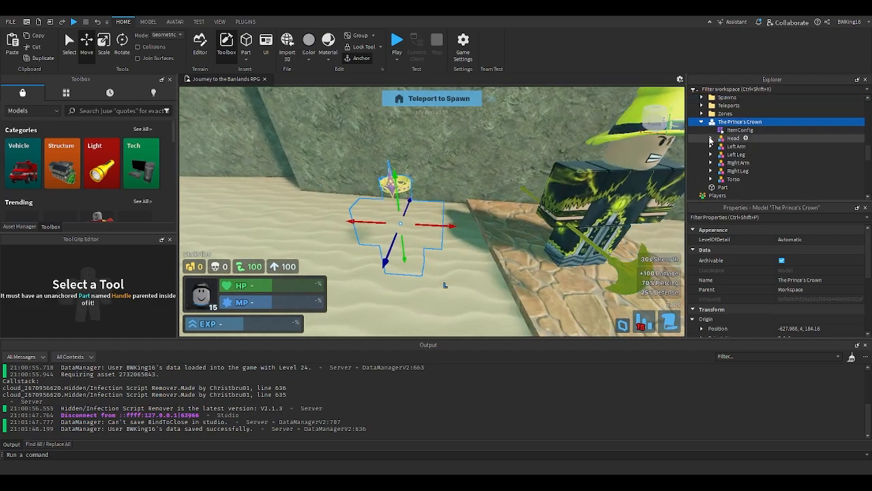
{"action": "left_click", "coordinate": [711, 138]}
{"action": "left_click", "coordinate": [772, 156]}
{"action": "left_click", "coordinate": [771, 149], "text": "ctrl"}
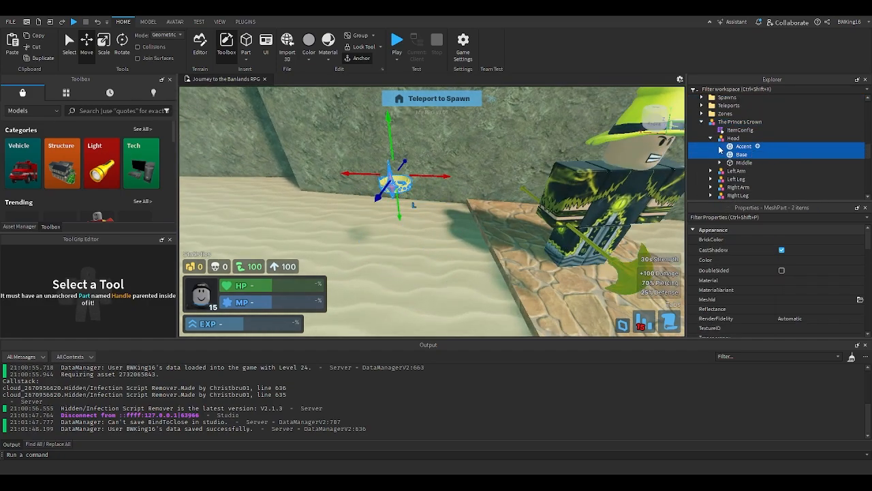
Copy the Handle hat part from the Sand Sage's Head and paste it into the Workspace.
{"action": "left_click", "coordinate": [666, 163]}
{"action": "scroll", "coordinate": [713, 152], "scroll_direction": "up", "scroll_amount": 2}
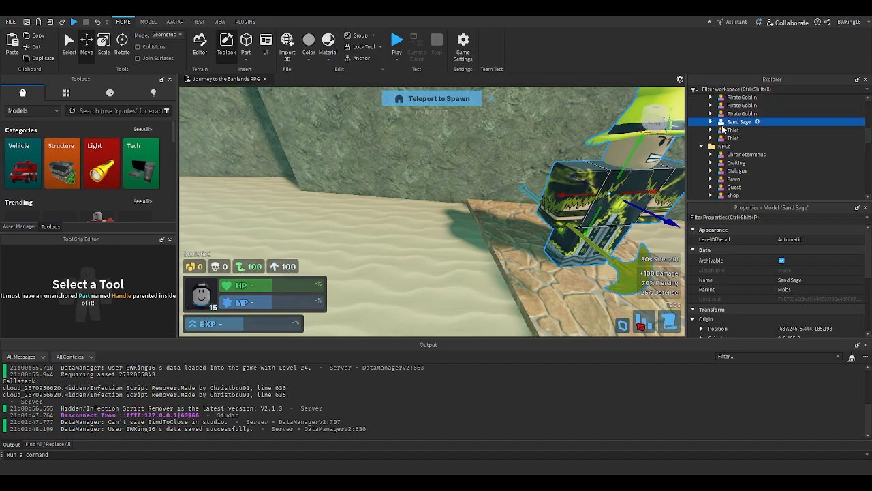
{"action": "left_click", "coordinate": [711, 145]}
{"action": "scroll", "coordinate": [730, 170], "scroll_direction": "down", "scroll_amount": 1}
{"action": "left_click", "coordinate": [719, 170]}
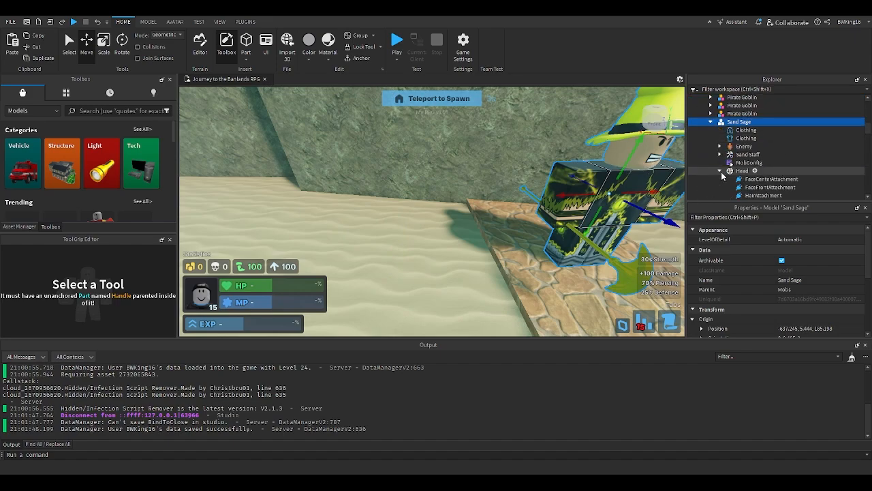
{"action": "scroll", "coordinate": [726, 175], "scroll_direction": "down", "scroll_amount": 2}
{"action": "left_click", "coordinate": [744, 190]}
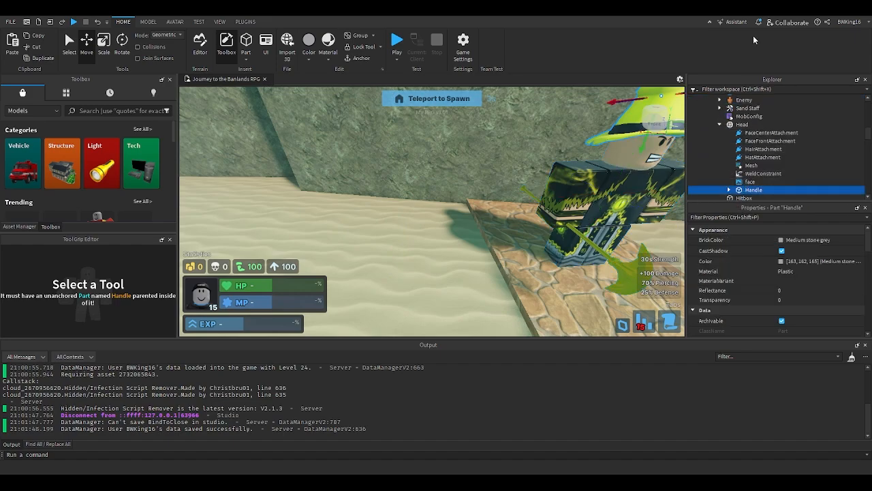
{"action": "left_click", "coordinate": [475, 252]}
{"action": "key", "text": "ctrl+v"}
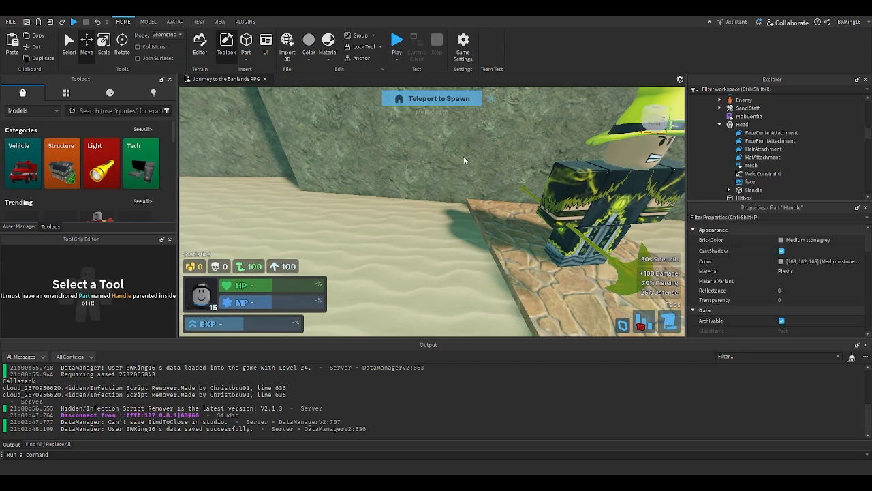
Focus on the pasted hat and move it down onto the sand near the Sand Sage.
{"action": "scroll", "coordinate": [448, 195], "scroll_direction": "down", "scroll_amount": 3}
{"action": "key", "text": "f"}
{"action": "scroll", "coordinate": [449, 196], "scroll_direction": "down", "scroll_amount": 4}
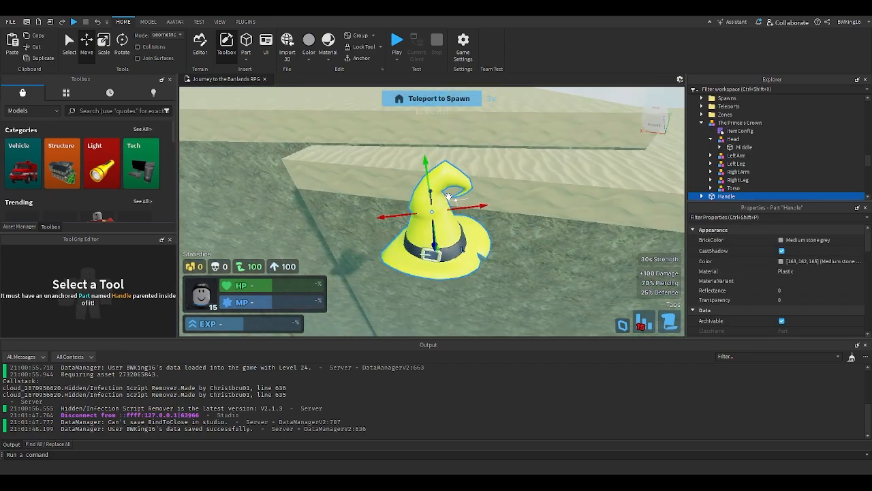
{"action": "left_click_drag", "start_coordinate": [448, 196], "coordinate": [415, 205]}
{"action": "scroll", "coordinate": [443, 255], "scroll_direction": "down", "scroll_amount": 5}
{"action": "scroll", "coordinate": [440, 245], "scroll_direction": "up", "scroll_amount": 4}
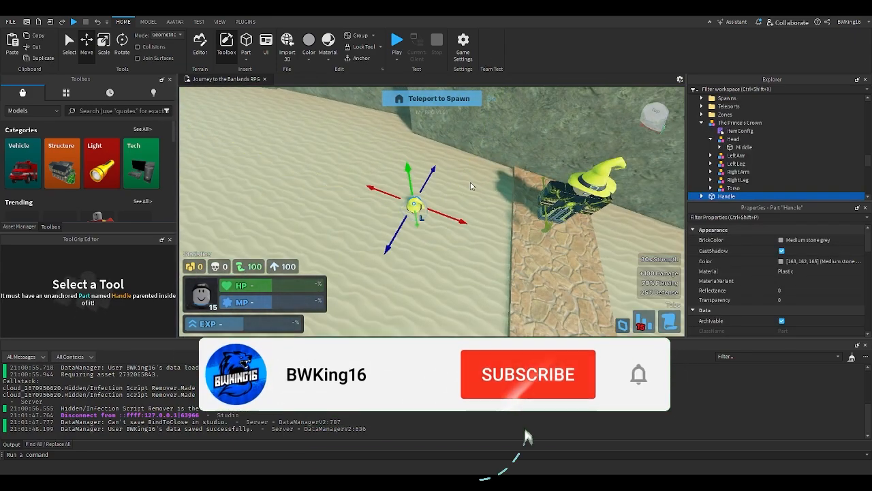
{"action": "scroll", "coordinate": [726, 171], "scroll_direction": "up", "scroll_amount": 2}
Make the Middle part in The Prince's Crown's Head group visible by setting its Transparency to 0.
{"action": "left_click", "coordinate": [741, 170]}
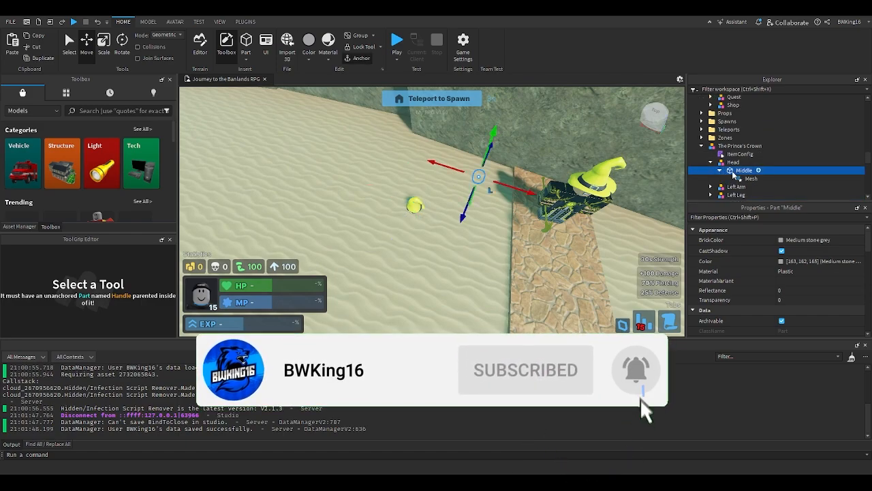
{"action": "left_click", "coordinate": [785, 298]}
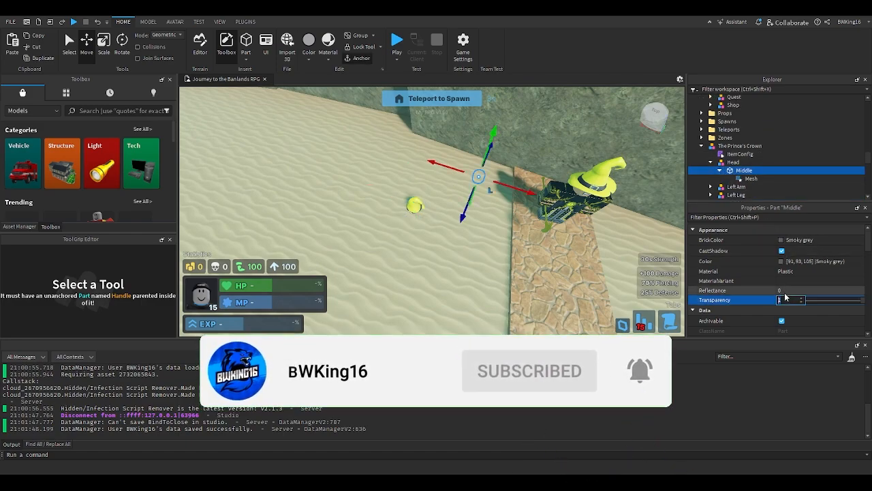
{"action": "left_click", "coordinate": [527, 267]}
{"action": "right_click_drag", "start_coordinate": [527, 268], "coordinate": [534, 262]}
{"action": "scroll", "coordinate": [533, 263], "scroll_direction": "up", "scroll_amount": 3}
{"action": "left_click", "coordinate": [736, 172]}
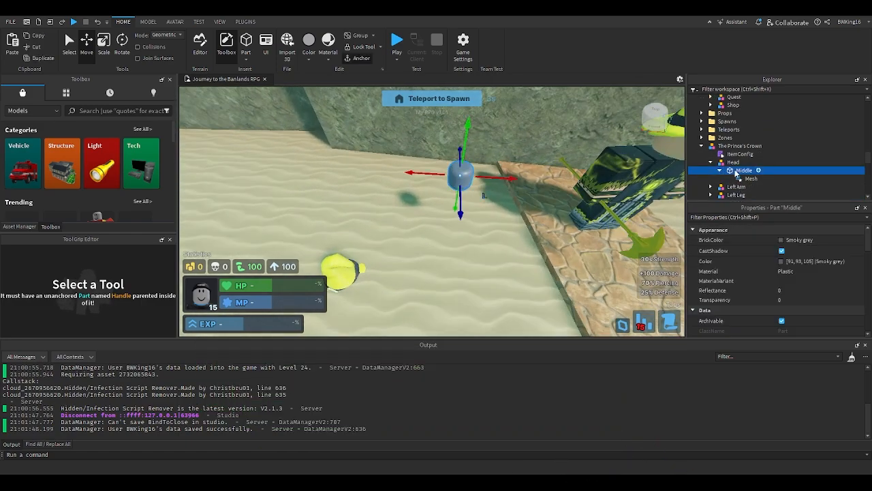
Move the hat across the sand to just in front of the Middle part.
{"action": "right_click_drag", "start_coordinate": [496, 287], "coordinate": [488, 287]}
{"action": "left_click", "coordinate": [486, 286]}
{"action": "left_click_drag", "start_coordinate": [330, 250], "coordinate": [410, 249]}
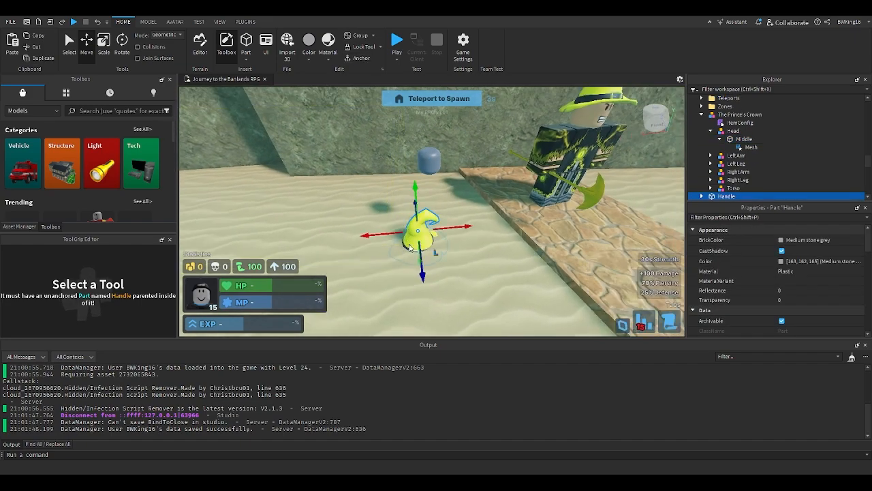
Check the SpecialMesh inside the hat's Handle and set the Handle's size to 1, 1, 1.
{"action": "scroll", "coordinate": [733, 158], "scroll_direction": "down", "scroll_amount": 3}
{"action": "left_click", "coordinate": [703, 149]}
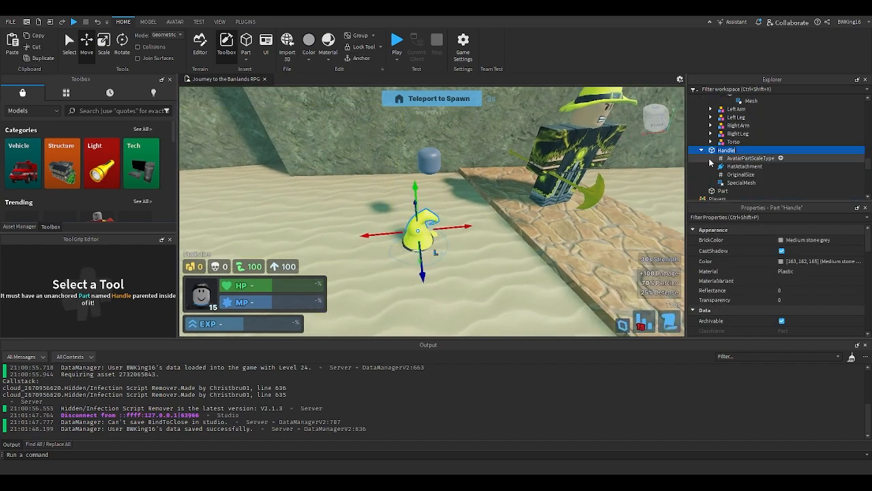
{"action": "left_click", "coordinate": [773, 183]}
{"action": "scroll", "coordinate": [777, 266], "scroll_direction": "down", "scroll_amount": 1}
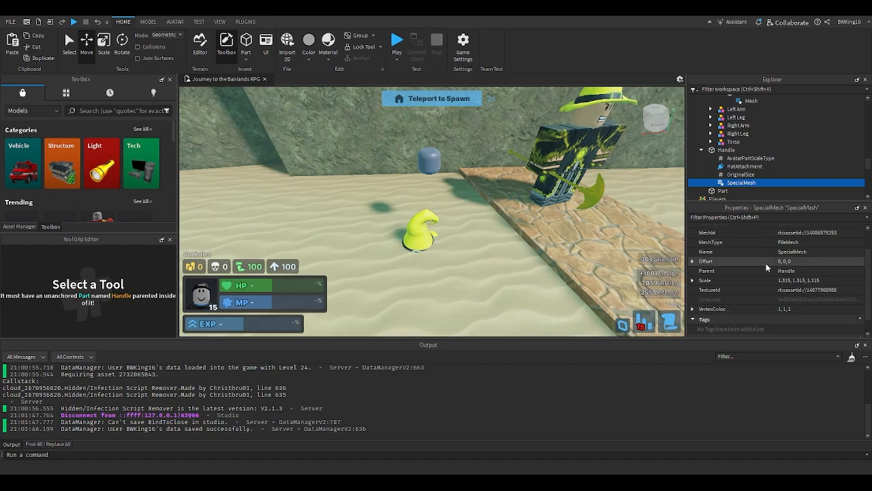
{"action": "key", "text": "Up"}
{"action": "key", "text": "Up"}
{"action": "key", "text": "Up"}
{"action": "key", "text": "Up"}
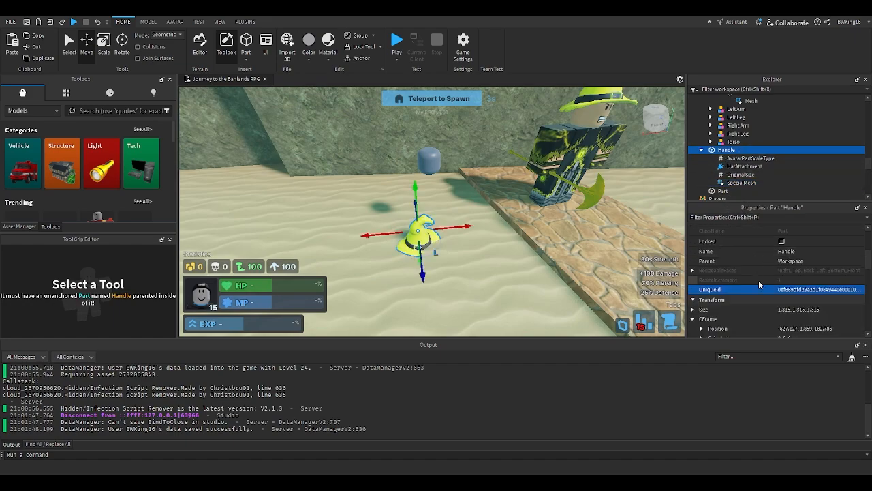
{"action": "left_click", "coordinate": [793, 311]}
{"action": "type", "text": "1"}
{"action": "right_click_drag", "start_coordinate": [546, 248], "coordinate": [544, 245]}
{"action": "left_click", "coordinate": [544, 250]}
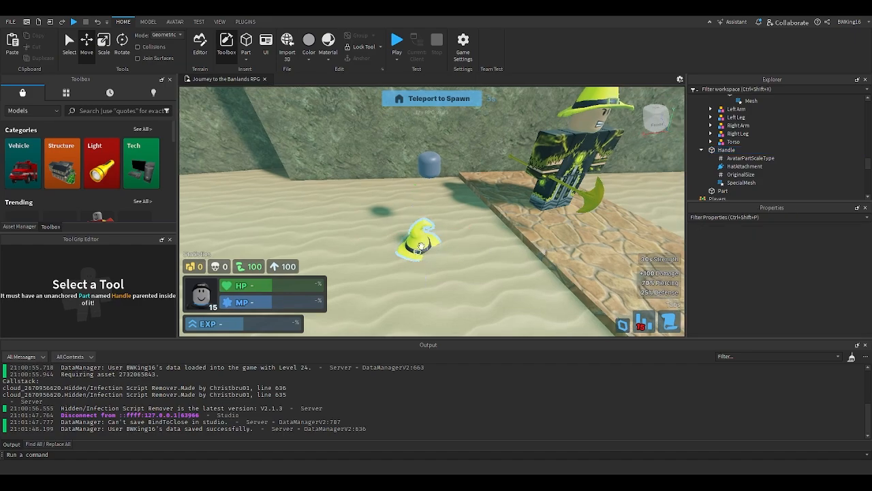
Move the resized hat across the sand to the side of the Middle part away from the Sand Sage.
{"action": "left_click_drag", "start_coordinate": [424, 246], "coordinate": [443, 246]}
{"action": "right_click_drag", "start_coordinate": [449, 244], "coordinate": [443, 245]}
{"action": "left_click_drag", "start_coordinate": [443, 246], "coordinate": [410, 235]}
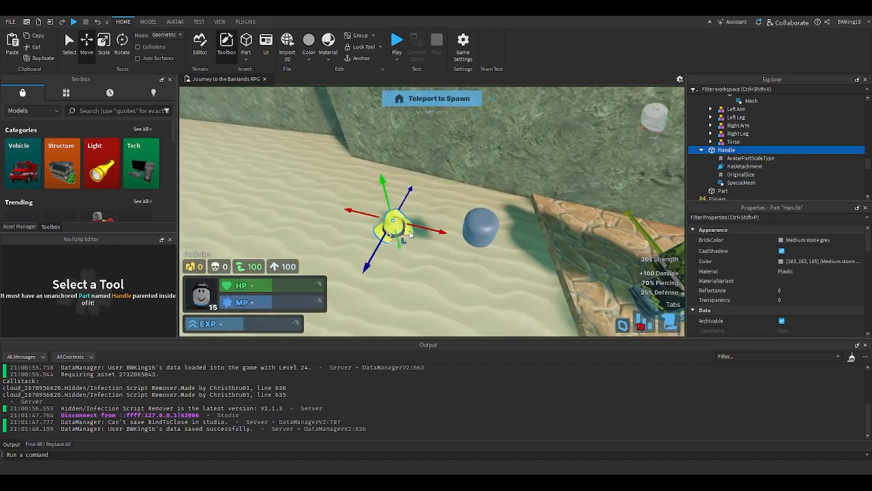
Copy the Head group's origin position, -627.988, 4.6, 184.16, into the hat Handle's CFrame position.
{"action": "left_click", "coordinate": [481, 228]}
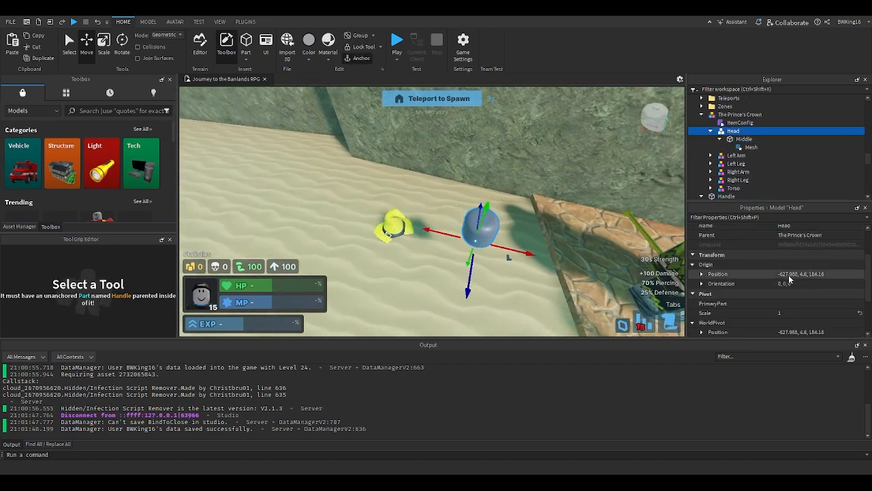
{"action": "left_click", "coordinate": [789, 276]}
{"action": "key", "text": "ctrl+c"}
{"action": "left_click", "coordinate": [399, 228]}
{"action": "scroll", "coordinate": [797, 265], "scroll_direction": "down", "scroll_amount": 3}
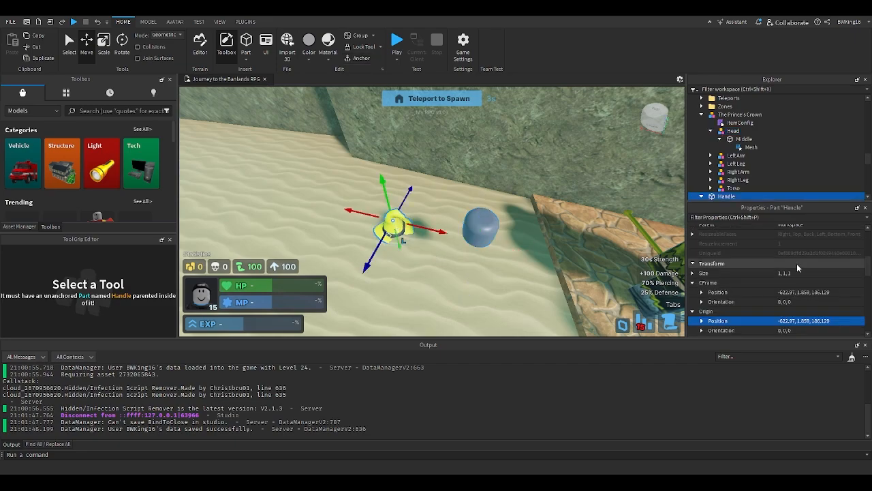
{"action": "left_click", "coordinate": [800, 293]}
{"action": "key", "text": "ctrl+v"}
{"action": "key", "text": "Return"}
{"action": "right_click_drag", "start_coordinate": [604, 268], "coordinate": [584, 265]}
{"action": "key", "text": "f"}
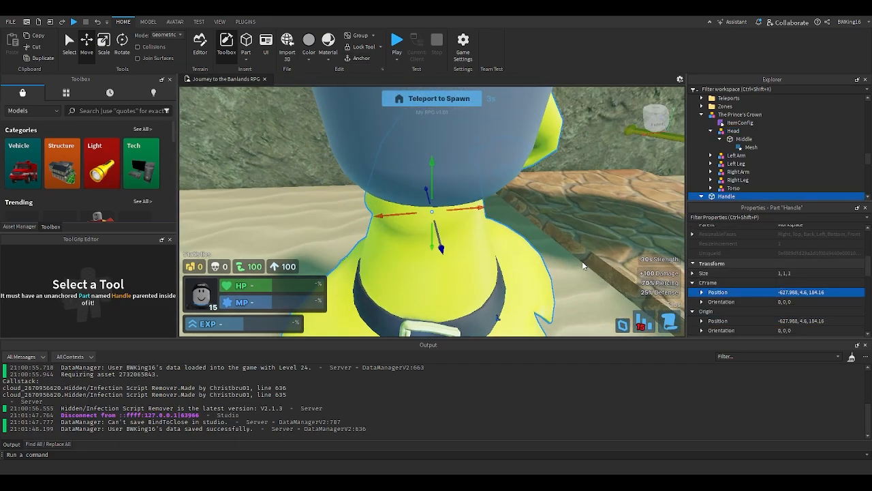
Raise the hat 2 studs so it sits on top of the Middle part.
{"action": "scroll", "coordinate": [584, 265], "scroll_direction": "down", "scroll_amount": 5}
{"action": "left_click_drag", "start_coordinate": [433, 196], "coordinate": [435, 150]}
{"action": "key", "text": "f"}
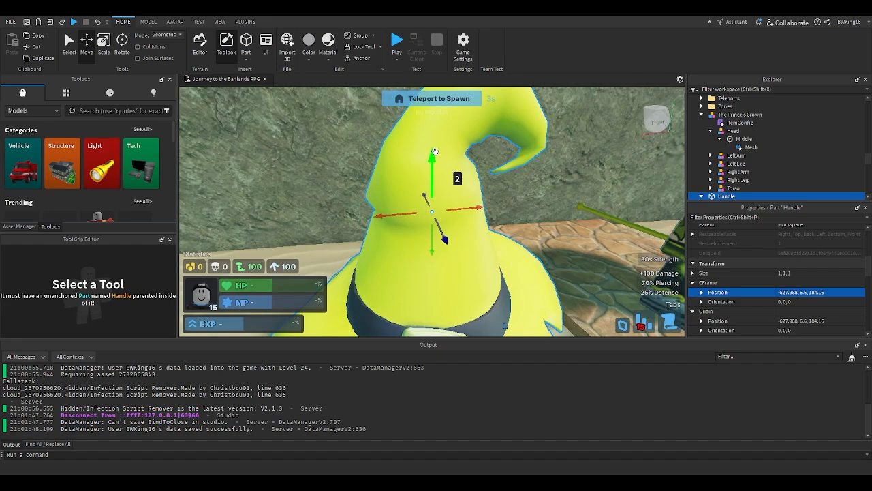
{"action": "scroll", "coordinate": [435, 155], "scroll_direction": "down", "scroll_amount": 3}
{"action": "right_click_drag", "start_coordinate": [435, 155], "coordinate": [436, 161]}
Turn off move snapping and nudge the hat to about -628.065, 6.775, 184.16.
{"action": "left_click", "coordinate": [147, 21]}
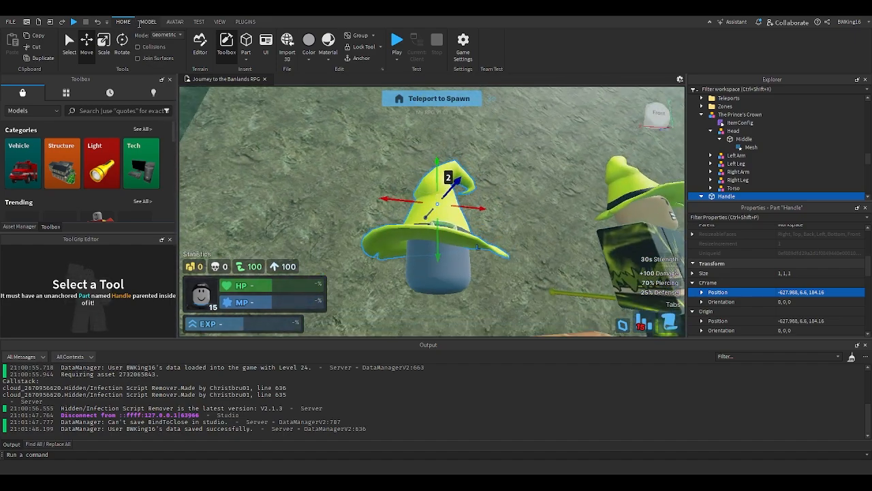
{"action": "left_click_drag", "start_coordinate": [440, 241], "coordinate": [439, 230]}
{"action": "left_click_drag", "start_coordinate": [498, 173], "coordinate": [512, 174]}
Fine-tune the hat Handle's placement on the Middle part to about -627.96, 6.729, 184.16.
{"action": "left_click", "coordinate": [737, 141]}
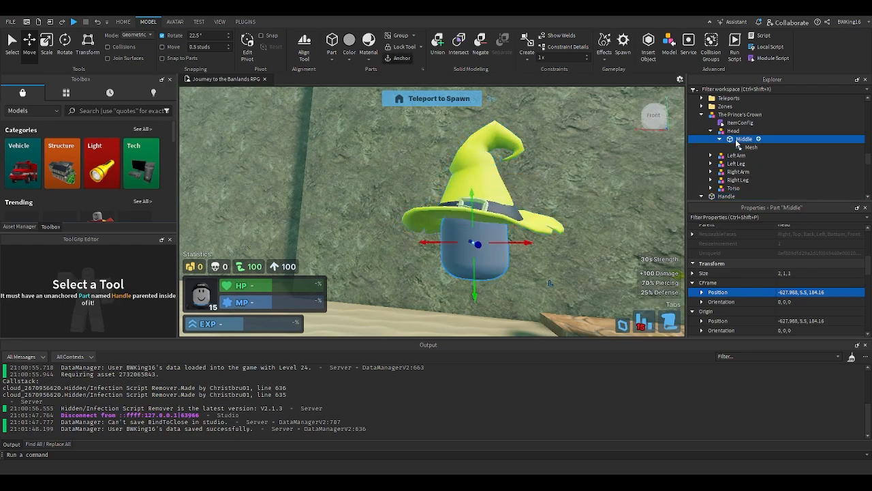
{"action": "left_click", "coordinate": [735, 189]}
{"action": "key", "text": "f"}
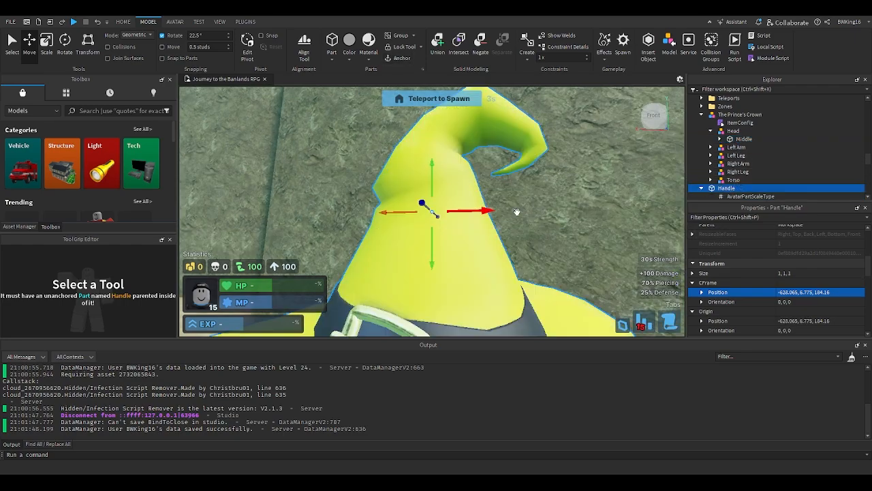
{"action": "right_click_drag", "start_coordinate": [516, 211], "coordinate": [517, 213]}
{"action": "scroll", "coordinate": [517, 213], "scroll_direction": "down", "scroll_amount": 3}
{"action": "left_click_drag", "start_coordinate": [471, 160], "coordinate": [469, 162]}
{"action": "left_click_drag", "start_coordinate": [437, 201], "coordinate": [434, 198]}
{"action": "left_click_drag", "start_coordinate": [468, 163], "coordinate": [469, 163]}
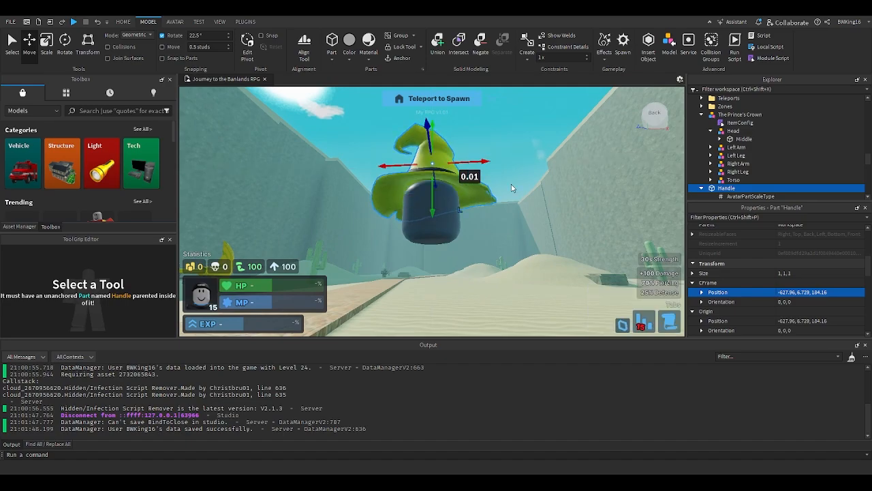
Move the hat's Handle part into the Head group of The Prince's Crown.
{"action": "right_click_drag", "start_coordinate": [515, 184], "coordinate": [515, 185]}
{"action": "left_click", "coordinate": [702, 187]}
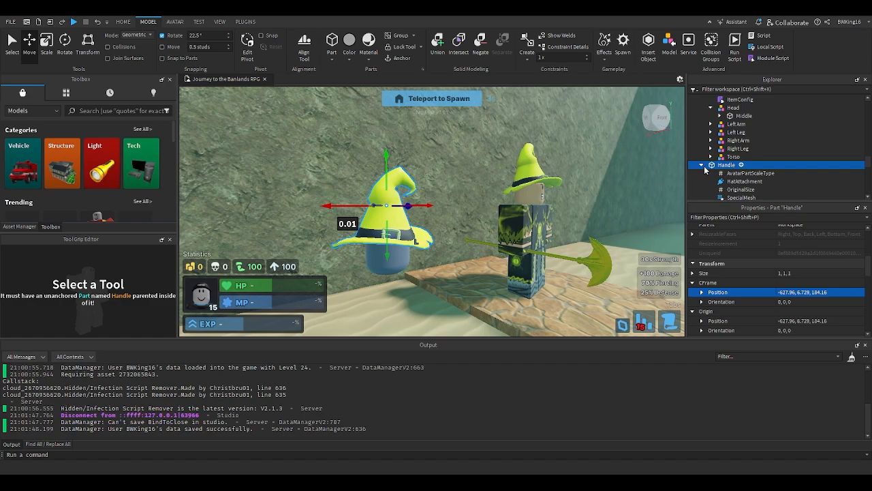
{"action": "left_click_drag", "start_coordinate": [712, 166], "coordinate": [732, 132]}
Make the Middle part in the Head group fully transparent.
{"action": "left_click", "coordinate": [734, 147]}
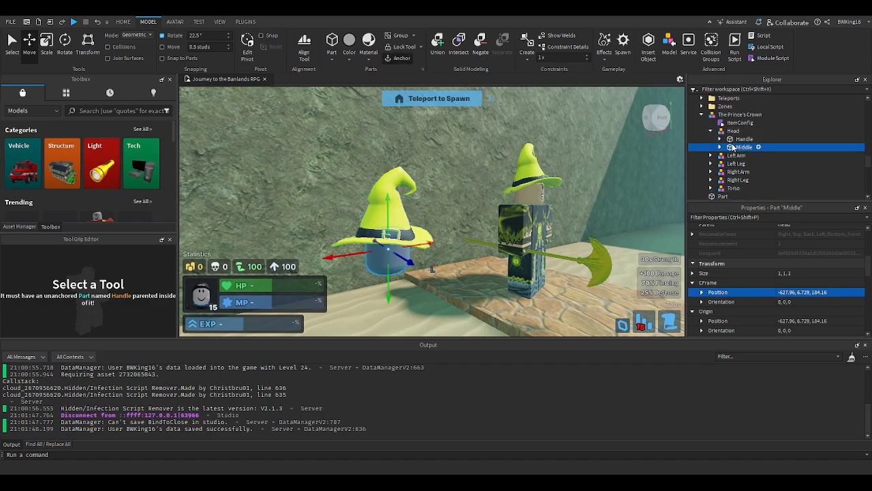
{"action": "scroll", "coordinate": [775, 285], "scroll_direction": "up", "scroll_amount": 4}
{"action": "scroll", "coordinate": [775, 283], "scroll_direction": "up", "scroll_amount": 1}
{"action": "left_click", "coordinate": [789, 300]}
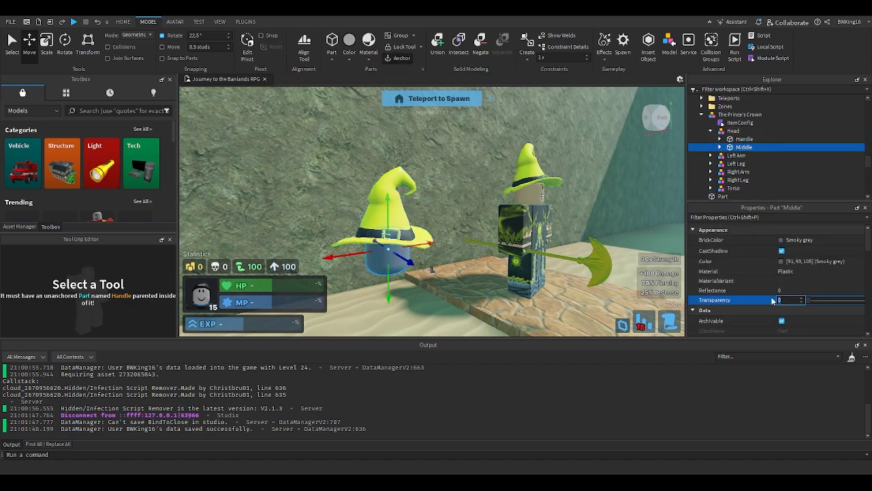
{"action": "key", "text": "f"}
Enable Anchored on the hat's Handle part in the Head group.
{"action": "left_click", "coordinate": [737, 139]}
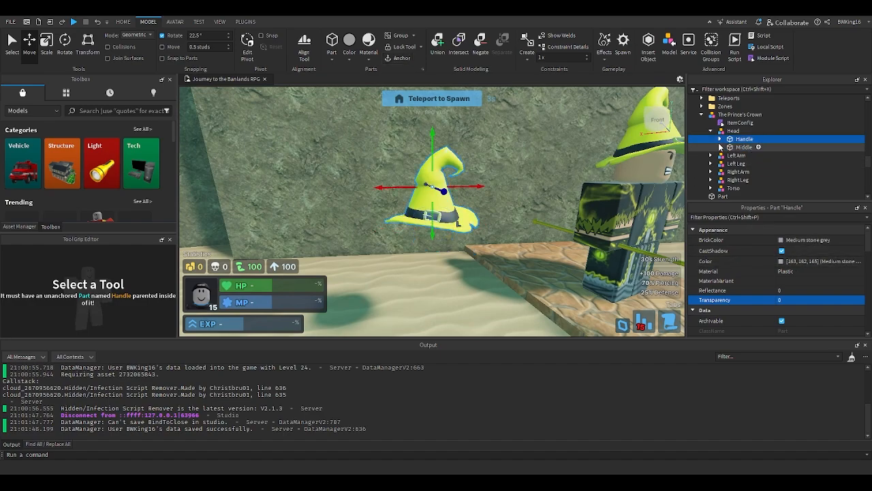
{"action": "scroll", "coordinate": [755, 259], "scroll_direction": "down", "scroll_amount": 5}
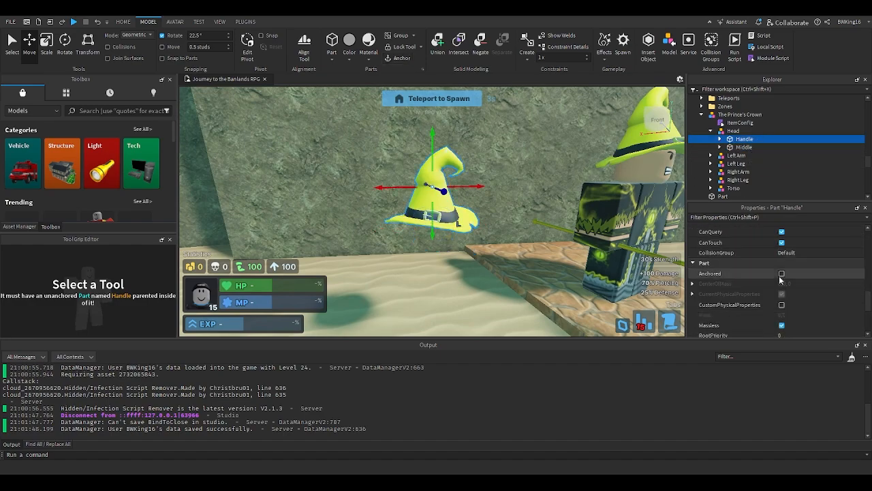
{"action": "left_click", "coordinate": [781, 273]}
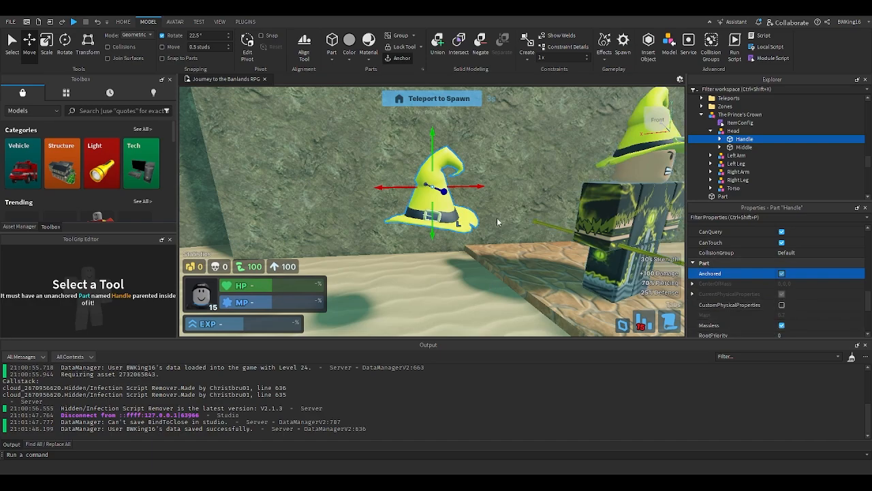
Rename the Head group's Handle part as Hat and The Prince's Crown model as Sand Magic Hat.
{"action": "left_click", "coordinate": [719, 139]}
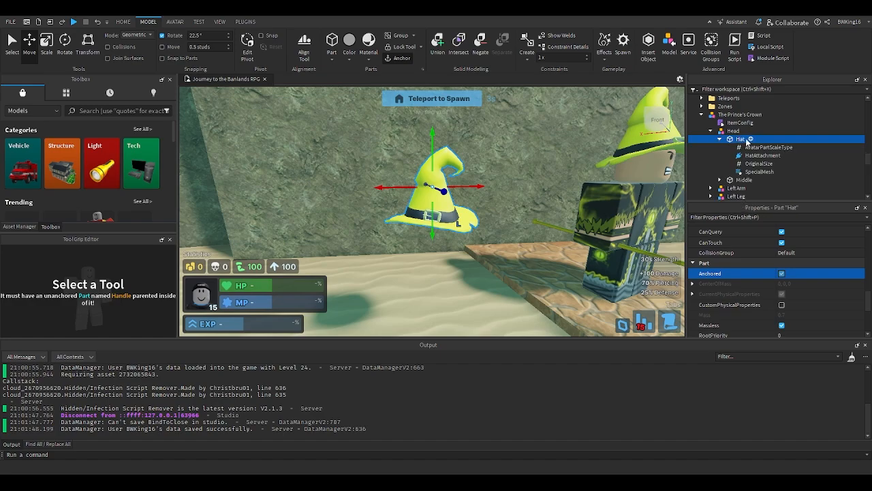
{"action": "left_click", "coordinate": [720, 139]}
{"action": "left_click", "coordinate": [711, 131]}
{"action": "left_click", "coordinate": [741, 114]}
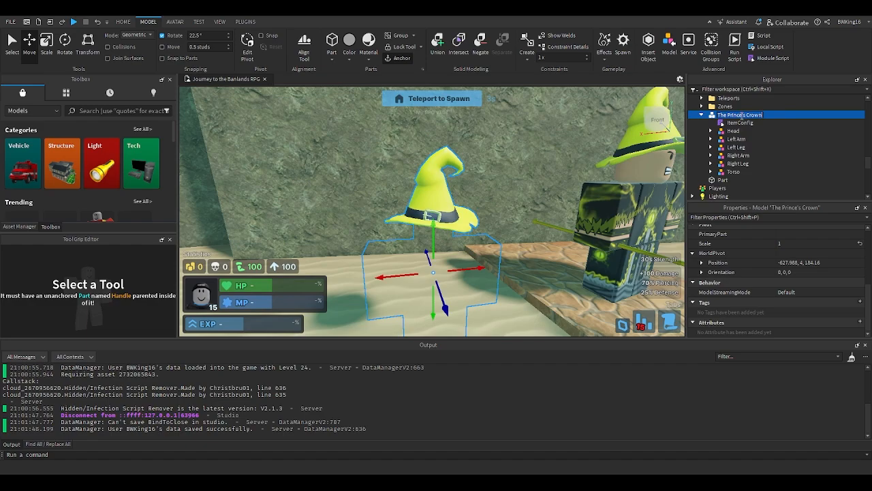
Open the Sand Magic Hat's ItemConfig script and set IconId to nil.
{"action": "double_click", "coordinate": [739, 123]}
{"action": "left_click", "coordinate": [260, 199]}
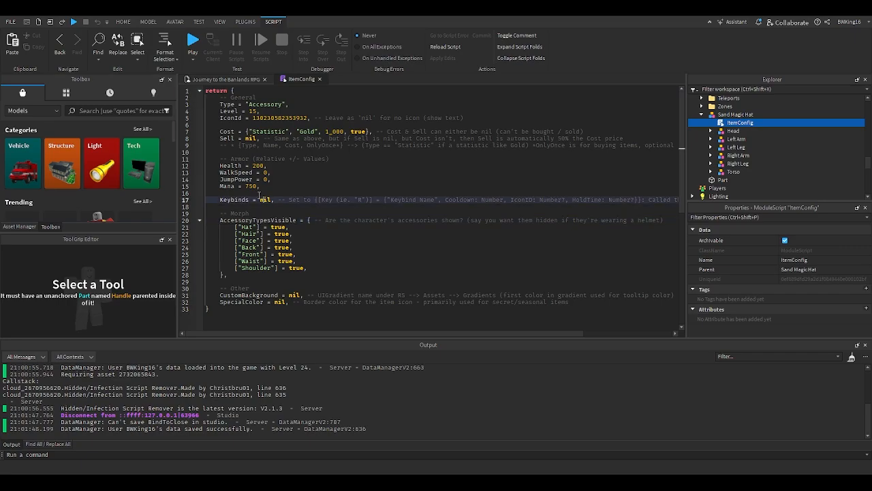
{"action": "double_click", "coordinate": [251, 186]}
{"action": "left_click", "coordinate": [252, 166]}
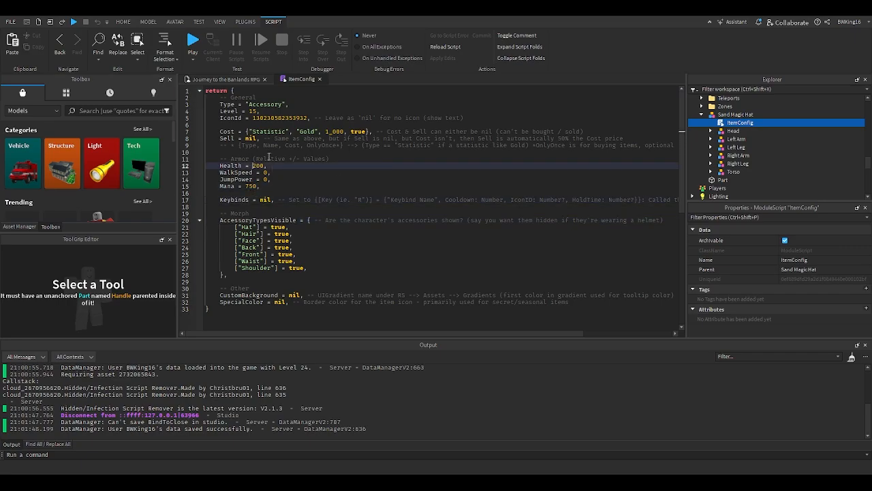
{"action": "left_click", "coordinate": [328, 131]}
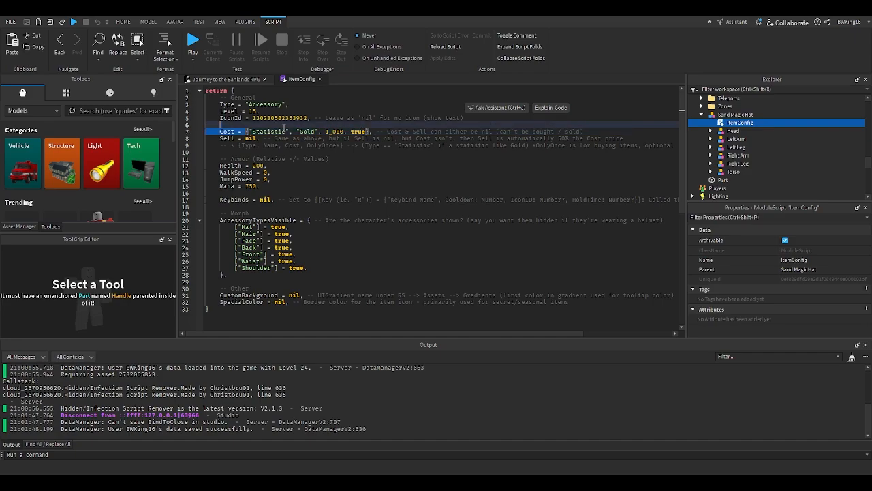
{"action": "double_click", "coordinate": [270, 117]}
{"action": "type", "text": "nil"}
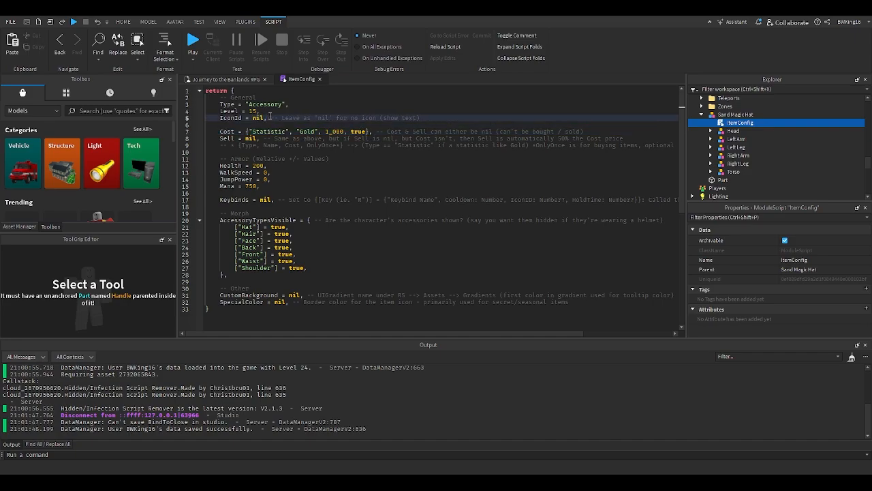
Check the Sand Sage's level requirement in its MobConfig and set Level to 10 in the hat's ItemConfig.
{"action": "left_click", "coordinate": [224, 79]}
{"action": "left_click", "coordinate": [578, 217]}
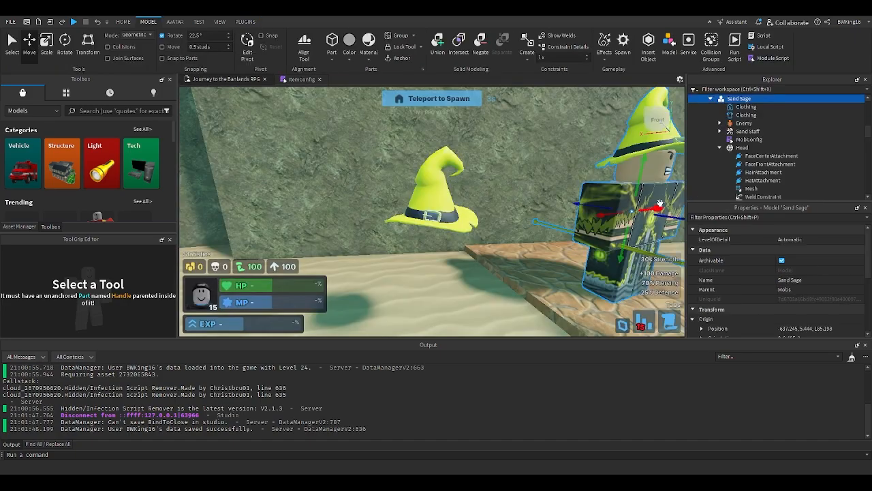
{"action": "left_click", "coordinate": [737, 140]}
{"action": "double_click", "coordinate": [737, 141]}
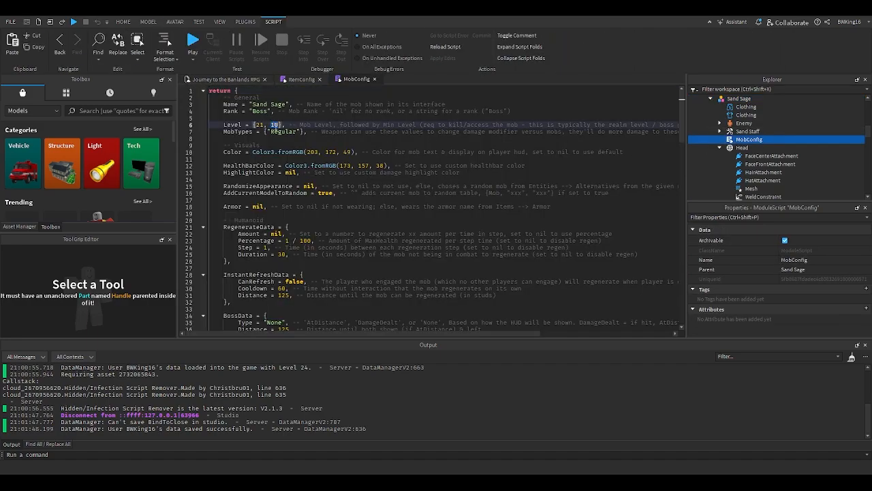
{"action": "left_click", "coordinate": [300, 79]}
{"action": "double_click", "coordinate": [254, 111]}
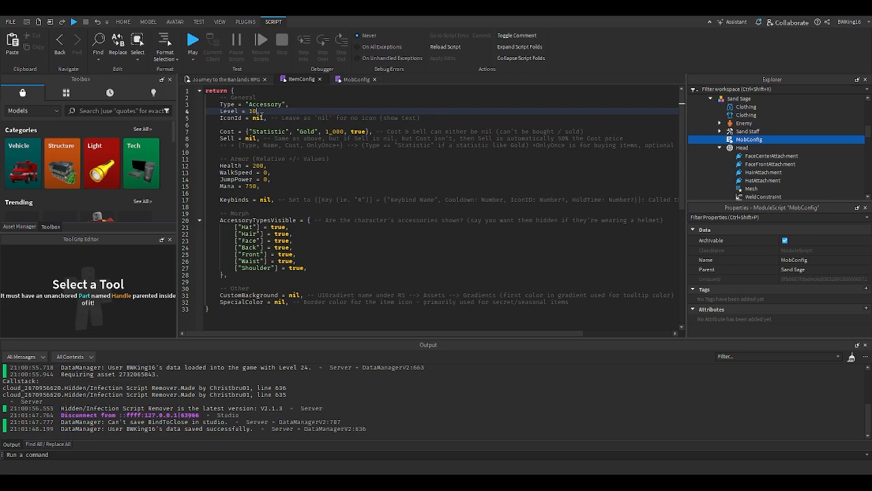
Replace the hat's Cost table in ItemConfig with nil.
{"action": "left_click_drag", "start_coordinate": [325, 131], "coordinate": [346, 131]}
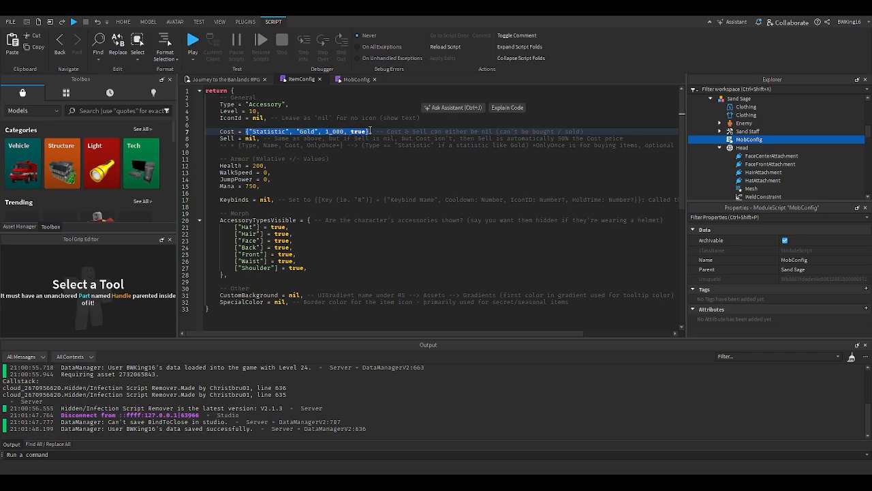
{"action": "key", "text": "BackSpace"}
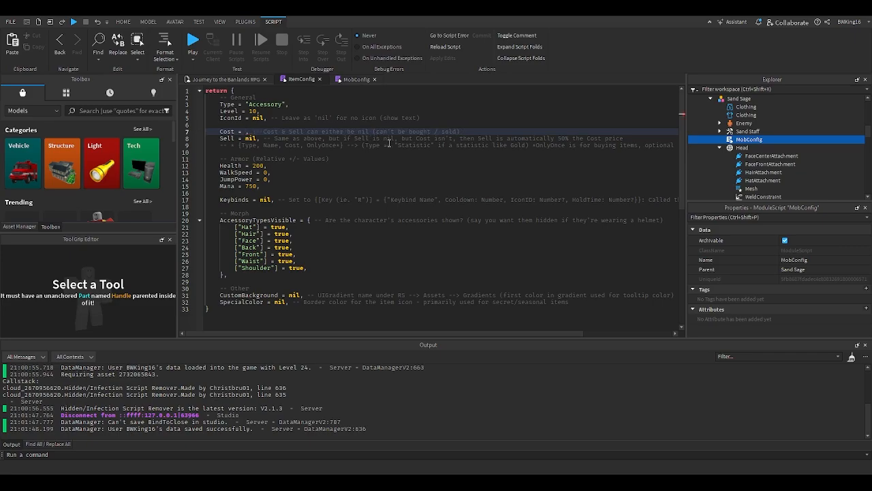
{"action": "left_click_drag", "start_coordinate": [399, 144], "coordinate": [448, 146]}
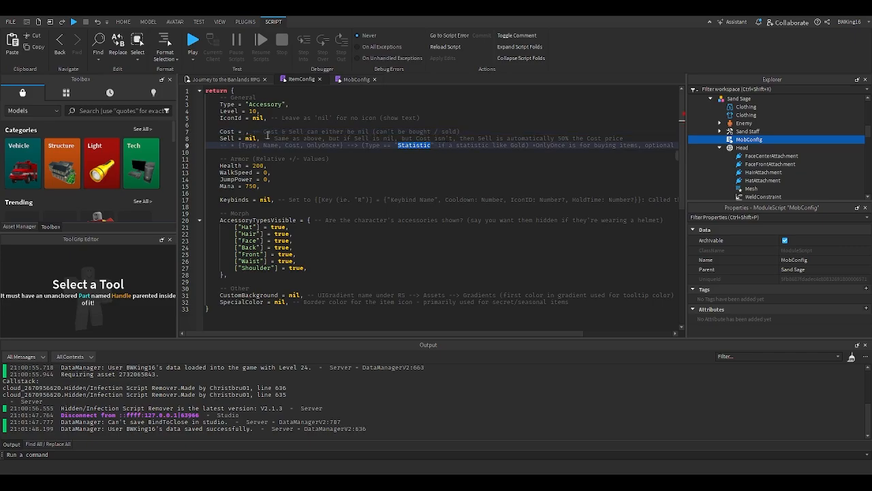
{"action": "left_click", "coordinate": [247, 132]}
{"action": "type", "text": "nil"}
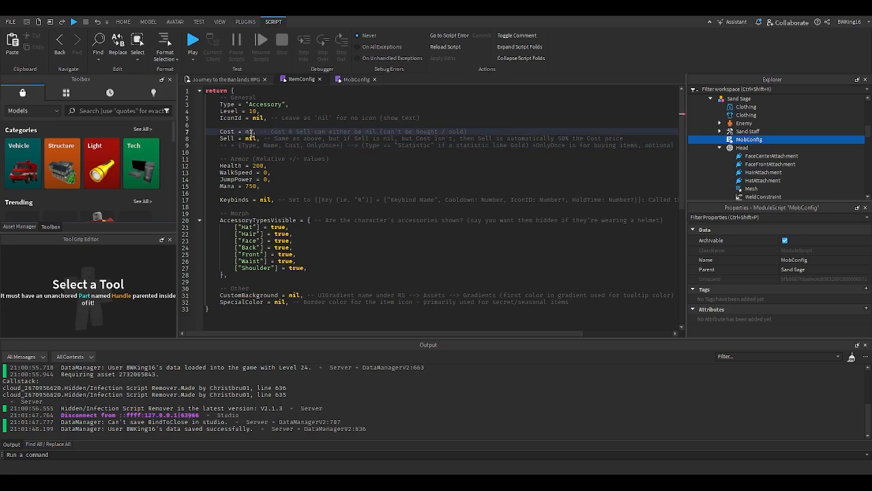
Replace the hat's Sell value with a table starting with "Statistic" and "Gold".
{"action": "double_click", "coordinate": [252, 138]}
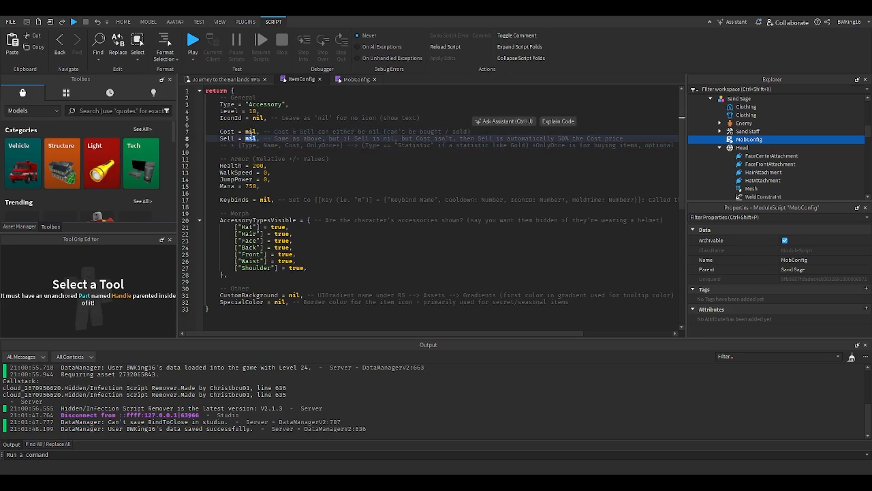
{"action": "type", "text": "{\"Statistic\"}"}
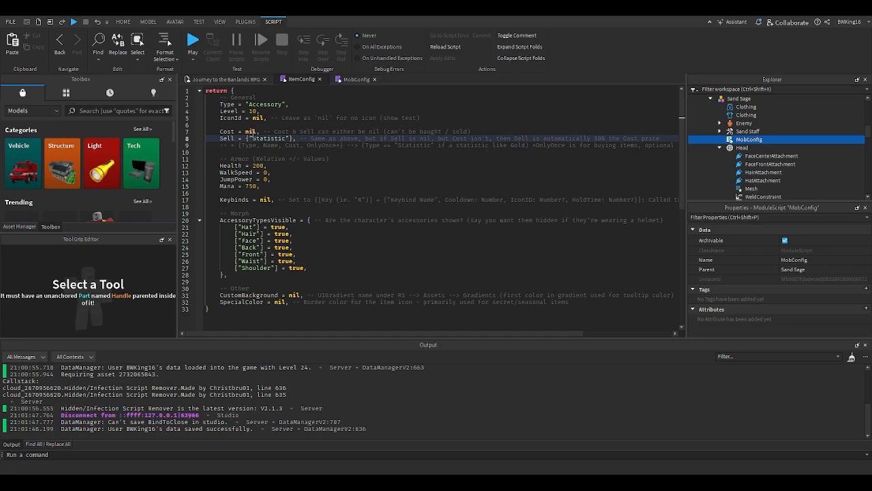
{"action": "double_click", "coordinate": [517, 146]}
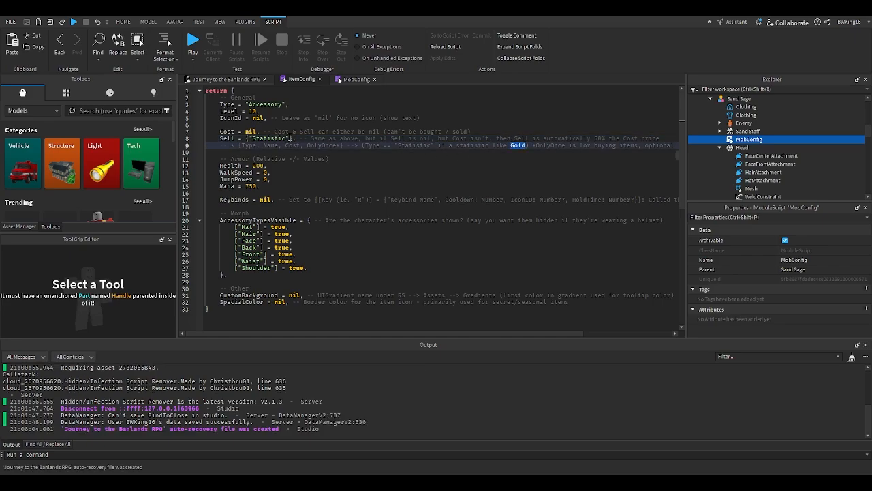
{"action": "left_click", "coordinate": [291, 139]}
{"action": "type", "text": ", \"Gold\""}
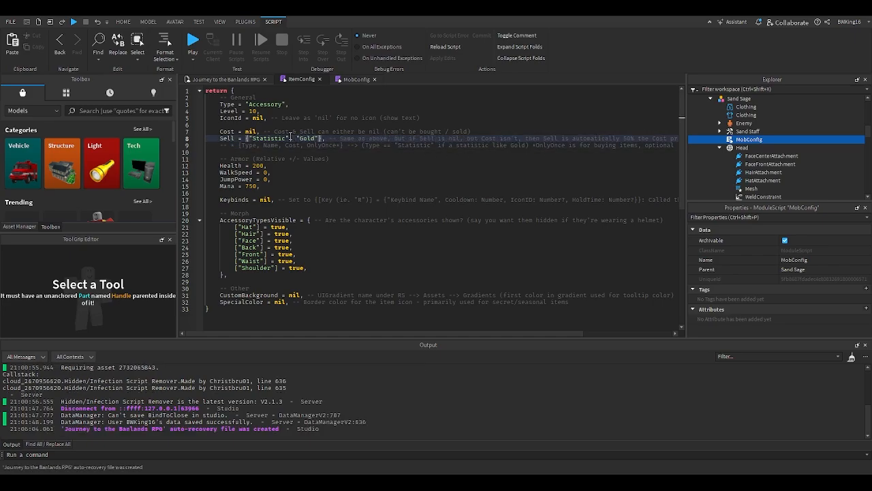
{"action": "type", "text": ","}
Look up the Sand Sage's Gold drop in MobConfig and enter 291 as the Gold amount in the hat's Sell table.
{"action": "left_click", "coordinate": [353, 80]}
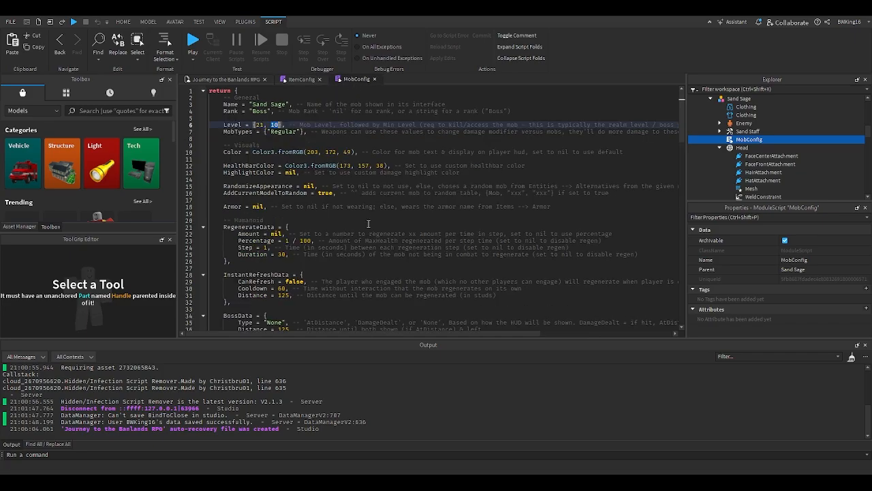
{"action": "scroll", "coordinate": [365, 231], "scroll_direction": "down", "scroll_amount": 20}
{"action": "scroll", "coordinate": [366, 231], "scroll_direction": "down", "scroll_amount": 5}
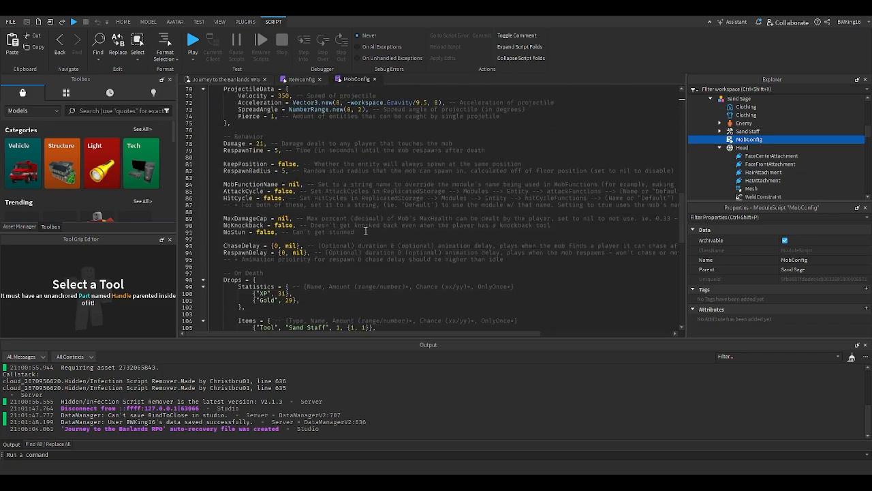
{"action": "scroll", "coordinate": [366, 231], "scroll_direction": "up", "scroll_amount": 20}
{"action": "scroll", "coordinate": [366, 231], "scroll_direction": "up", "scroll_amount": 3}
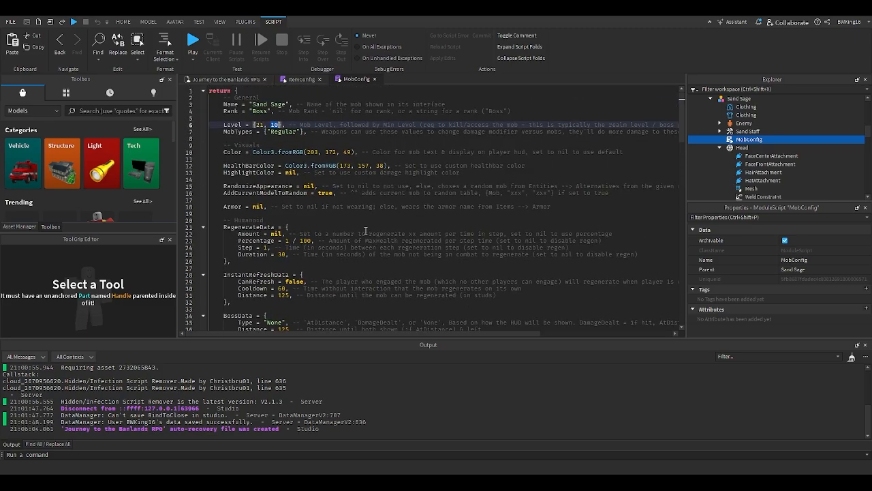
{"action": "scroll", "coordinate": [330, 215], "scroll_direction": "down", "scroll_amount": 19}
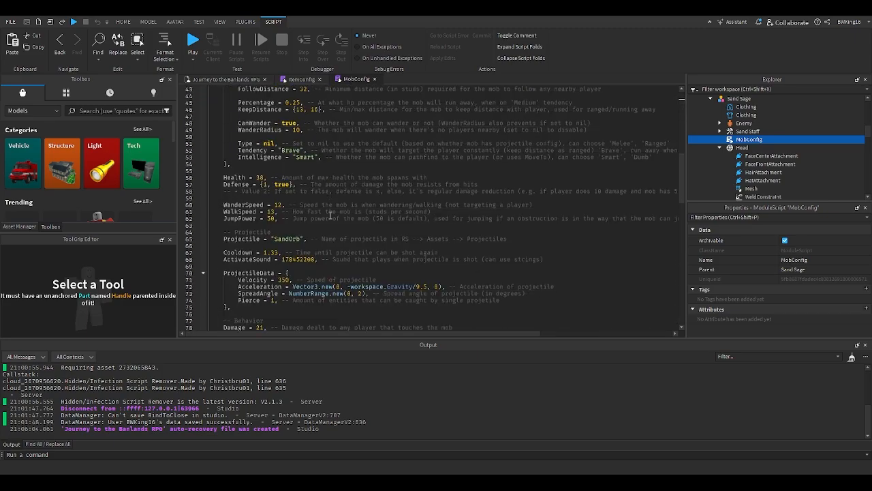
{"action": "scroll", "coordinate": [330, 216], "scroll_direction": "down", "scroll_amount": 8}
{"action": "left_click", "coordinate": [290, 218]}
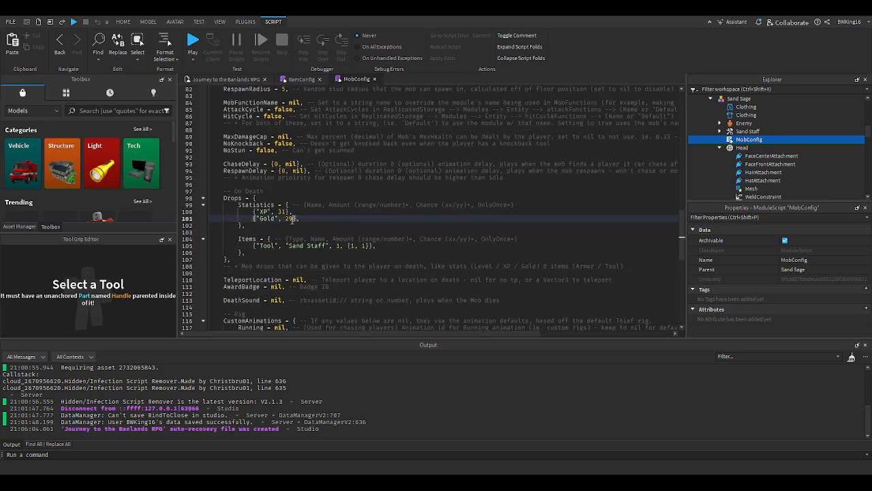
{"action": "left_click", "coordinate": [301, 79]}
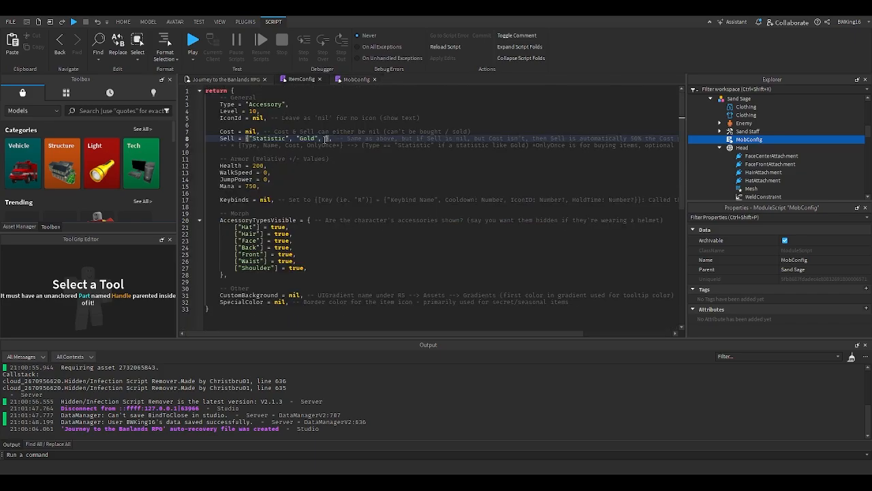
{"action": "type", "text": "291"}
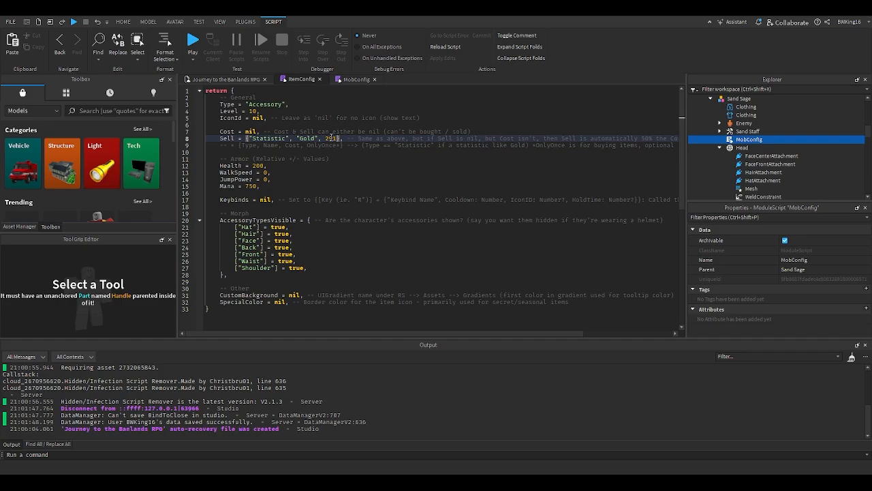
Check the Sand Sage's Health in MobConfig and set the hat's Health to 380 in ItemConfig.
{"action": "left_click", "coordinate": [349, 79]}
{"action": "scroll", "coordinate": [319, 165], "scroll_direction": "up", "scroll_amount": 10}
{"action": "scroll", "coordinate": [319, 165], "scroll_direction": "up", "scroll_amount": 3}
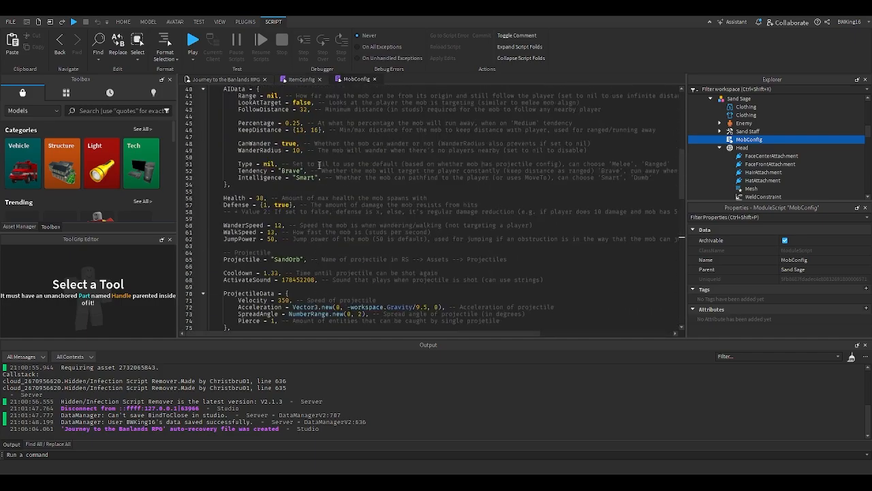
{"action": "left_click", "coordinate": [300, 79]}
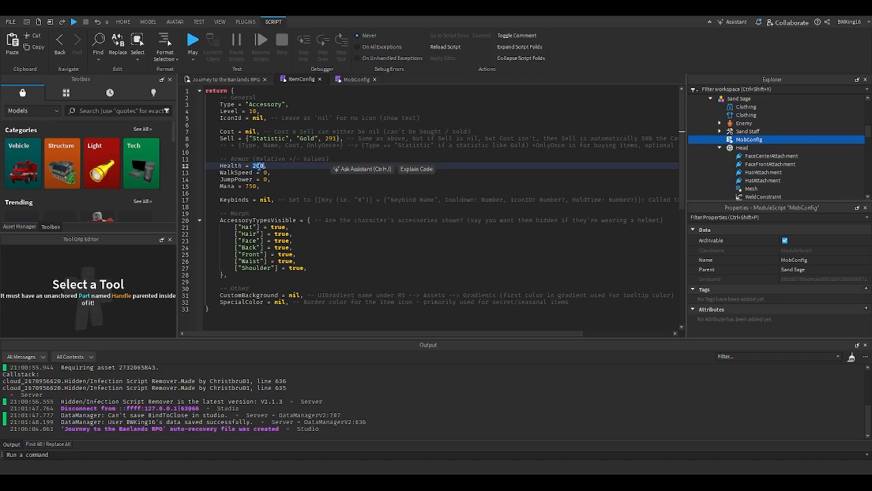
{"action": "left_click", "coordinate": [351, 81]}
{"action": "left_click", "coordinate": [303, 79]}
{"action": "type", "text": "38"}
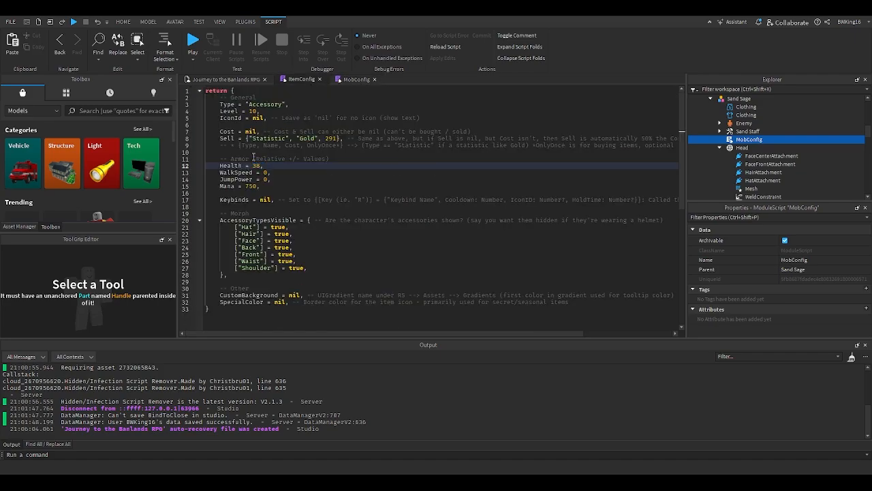
Review the hat's WalkSpeed and Mana values and the AccessoryTypesVisible entries from Shoulder up to Hat.
{"action": "left_click", "coordinate": [268, 172]}
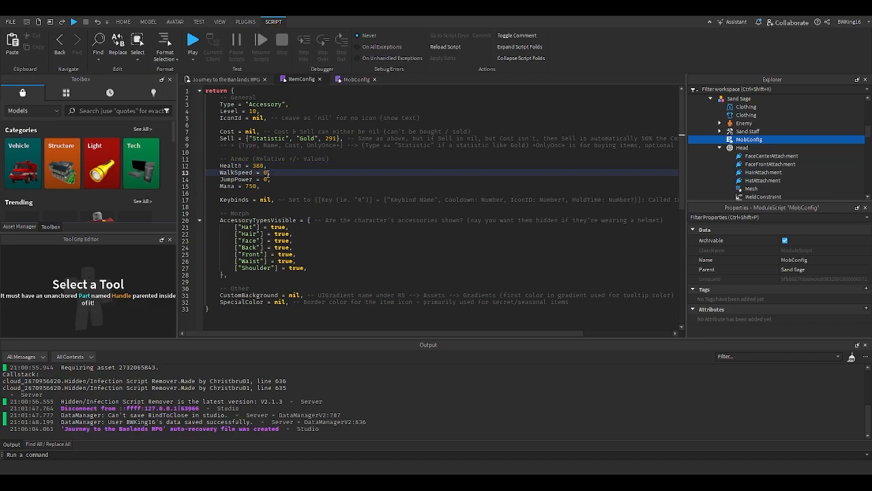
{"action": "double_click", "coordinate": [251, 186]}
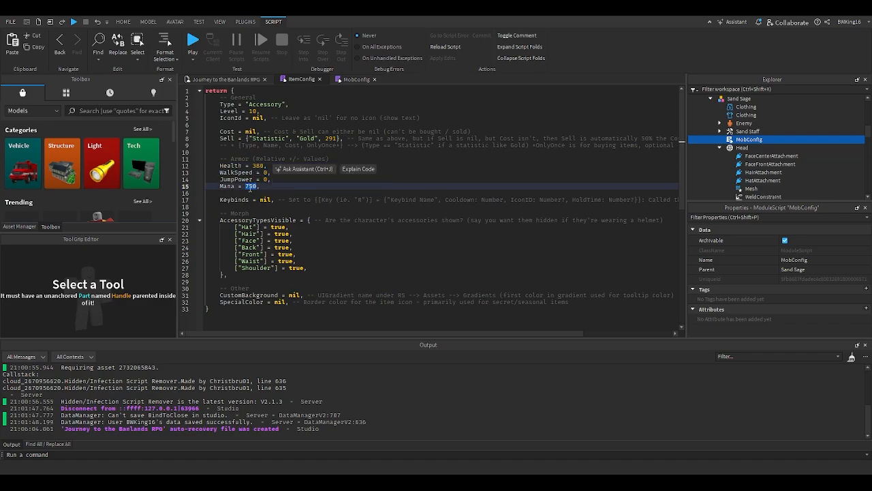
{"action": "left_click", "coordinate": [299, 268]}
{"action": "left_click", "coordinate": [287, 262]}
{"action": "left_click", "coordinate": [285, 255]}
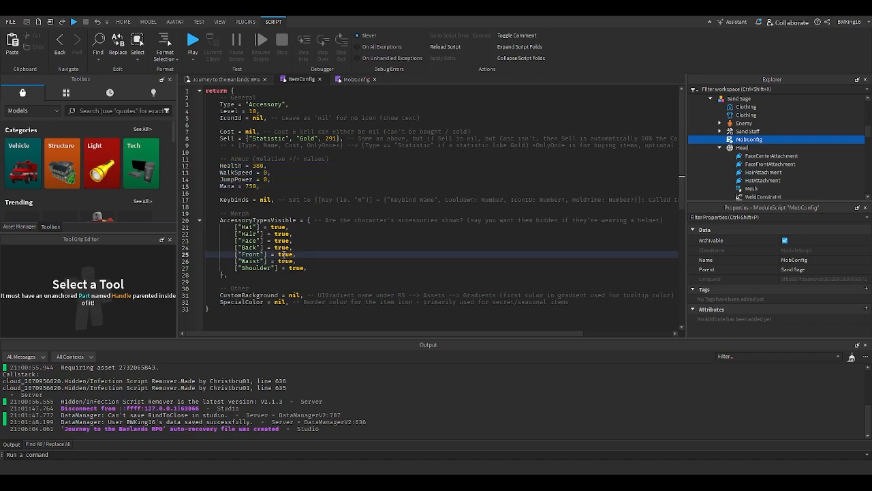
{"action": "left_click", "coordinate": [283, 248]}
{"action": "left_click", "coordinate": [282, 242]}
{"action": "left_click", "coordinate": [278, 234]}
{"action": "left_click", "coordinate": [276, 226]}
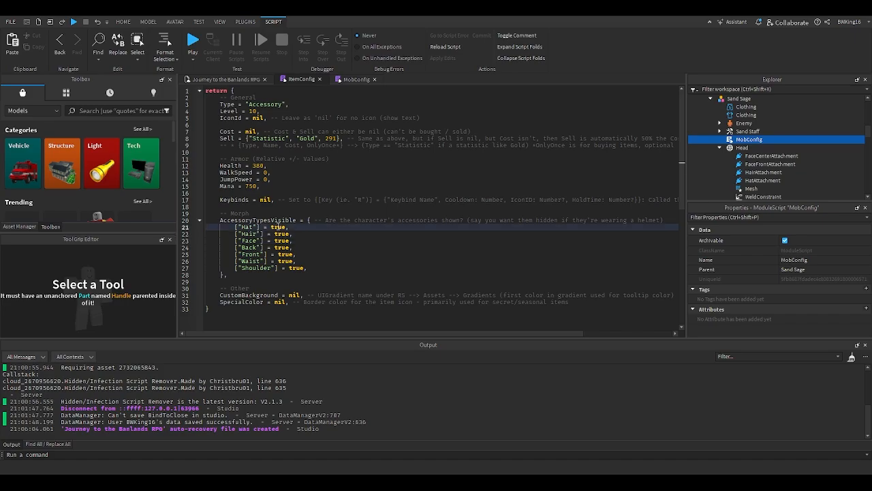
Try setting the hat's Hat and Hair entries in AccessoryTypesVisible to false, and undo these edits.
{"action": "double_click", "coordinate": [277, 227]}
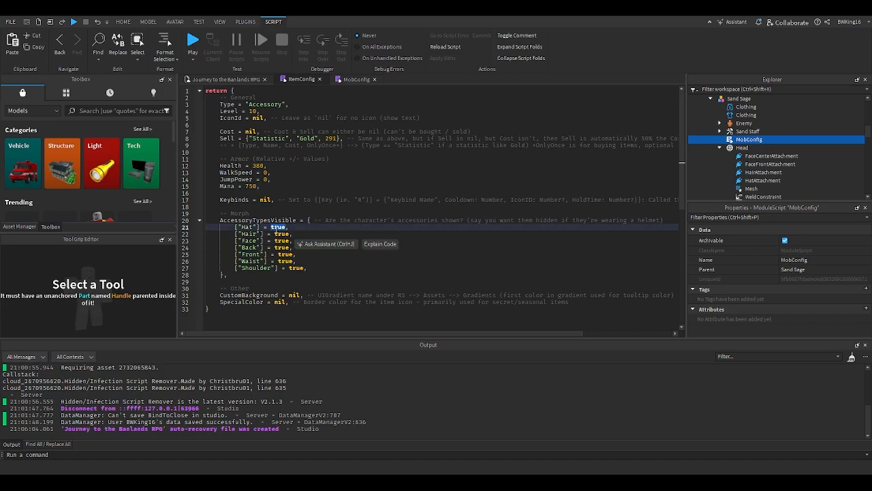
{"action": "type", "text": "f"}
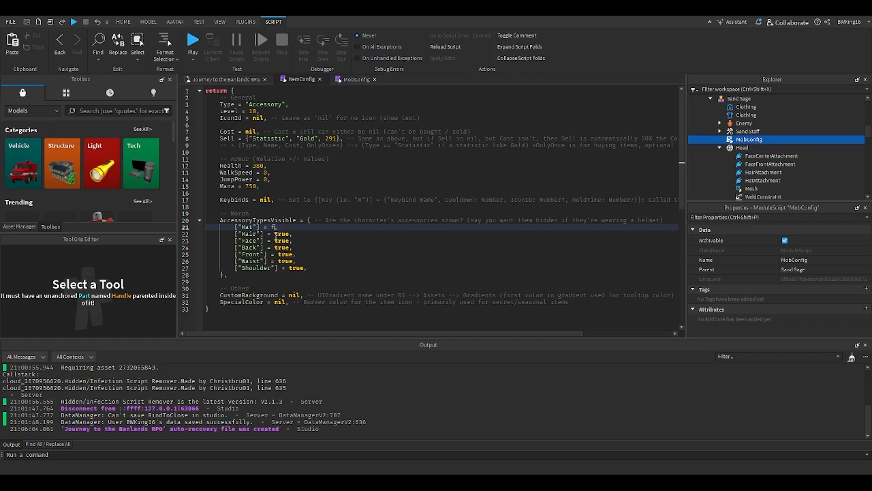
{"action": "type", "text": "alse"}
{"action": "double_click", "coordinate": [279, 233]}
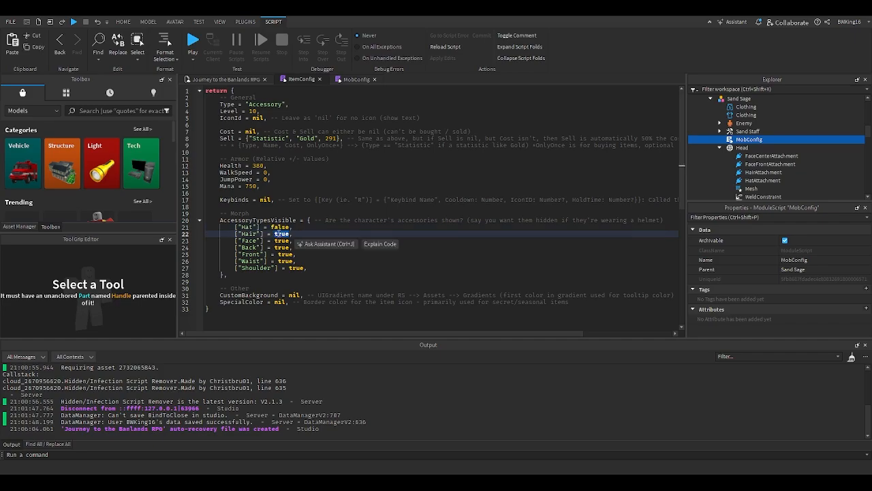
{"action": "type", "text": "f"}
{"action": "key", "text": "ctrl+z"}
{"action": "key", "text": "ctrl+z"}
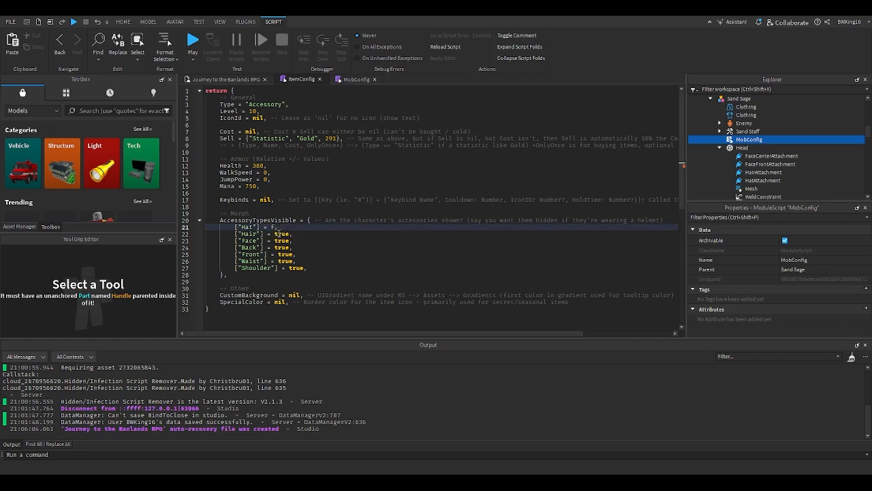
{"action": "left_click", "coordinate": [282, 269]}
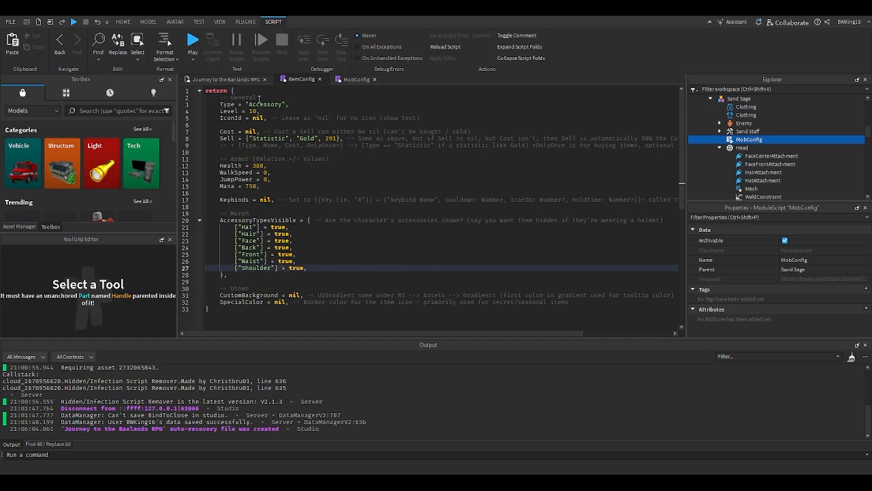
Move the Sand Magic Hat model into the Accessory folder under Items in ReplicatedStorage.
{"action": "left_click", "coordinate": [248, 81]}
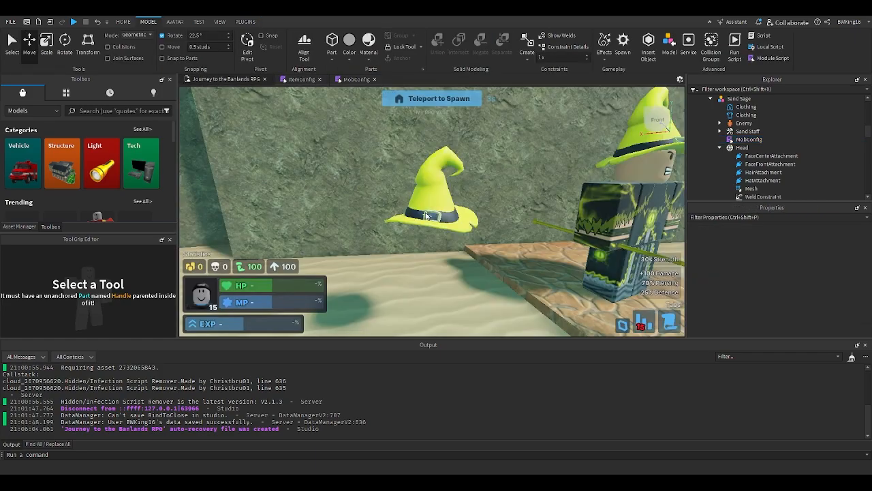
{"action": "scroll", "coordinate": [724, 149], "scroll_direction": "up", "scroll_amount": 1}
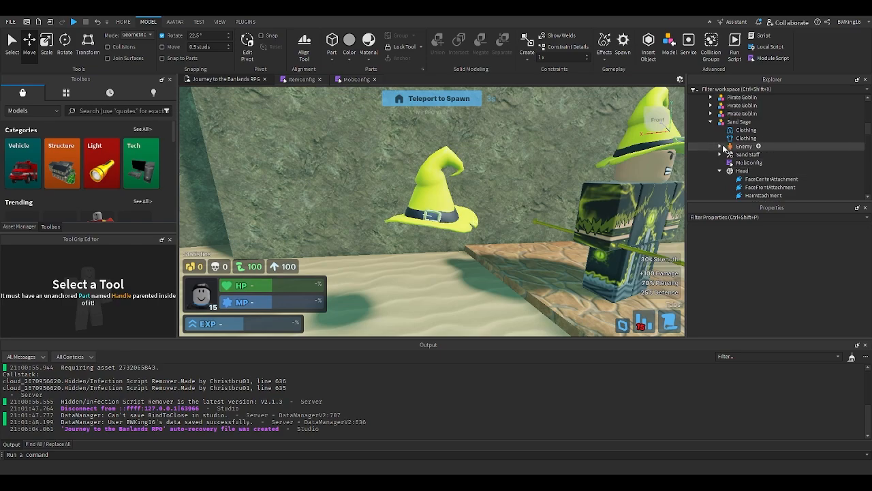
{"action": "scroll", "coordinate": [720, 152], "scroll_direction": "up", "scroll_amount": 8}
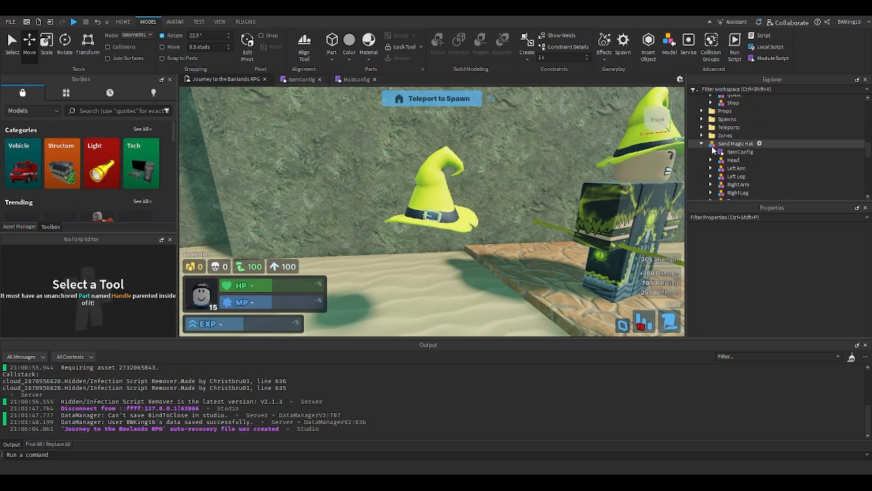
{"action": "left_click", "coordinate": [723, 144]}
{"action": "left_click_drag", "start_coordinate": [713, 149], "coordinate": [743, 171]}
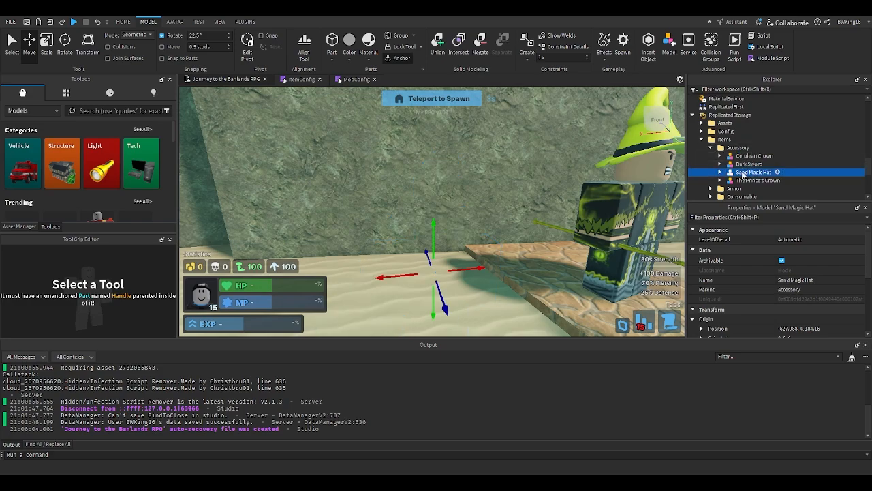
Open the Sand Sage's MobConfig and add a copy of the Sand Staff line below it in the Items drops.
{"action": "left_click", "coordinate": [641, 218]}
{"action": "left_click", "coordinate": [711, 98]}
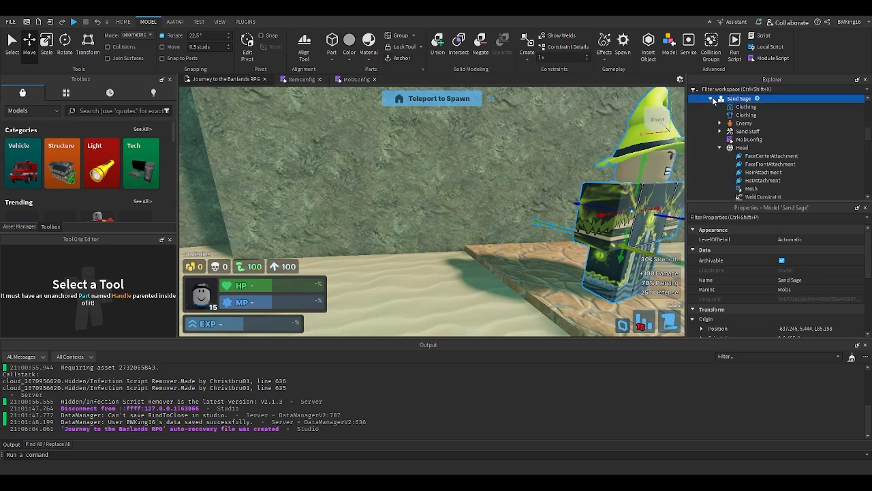
{"action": "double_click", "coordinate": [749, 139]}
{"action": "scroll", "coordinate": [435, 189], "scroll_direction": "up", "scroll_amount": 4}
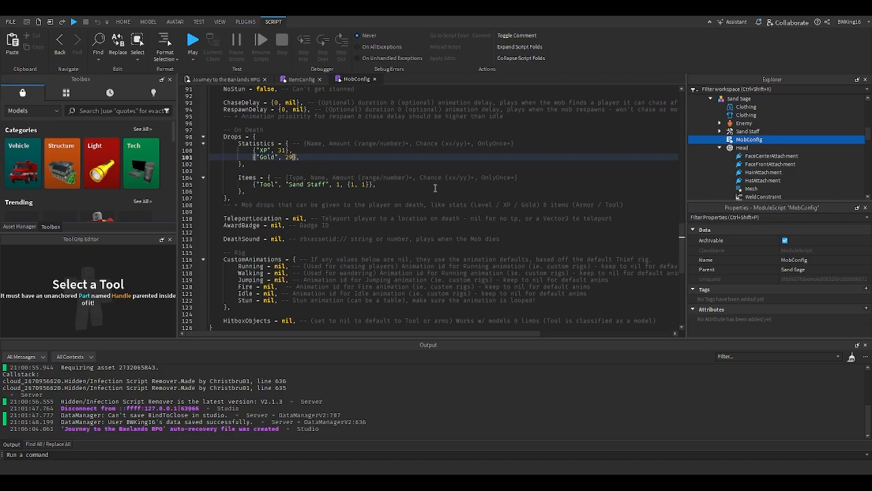
{"action": "left_click", "coordinate": [403, 184]}
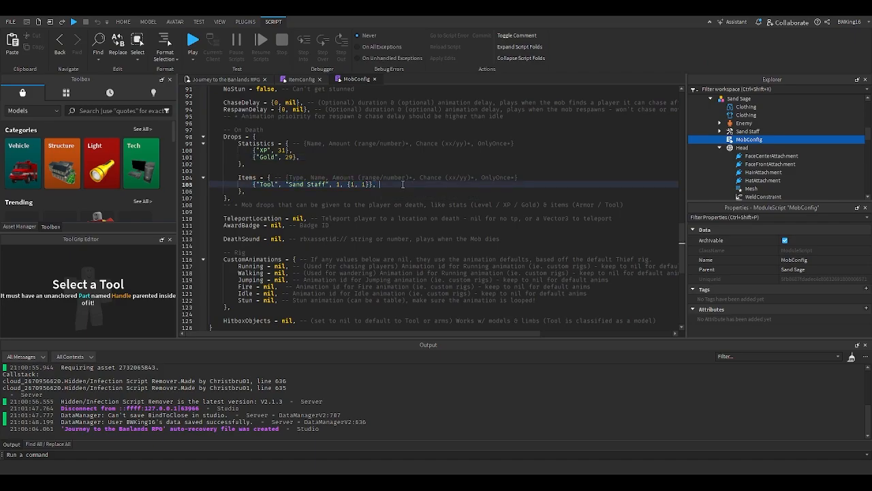
{"action": "key", "text": "Return"}
{"action": "type", "text": "{\"Tool\", \"Sand Staff\", 1, {1, 1}},"}
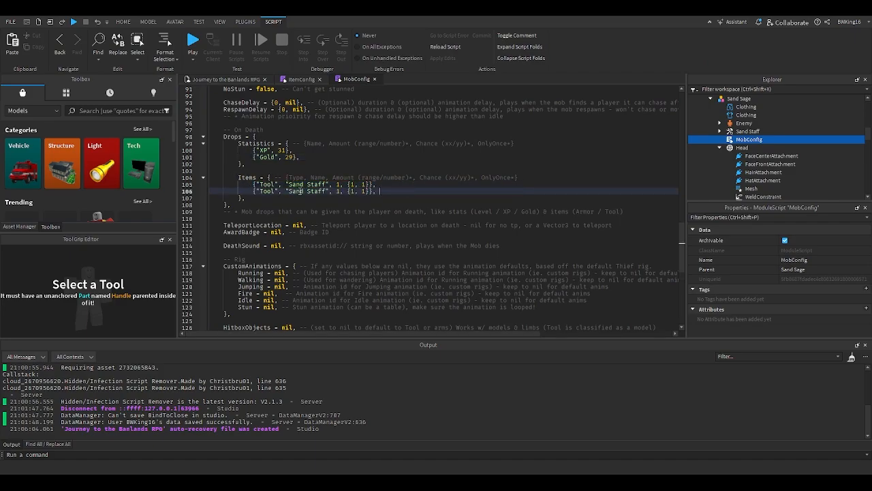
Set the copied drop's type to "Accessory" and its chance to {1, 2}.
{"action": "double_click", "coordinate": [261, 192]}
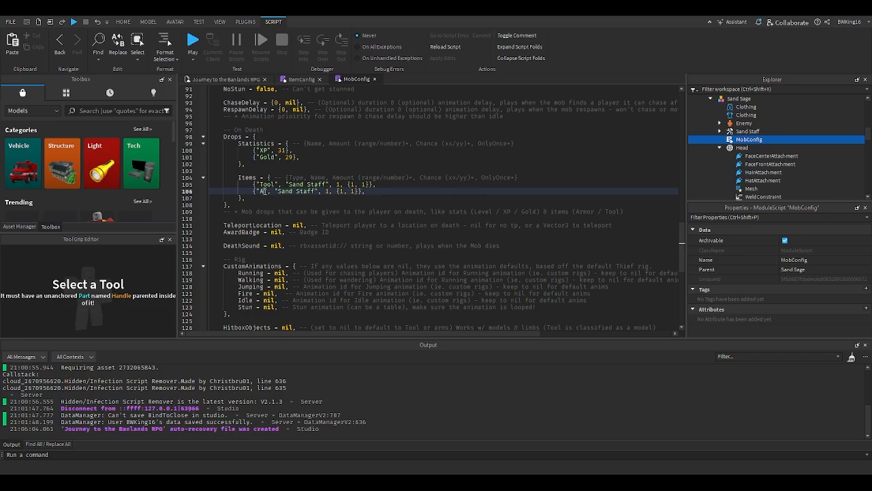
{"action": "type", "text": "Accessory"}
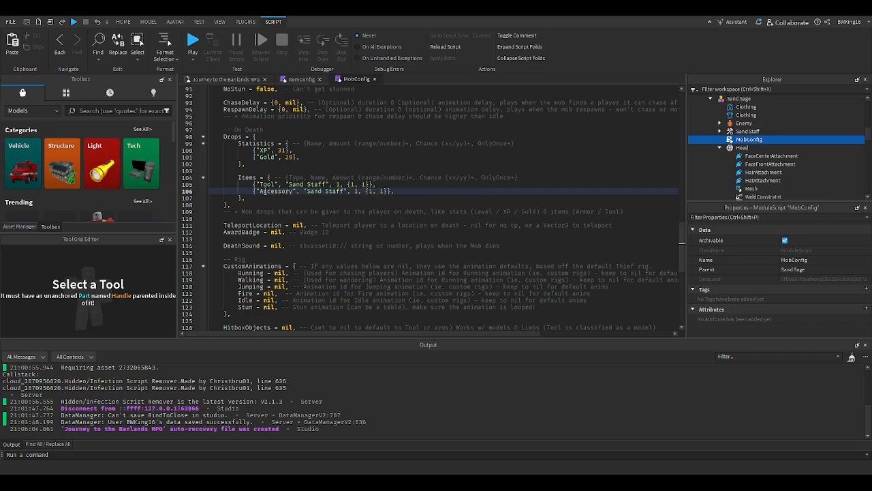
{"action": "double_click", "coordinate": [383, 191]}
{"action": "type", "text": "2"}
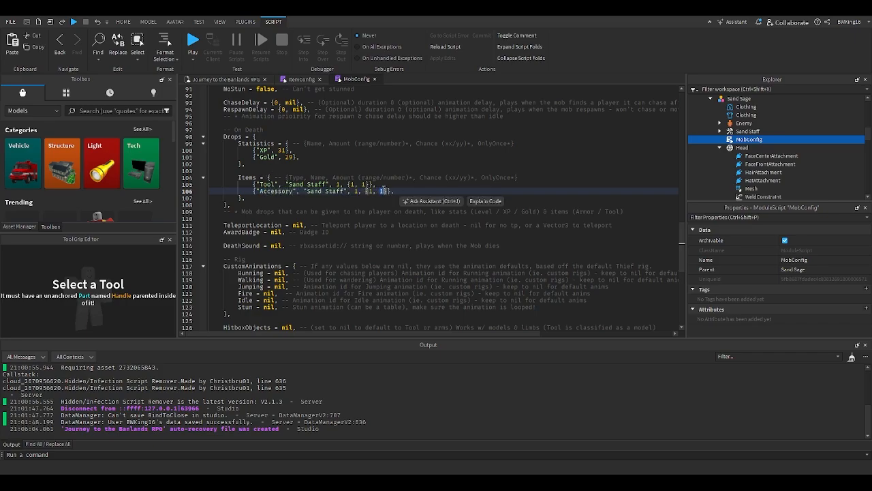
Copy the Sand Magic Hat's name into the new Accessory drop in MobConfig and close both open scripts.
{"action": "scroll", "coordinate": [743, 150], "scroll_direction": "down", "scroll_amount": 8}
{"action": "scroll", "coordinate": [732, 158], "scroll_direction": "down", "scroll_amount": 4}
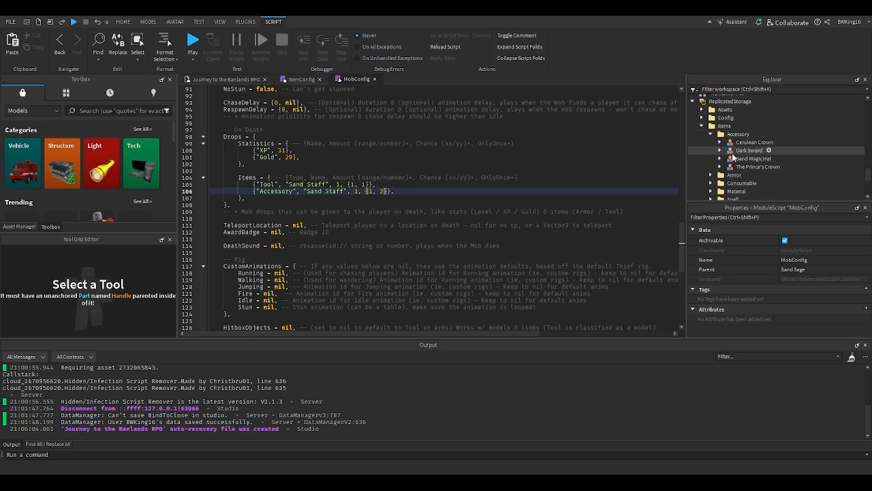
{"action": "left_click", "coordinate": [739, 151]}
{"action": "left_click", "coordinate": [742, 158]}
{"action": "left_click", "coordinate": [743, 166]}
{"action": "left_click", "coordinate": [744, 159]}
{"action": "left_click", "coordinate": [805, 280]}
{"action": "key", "text": "ctrl+c"}
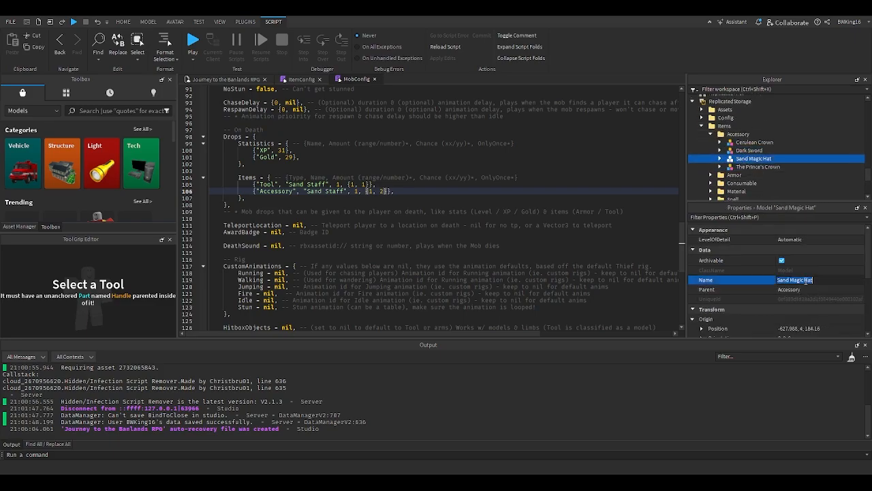
{"action": "left_click_drag", "start_coordinate": [307, 191], "coordinate": [330, 191]}
{"action": "key", "text": "ctrl+v"}
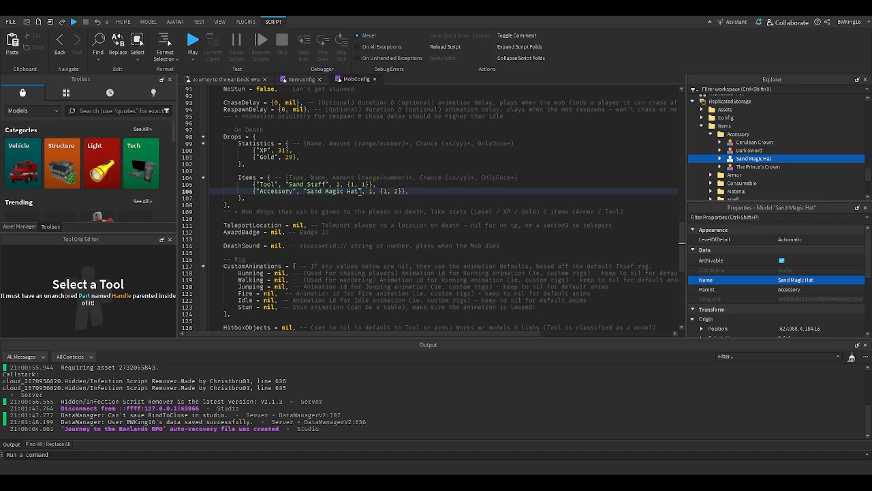
{"action": "left_click", "coordinate": [349, 177]}
{"action": "left_click", "coordinate": [320, 80]}
{"action": "left_click", "coordinate": [320, 80]}
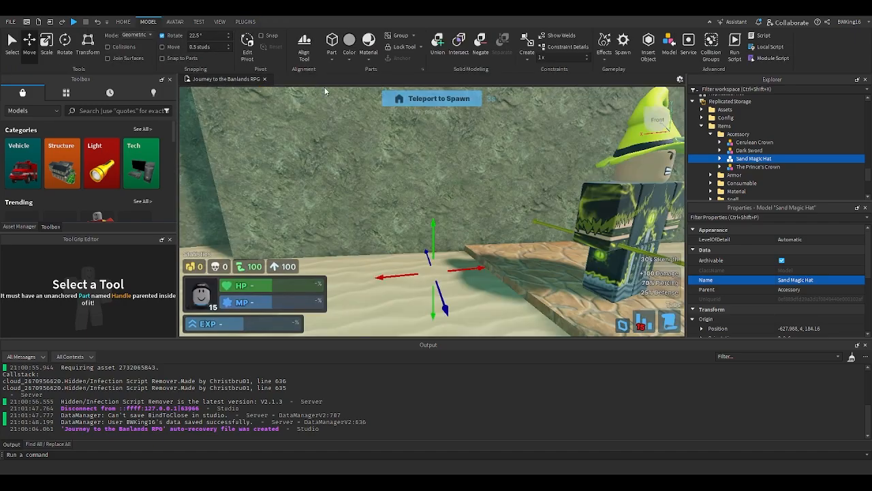
Bring the Sand Sage into view, start a short playtest of the game, and stop it.
{"action": "scroll", "coordinate": [405, 186], "scroll_direction": "up", "scroll_amount": 2}
{"action": "left_click", "coordinate": [404, 184]}
{"action": "scroll", "coordinate": [400, 179], "scroll_direction": "down", "scroll_amount": 4}
{"action": "right_click_drag", "start_coordinate": [400, 179], "coordinate": [400, 178]}
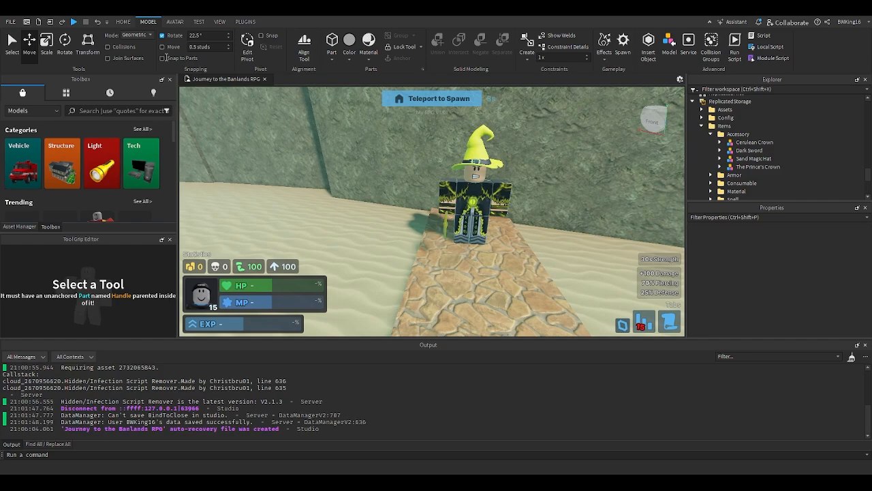
{"action": "left_click", "coordinate": [122, 21]}
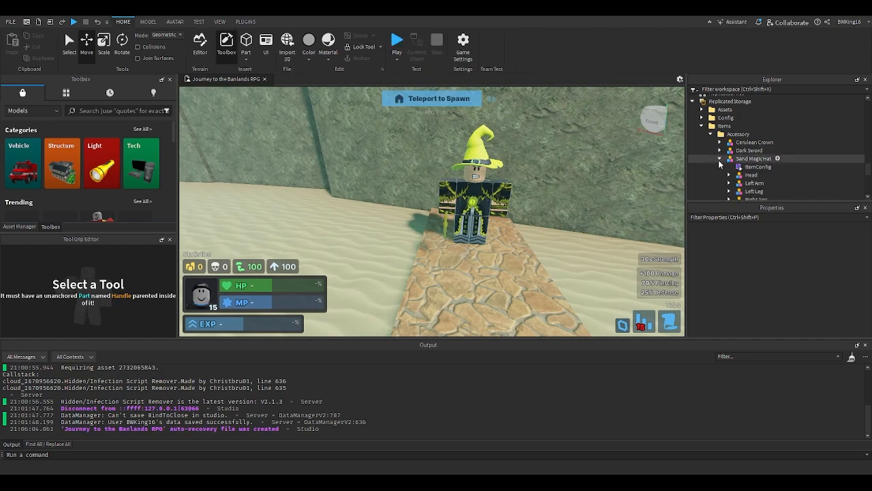
{"action": "left_click", "coordinate": [397, 41]}
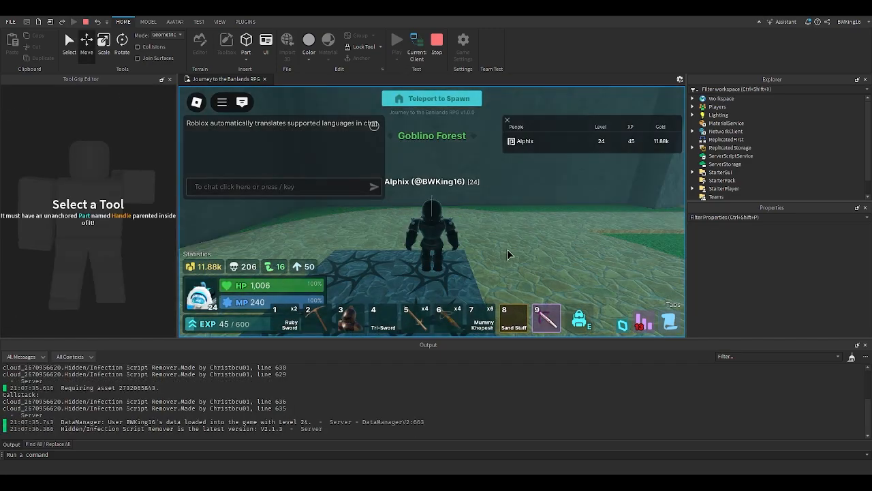
{"action": "right_click_drag", "start_coordinate": [509, 251], "coordinate": [509, 251]}
{"action": "key", "text": "w"}
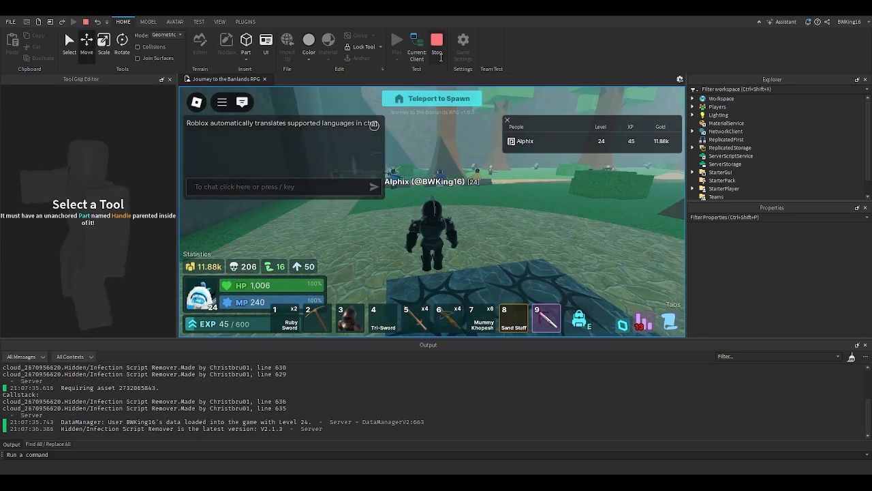
{"action": "left_click", "coordinate": [439, 51]}
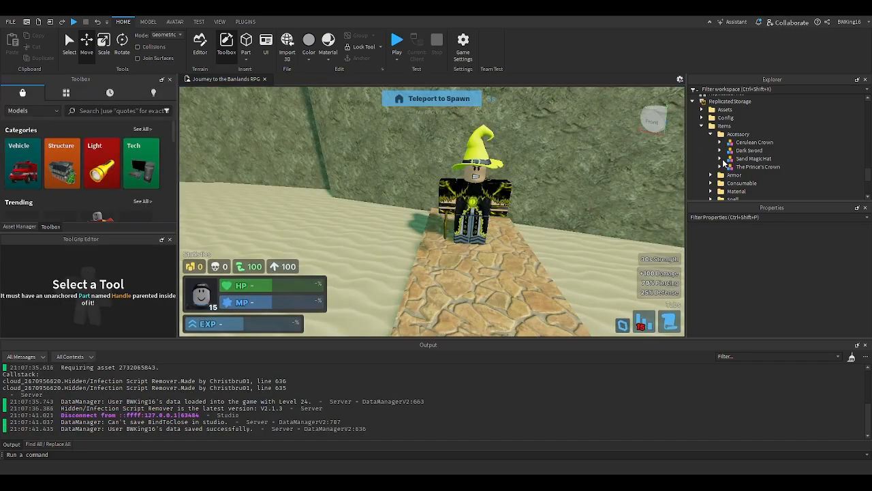
Compare the ItemConfig scripts of the Sand Magic Hat and the Dark Sword, and close both.
{"action": "left_click", "coordinate": [720, 159]}
{"action": "double_click", "coordinate": [758, 166]}
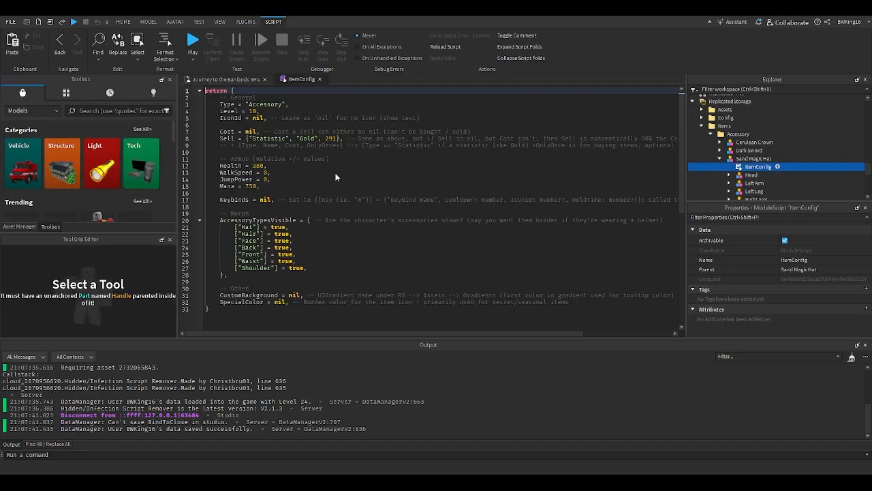
{"action": "left_click", "coordinate": [720, 158]}
{"action": "left_click", "coordinate": [720, 150]}
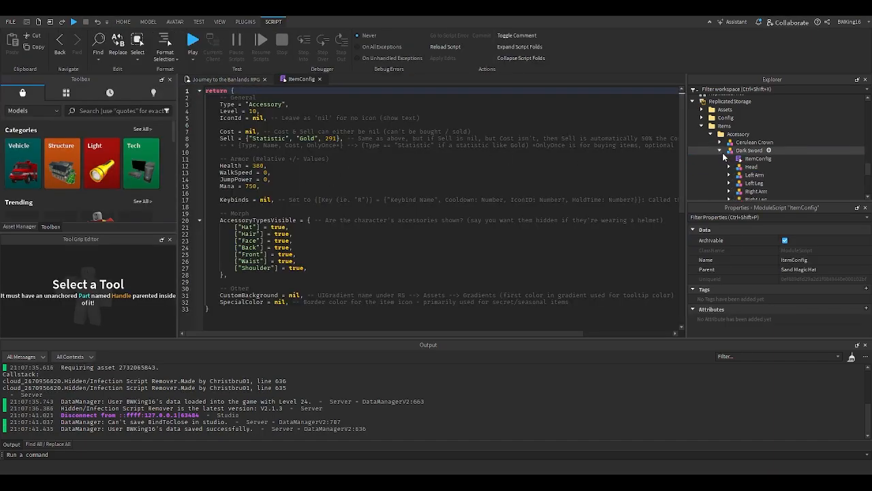
{"action": "double_click", "coordinate": [728, 159]}
{"action": "left_click", "coordinate": [375, 79]}
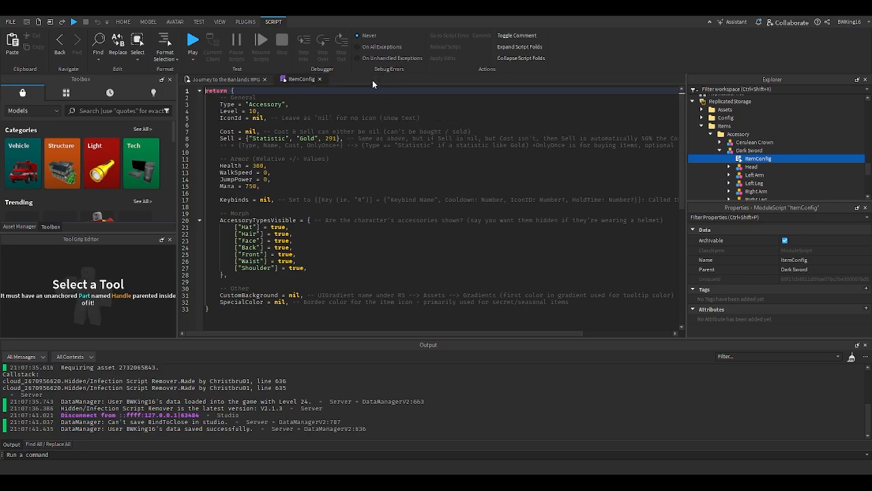
{"action": "double_click", "coordinate": [728, 160]}
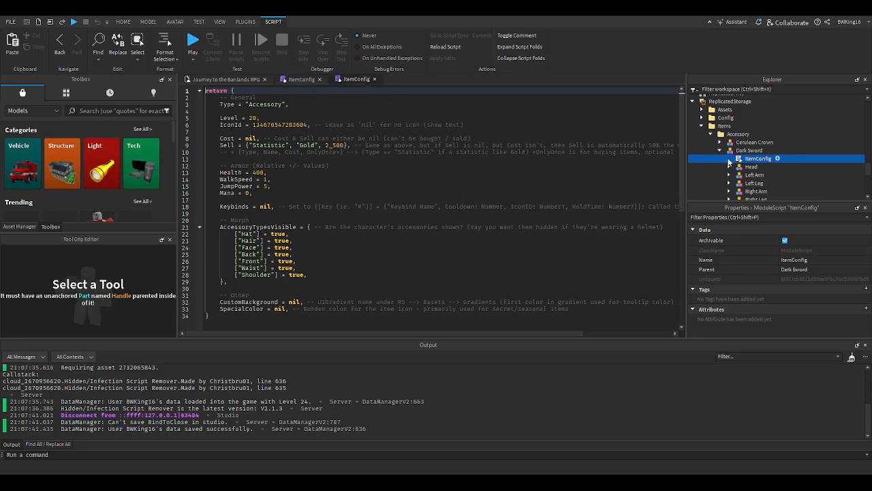
{"action": "left_click", "coordinate": [319, 79]}
{"action": "left_click", "coordinate": [319, 80]}
{"action": "left_click", "coordinate": [719, 151]}
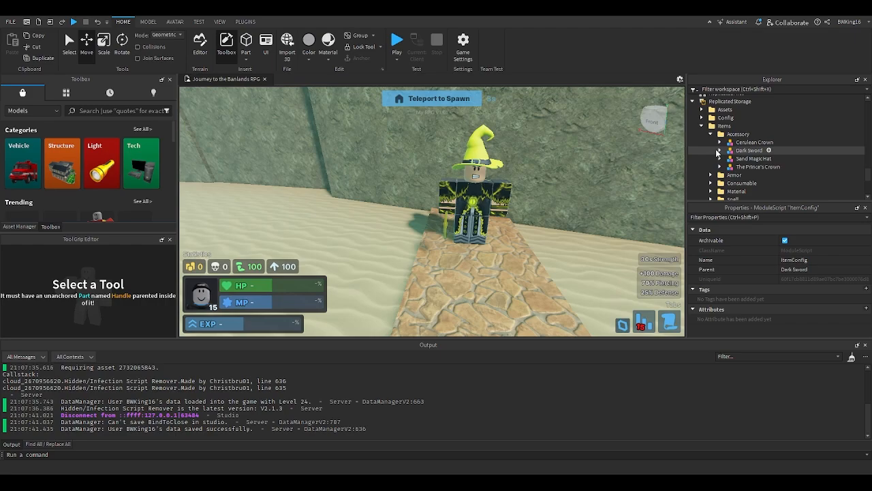
Recheck the values in the Sand Magic Hat's ItemConfig and close the script.
{"action": "left_click", "coordinate": [719, 158]}
{"action": "double_click", "coordinate": [758, 166]}
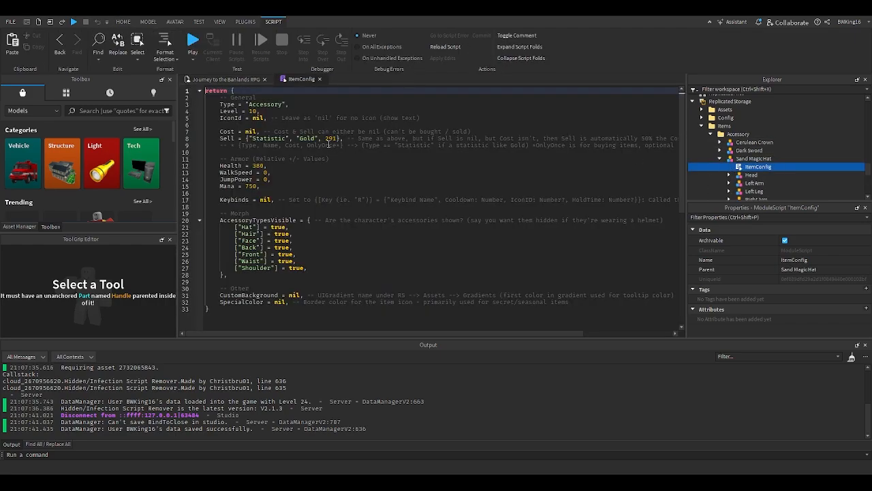
{"action": "scroll", "coordinate": [280, 203], "scroll_direction": "down", "scroll_amount": 2}
{"action": "scroll", "coordinate": [280, 202], "scroll_direction": "up", "scroll_amount": 2}
{"action": "left_click", "coordinate": [282, 188]}
{"action": "left_click", "coordinate": [319, 79]}
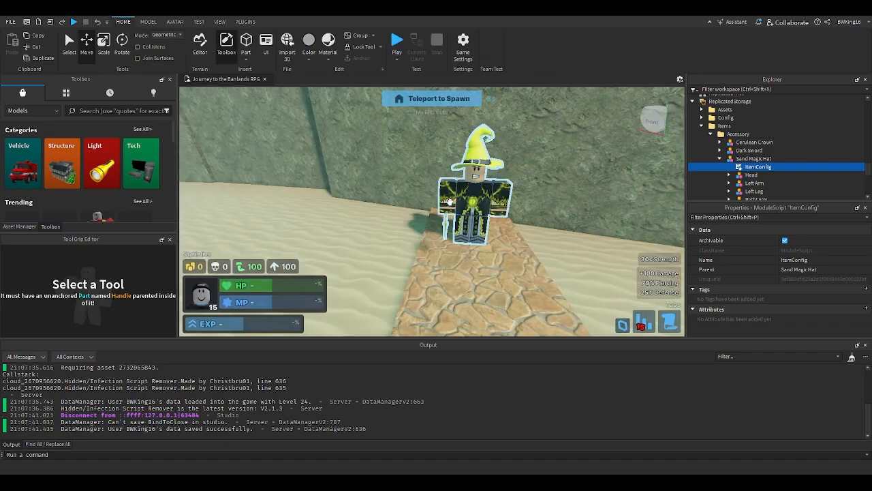
Start a new playtest and walk the character away from the spawn point in the Goblino Forest.
{"action": "left_click", "coordinate": [396, 41]}
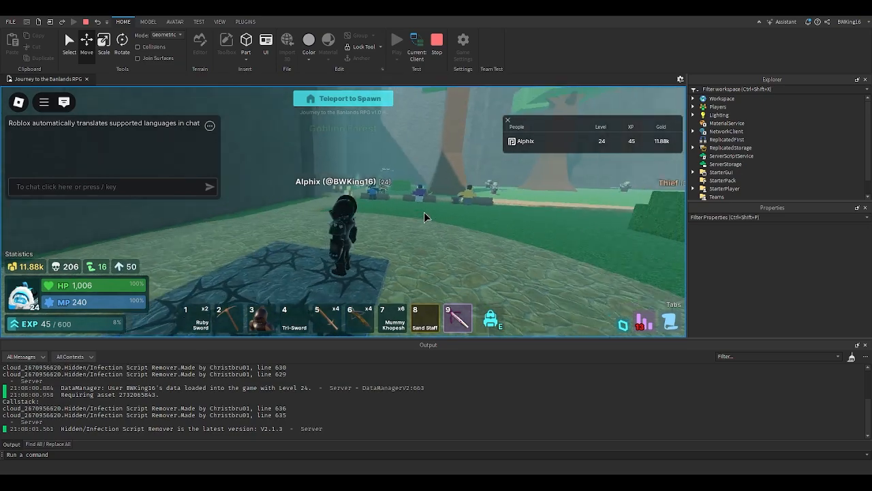
{"action": "key", "text": "w"}
{"action": "right_click_drag", "start_coordinate": [424, 217], "coordinate": [424, 218]}
{"action": "key", "text": "1"}
{"action": "key", "text": "w"}
Place the Darkheart Armor from the inventory in hotbar slot 2, and travel to Sandman Desert with the Darkheart equipped.
{"action": "key", "text": "e"}
{"action": "mouse_move", "coordinate": [251, 213]}
{"action": "left_click_drag", "start_coordinate": [251, 213], "coordinate": [204, 309]}
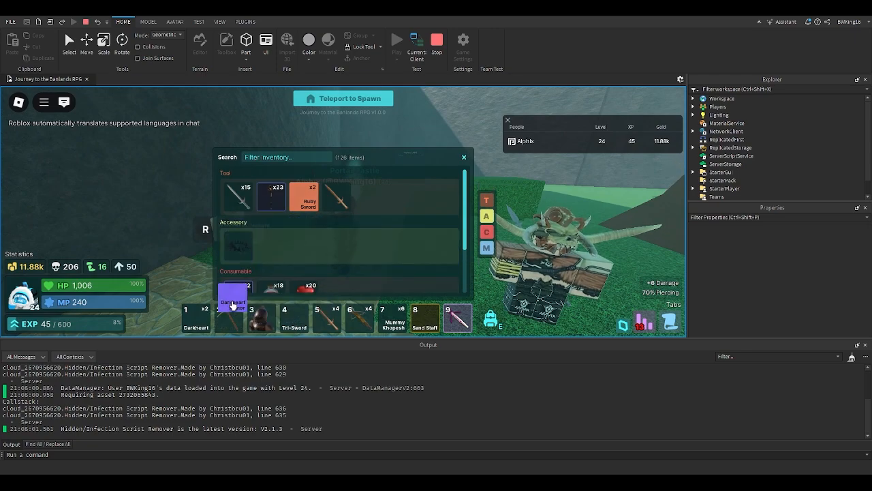
{"action": "key", "text": "e"}
{"action": "key", "text": "1"}
{"action": "key", "text": "w"}
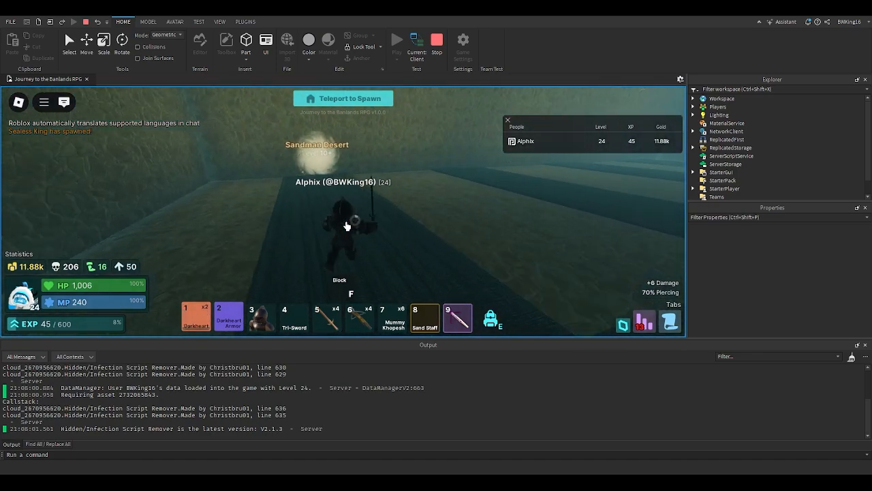
Enter the Sandman Desert portal and walk the character across the desert in first person to the Sand Sage boss.
{"action": "key", "text": "w"}
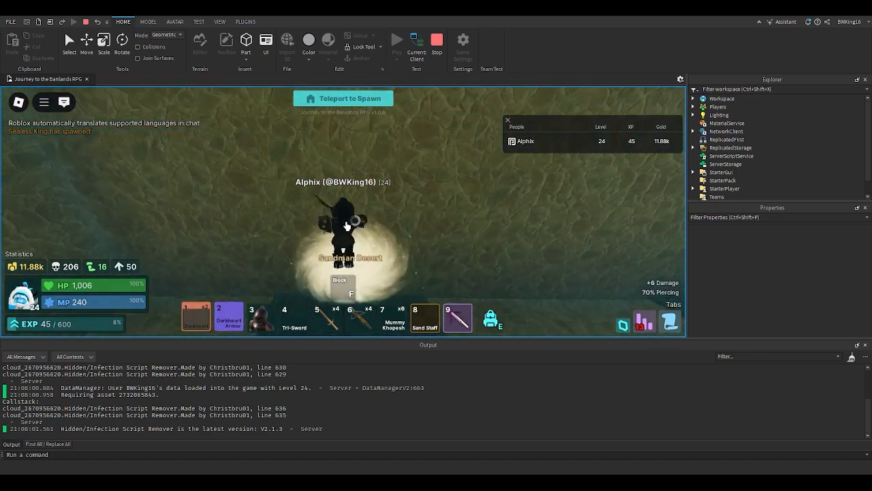
{"action": "key", "text": "w"}
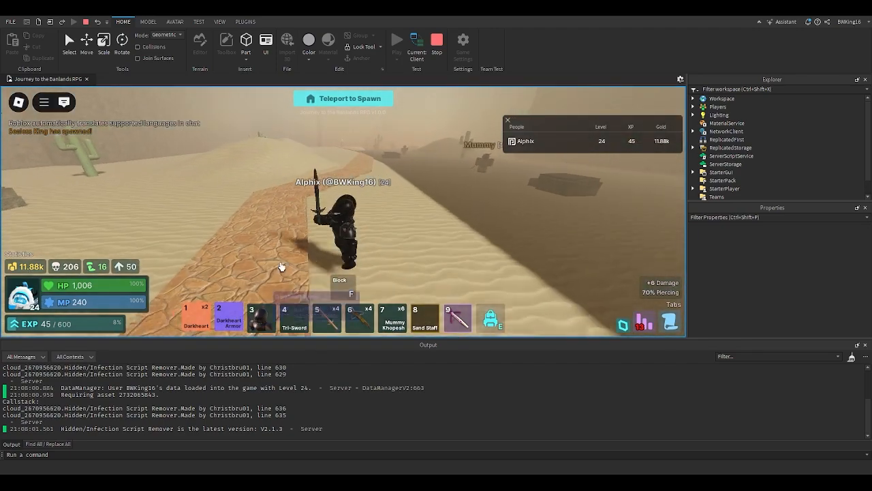
{"action": "scroll", "coordinate": [388, 177], "scroll_direction": "up", "scroll_amount": 5}
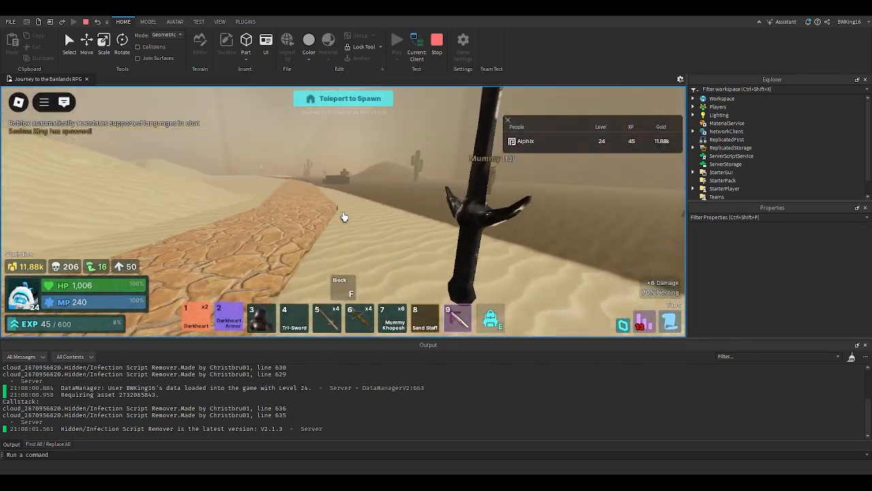
{"action": "key", "text": "w"}
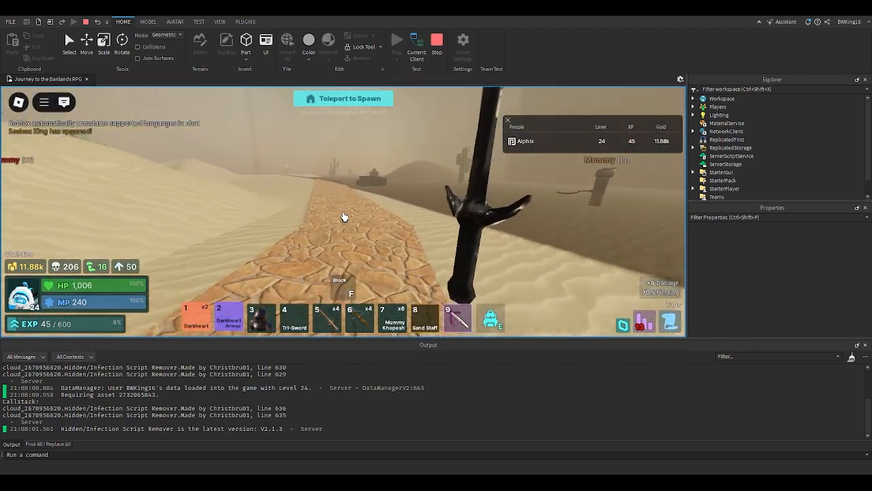
{"action": "key", "text": "w"}
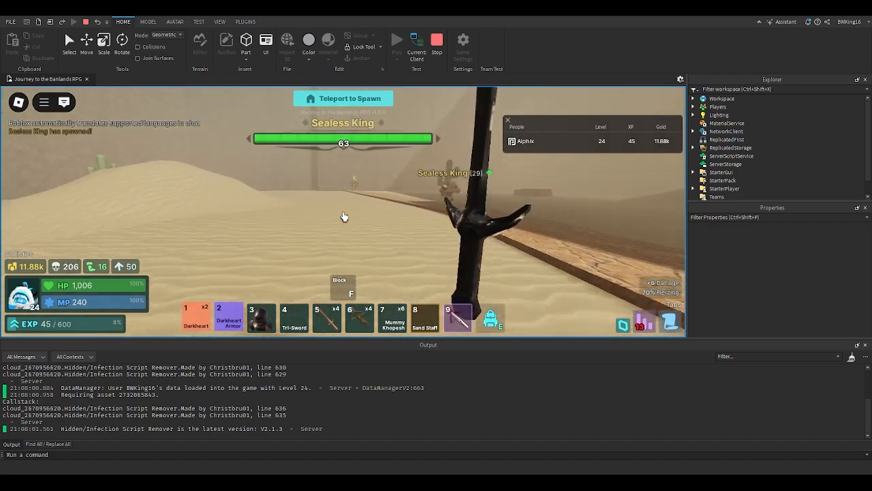
{"action": "key", "text": "w"}
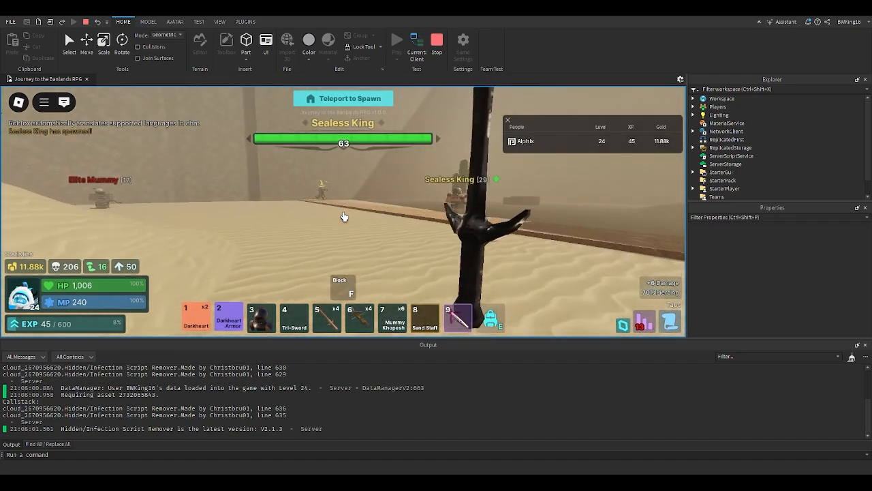
{"action": "key", "text": "w"}
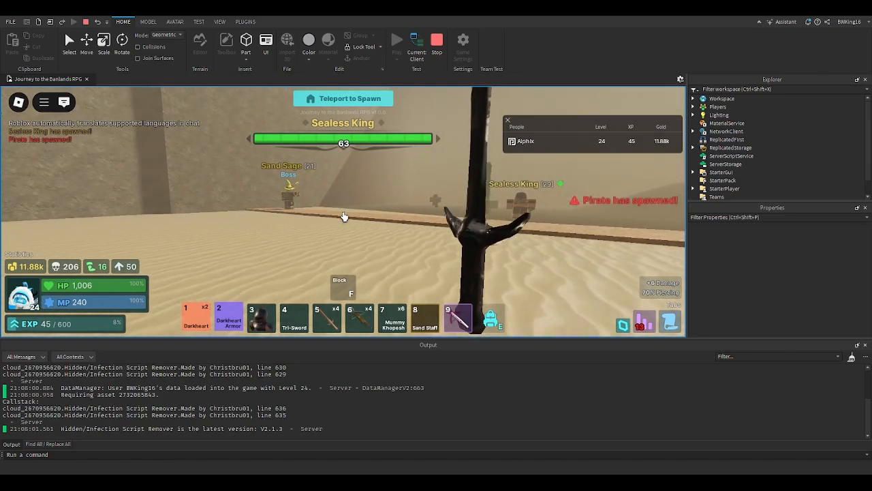
{"action": "key", "text": "w"}
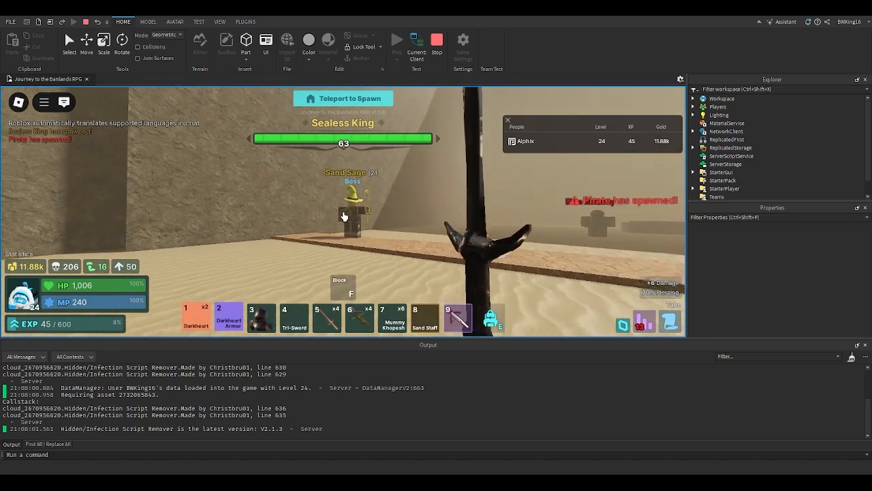
Defeat the Sand Sage for its drops and the nearby Elite Mummy with the Darkheart sword.
{"action": "left_click", "coordinate": [344, 216]}
{"action": "key", "text": "w"}
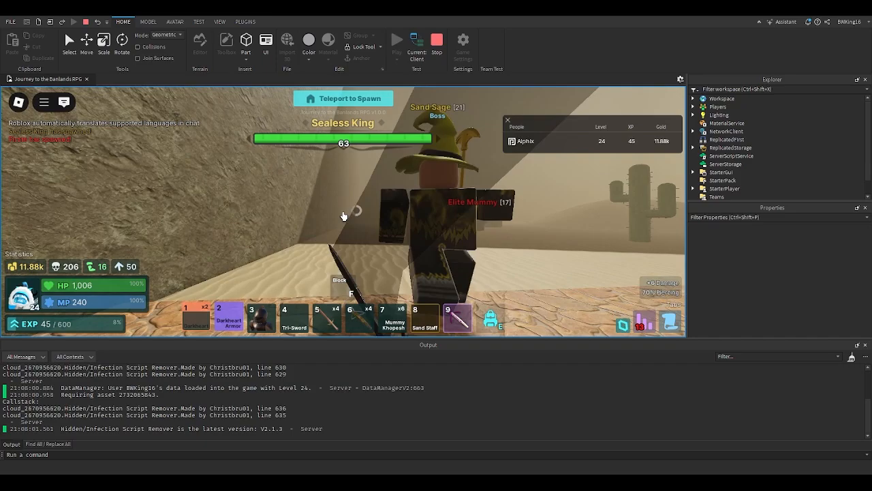
{"action": "left_click", "coordinate": [343, 216]}
{"action": "left_click", "coordinate": [344, 216]}
{"action": "left_click", "coordinate": [344, 216]}
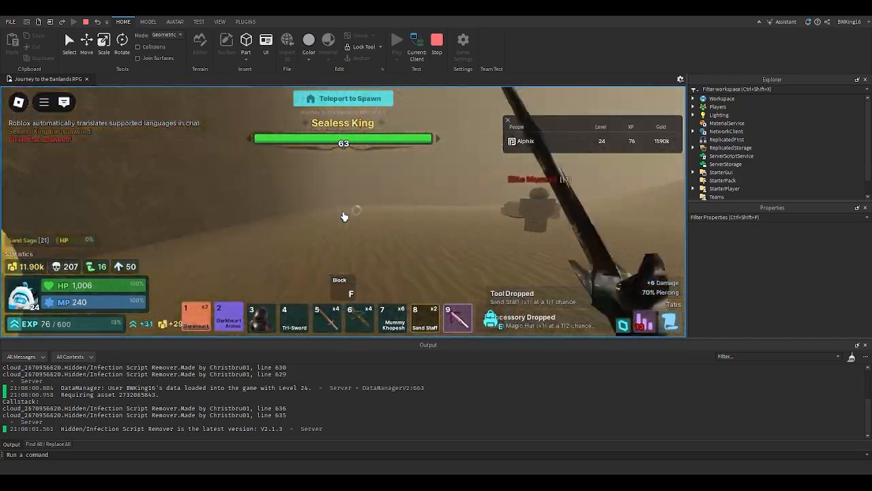
{"action": "left_click", "coordinate": [334, 219]}
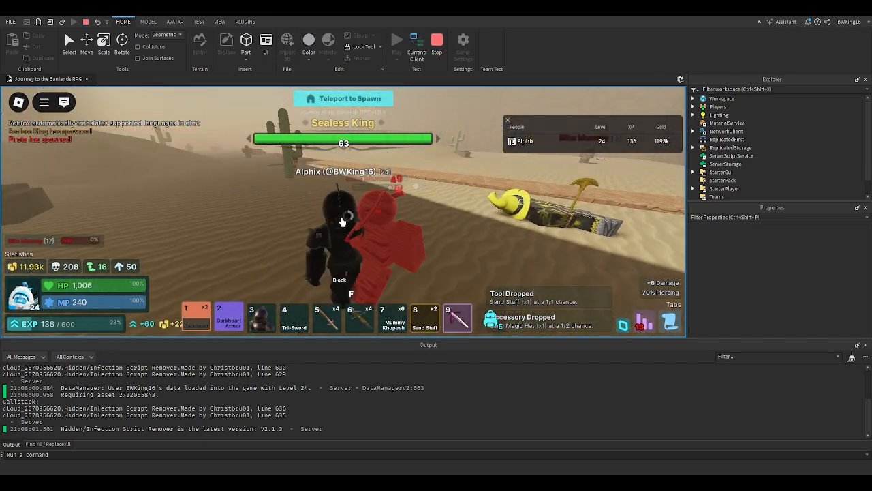
Equip the Sand Magic Hat from the inventory and defeat the attacking Elite Mummy while wearing it.
{"action": "key", "text": "e"}
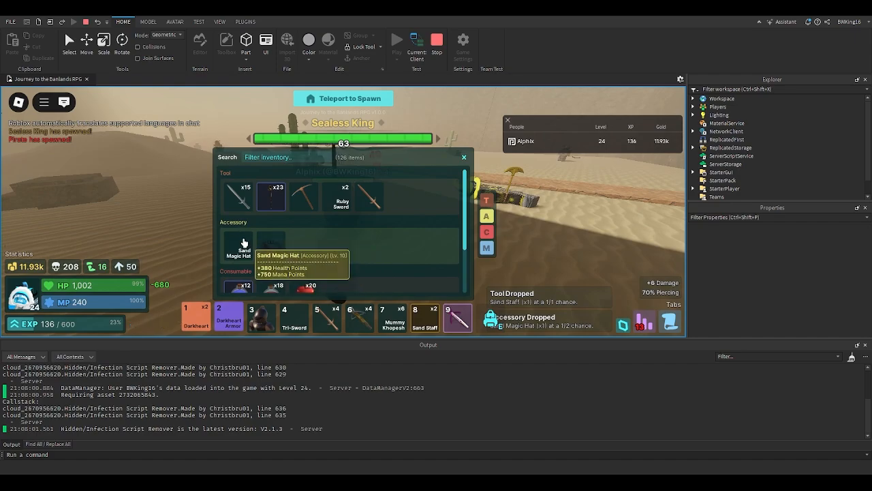
{"action": "key", "text": "e"}
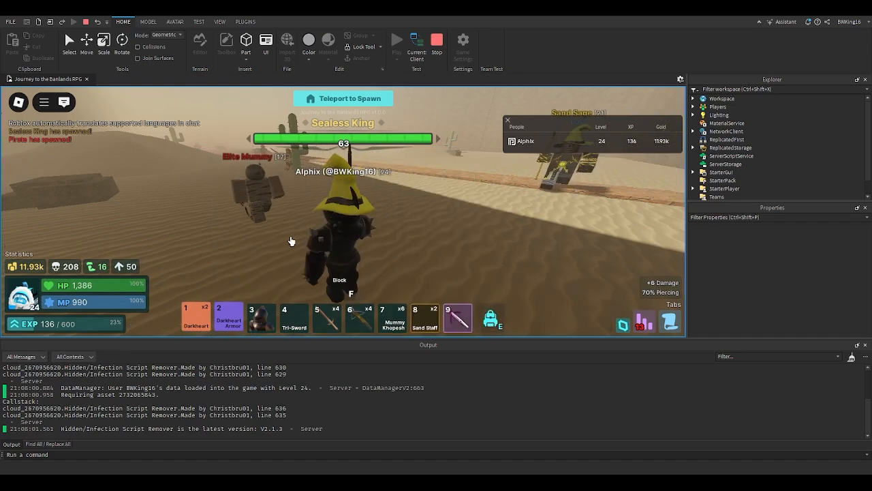
{"action": "left_click", "coordinate": [281, 236]}
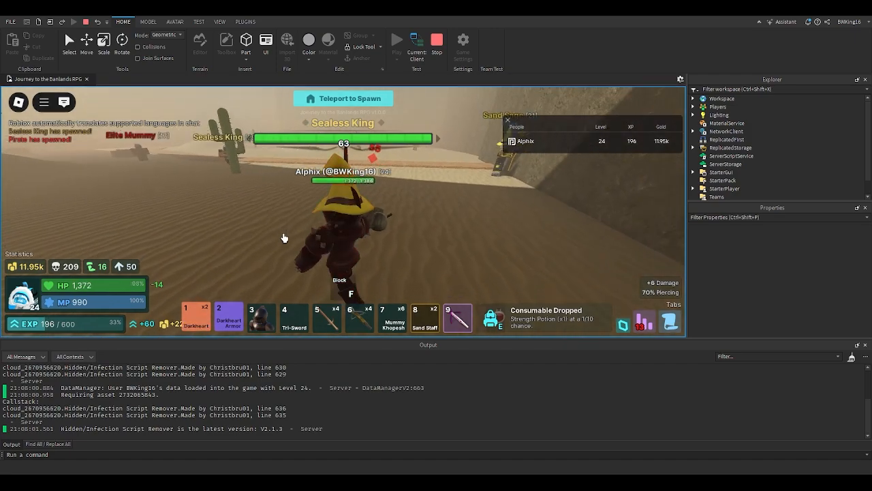
{"action": "right_click_drag", "start_coordinate": [284, 238], "coordinate": [410, 248]}
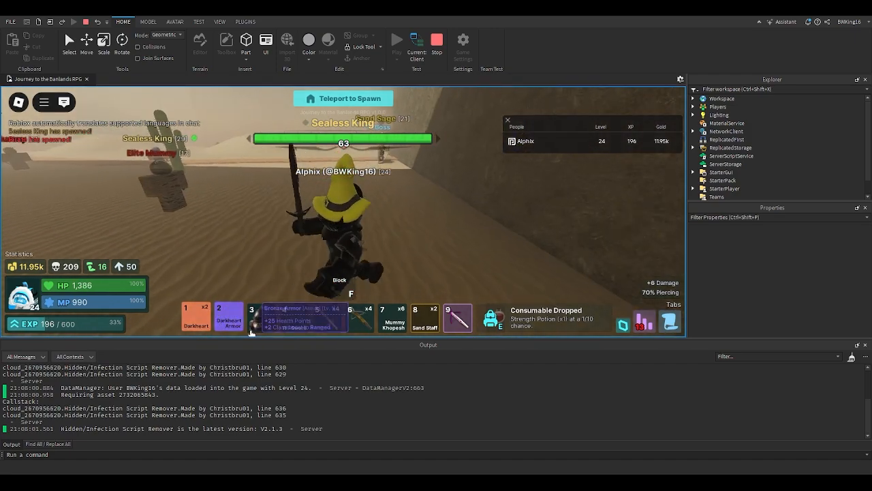
Unequip the Sand Magic Hat and equip it again to compare the character's health and mana points.
{"action": "key", "text": "e"}
{"action": "left_click", "coordinate": [240, 247]}
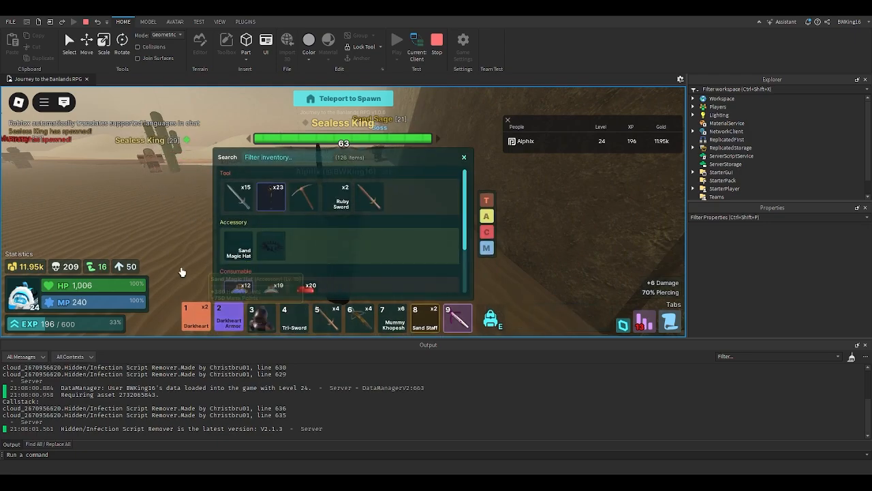
{"action": "left_click", "coordinate": [235, 248]}
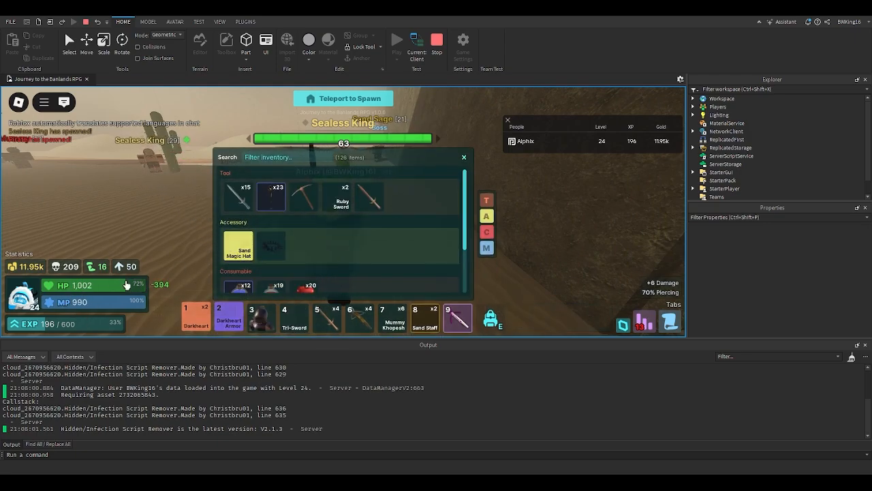
{"action": "key", "text": "e"}
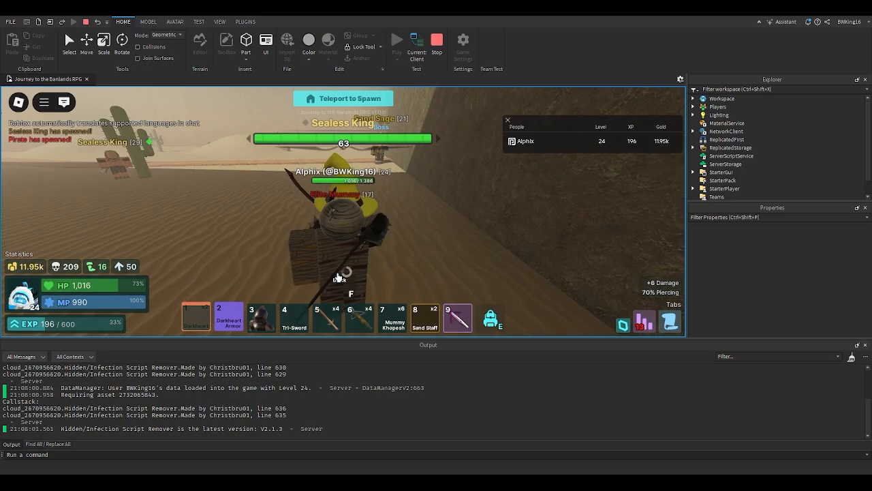
Defeat the Elite Mummy, then teleport to spawn and walk past the shopkeepers toward the forest path.
{"action": "left_click", "coordinate": [338, 277]}
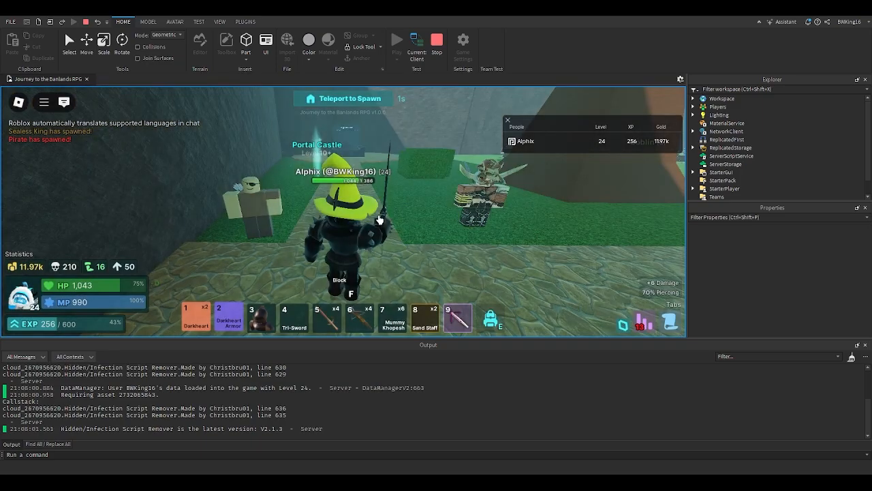
{"action": "right_click_drag", "start_coordinate": [380, 218], "coordinate": [409, 218]}
{"action": "key", "text": "w"}
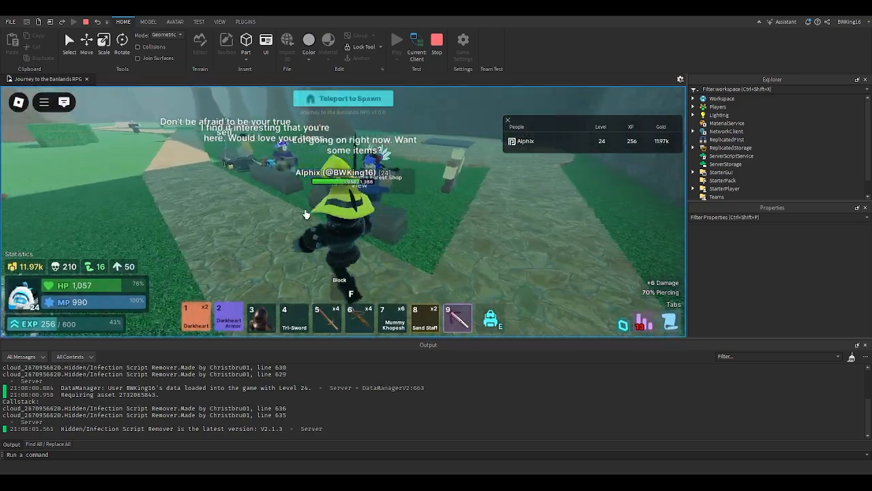
{"action": "key", "text": "w"}
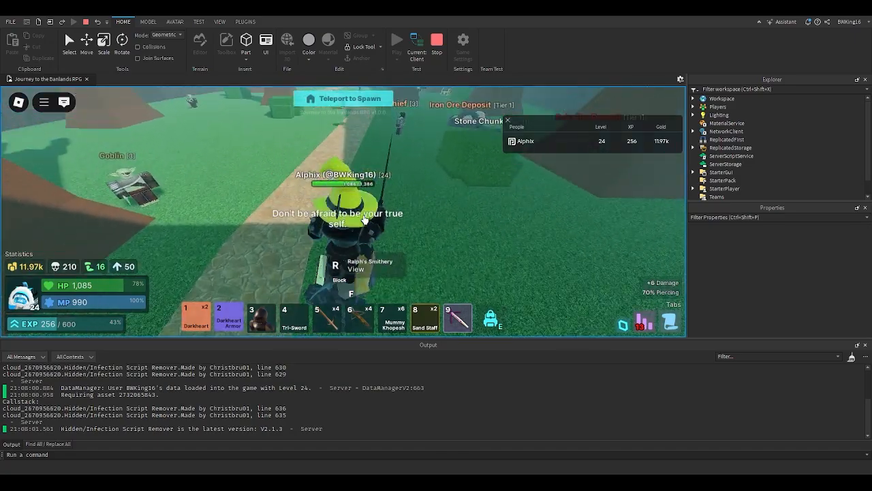
{"action": "key", "text": "w"}
Fight the enemies along the Goblino Forest path in first person while wearing the Sand Magic Hat.
{"action": "right_click_drag", "start_coordinate": [364, 220], "coordinate": [364, 219]}
{"action": "left_click", "coordinate": [364, 219]}
{"action": "key", "text": "w"}
{"action": "key", "text": "w"}
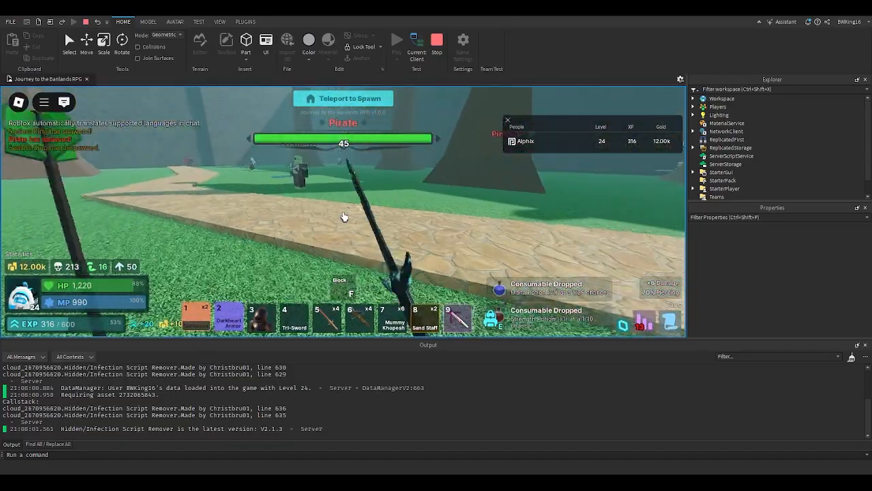
{"action": "key", "text": "w"}
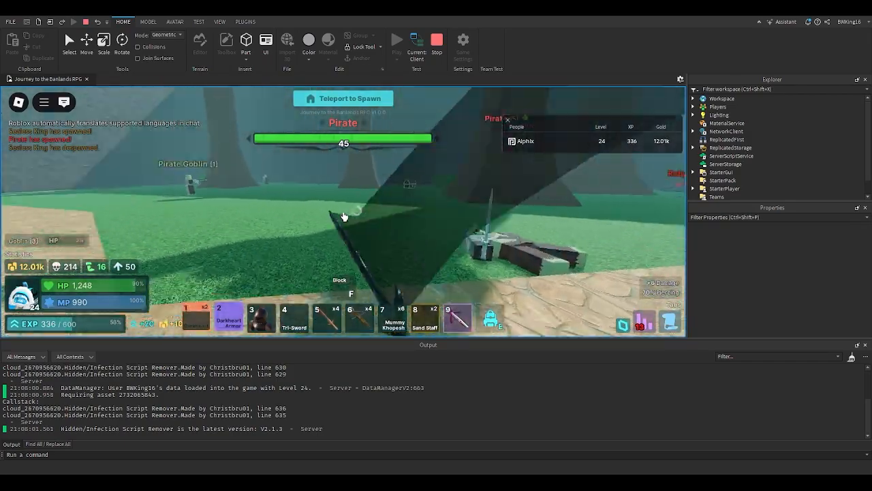
{"action": "left_click", "coordinate": [344, 217]}
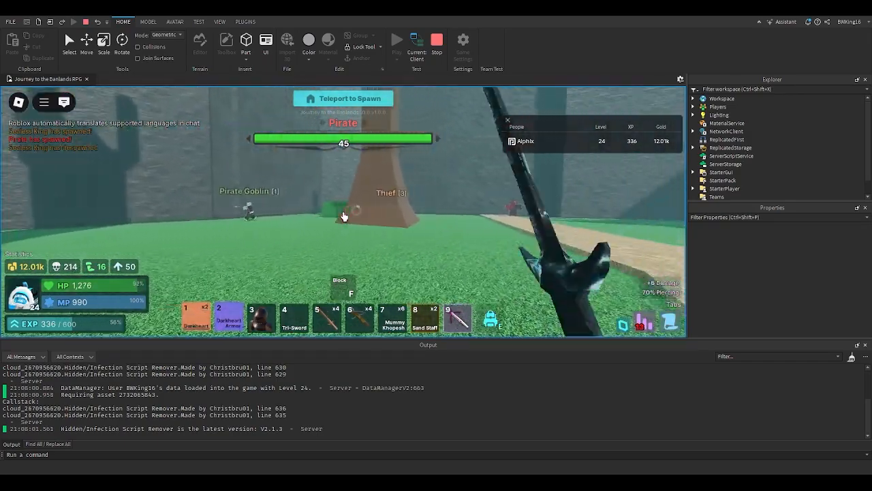
{"action": "left_click", "coordinate": [344, 216]}
View the worn hat in first and third person, and teleport back to the shopkeepers at spawn.
{"action": "scroll", "coordinate": [344, 217], "scroll_direction": "down", "scroll_amount": 3}
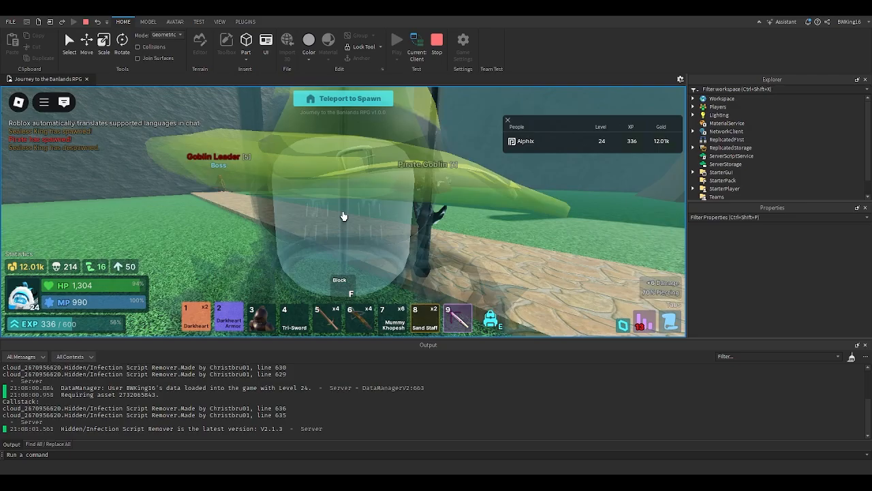
{"action": "scroll", "coordinate": [378, 206], "scroll_direction": "up", "scroll_amount": 3}
{"action": "key", "text": "w"}
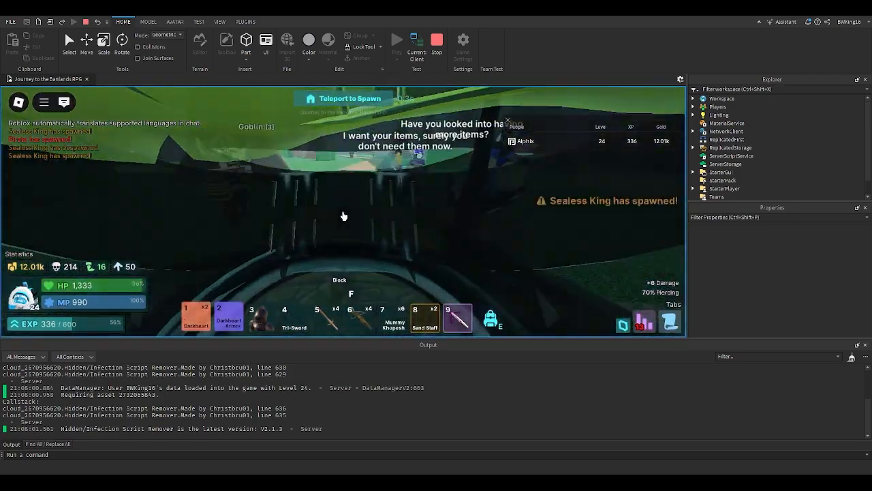
{"action": "scroll", "coordinate": [344, 217], "scroll_direction": "down", "scroll_amount": 3}
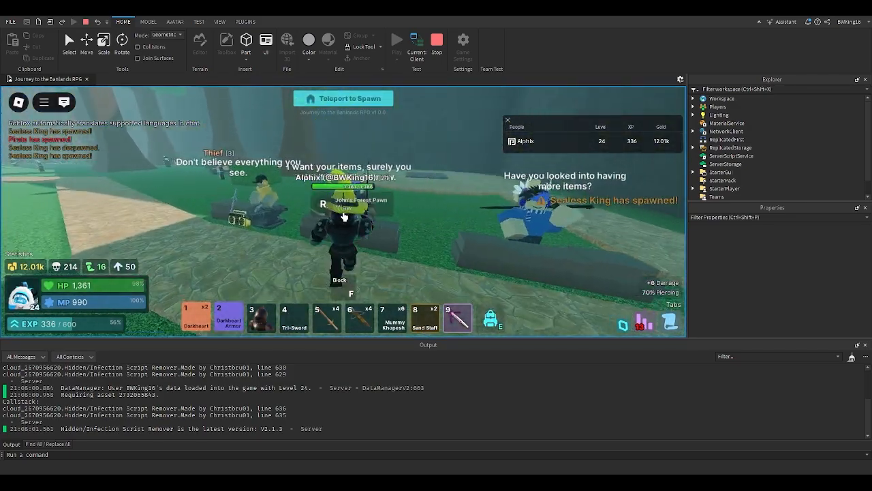
{"action": "key", "text": "w"}
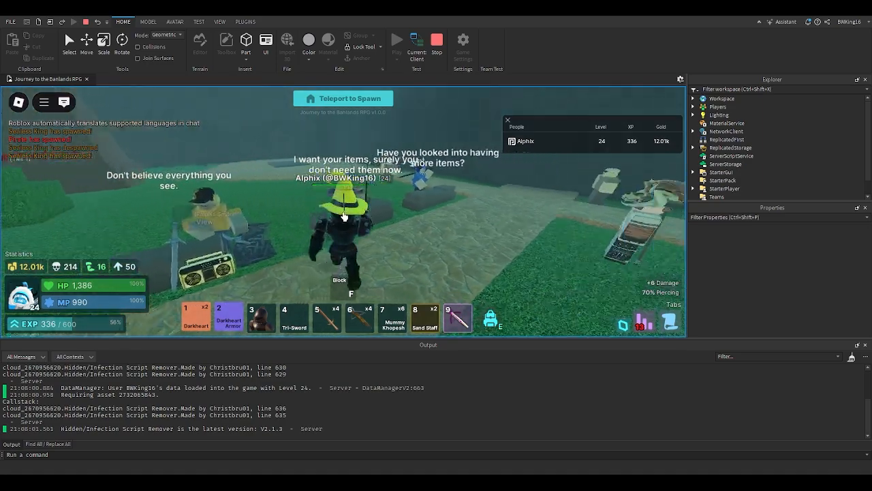
Check the equipped Sand Magic Hat in the inventory and look around the spawn area in first and third person.
{"action": "scroll", "coordinate": [344, 217], "scroll_direction": "up", "scroll_amount": 3}
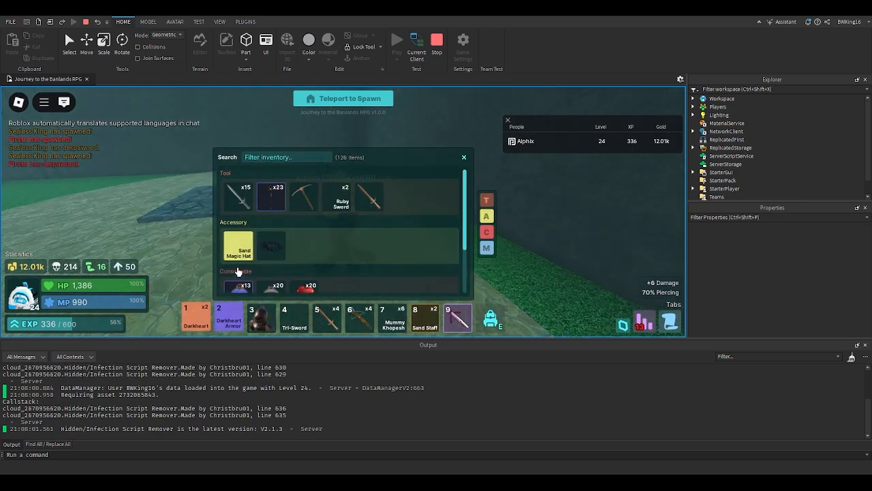
{"action": "key", "text": "e"}
{"action": "scroll", "coordinate": [343, 216], "scroll_direction": "up", "scroll_amount": 3}
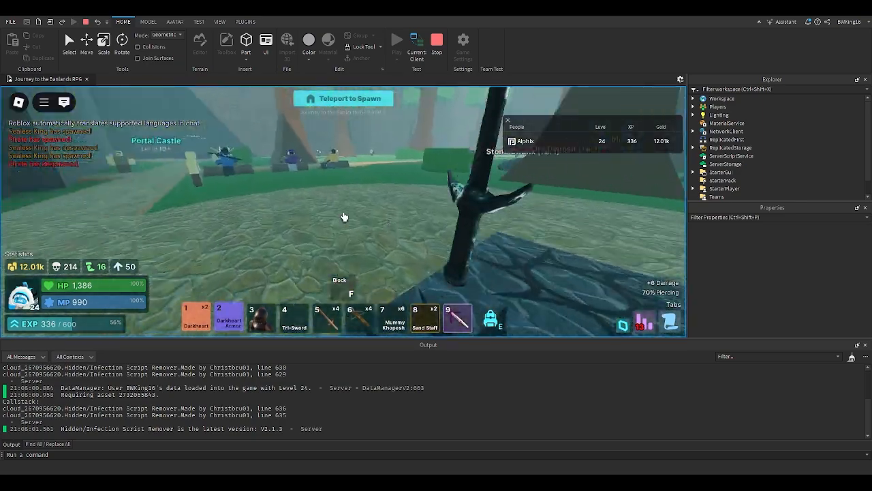
{"action": "scroll", "coordinate": [343, 216], "scroll_direction": "down", "scroll_amount": 3}
{"action": "scroll", "coordinate": [343, 215], "scroll_direction": "up", "scroll_amount": 3}
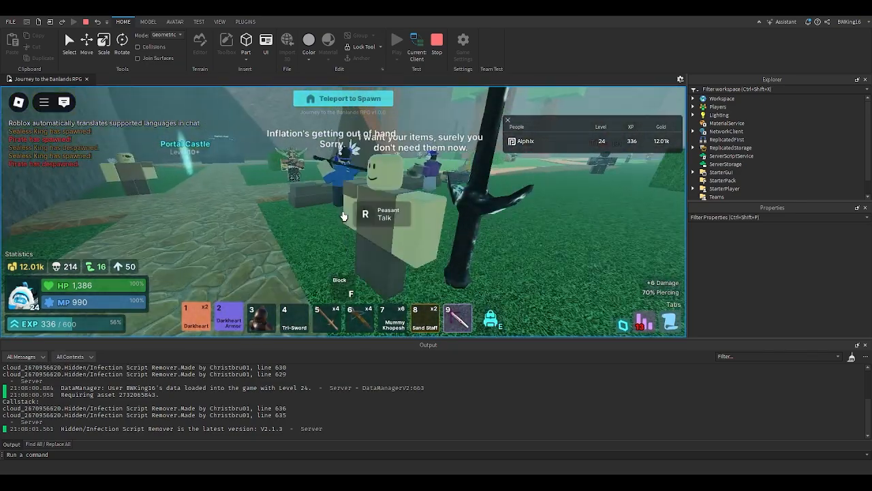
{"action": "key", "text": "w"}
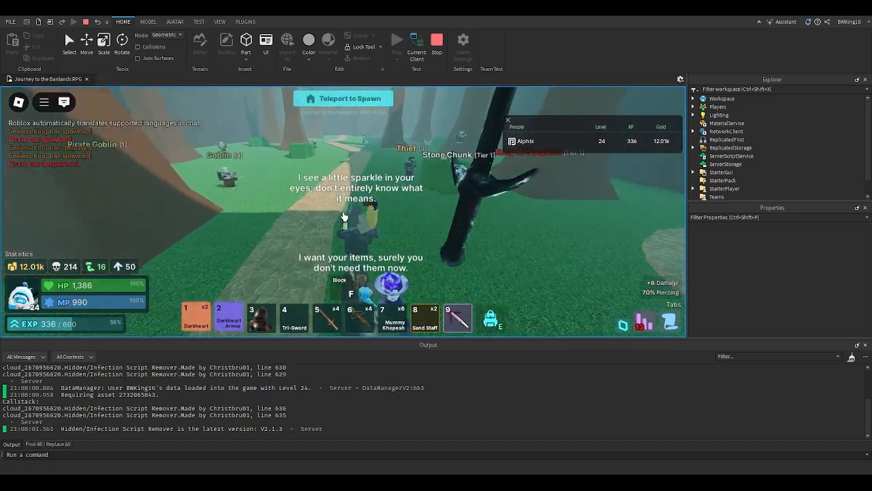
{"action": "key", "text": "w"}
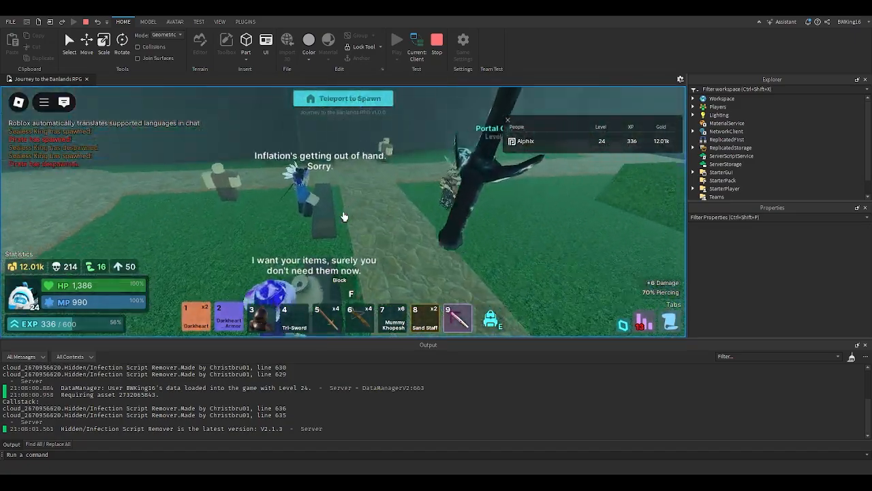
{"action": "scroll", "coordinate": [343, 216], "scroll_direction": "down", "scroll_amount": 3}
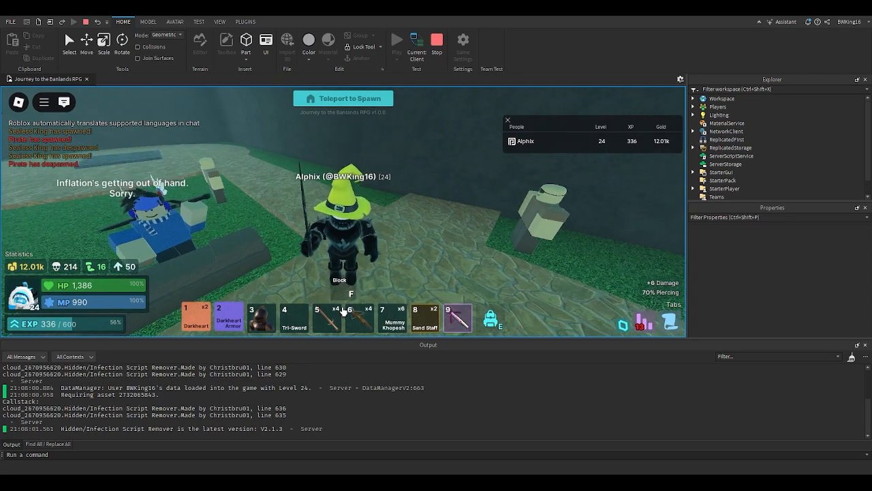
Defeat one more forest enemy and bring the character back to the shopkeepers near spawn.
{"action": "key", "text": "w"}
{"action": "right_click_drag", "start_coordinate": [357, 247], "coordinate": [357, 247]}
{"action": "key", "text": "a"}
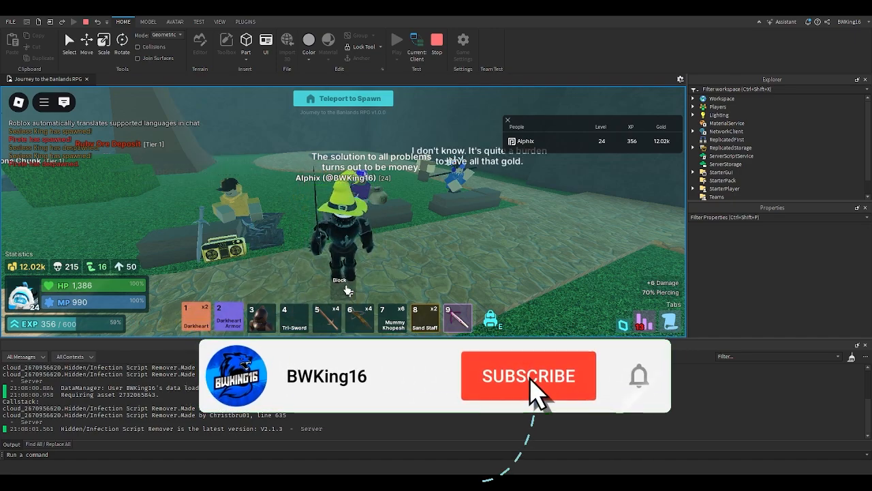
Walk from the shopkeepers toward the forest, comparing the first-person and third-person views of the worn Sand Magic Hat.
{"action": "key", "text": "d"}
{"action": "scroll", "coordinate": [404, 247], "scroll_direction": "up", "scroll_amount": 5}
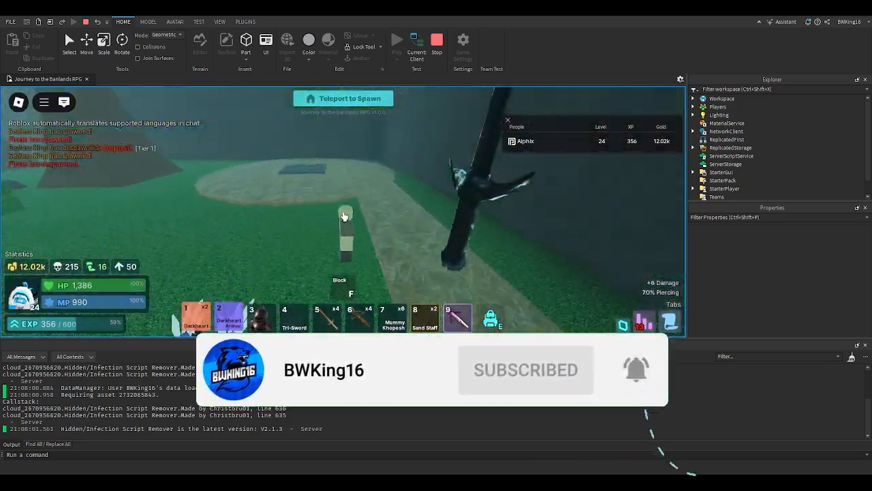
{"action": "scroll", "coordinate": [344, 216], "scroll_direction": "down", "scroll_amount": 4}
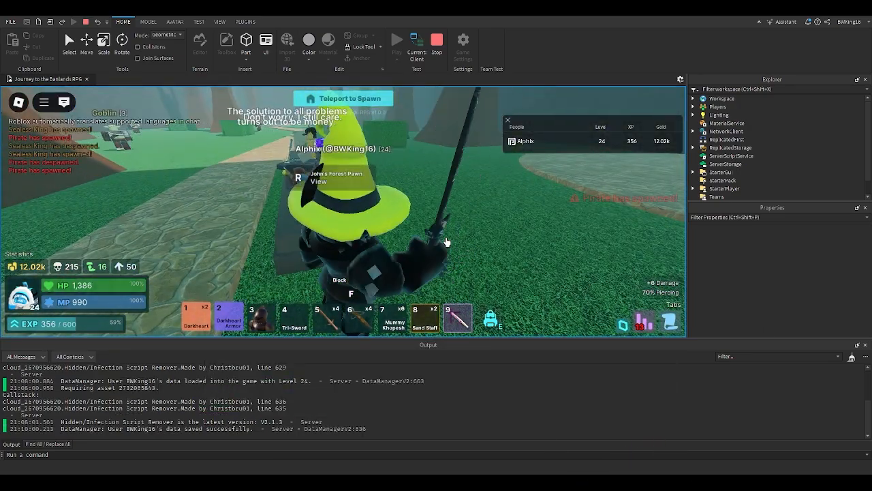
{"action": "right_click_drag", "start_coordinate": [446, 240], "coordinate": [445, 241]}
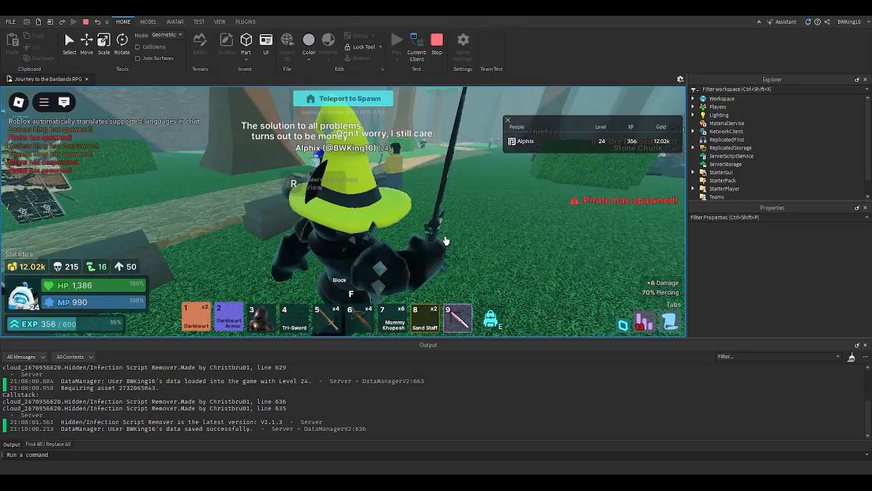
{"action": "scroll", "coordinate": [445, 240], "scroll_direction": "up", "scroll_amount": 5}
{"action": "key", "text": "w"}
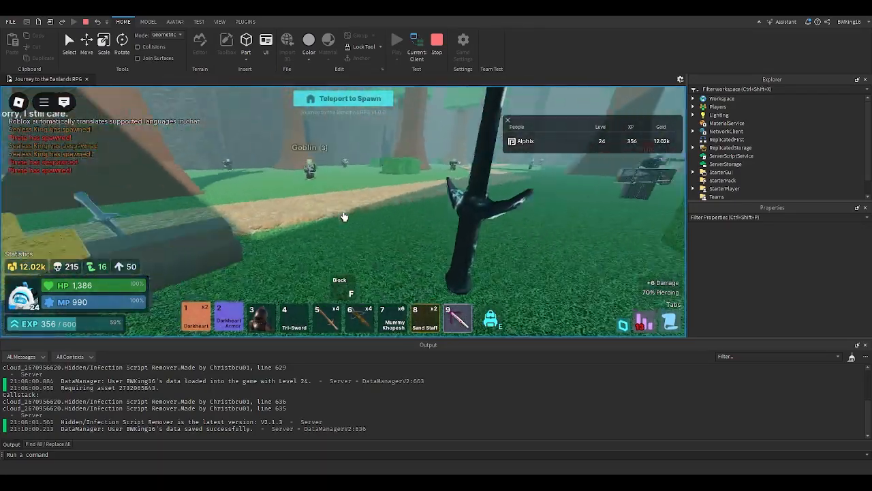
{"action": "scroll", "coordinate": [344, 216], "scroll_direction": "down", "scroll_amount": 4}
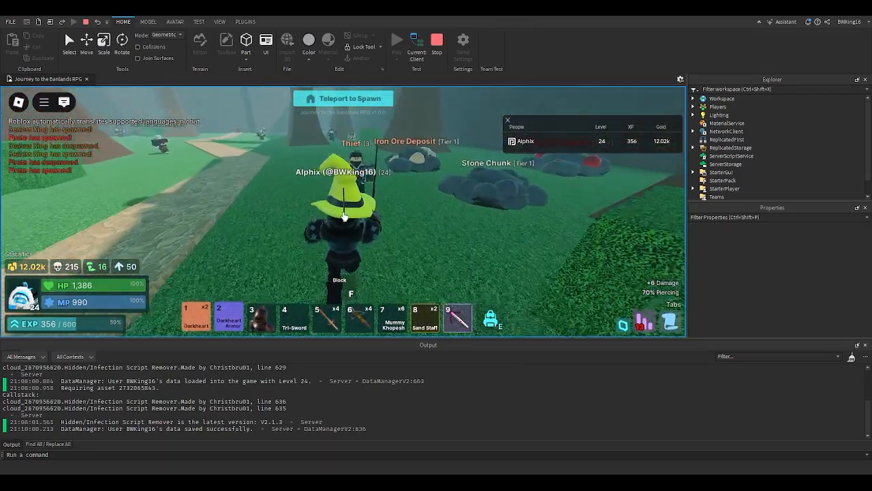
Defeat the Thief, a Pirate Goblin and a Goblin along the forest path in third person while wearing the hat.
{"action": "key", "text": "w"}
{"action": "right_click_drag", "start_coordinate": [343, 216], "coordinate": [344, 215]}
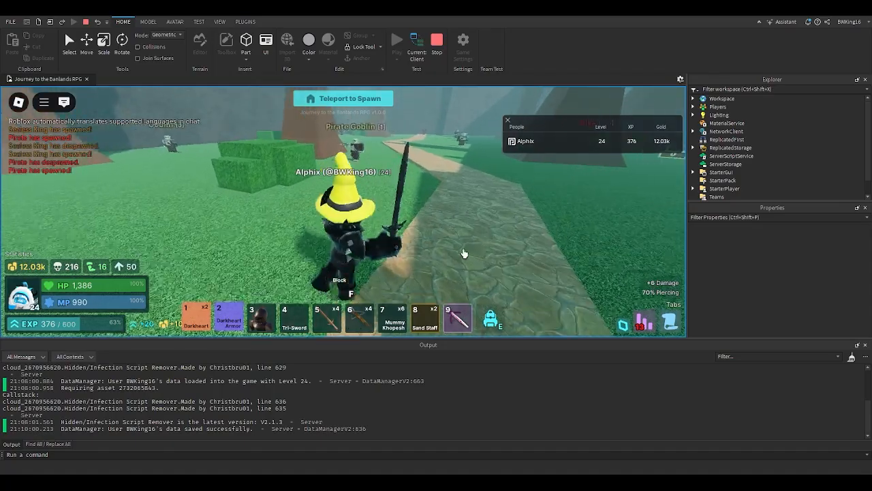
{"action": "key", "text": "w"}
{"action": "left_click", "coordinate": [336, 259]}
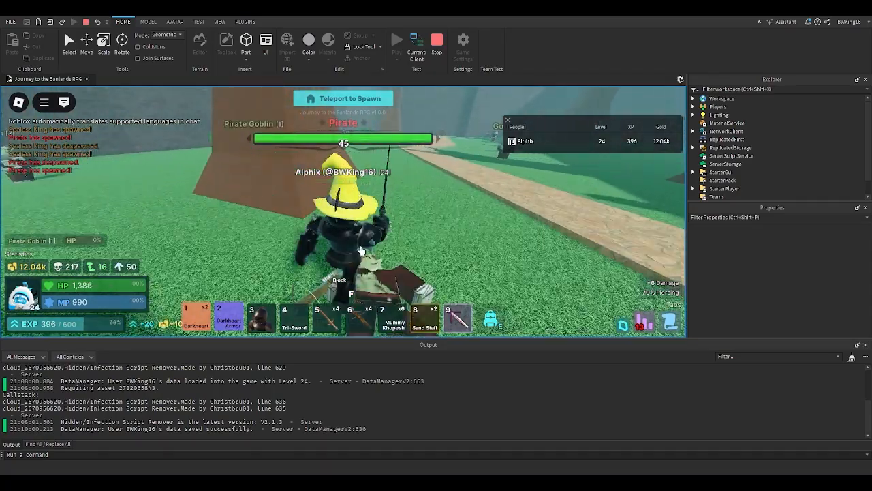
{"action": "key", "text": "w"}
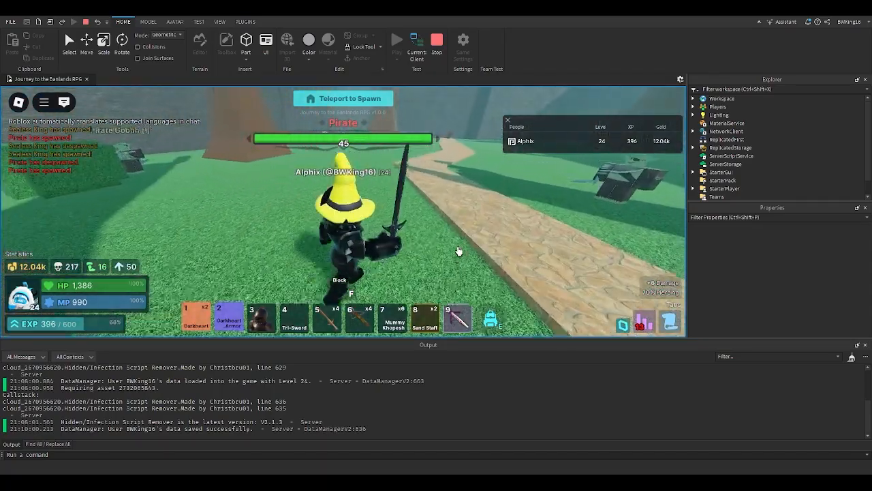
{"action": "key", "text": "w"}
{"action": "right_click_drag", "start_coordinate": [458, 252], "coordinate": [460, 251]}
{"action": "left_click", "coordinate": [459, 250]}
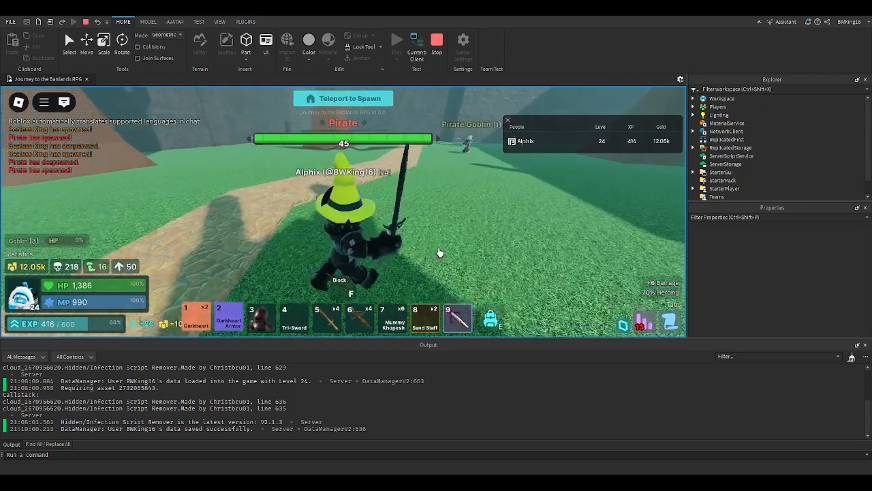